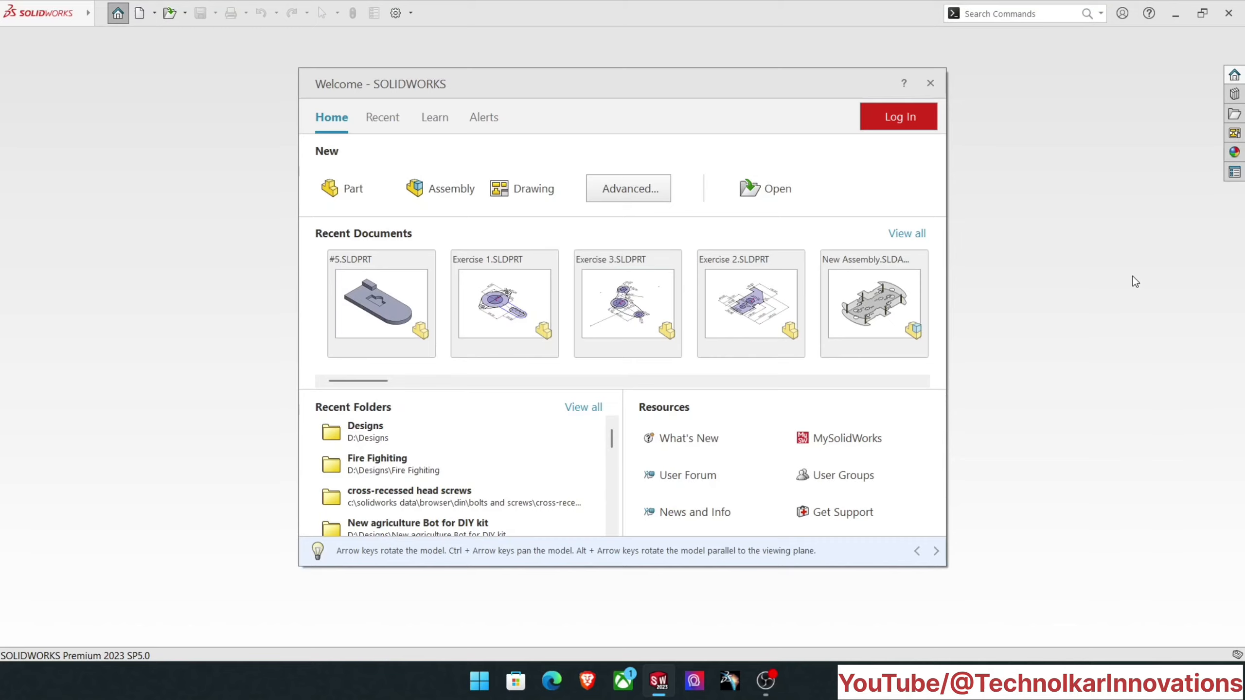
- Create a new part and start a sketch on the Top Plane
{"action": "left_click", "coordinate": [369, 186]}
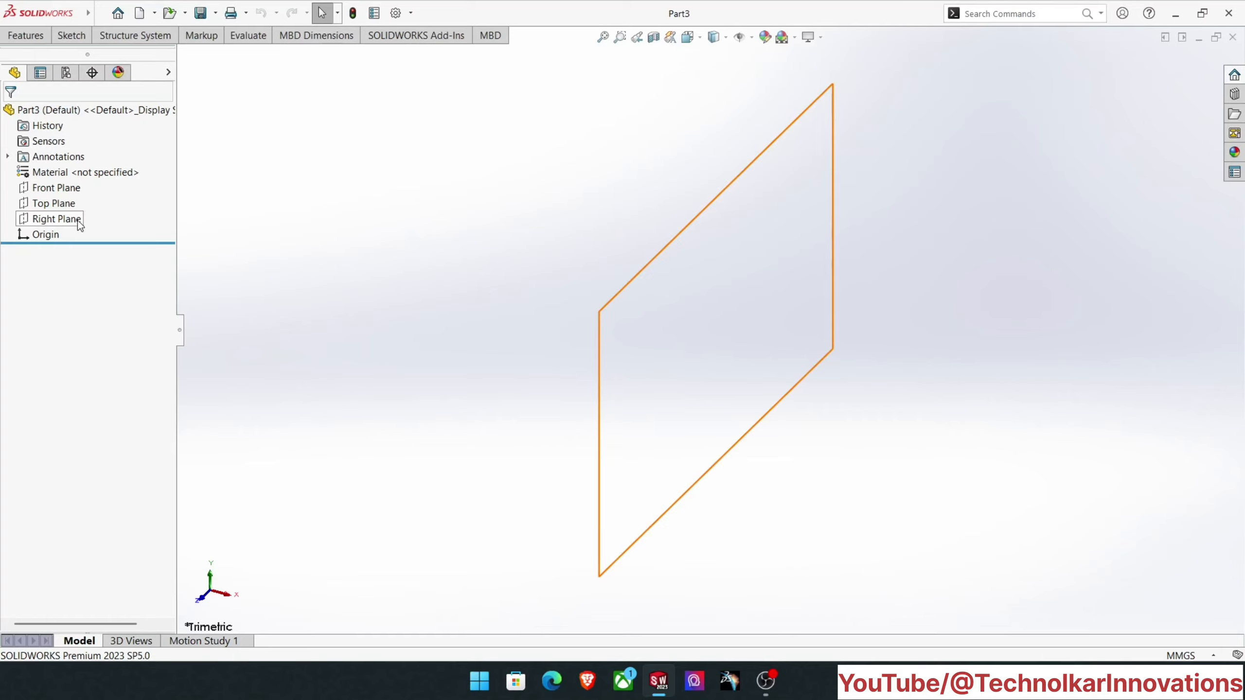
{"action": "left_click", "coordinate": [69, 203]}
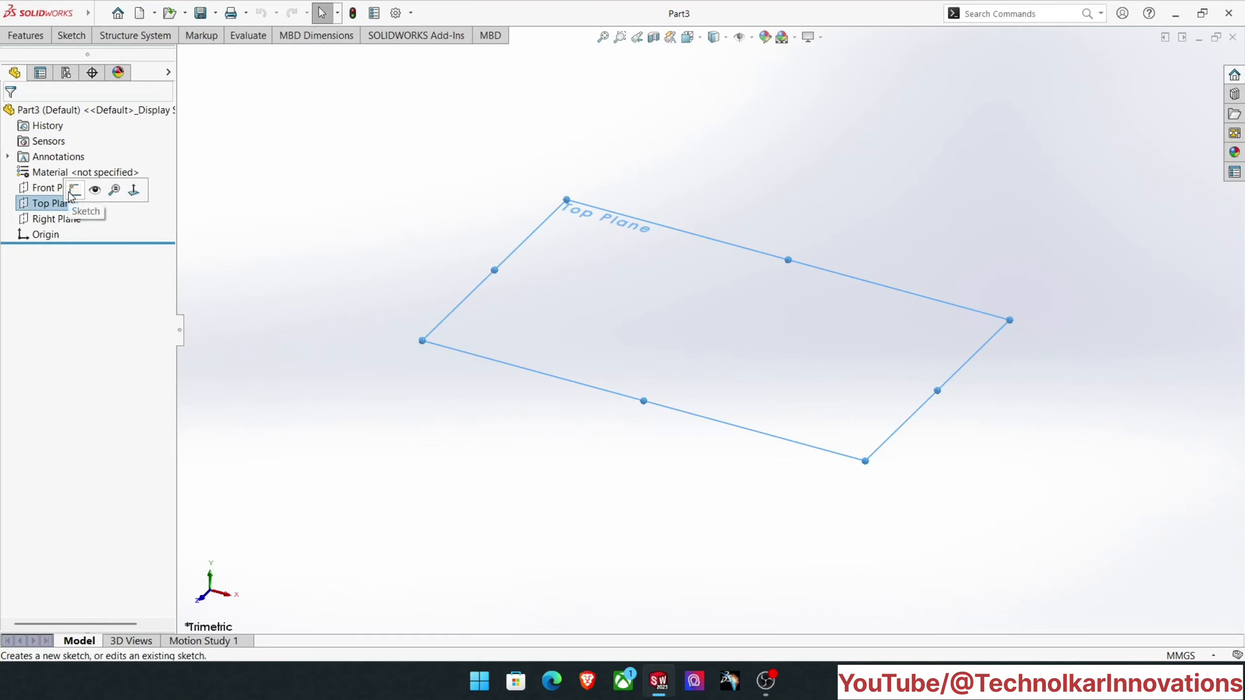
{"action": "left_click", "coordinate": [73, 192]}
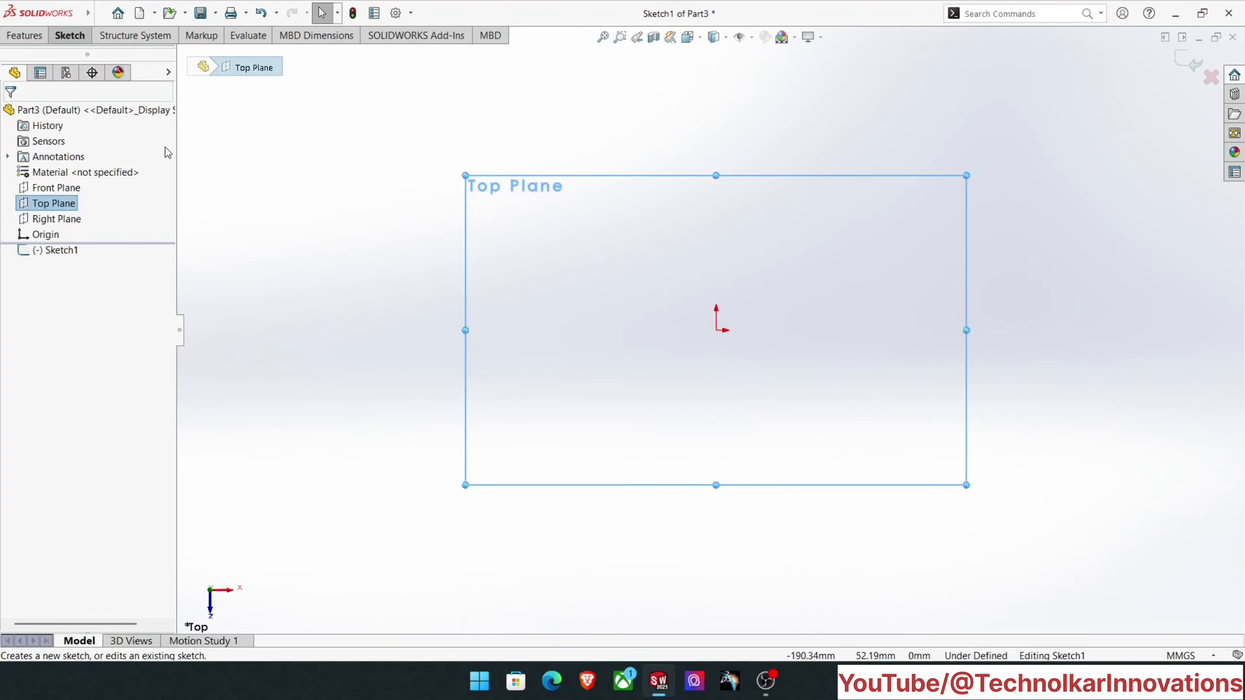
- Sketch a center rectangle about 212 mm by 77 mm, centred on the origin
{"action": "left_click", "coordinate": [70, 35]}
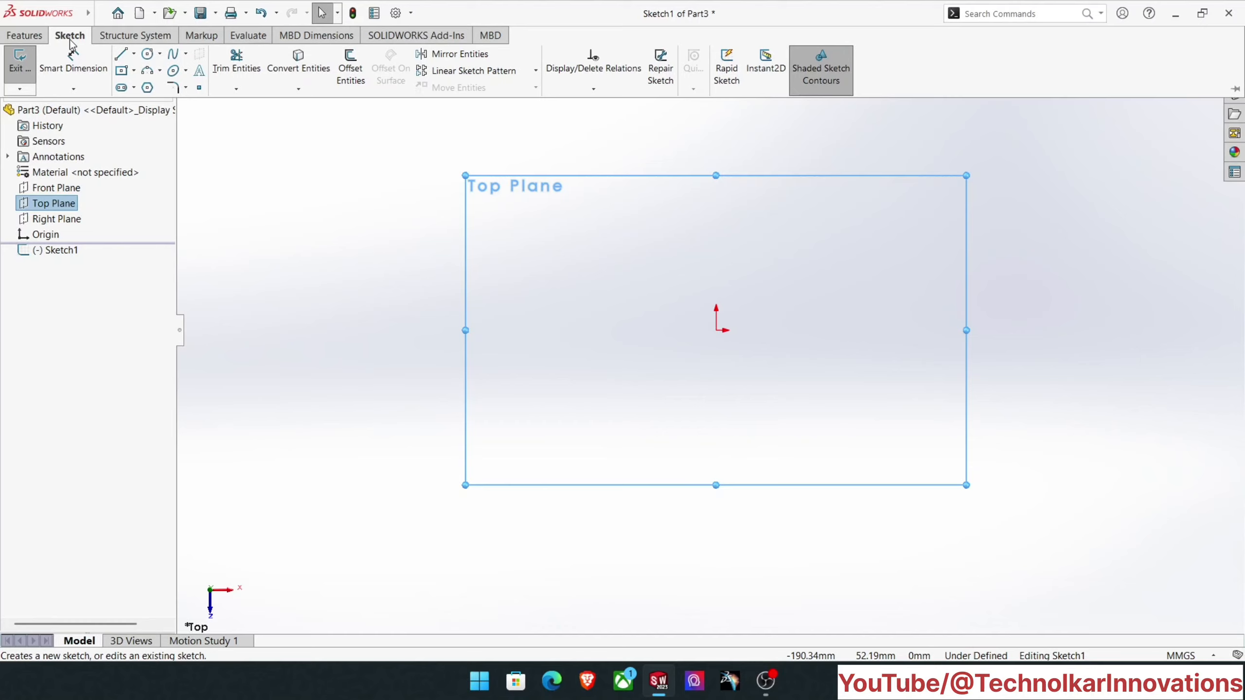
{"action": "left_click", "coordinate": [121, 71]}
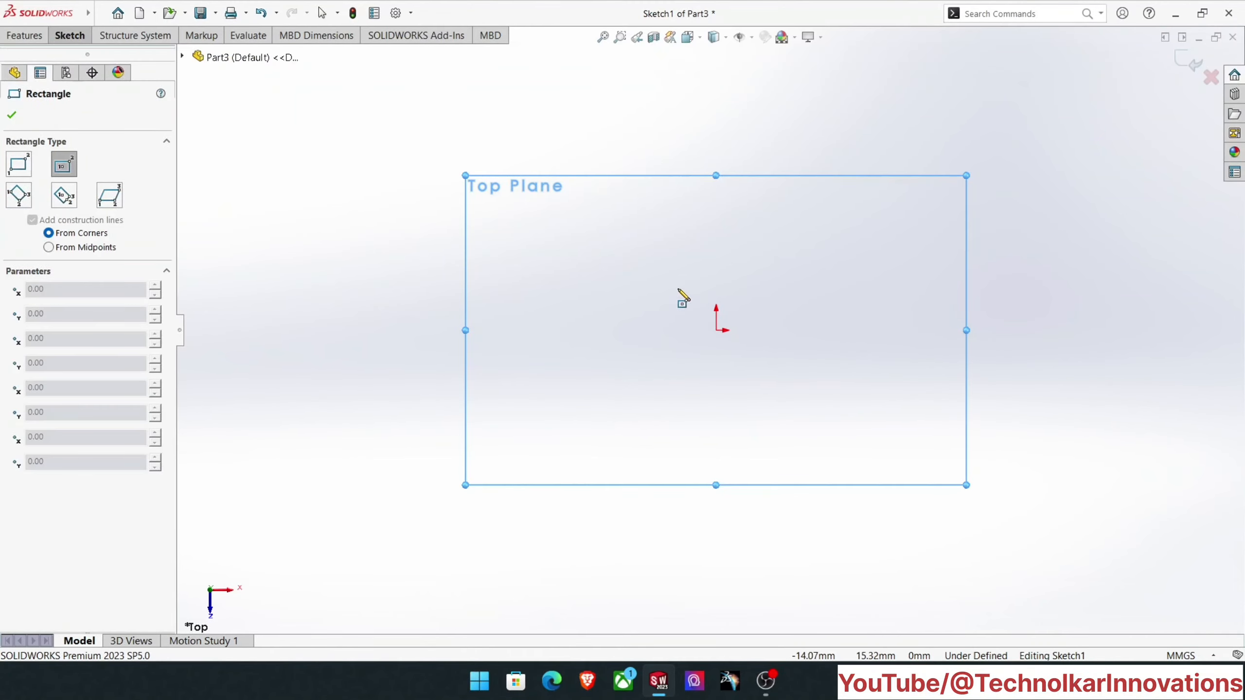
{"action": "left_click", "coordinate": [716, 330]}
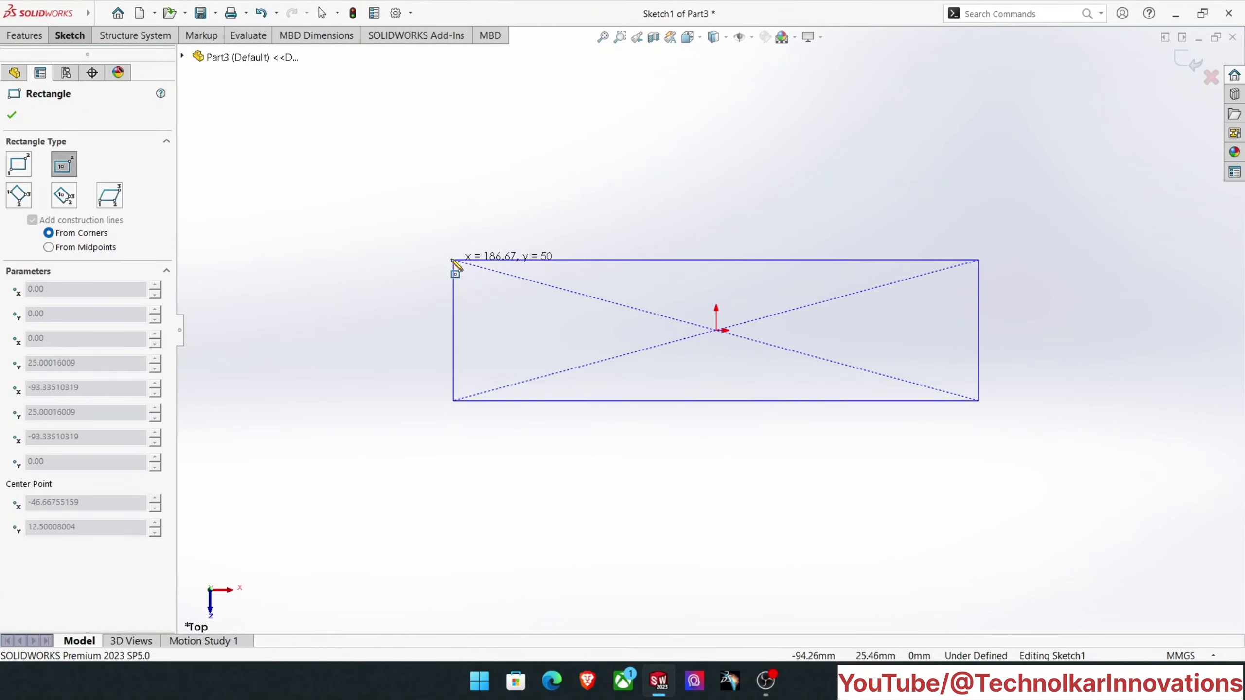
{"action": "left_click", "coordinate": [417, 222]}
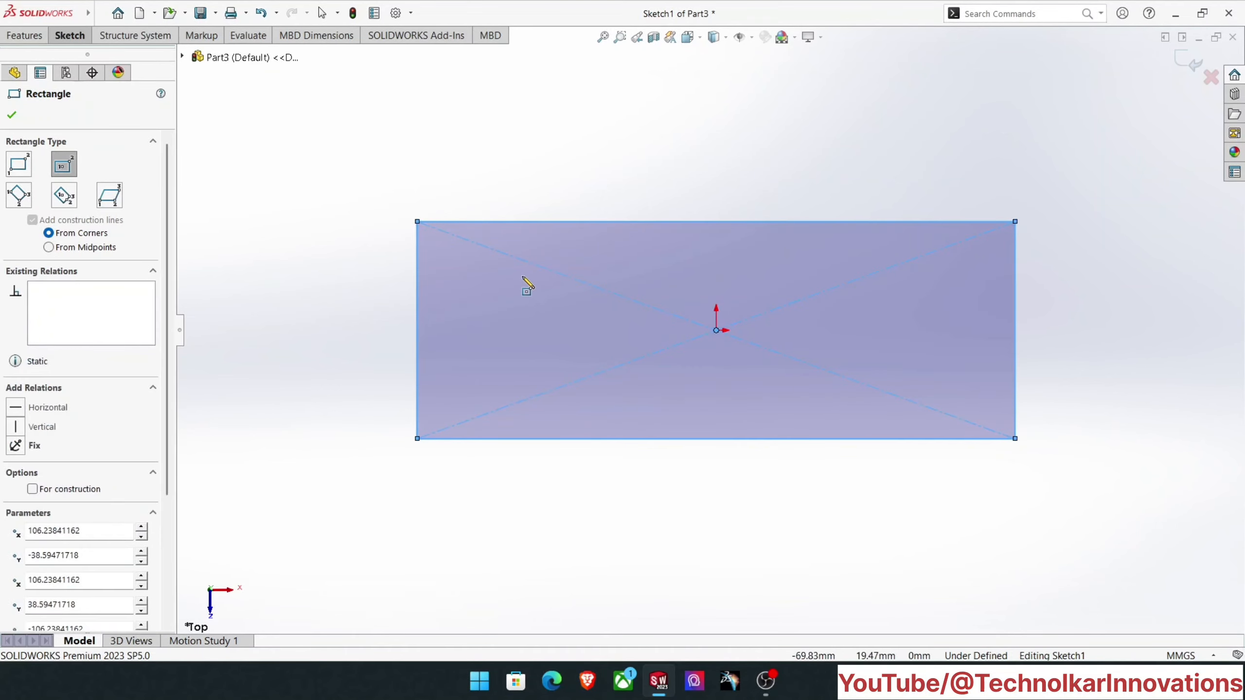
- Dimension the rectangle's upper horizontal edge to 72 mm
{"action": "left_click", "coordinate": [71, 36]}
{"action": "key", "text": "Escape"}
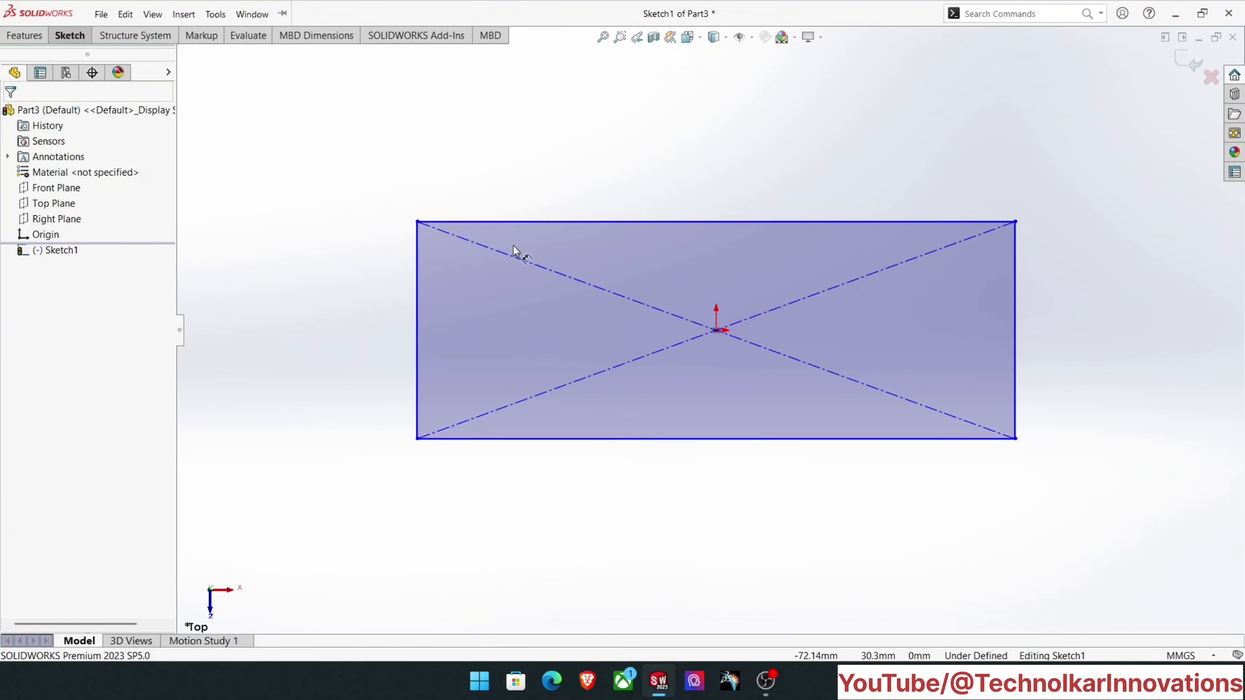
{"action": "left_click", "coordinate": [578, 222]}
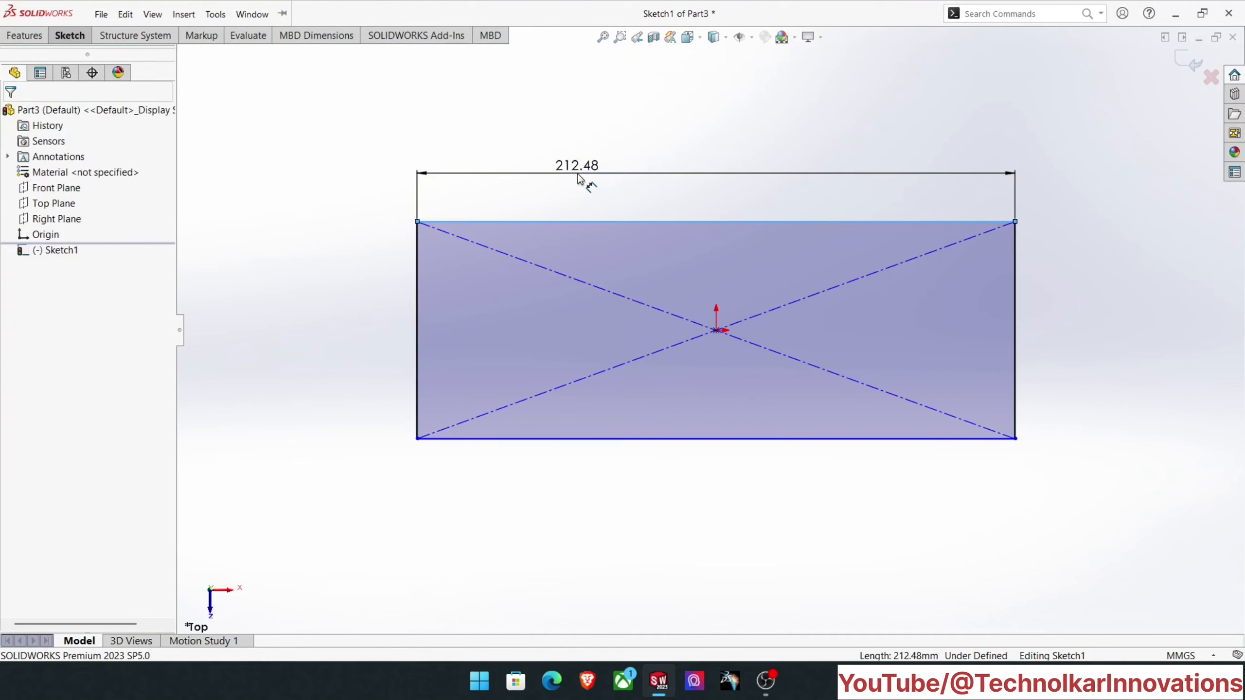
{"action": "left_click", "coordinate": [577, 177]}
{"action": "type", "text": "72"}
{"action": "key", "text": "Return"}
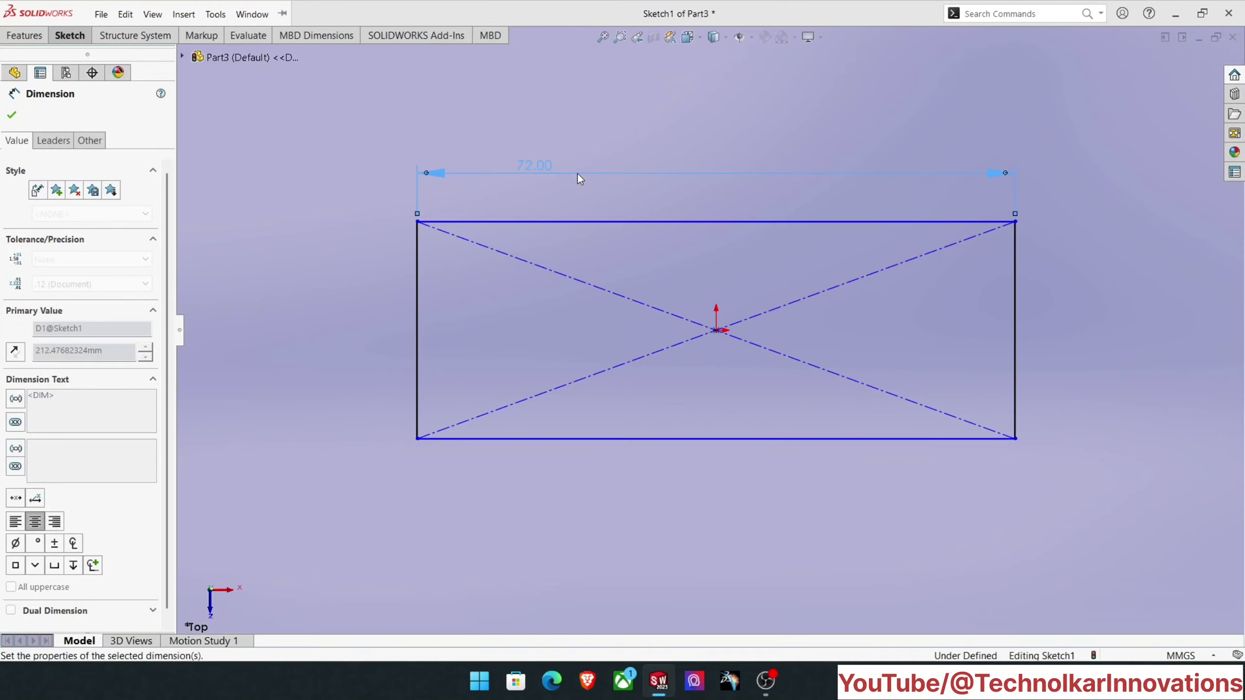
- Dimension the rectangle's left vertical edge to 35 mm
{"action": "left_click", "coordinate": [416, 303]}
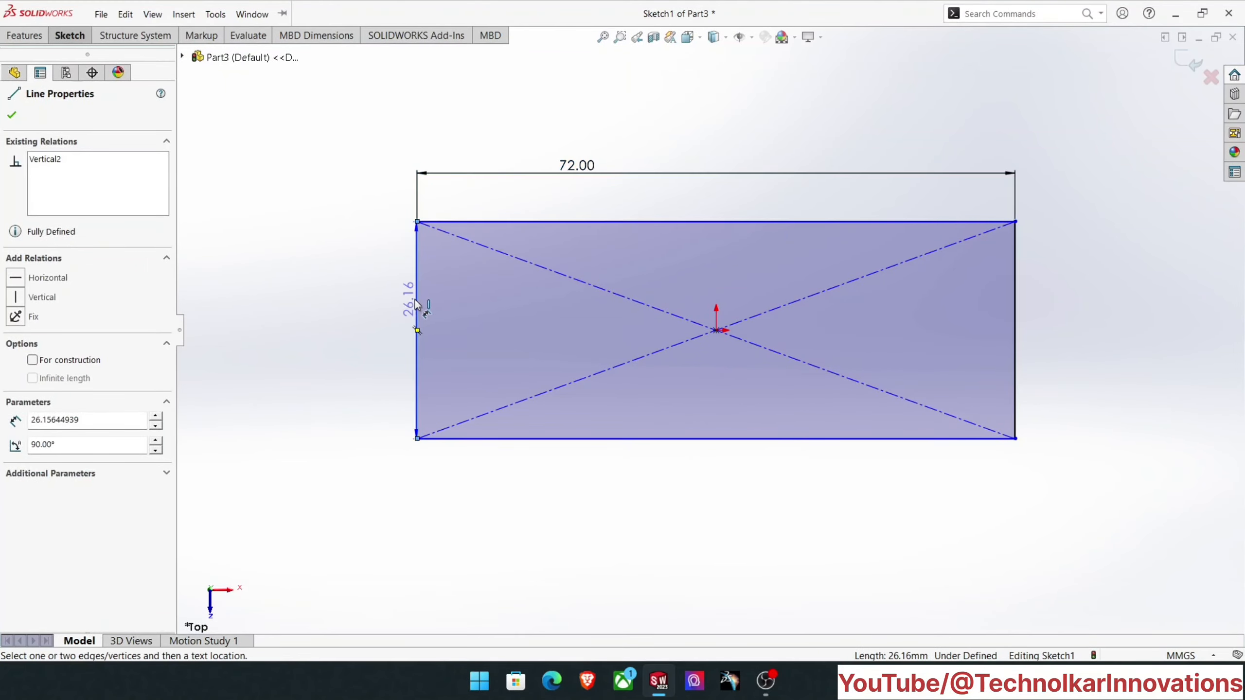
{"action": "left_click", "coordinate": [362, 314]}
{"action": "type", "text": "3"}
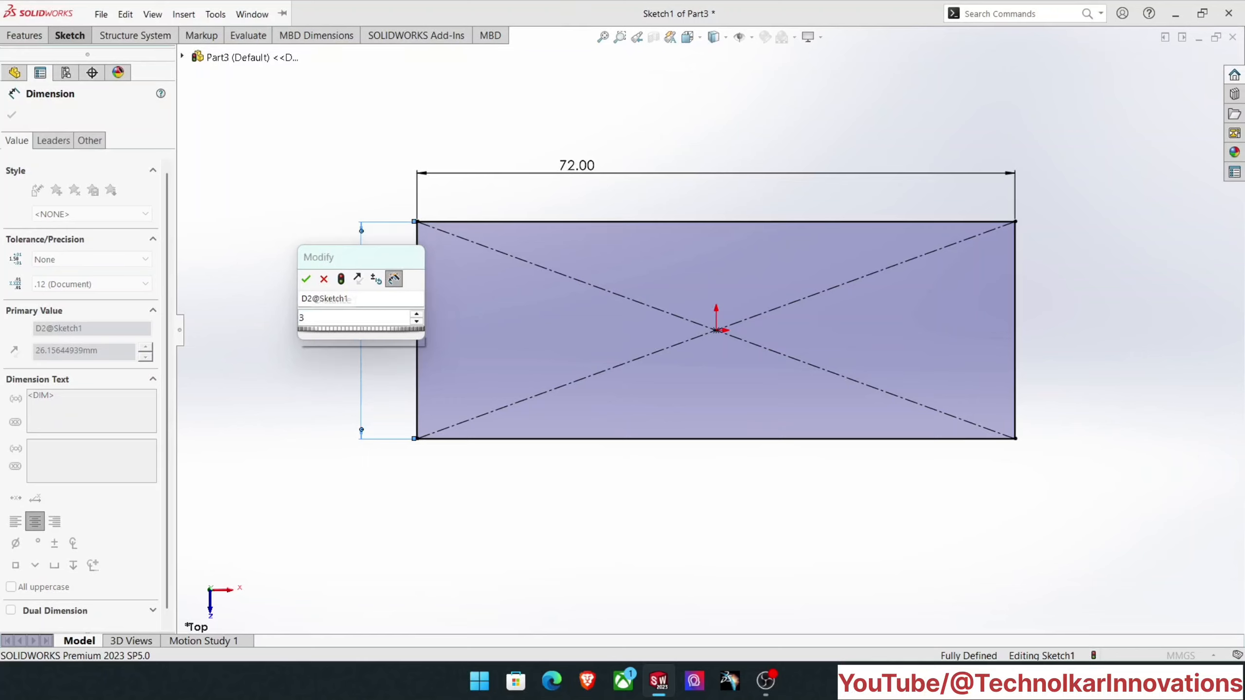
{"action": "type", "text": "5"}
{"action": "key", "text": "Return"}
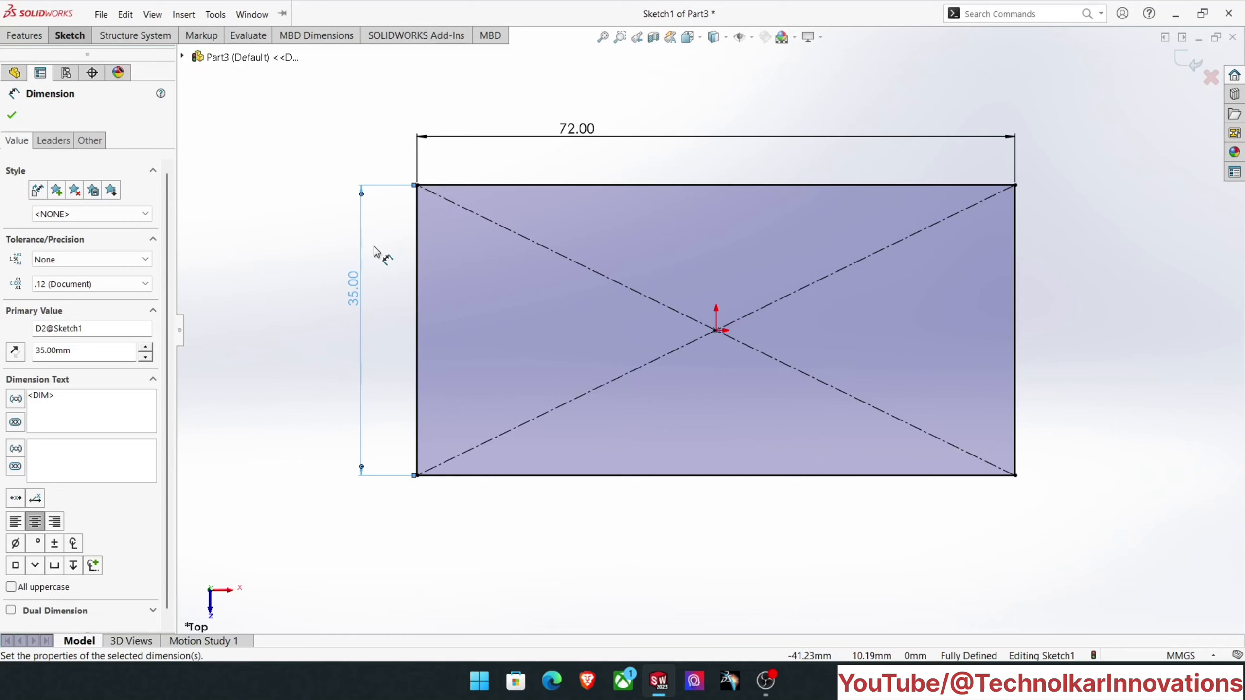
- Sketch two circles about 9 mm in diameter inside the rectangle, one near each short side and slightly below the origin
{"action": "left_click", "coordinate": [152, 14]}
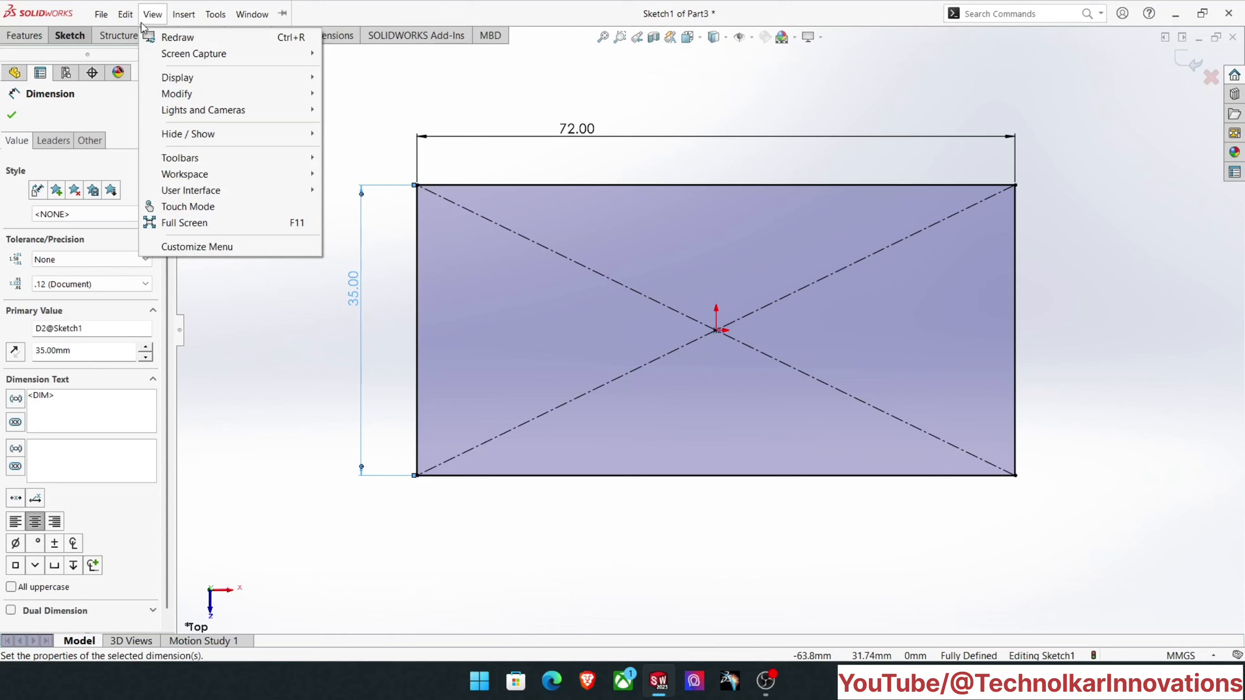
{"action": "left_click", "coordinate": [76, 36]}
{"action": "left_click", "coordinate": [148, 53]}
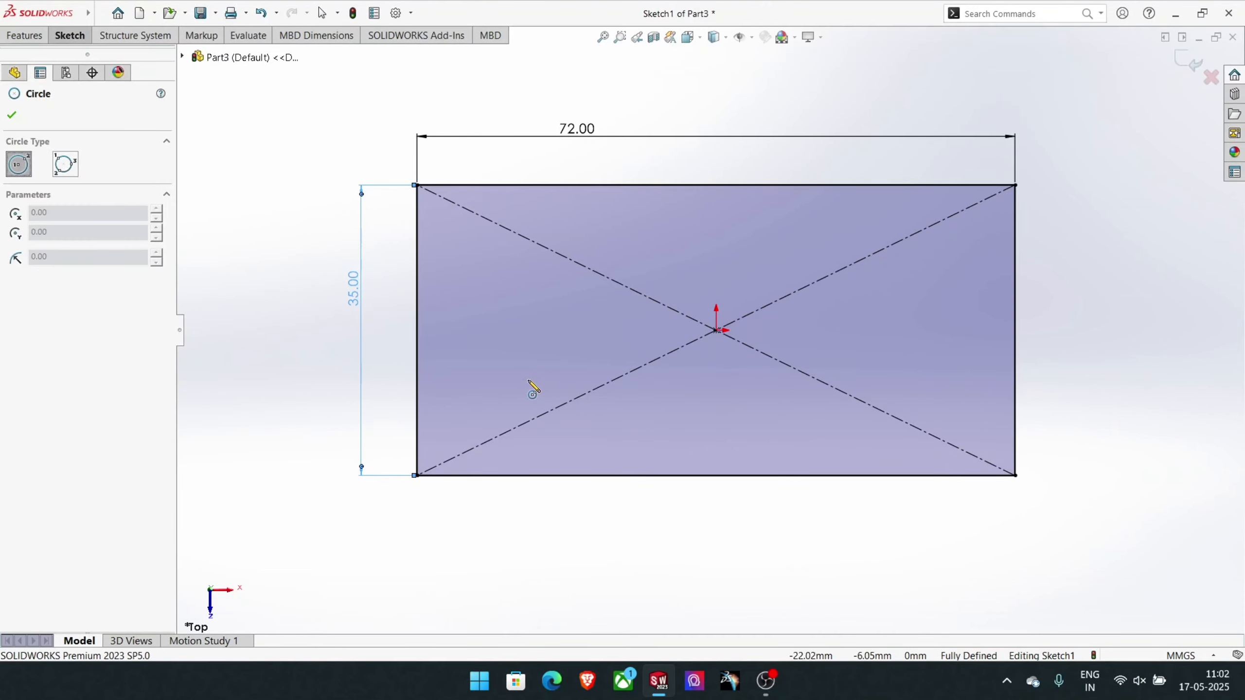
{"action": "left_click", "coordinate": [500, 372]}
{"action": "left_click", "coordinate": [531, 401]}
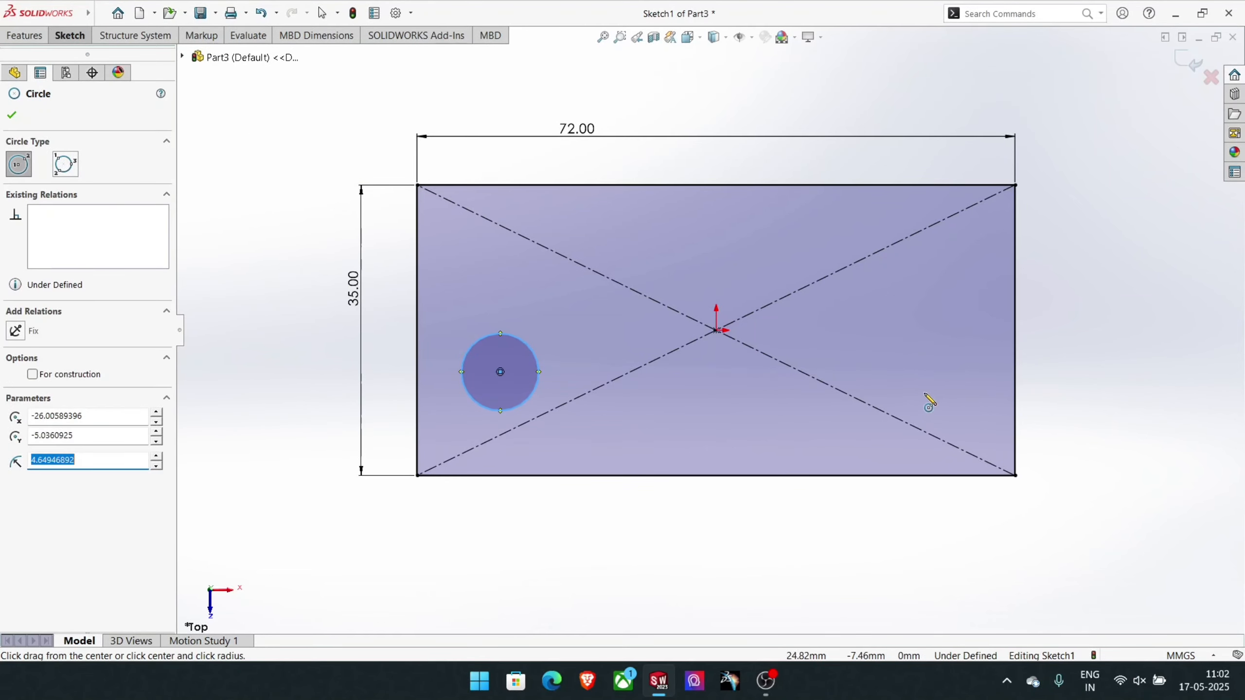
{"action": "left_click", "coordinate": [930, 384]}
{"action": "left_click", "coordinate": [952, 414]}
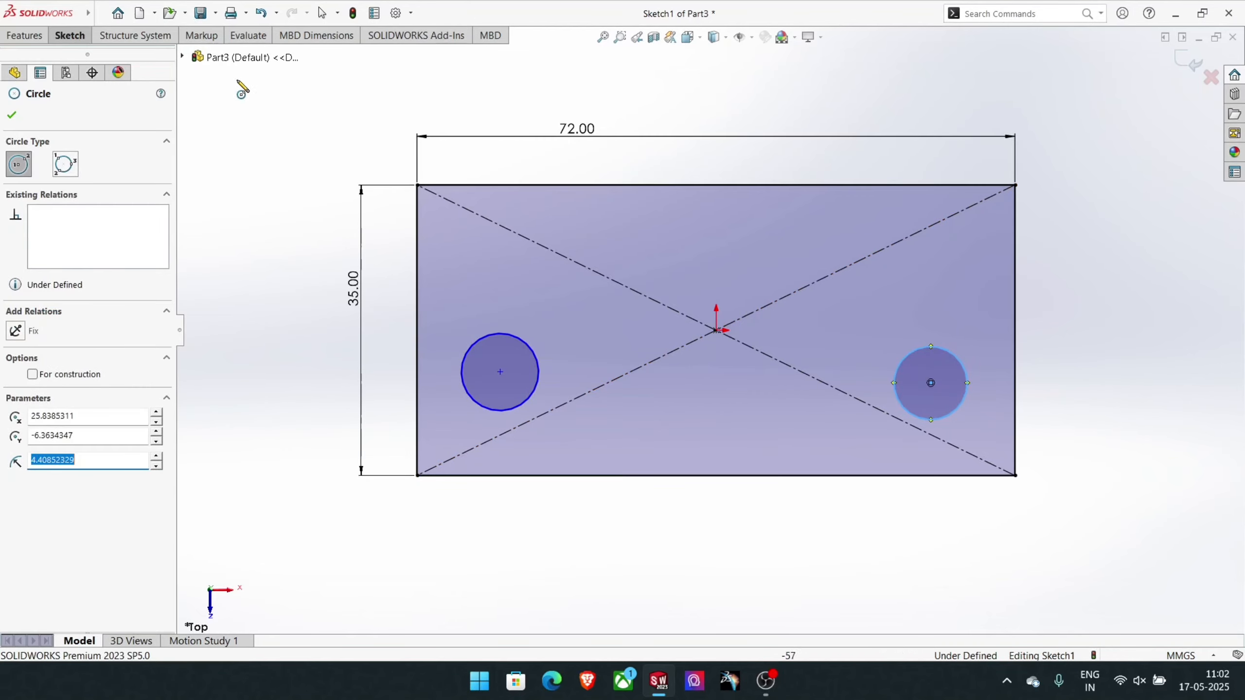
- Dimension both circles to a diameter of 12 mm
{"action": "left_click", "coordinate": [70, 36]}
{"action": "left_click", "coordinate": [72, 61]}
{"action": "left_click", "coordinate": [517, 339]}
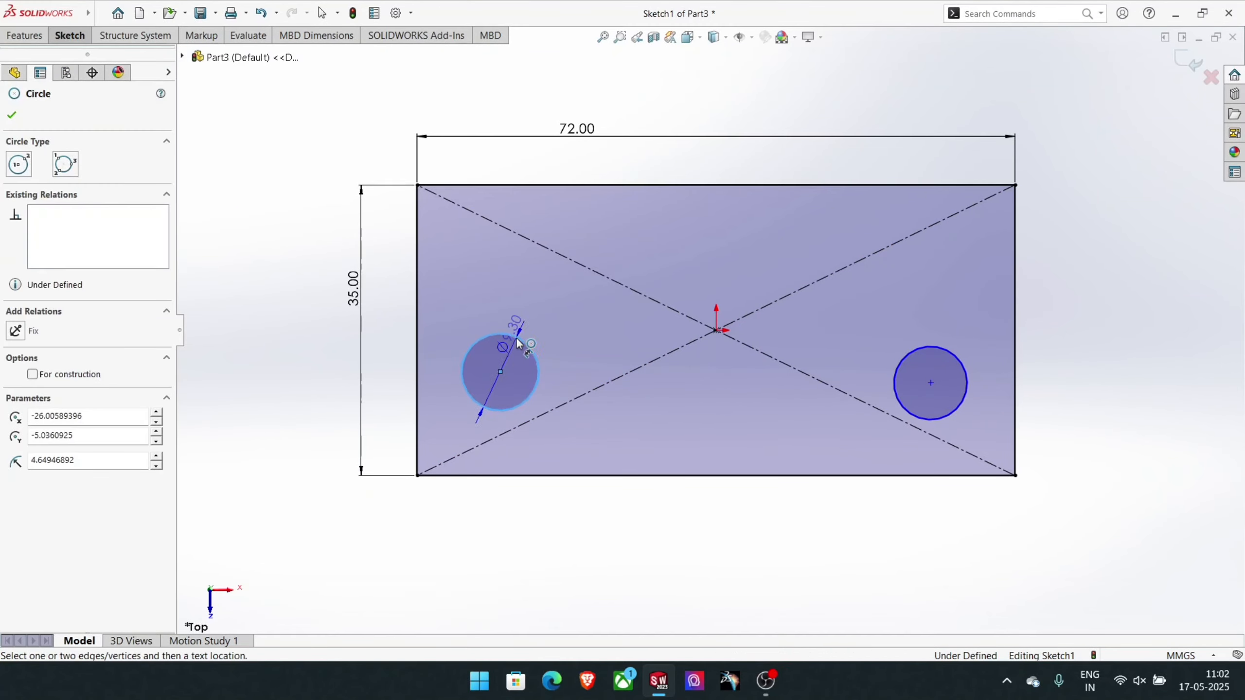
{"action": "left_click", "coordinate": [532, 320]}
{"action": "type", "text": "12"}
{"action": "key", "text": "Return"}
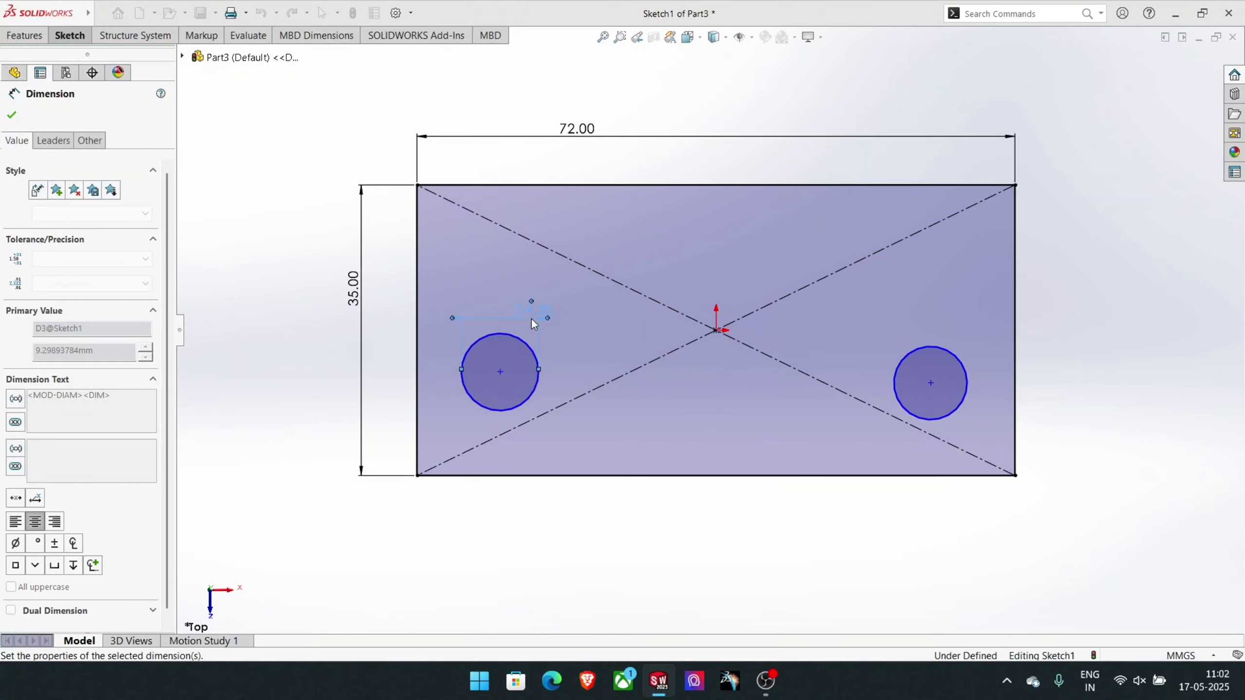
{"action": "left_click", "coordinate": [927, 354]}
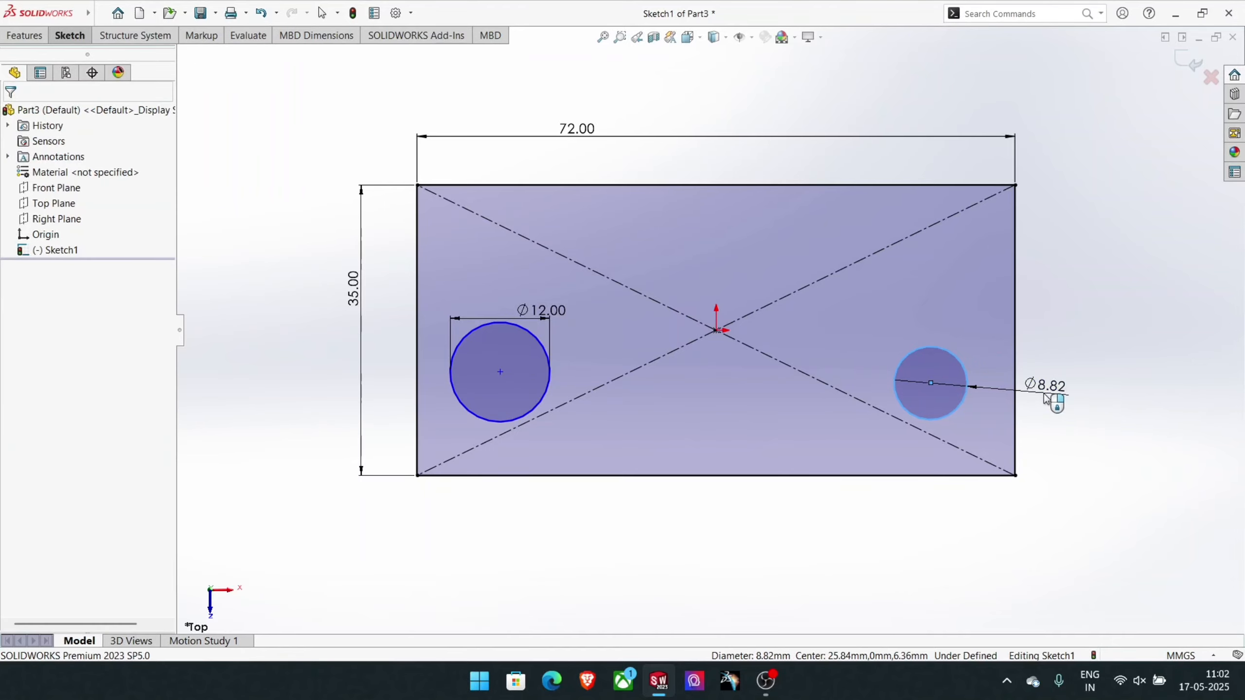
{"action": "left_click", "coordinate": [1034, 388]}
{"action": "type", "text": "12"}
{"action": "key", "text": "Return"}
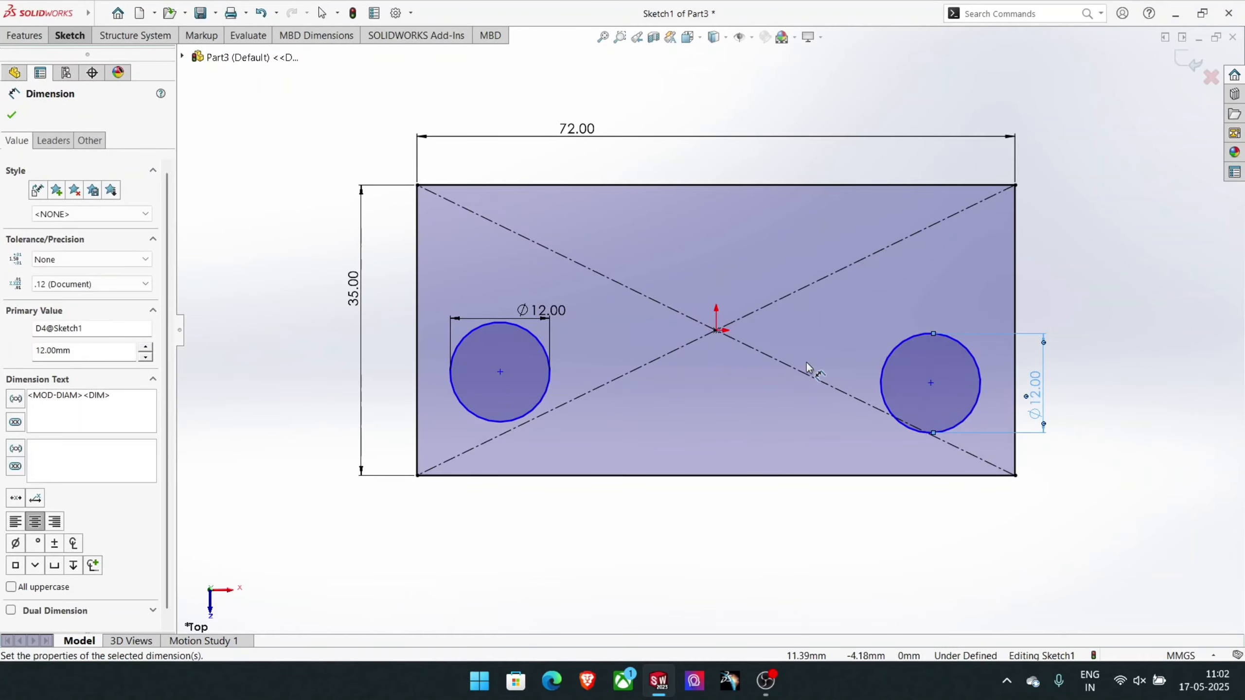
- Dimension the left circle's centre 23 mm from the rectangle's upper edge
{"action": "left_click", "coordinate": [500, 373]}
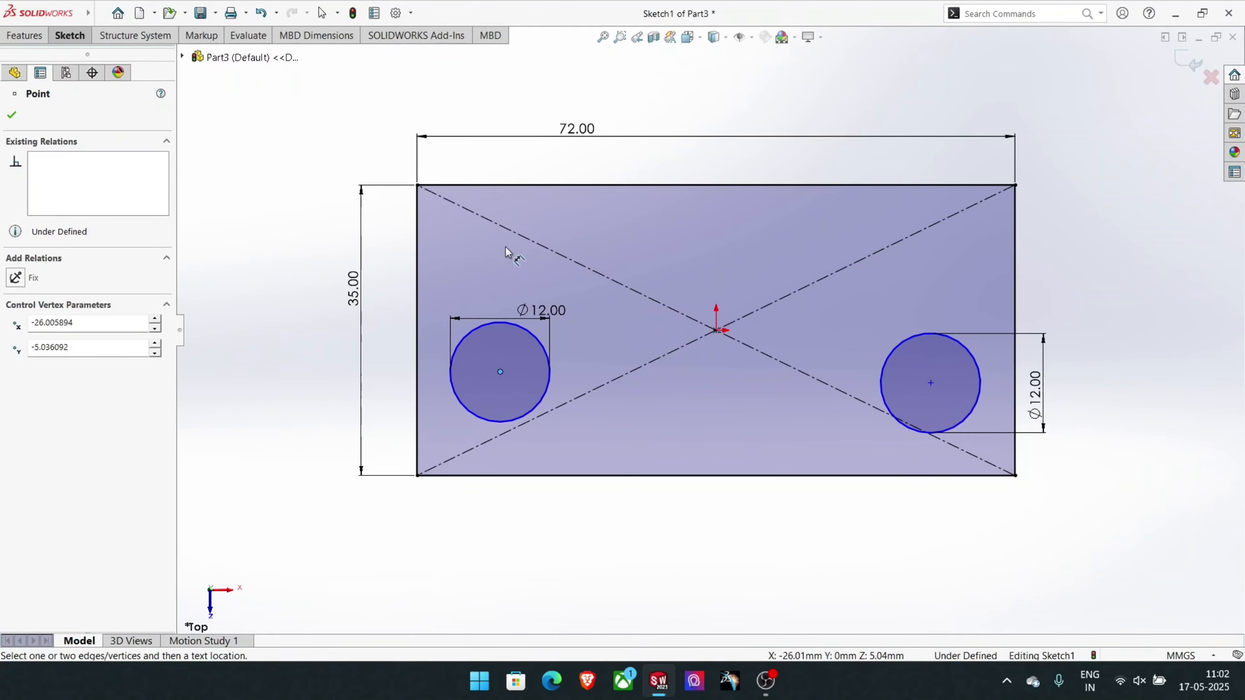
{"action": "left_click", "coordinate": [522, 185]}
{"action": "left_click", "coordinate": [296, 259]}
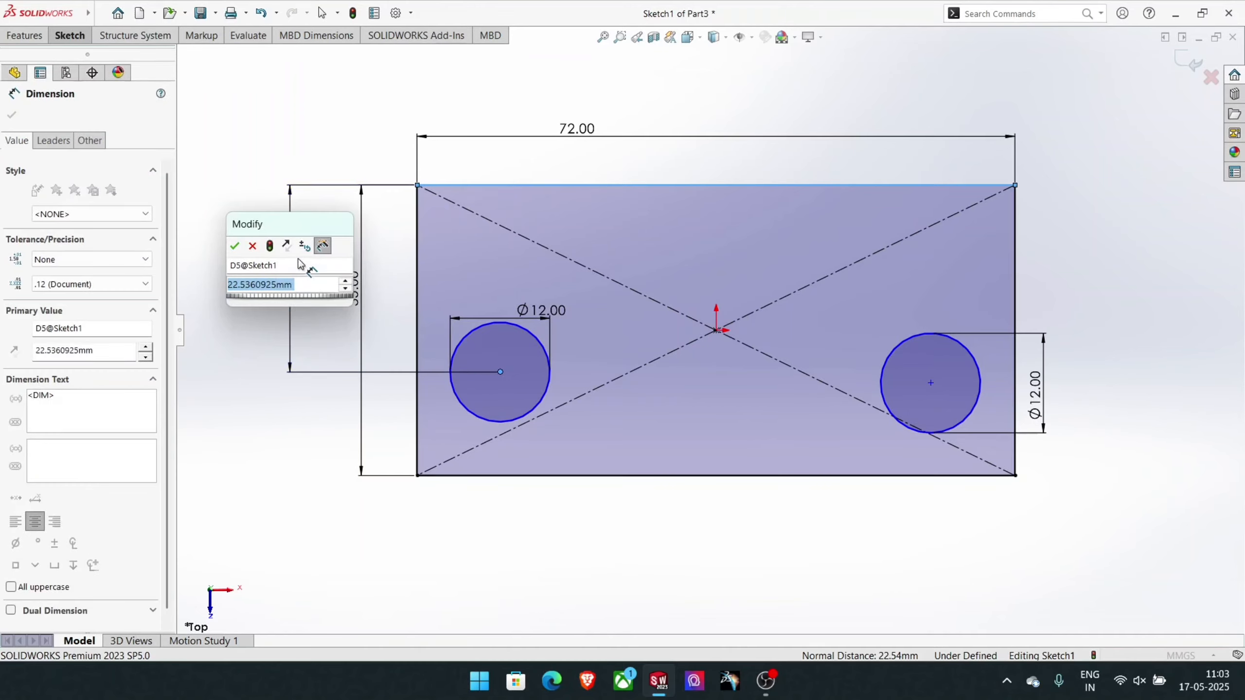
{"action": "type", "text": "23"}
{"action": "key", "text": "Return"}
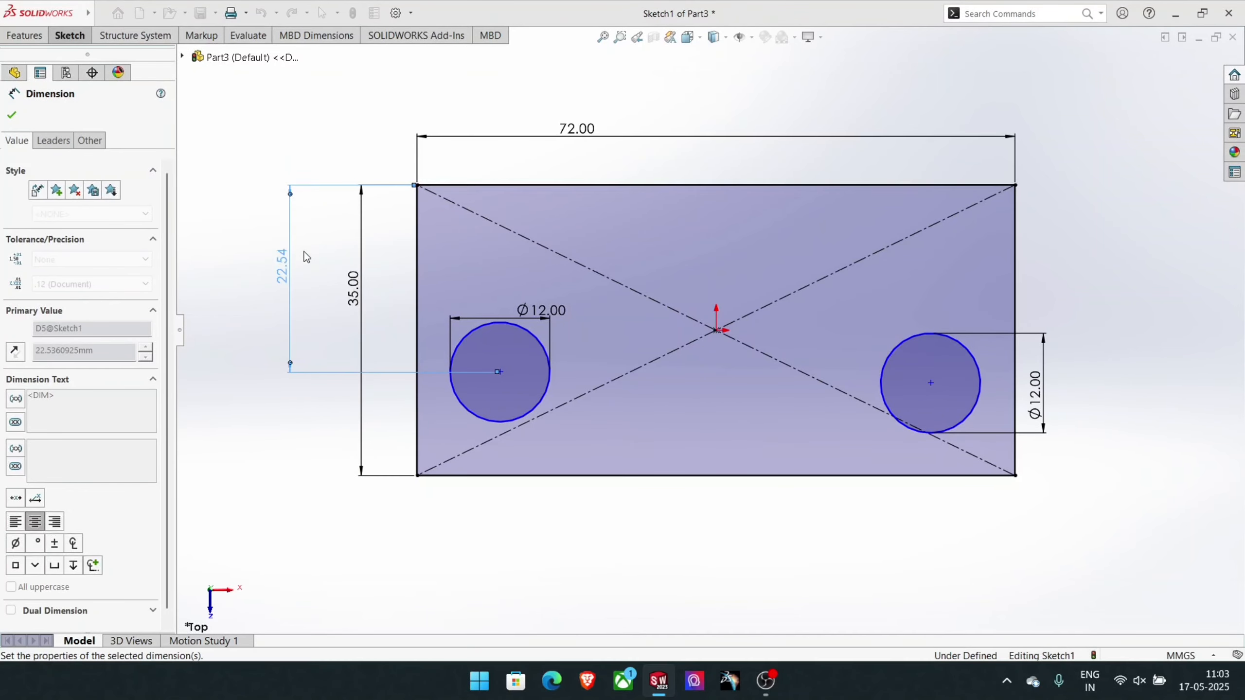
- Dimension the horizontal distance from the left circle's centre to the origin as 48/2, giving 24 mm
{"action": "left_click", "coordinate": [500, 375]}
{"action": "left_click", "coordinate": [717, 331]}
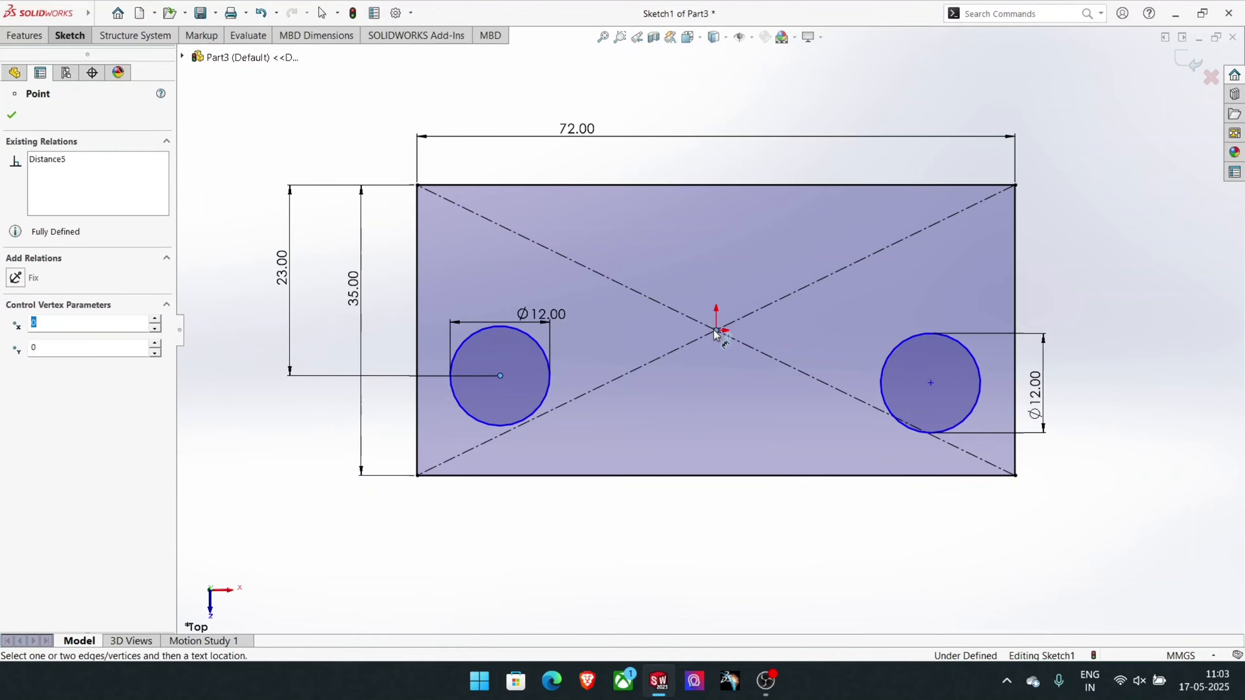
{"action": "left_click", "coordinate": [643, 547]}
{"action": "type", "text": "48/2"}
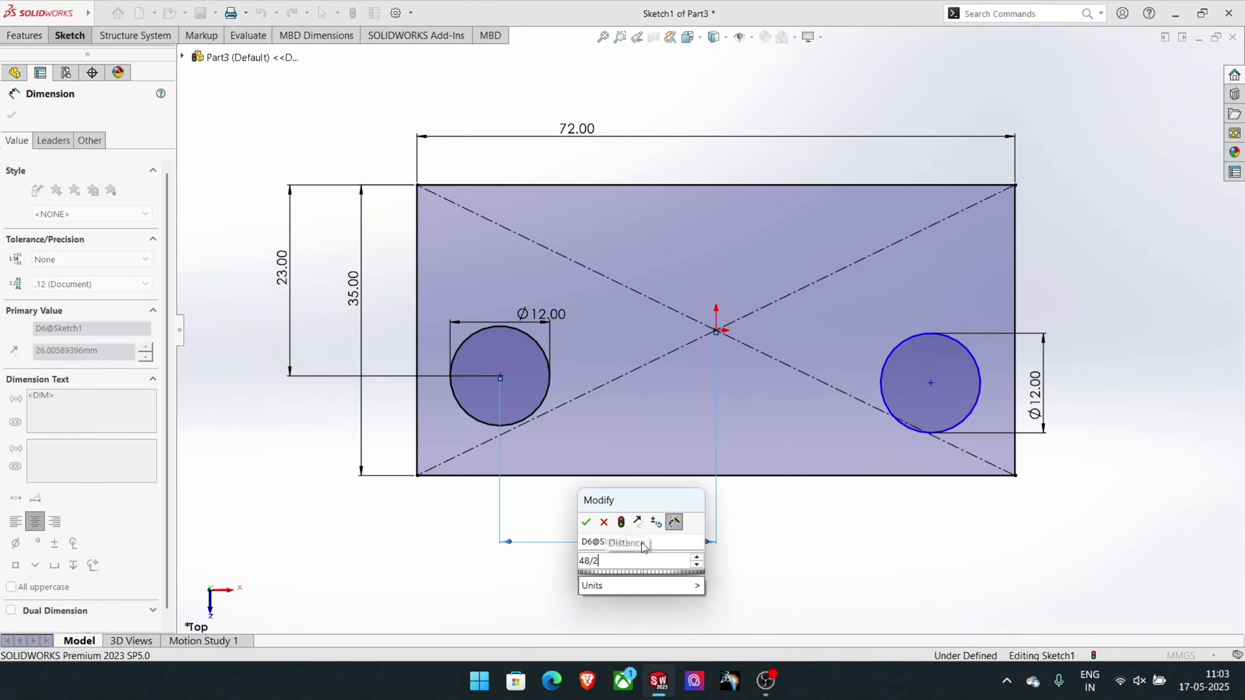
{"action": "key", "text": "Return"}
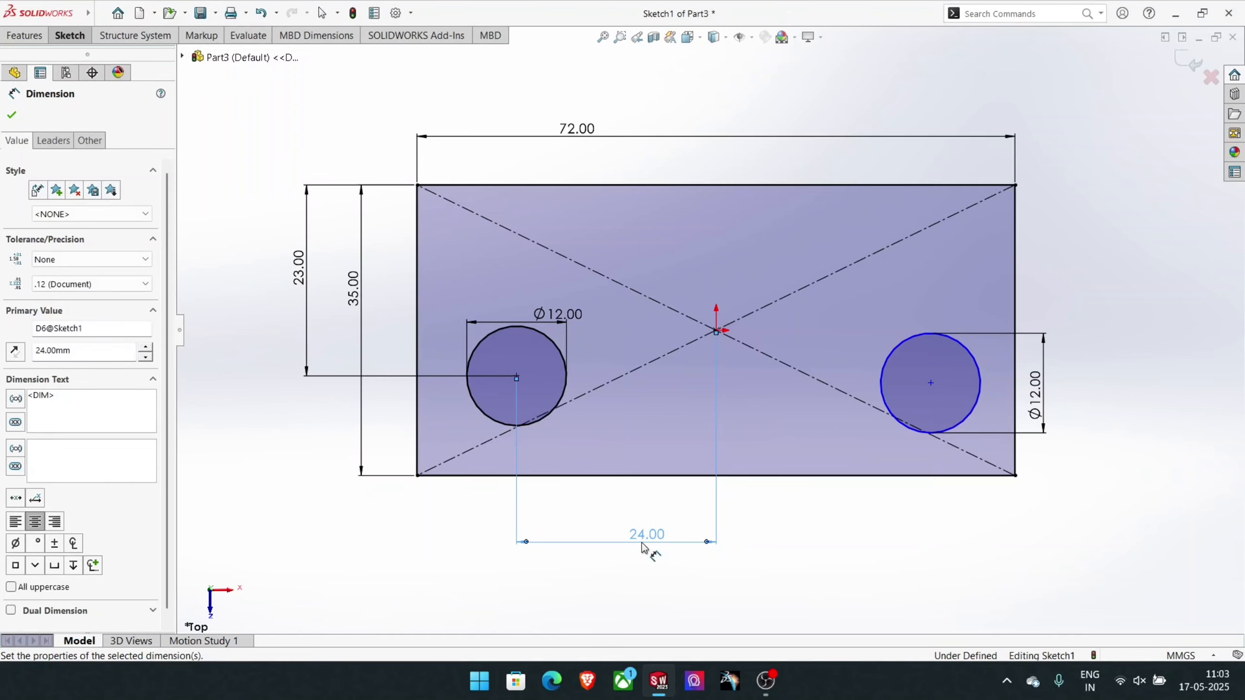
{"action": "key", "text": "Escape"}
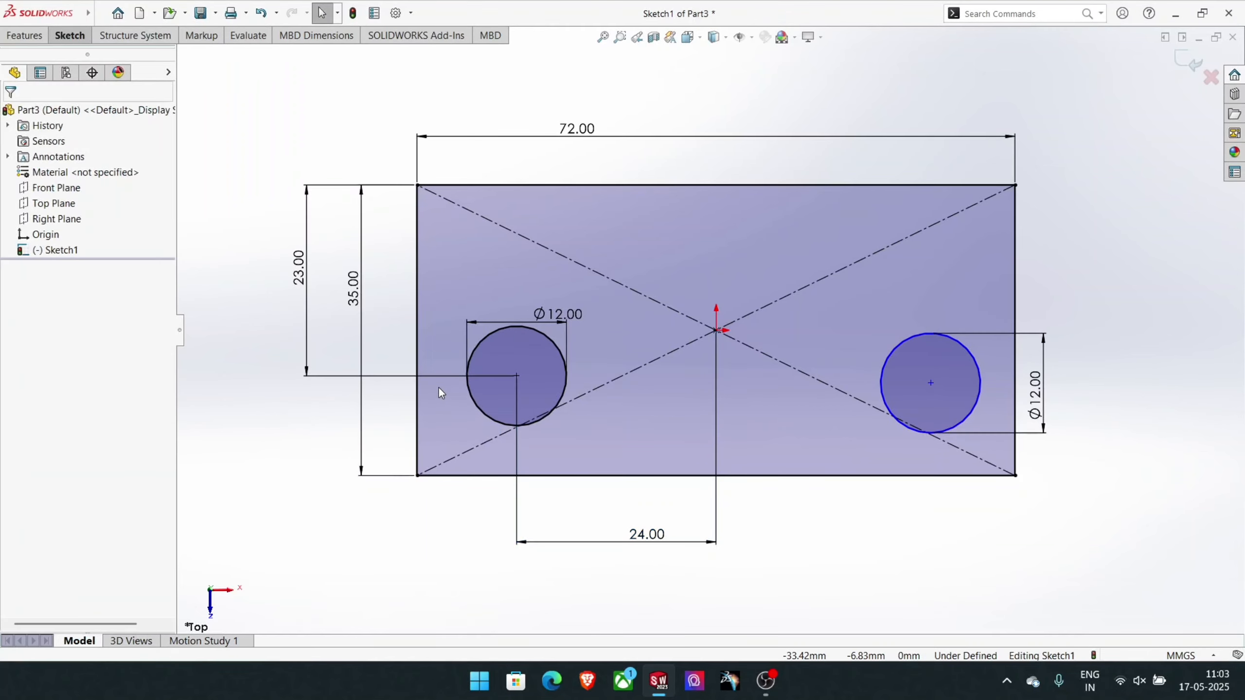
- Add a horizontal relation between the centres of the two circles
{"action": "left_click", "coordinate": [517, 376]}
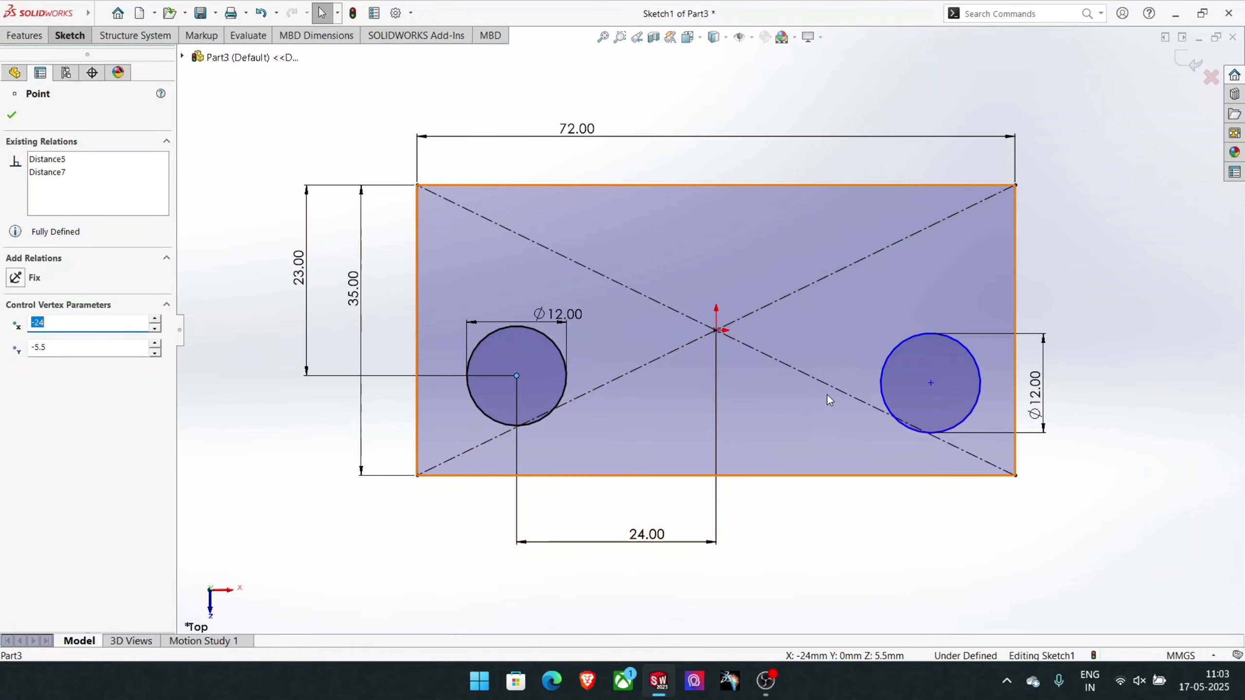
{"action": "left_click", "coordinate": [931, 383], "text": "ctrl"}
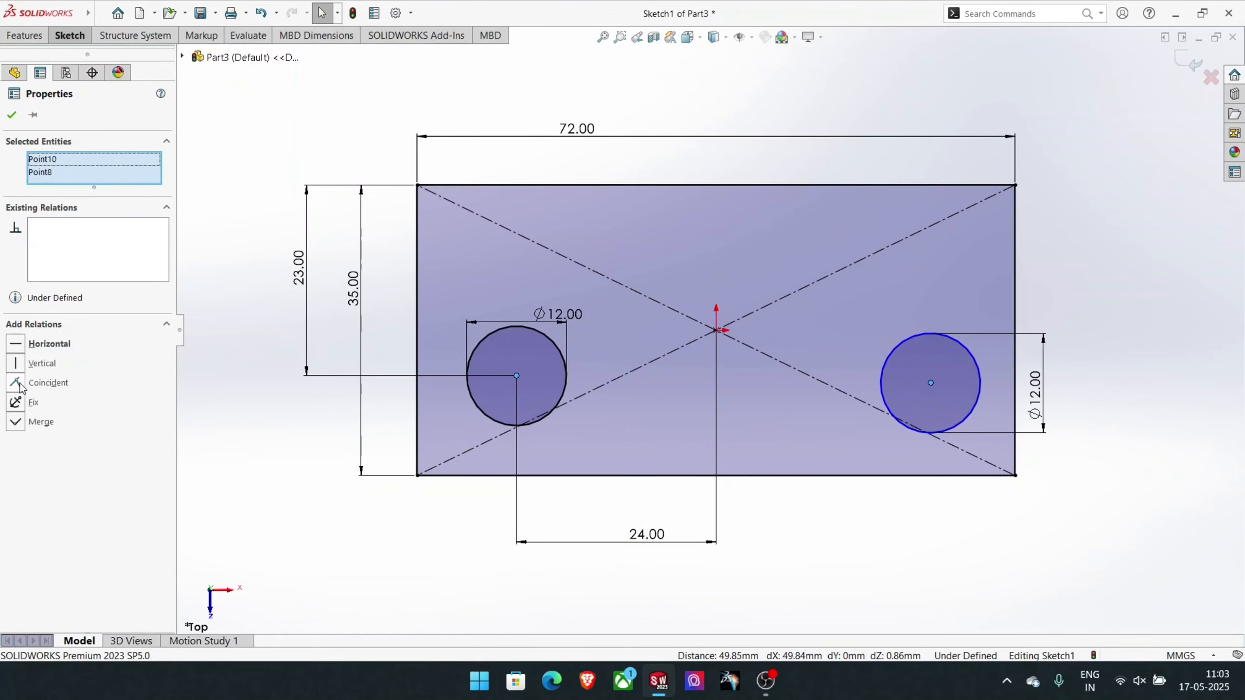
{"action": "left_click", "coordinate": [39, 346]}
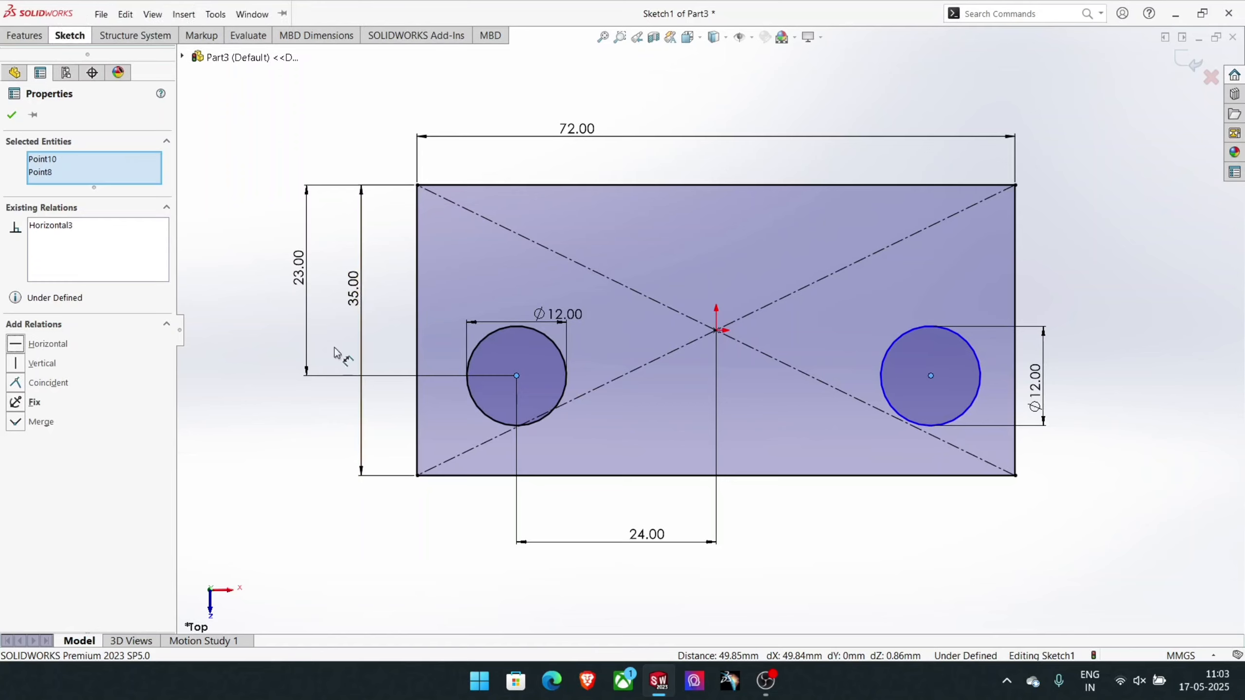
- Dimension the horizontal distance from the origin to the right circle's centre as 24 mm
{"action": "left_click", "coordinate": [74, 37]}
{"action": "left_click", "coordinate": [75, 61]}
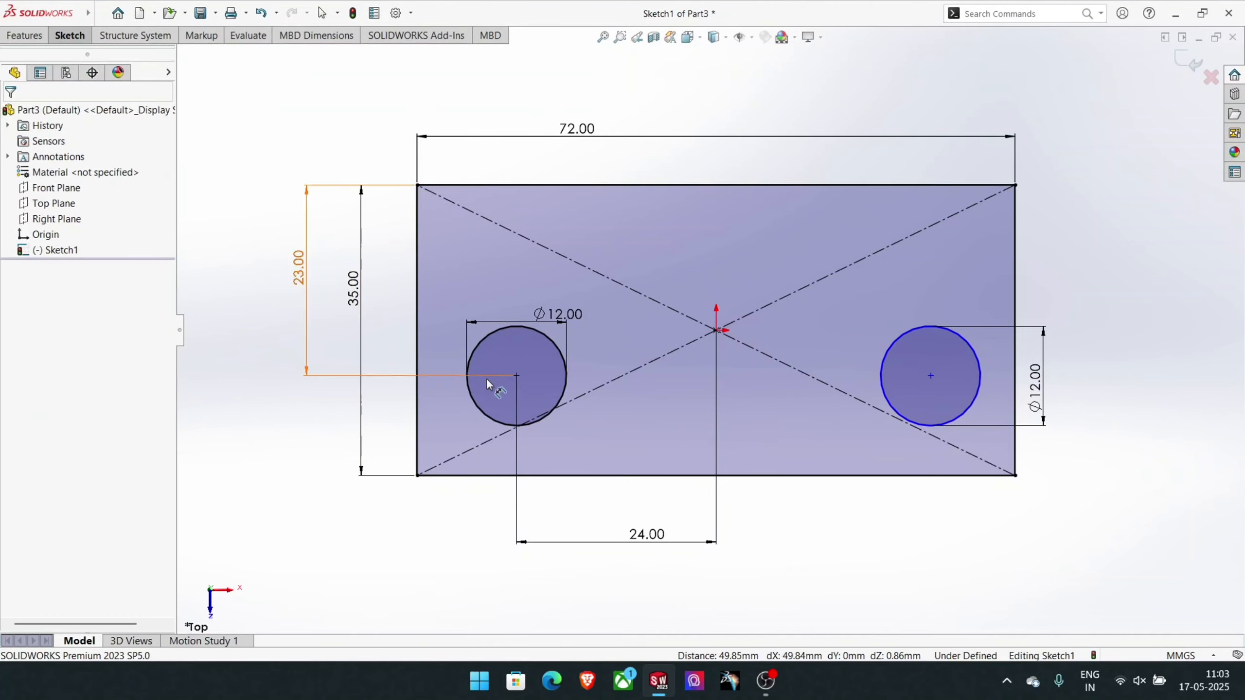
{"action": "left_click", "coordinate": [716, 330]}
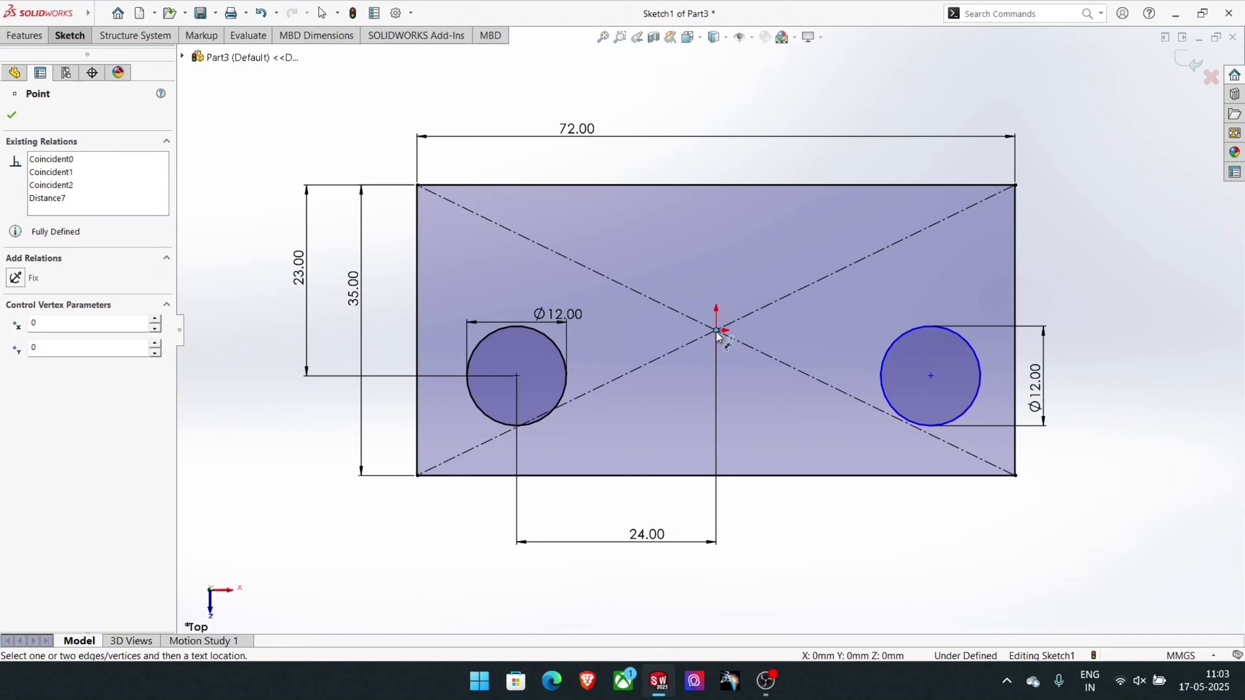
{"action": "left_click", "coordinate": [931, 375]}
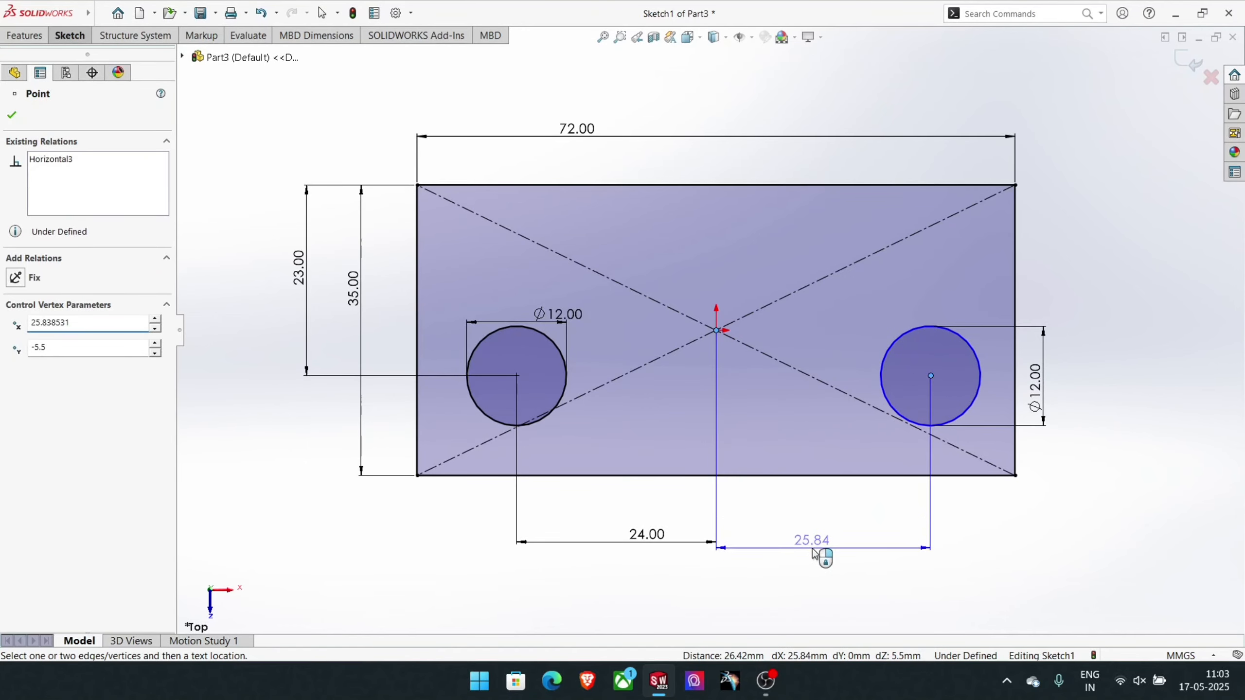
{"action": "left_click", "coordinate": [813, 553]}
{"action": "type", "text": "24"}
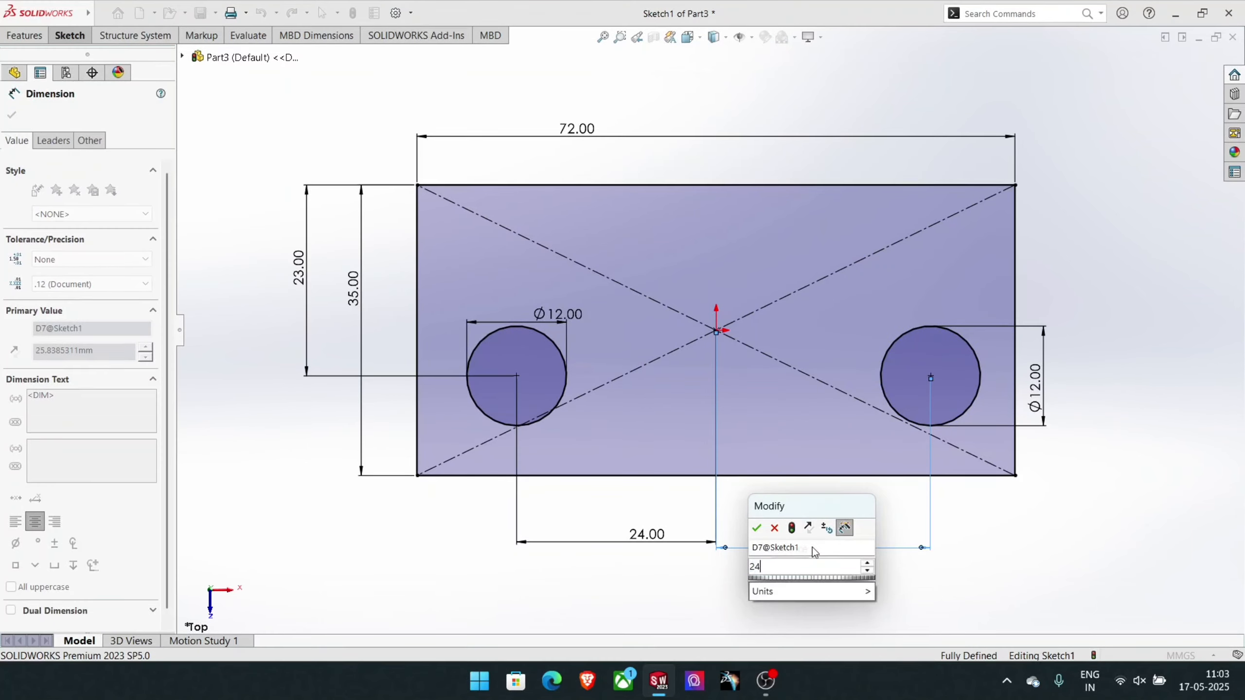
{"action": "key", "text": "Return"}
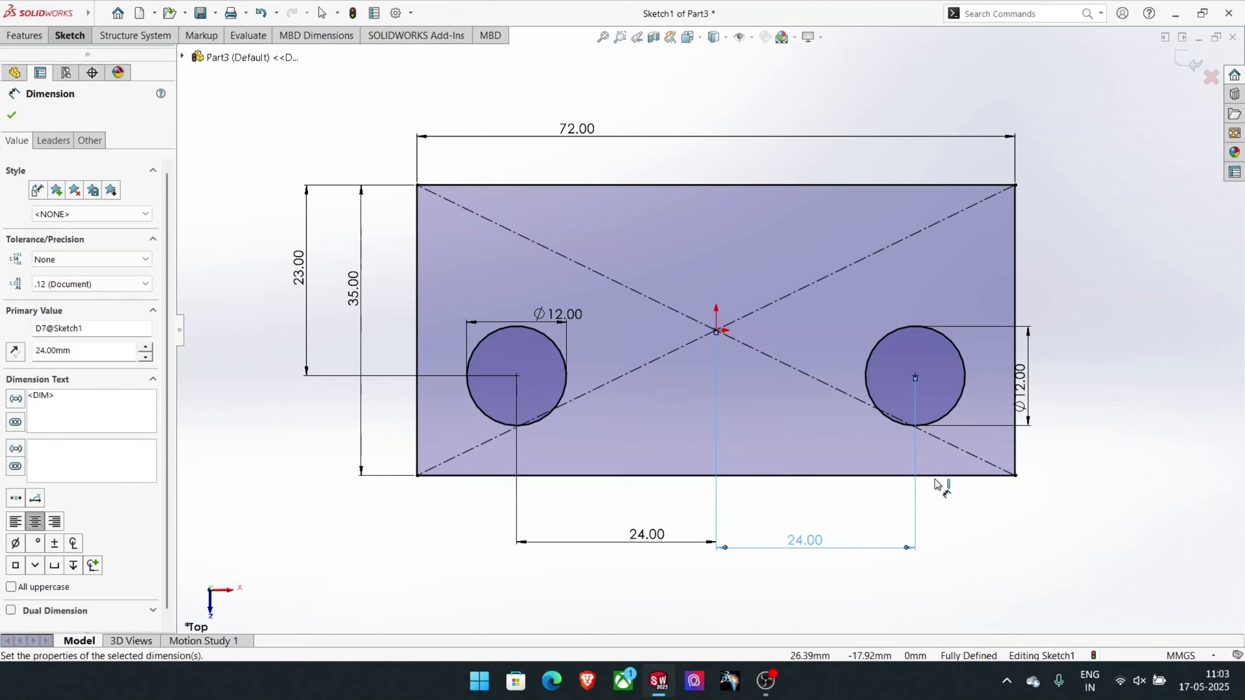
{"action": "key", "text": "Escape"}
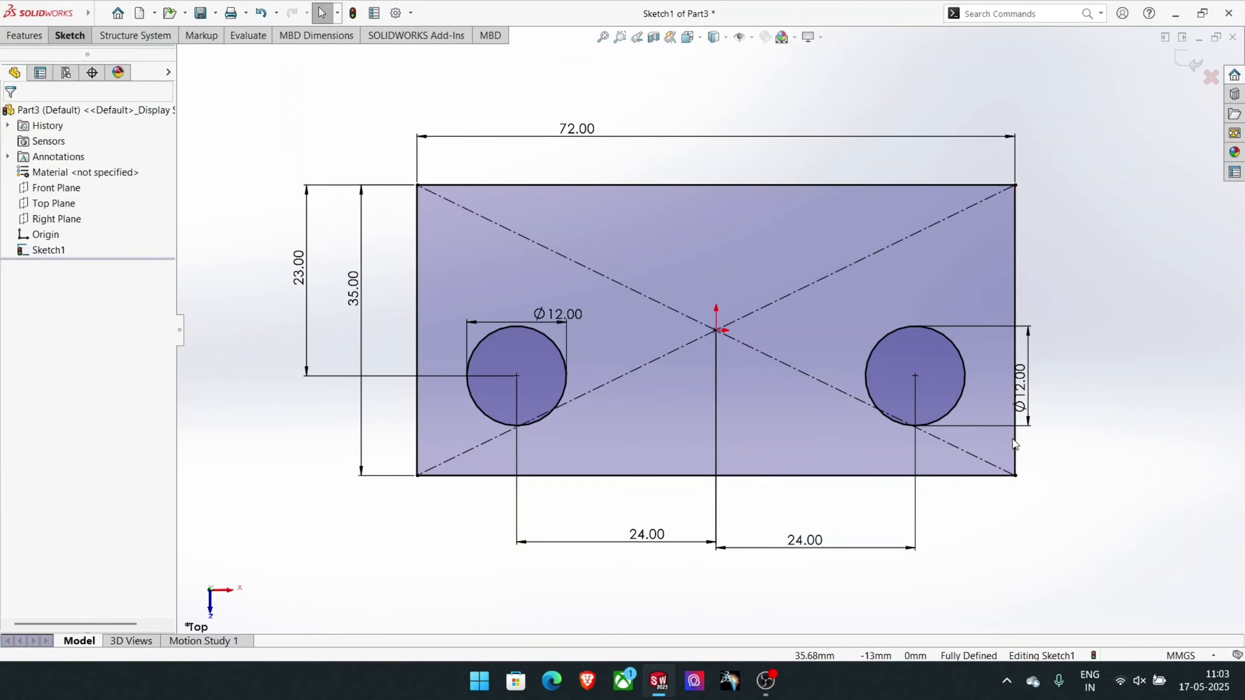
- Draw a 90° centerpoint arc of 12 mm radius around the right circle's centre, from the rectangle's right edge to its lower edge
{"action": "left_click", "coordinate": [71, 35]}
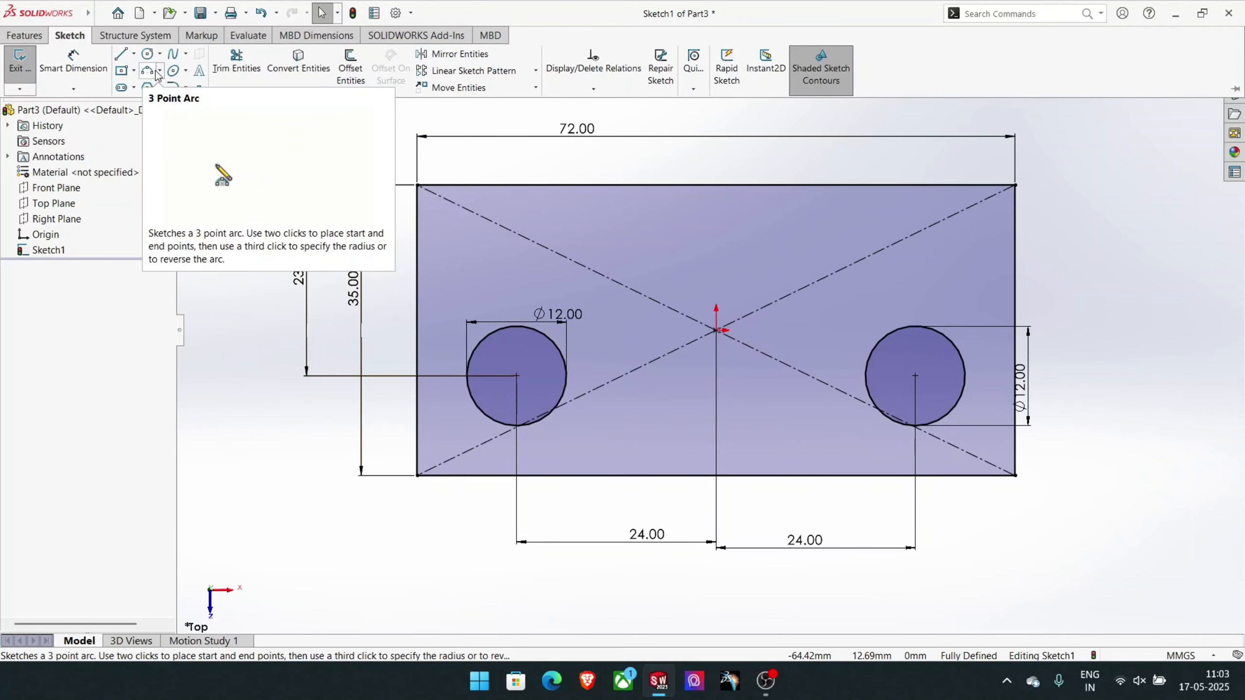
{"action": "left_click", "coordinate": [157, 72]}
{"action": "left_click", "coordinate": [68, 166]}
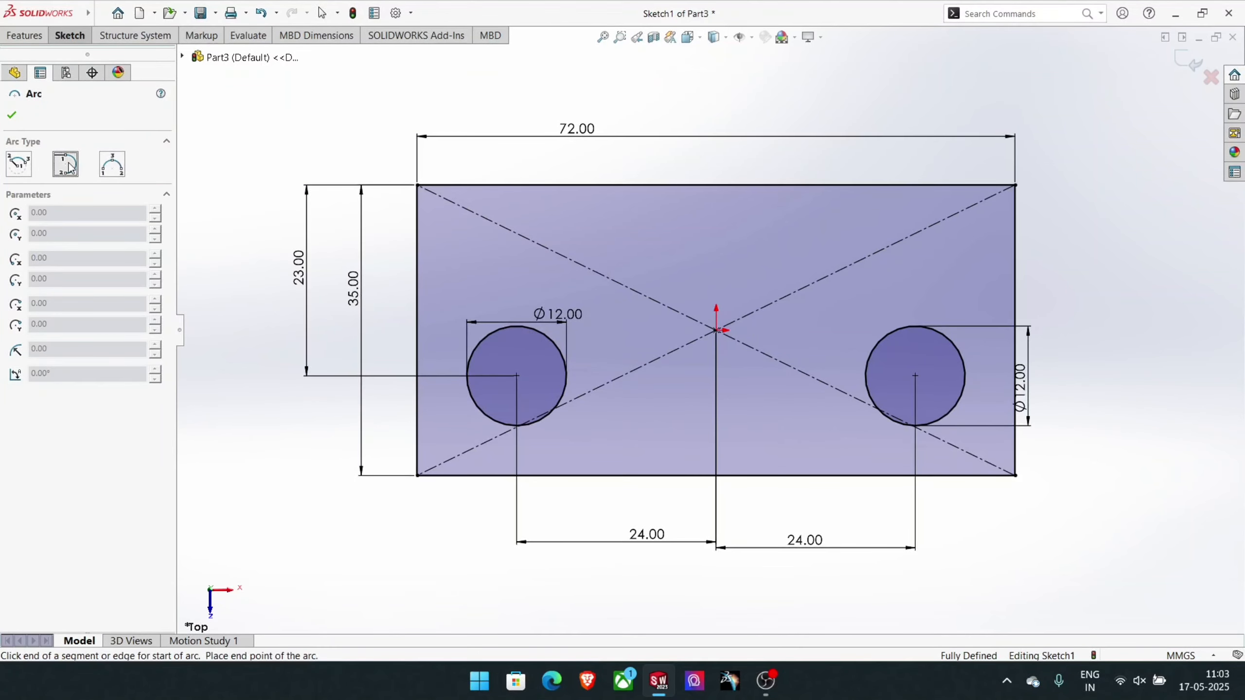
{"action": "left_click", "coordinate": [18, 164]}
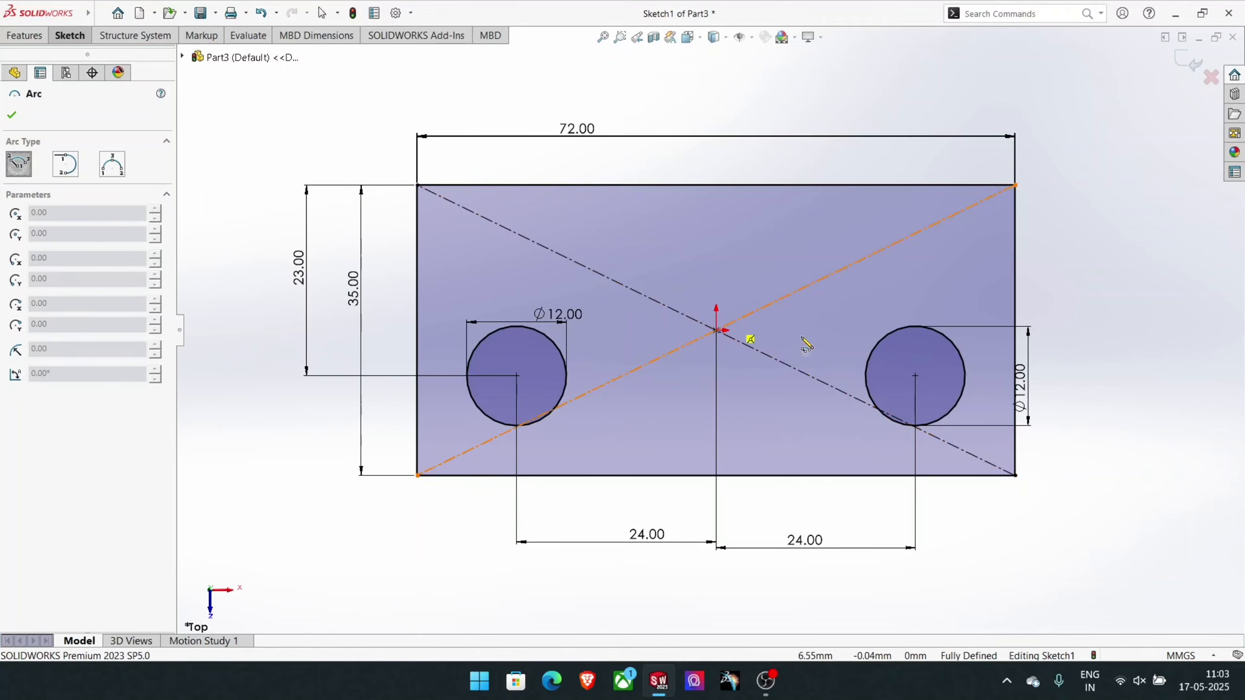
{"action": "left_click", "coordinate": [915, 376]}
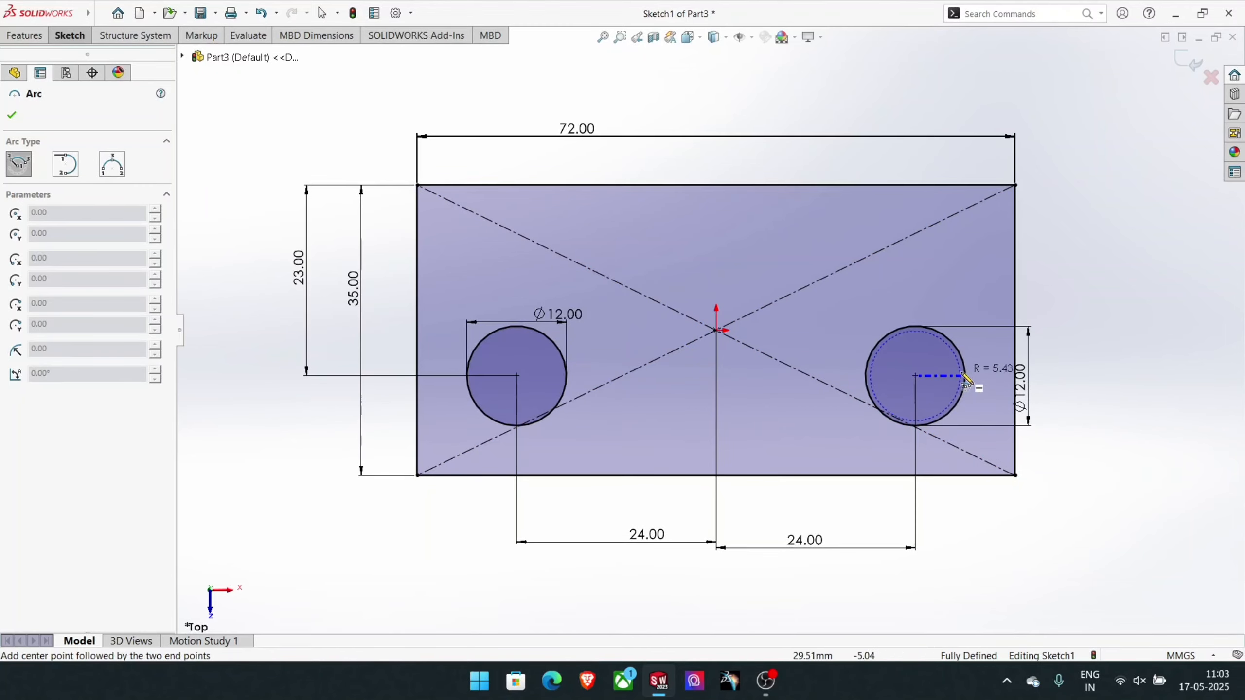
{"action": "left_click", "coordinate": [1014, 376]}
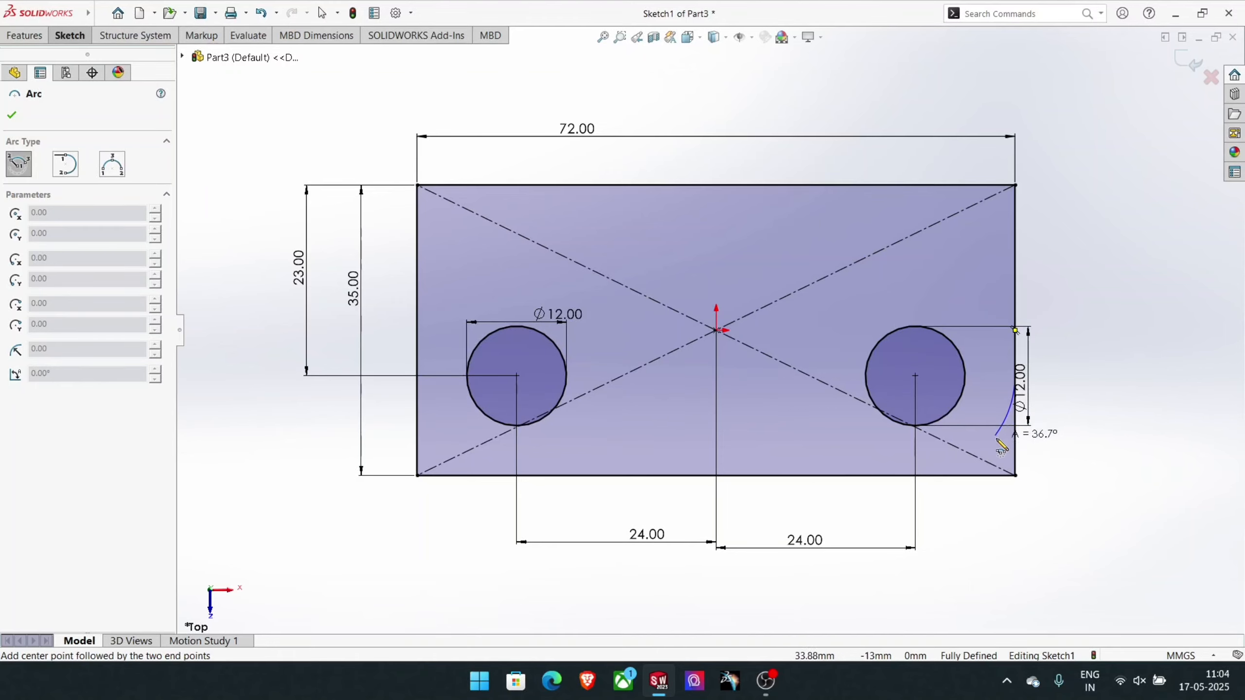
{"action": "left_click", "coordinate": [916, 477]}
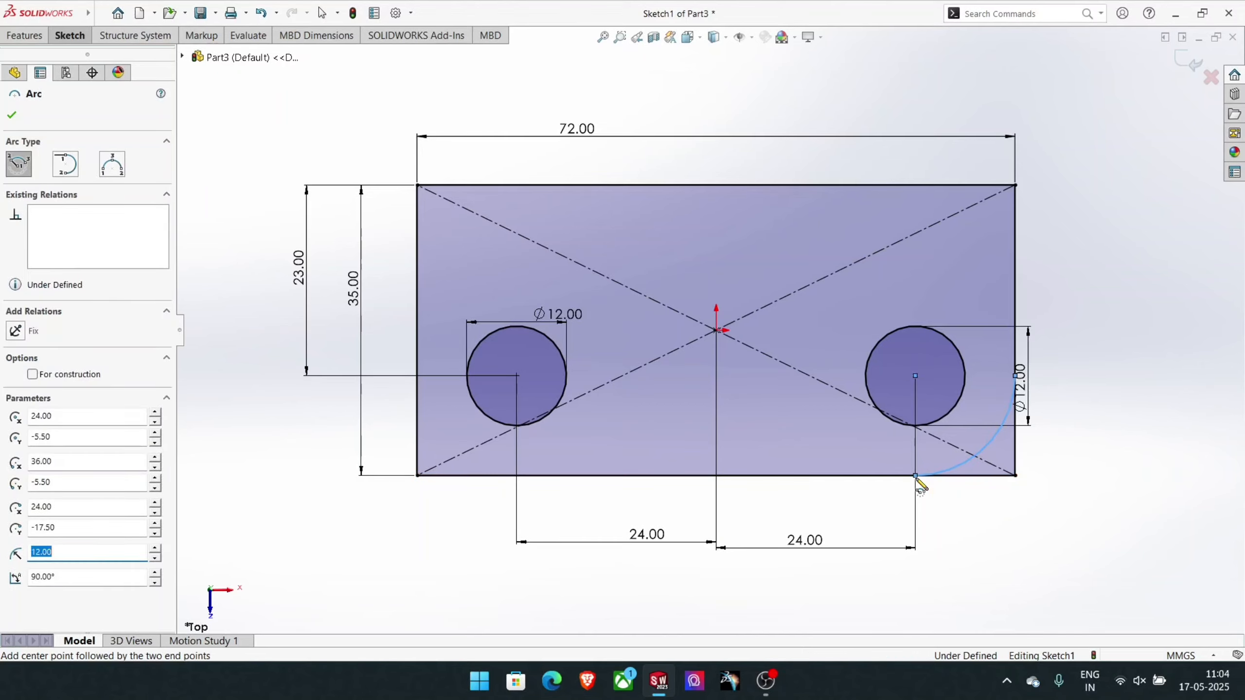
{"action": "right_click", "coordinate": [917, 513]}
{"action": "left_click", "coordinate": [933, 518]}
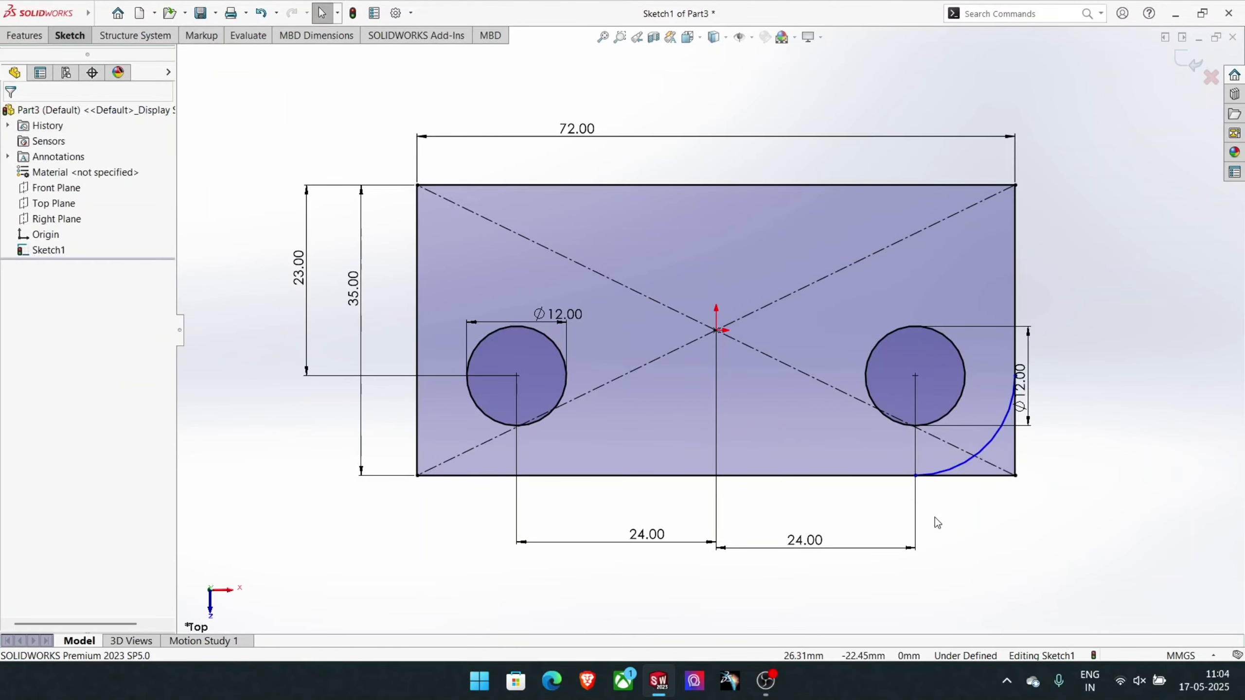
- Add a tangent relation between the right corner arc and the rectangle's right edge
{"action": "left_click", "coordinate": [67, 37]}
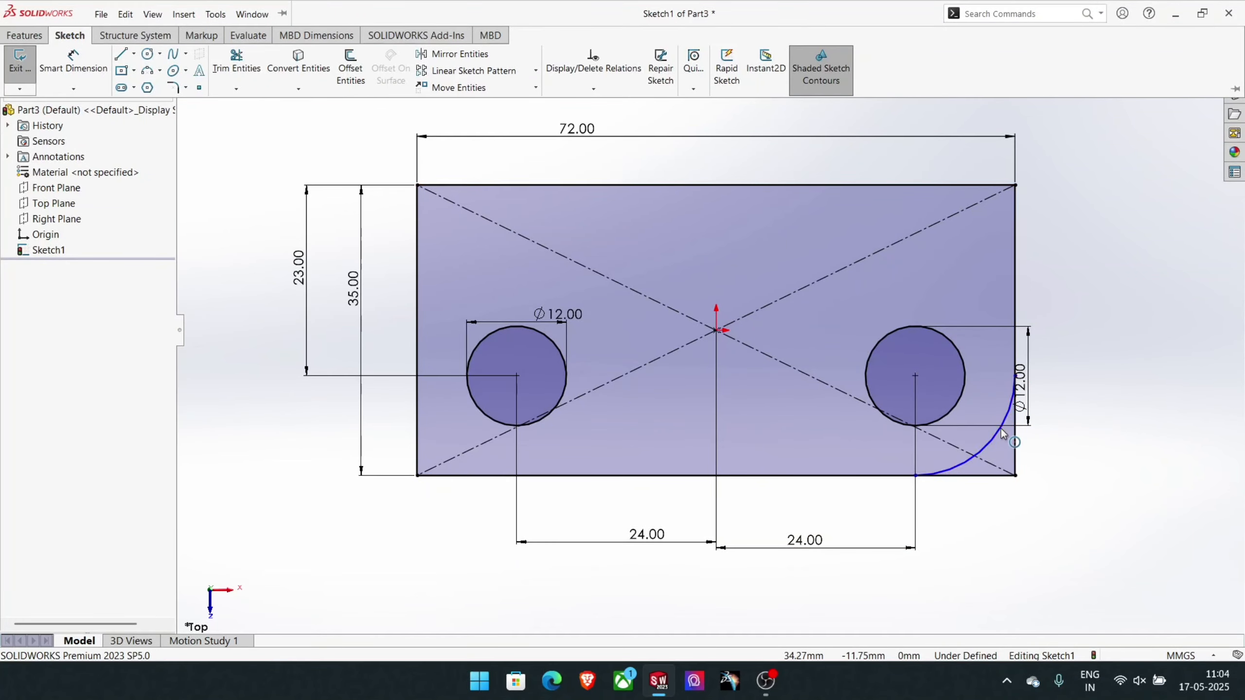
{"action": "left_click", "coordinate": [994, 443]}
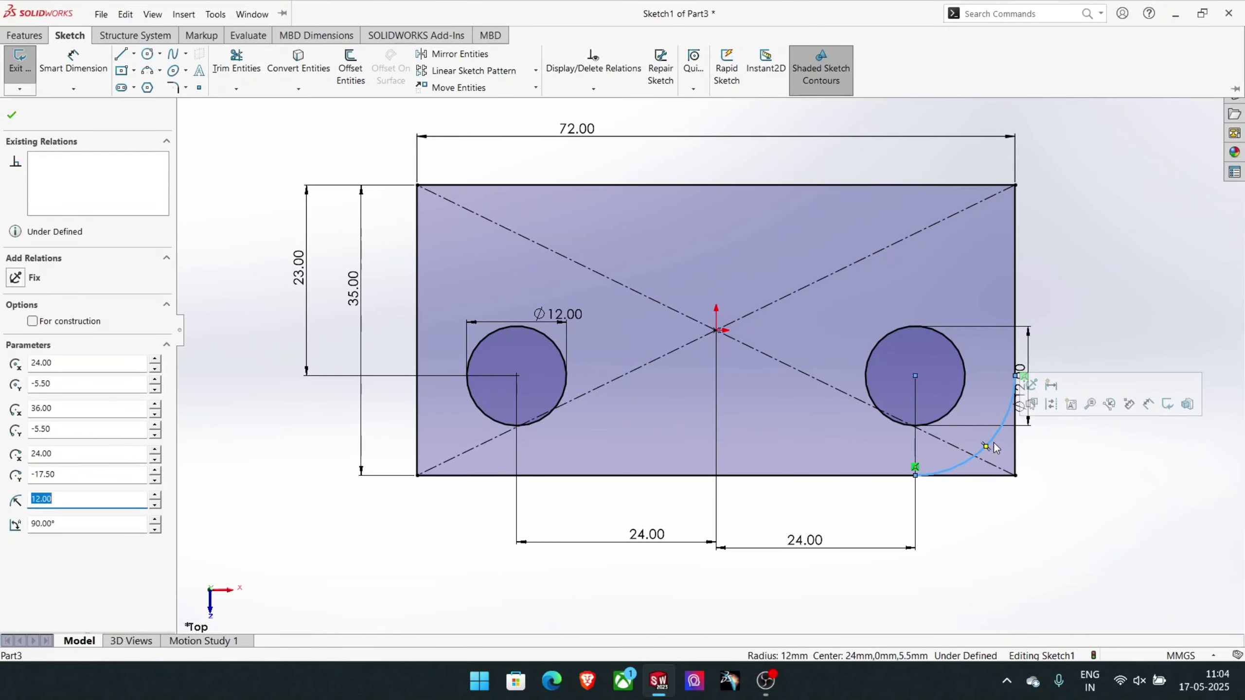
{"action": "left_click", "coordinate": [1015, 319], "text": "ctrl"}
{"action": "left_click", "coordinate": [24, 345]}
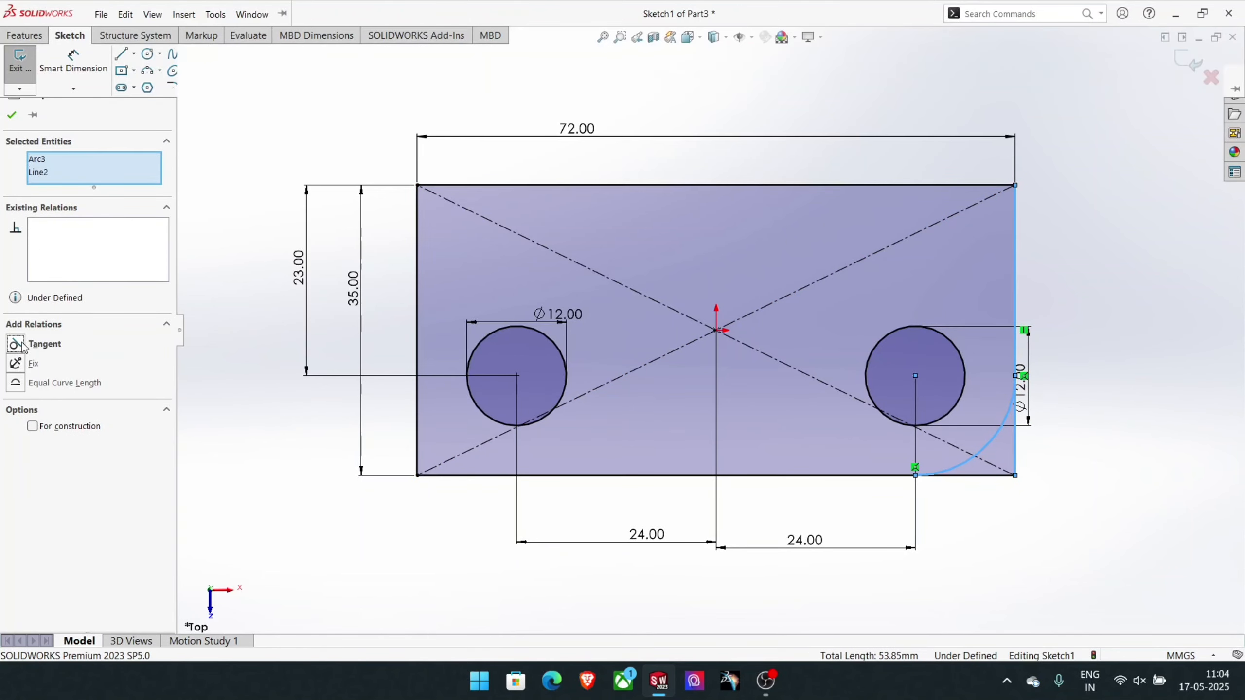
- Try to make the right corner arc tangent to the rectangle's lower edge as well, and undo it
{"action": "left_click", "coordinate": [810, 475]}
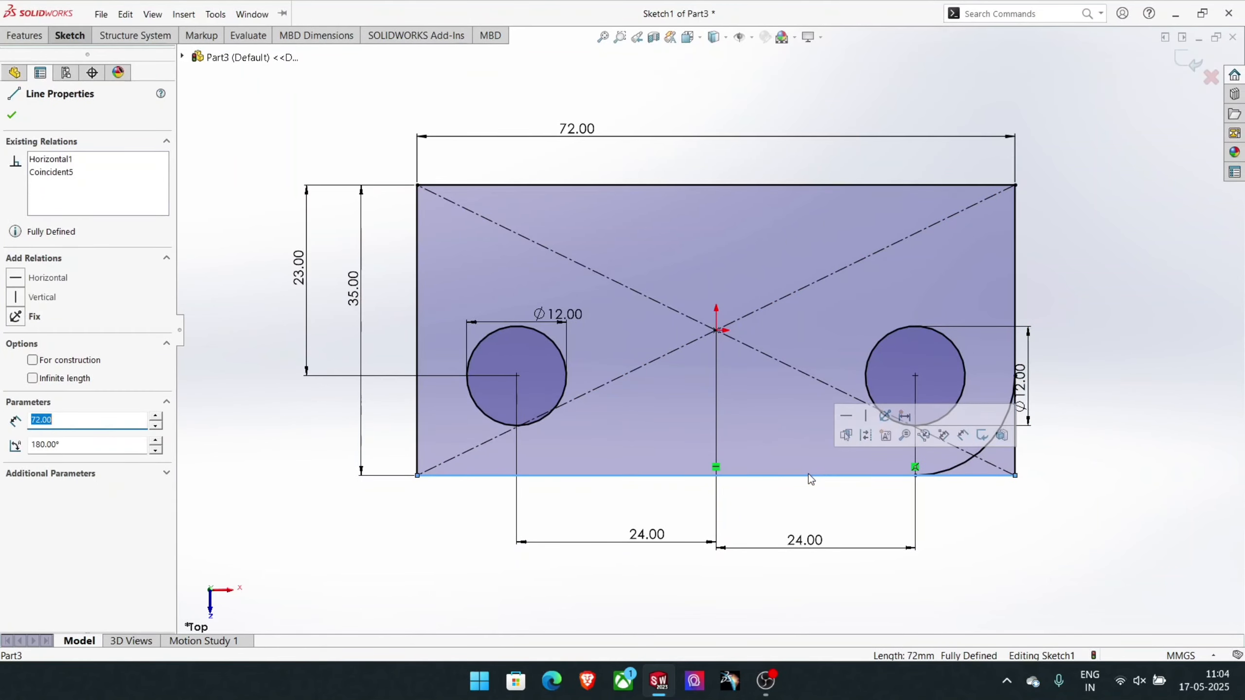
{"action": "left_click", "coordinate": [954, 466], "text": "ctrl"}
{"action": "left_click", "coordinate": [15, 343]}
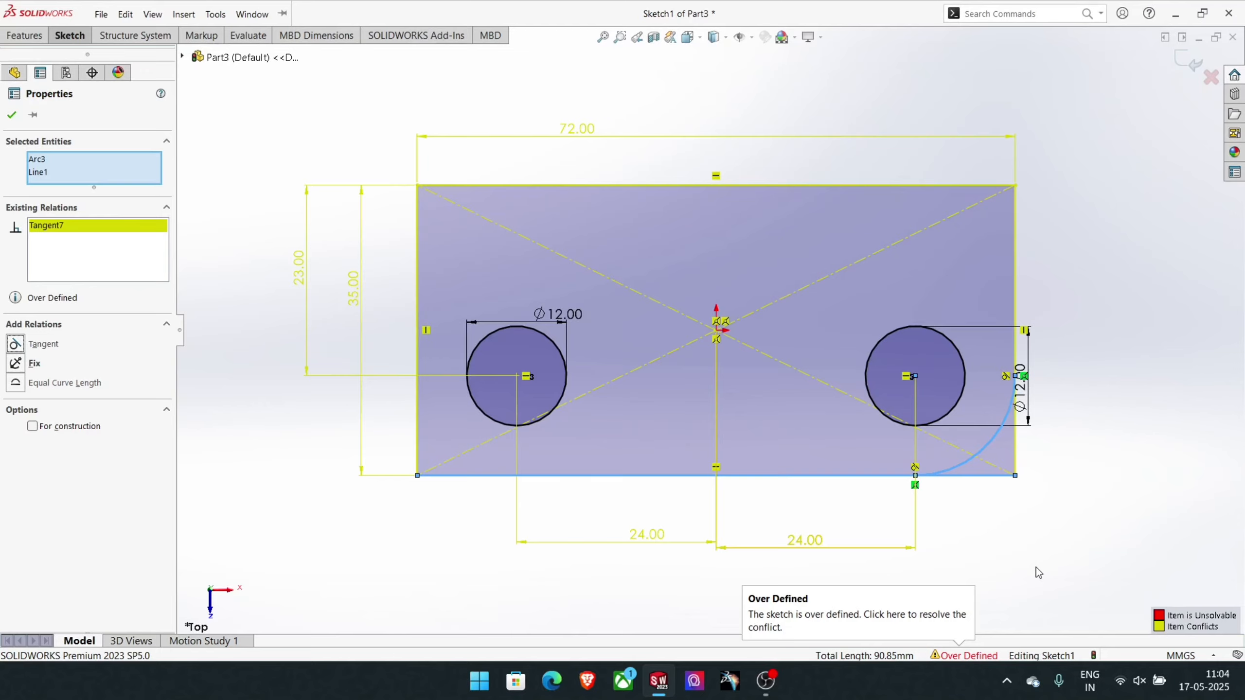
{"action": "key", "text": "ctrl+z"}
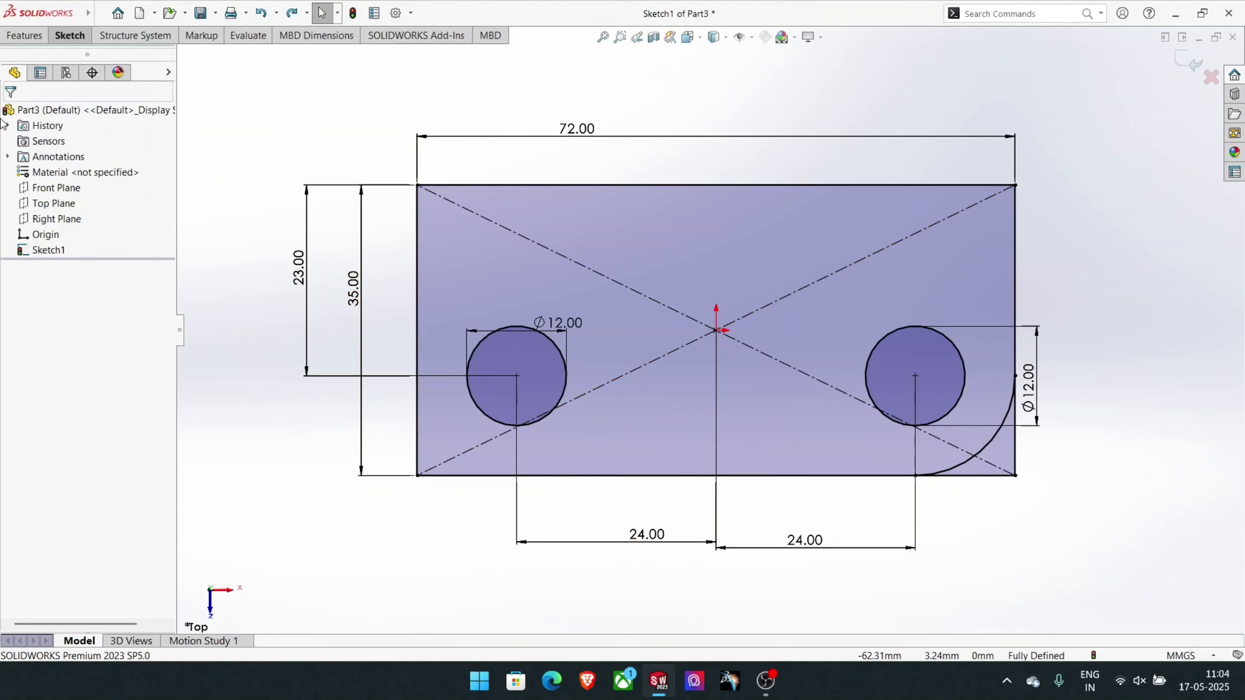
- Draw a 90° centerpoint arc of 12 mm radius around the left circle's centre, from the rectangle's left edge to its lower edge
{"action": "left_click", "coordinate": [58, 38]}
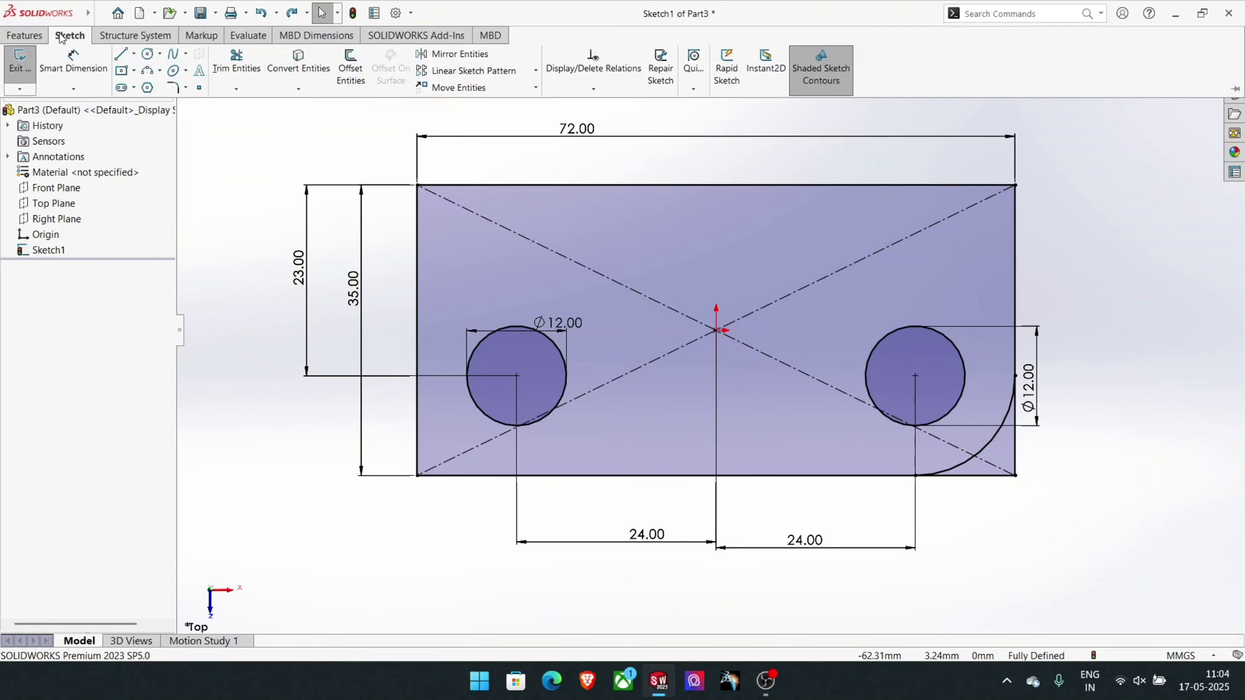
{"action": "left_click", "coordinate": [162, 74]}
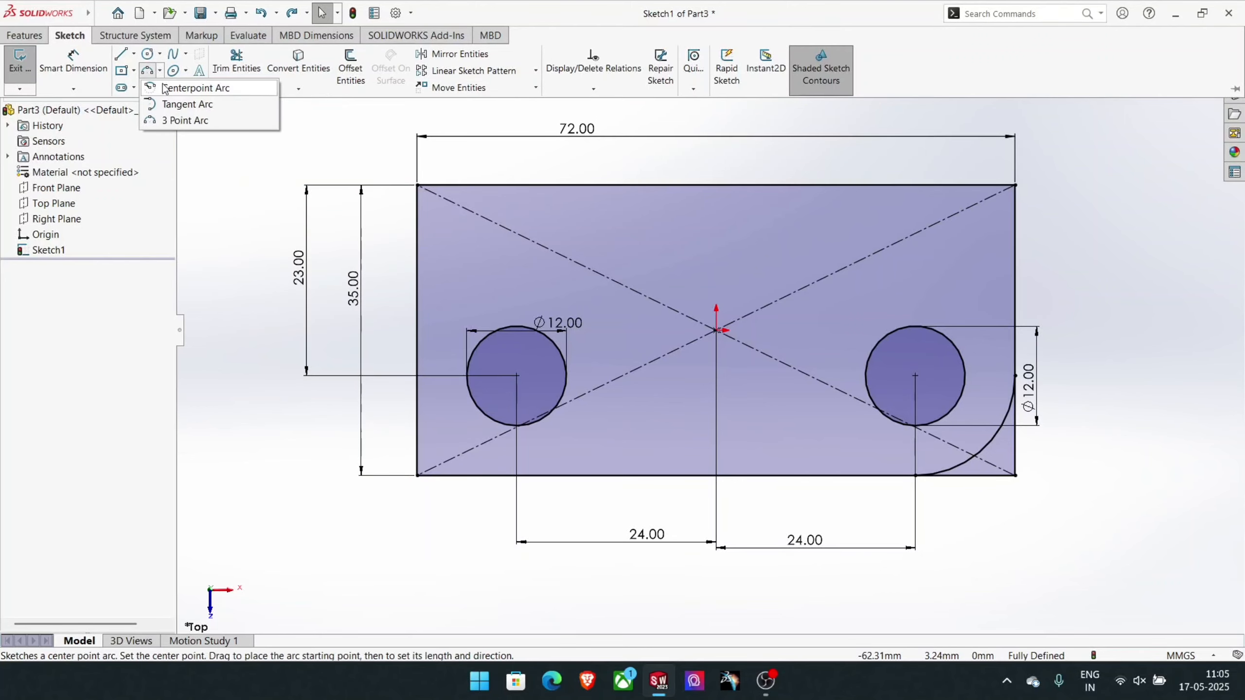
{"action": "left_click", "coordinate": [168, 89]}
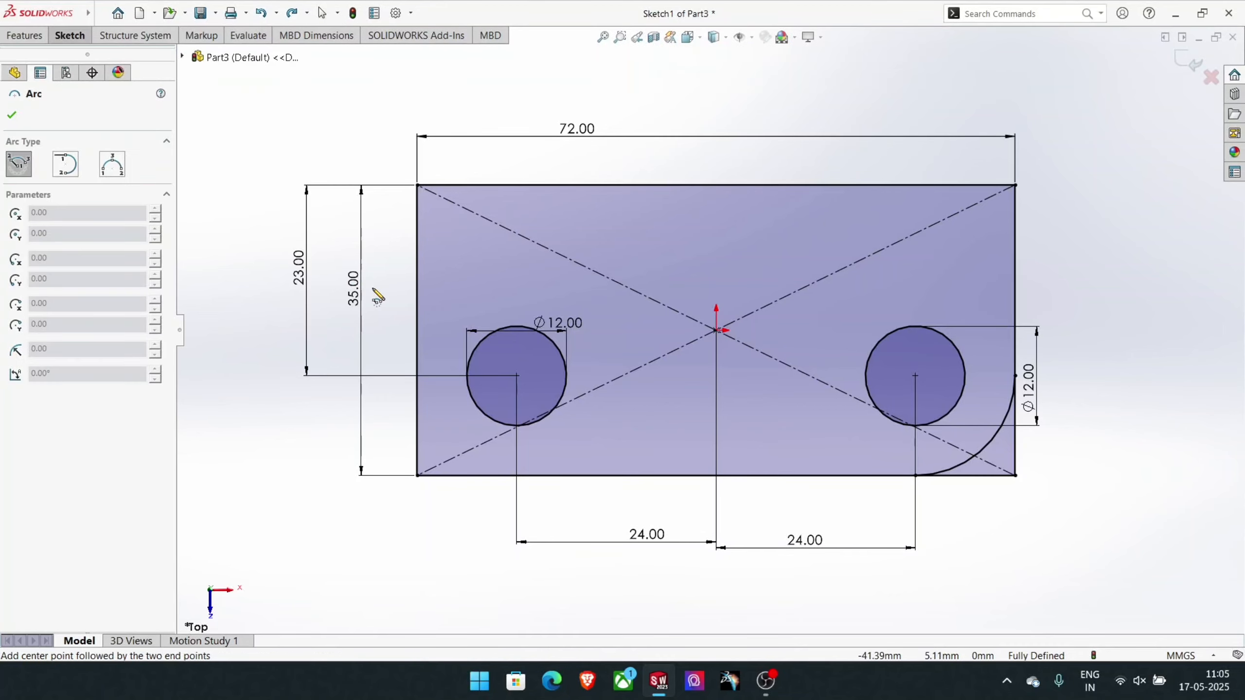
{"action": "left_click", "coordinate": [517, 376]}
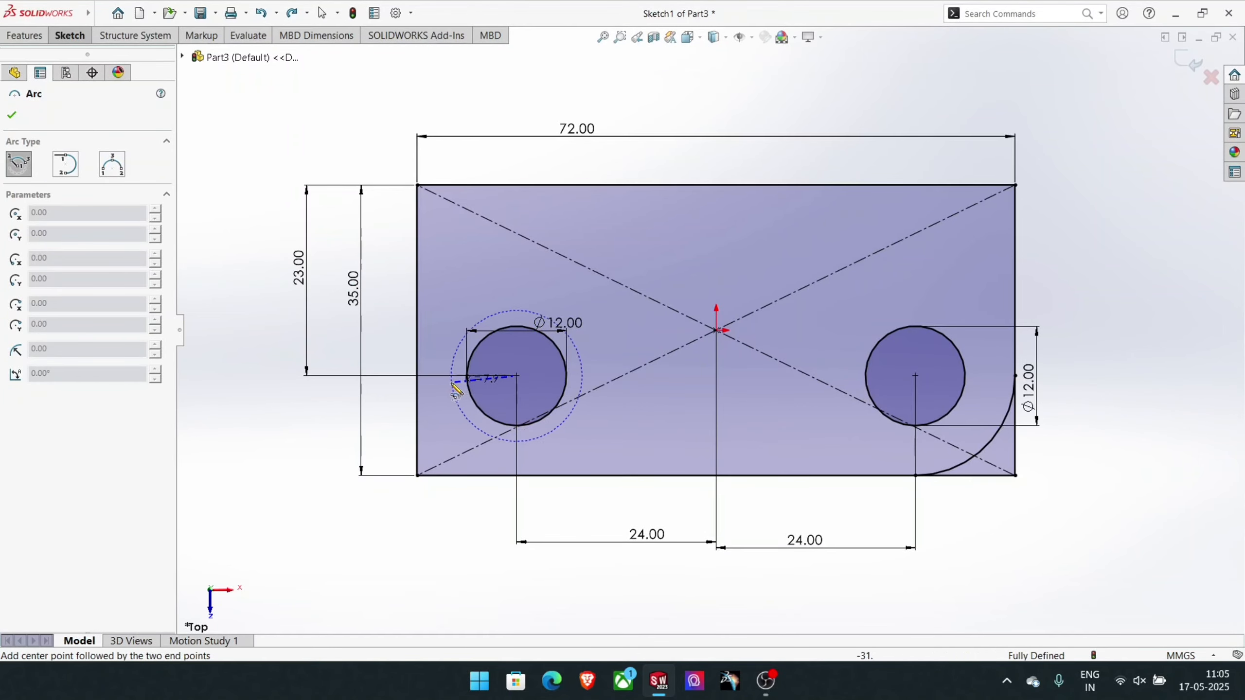
{"action": "left_click", "coordinate": [418, 376]}
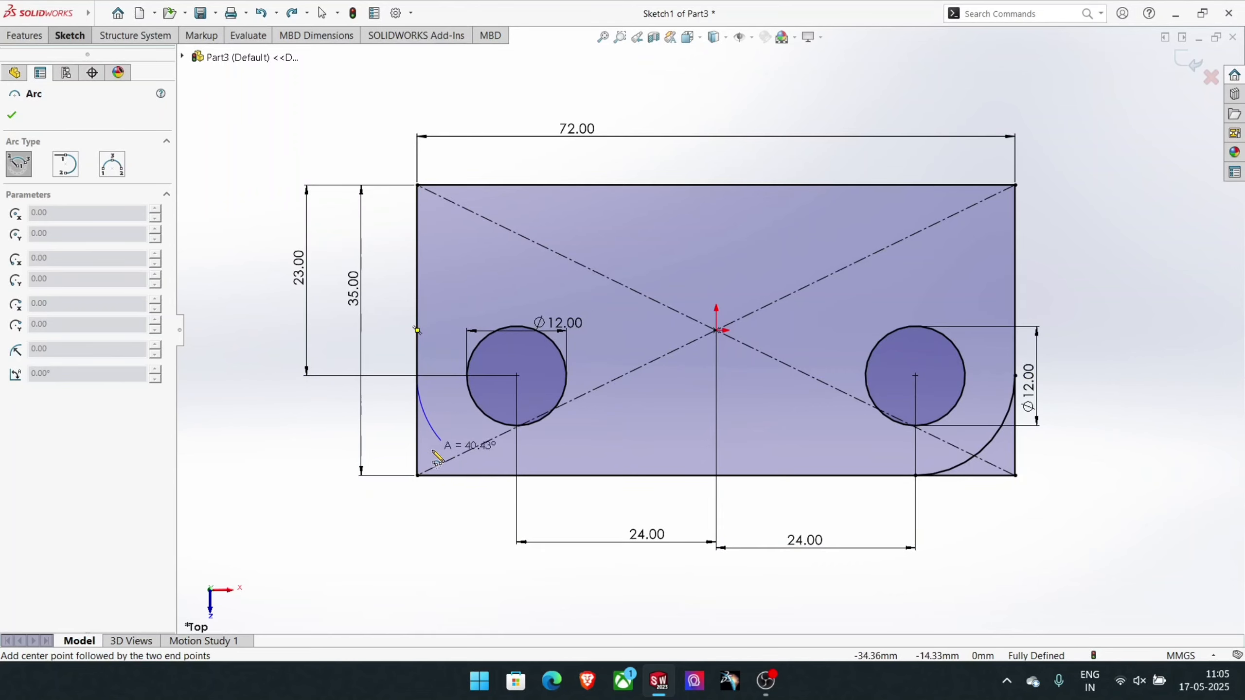
{"action": "left_click", "coordinate": [516, 475]}
{"action": "right_click", "coordinate": [517, 476]}
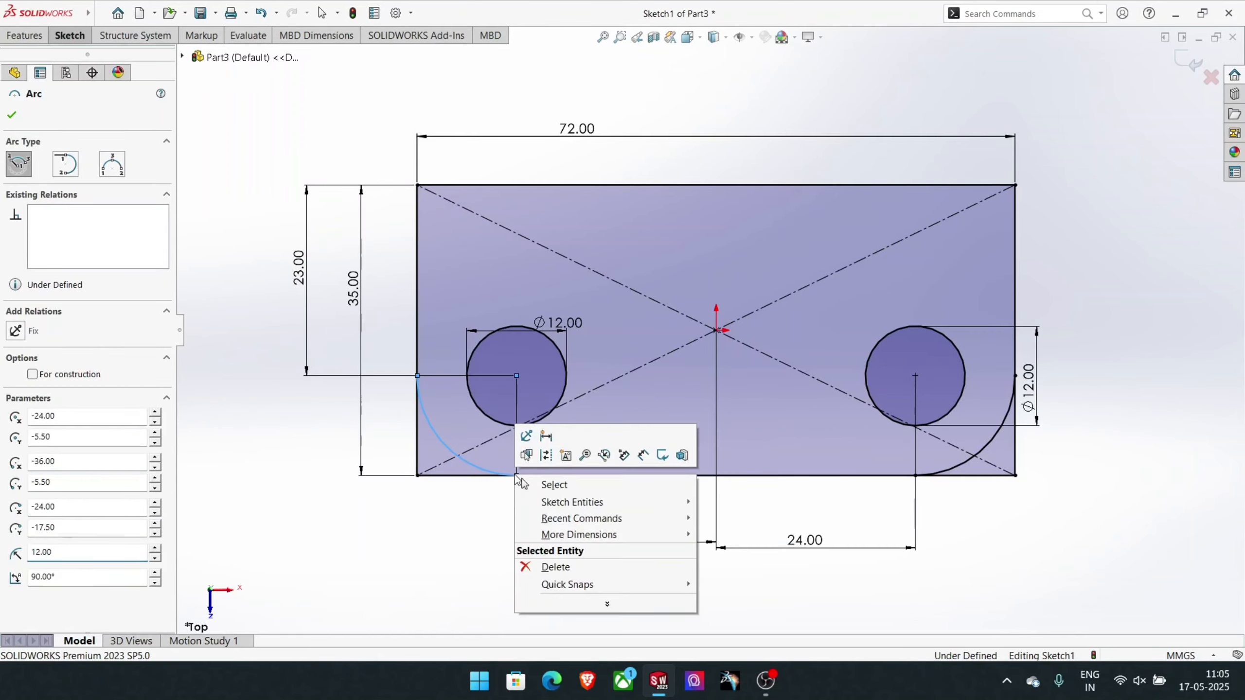
{"action": "left_click", "coordinate": [523, 483]}
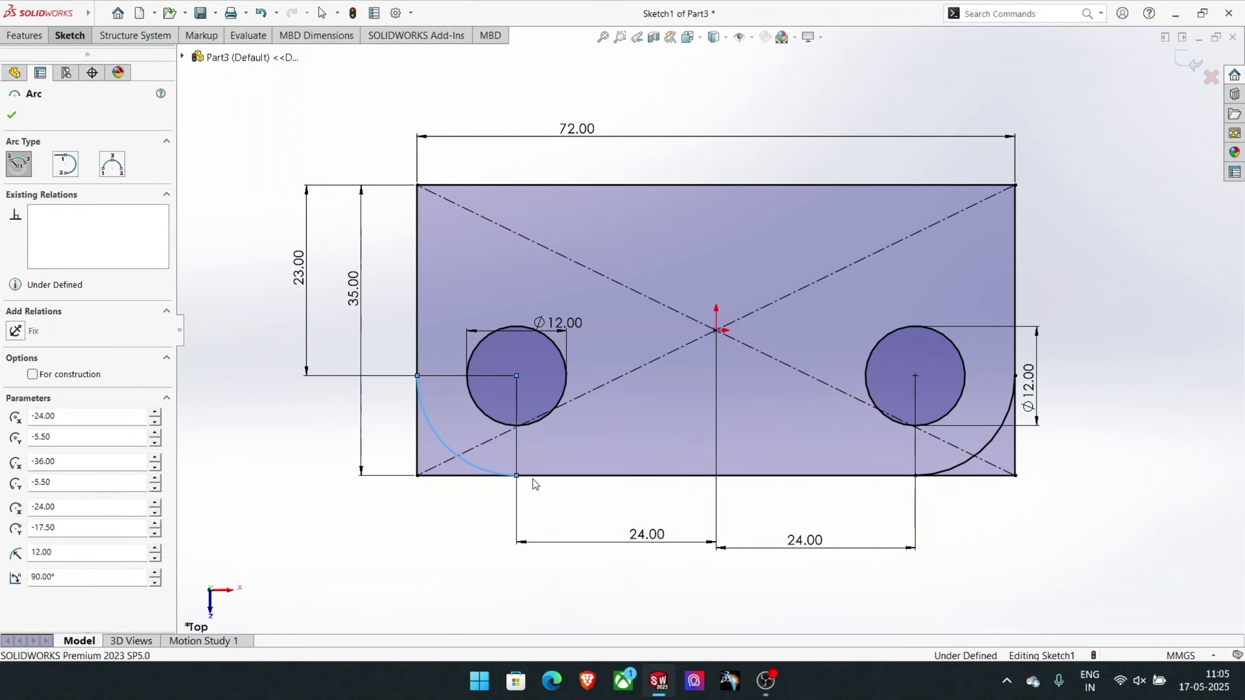
- Add a tangent relation between the left corner arc and the rectangle's lower edge
{"action": "left_click", "coordinate": [473, 467]}
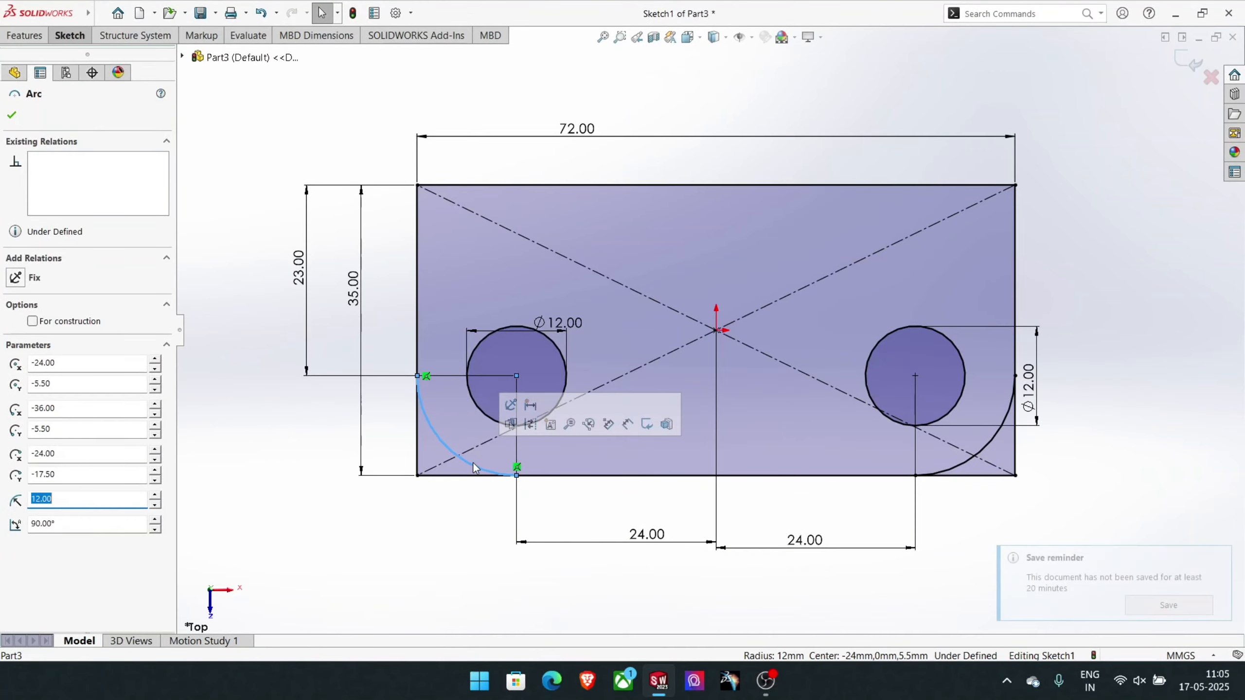
{"action": "left_click", "coordinate": [548, 476], "text": "ctrl"}
{"action": "left_click", "coordinate": [33, 348]}
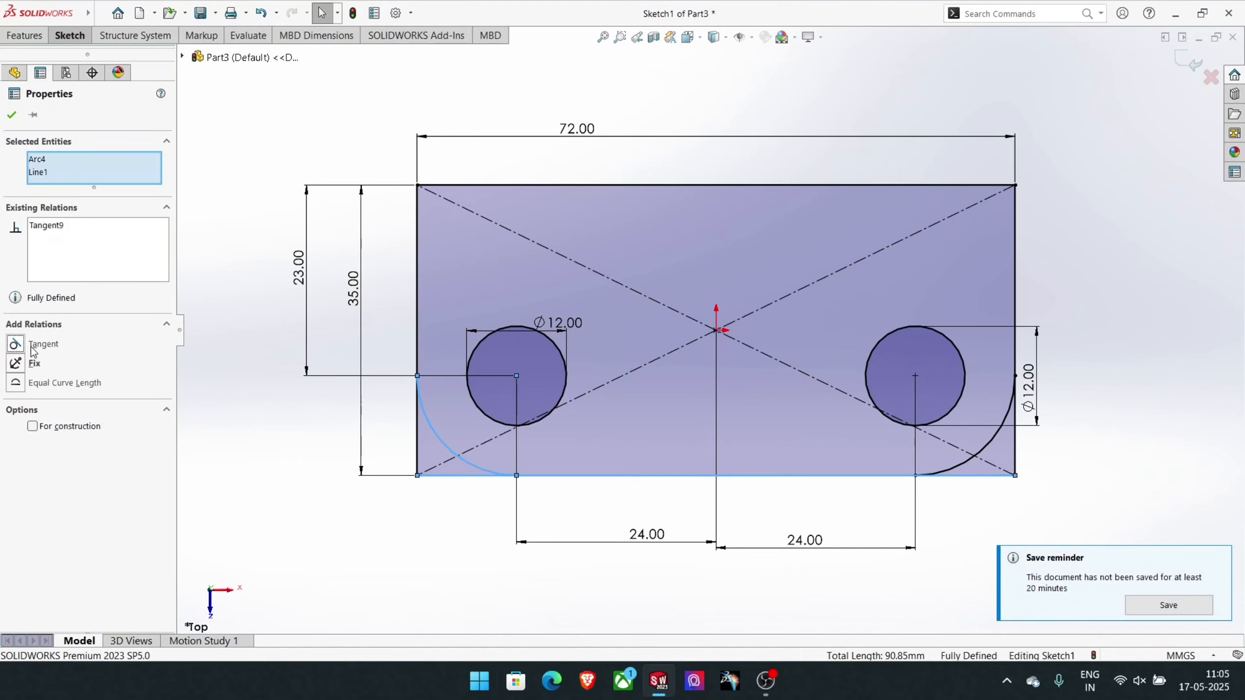
{"action": "left_click", "coordinate": [411, 575]}
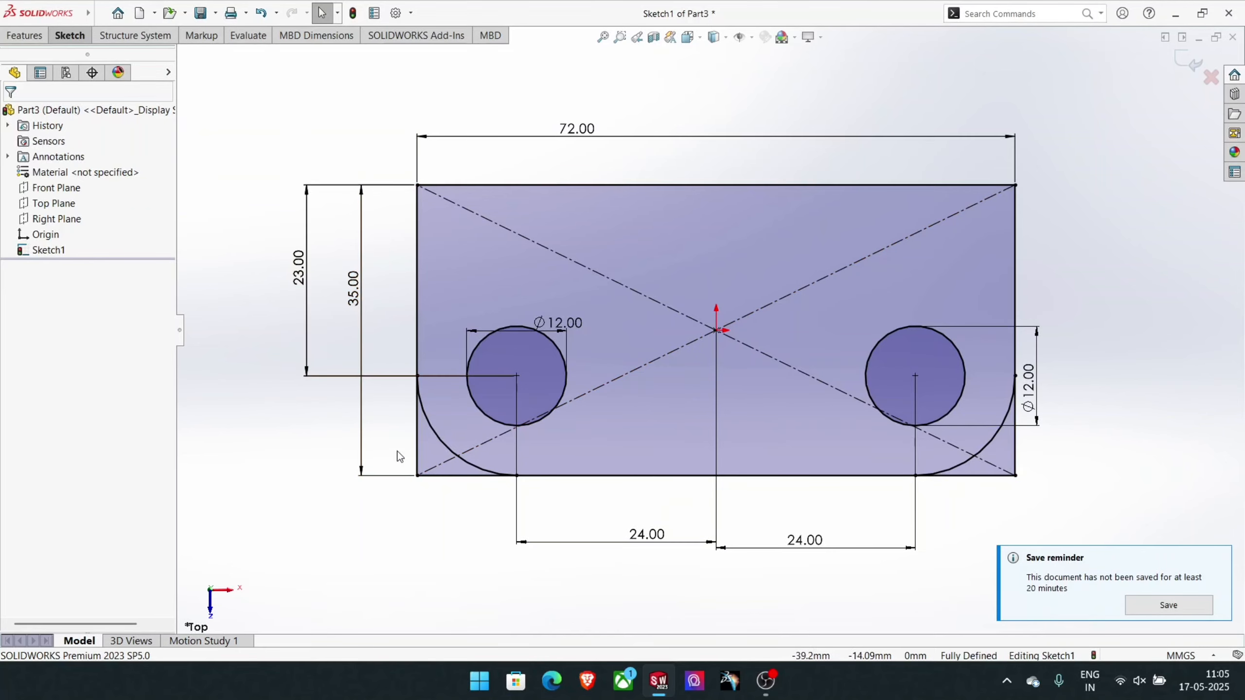
- Trim the rectangle's line segments outside the arcs at both lower corners, using Trim to closest
{"action": "left_click", "coordinate": [70, 35]}
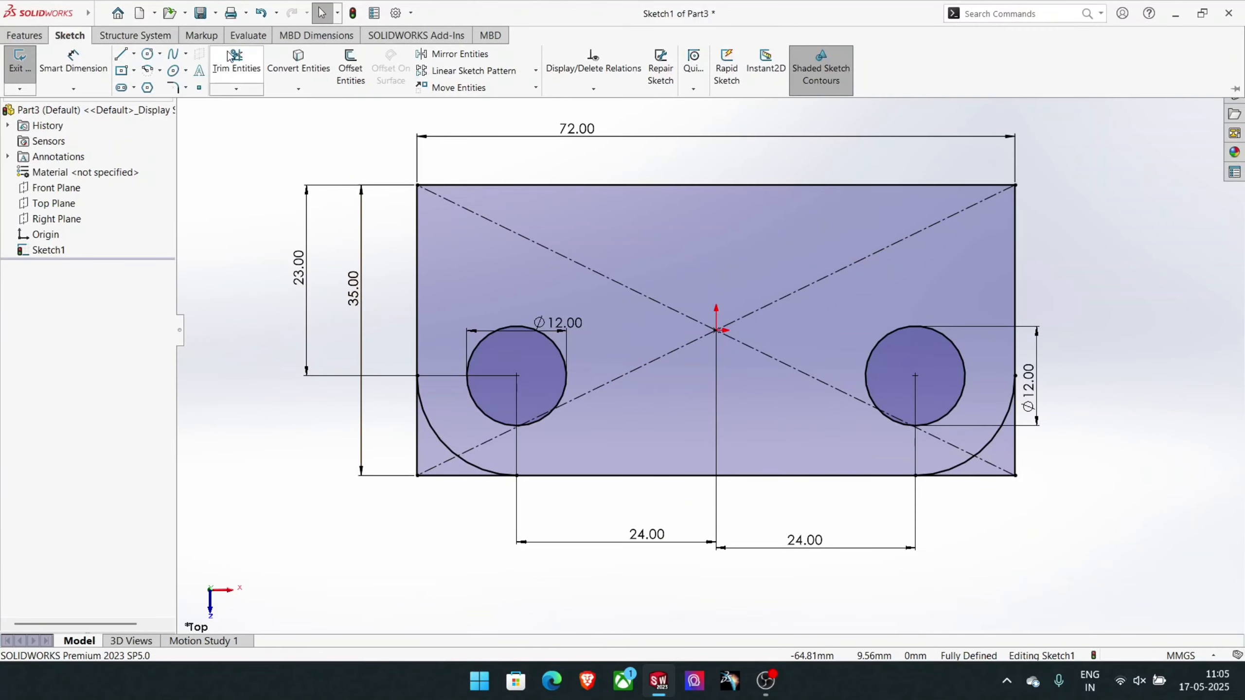
{"action": "left_click", "coordinate": [233, 66]}
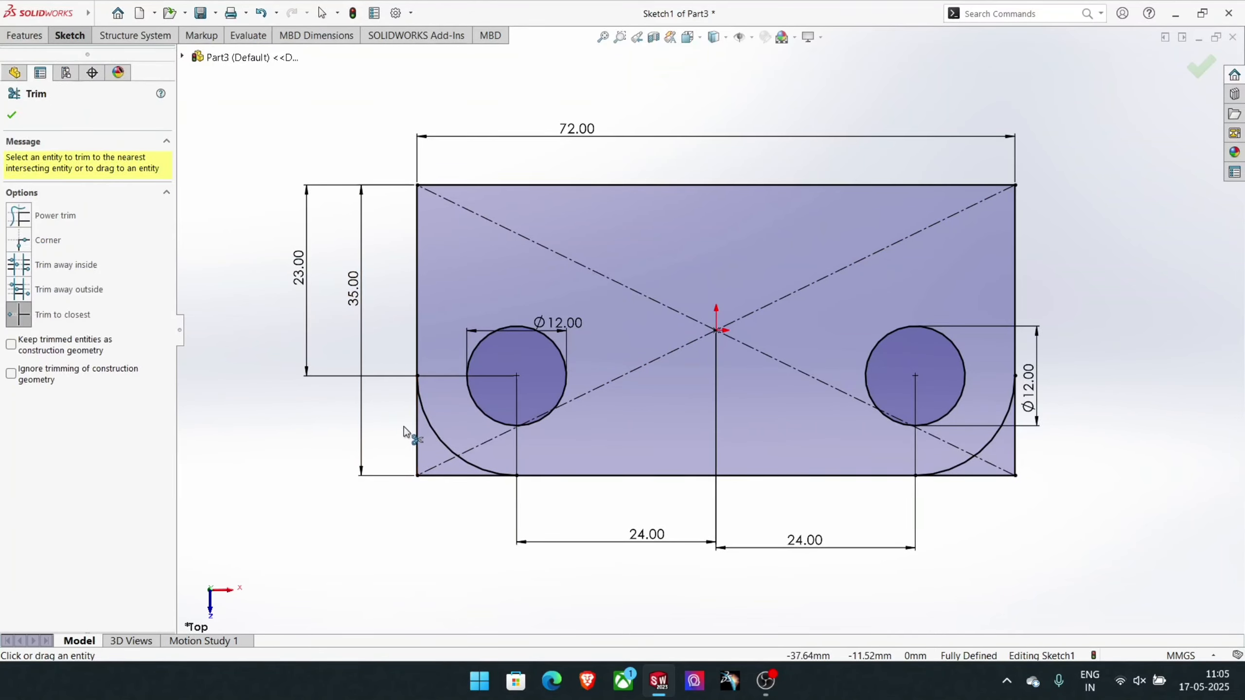
{"action": "left_click", "coordinate": [431, 475]}
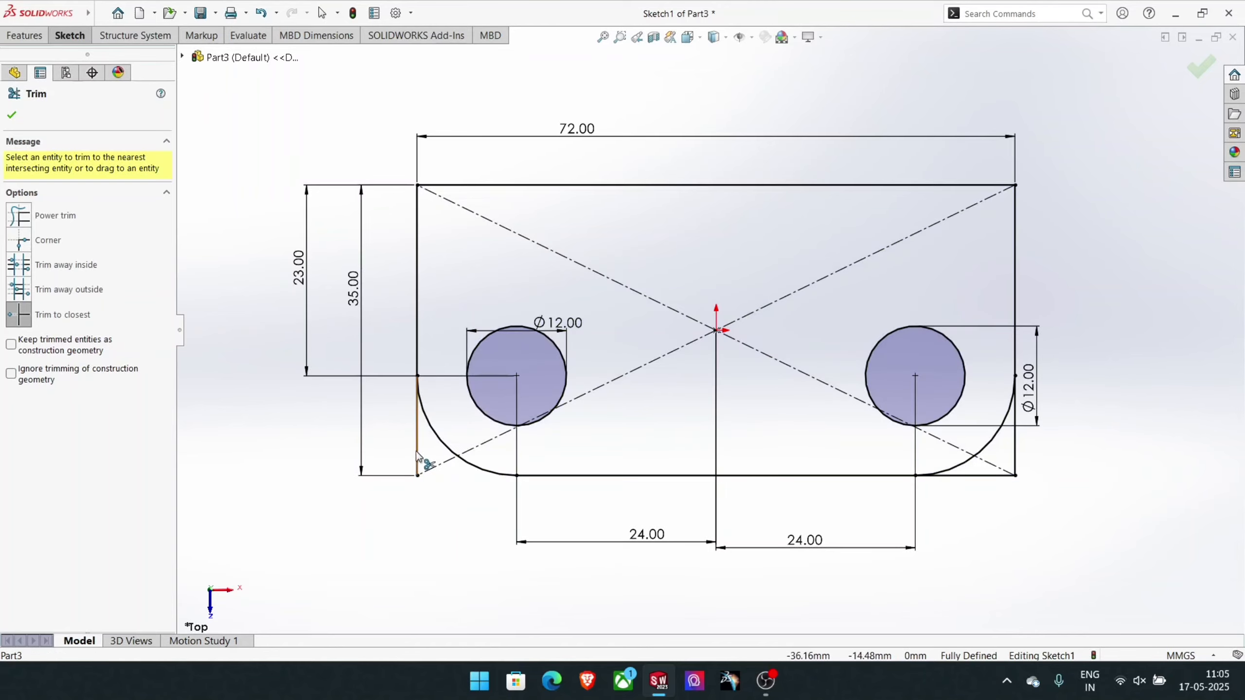
{"action": "left_click", "coordinate": [414, 444]}
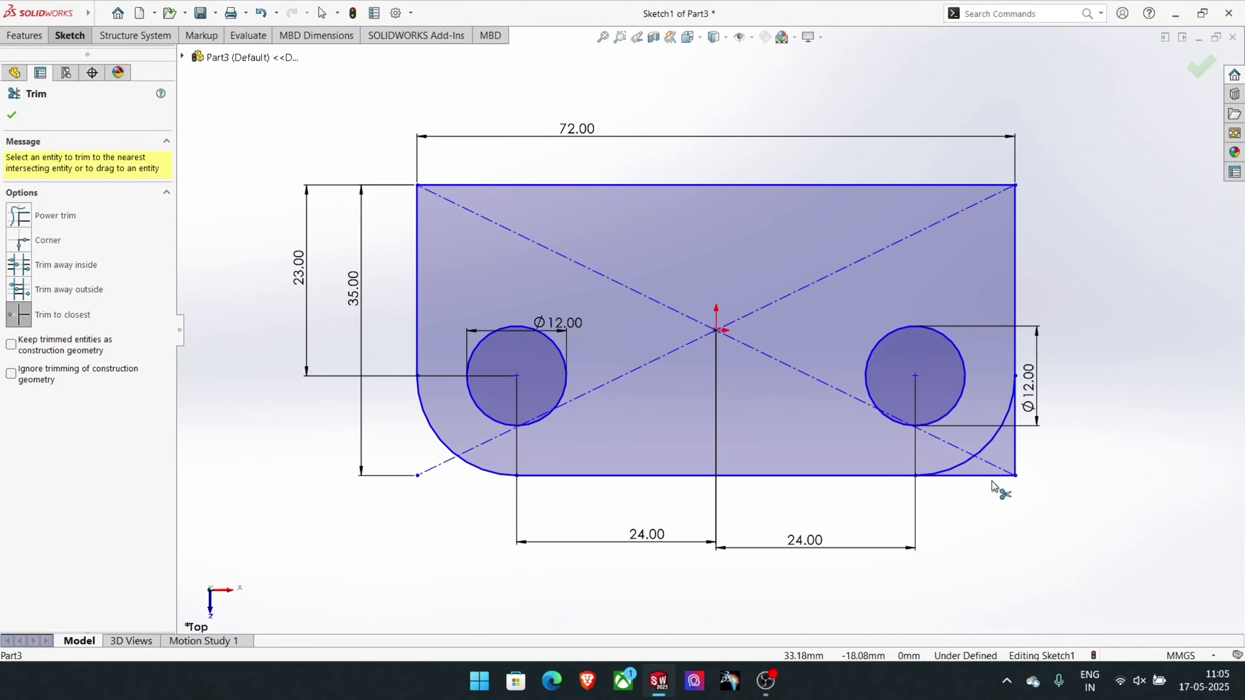
{"action": "left_click", "coordinate": [988, 478]}
{"action": "left_click", "coordinate": [1015, 449]}
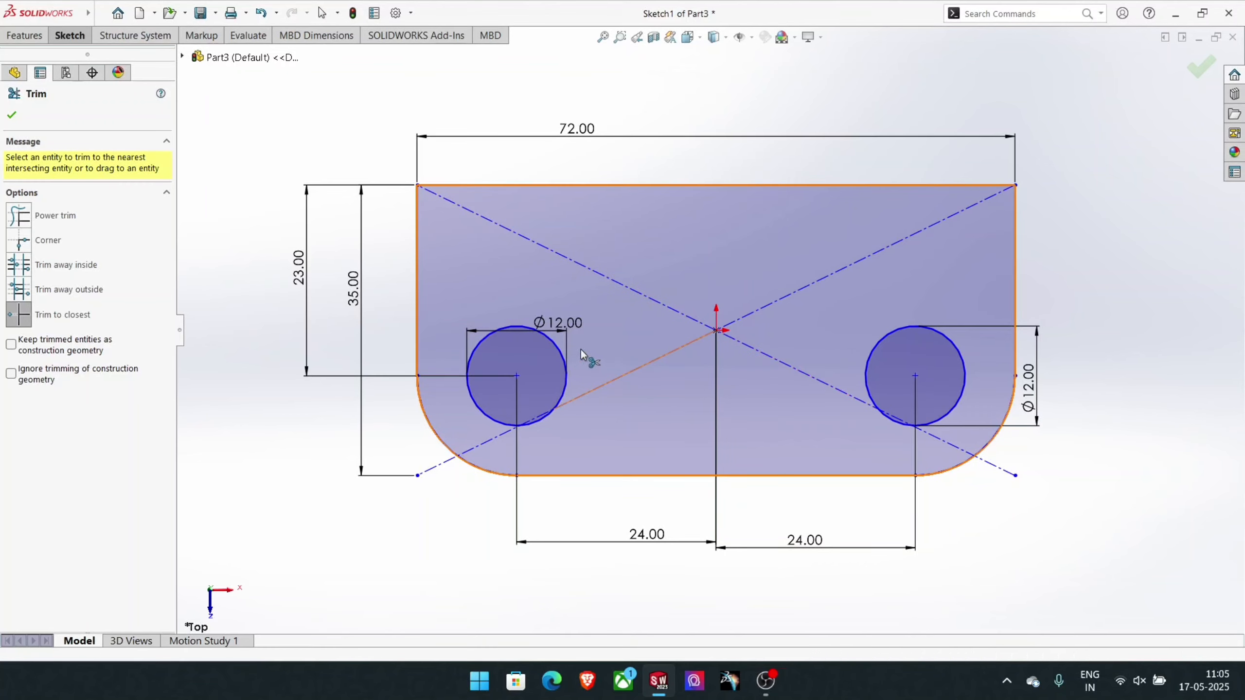
- Extrude the plate sketch as a blind boss with a depth of 10 mm
{"action": "left_click", "coordinate": [25, 35]}
{"action": "left_click", "coordinate": [29, 56]}
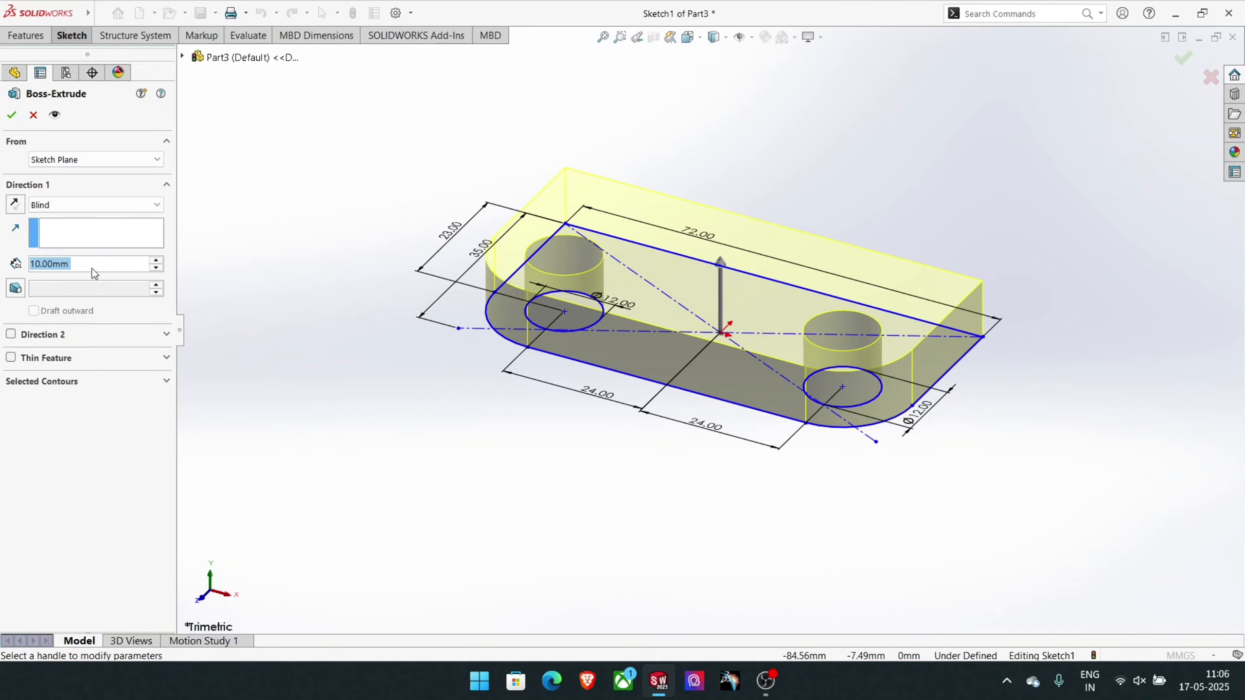
{"action": "left_click", "coordinate": [12, 116]}
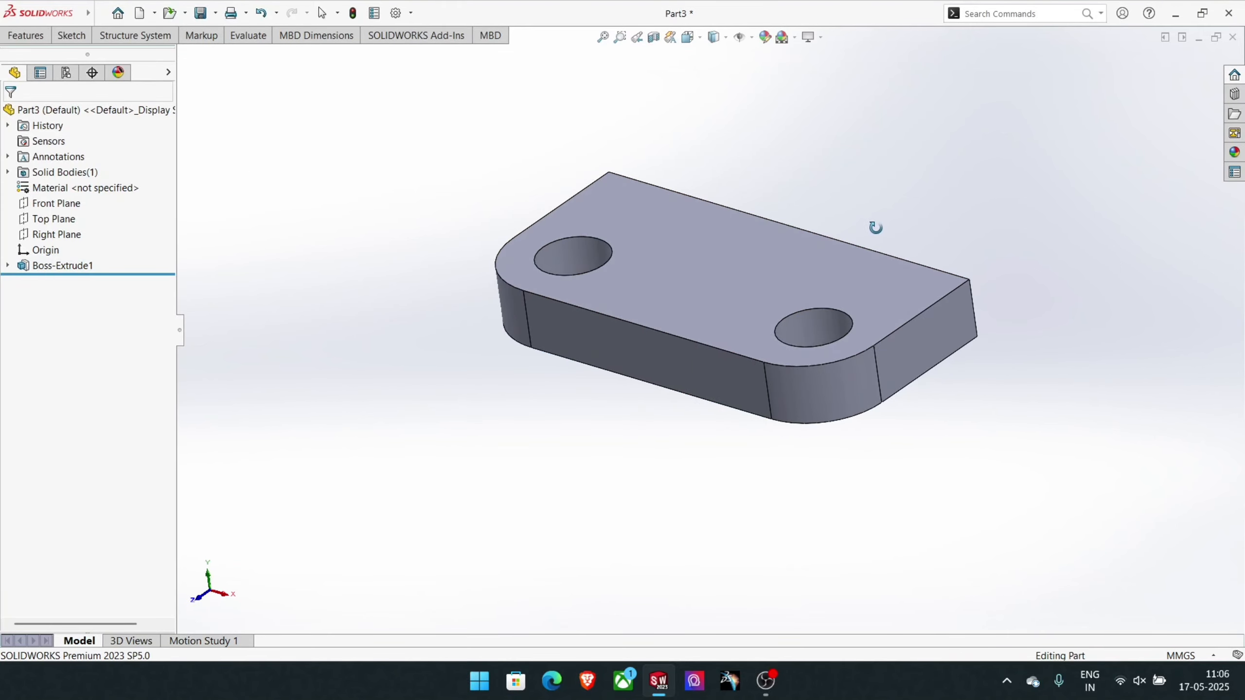
{"action": "middle_click_drag", "start_coordinate": [875, 228], "coordinate": [895, 224]}
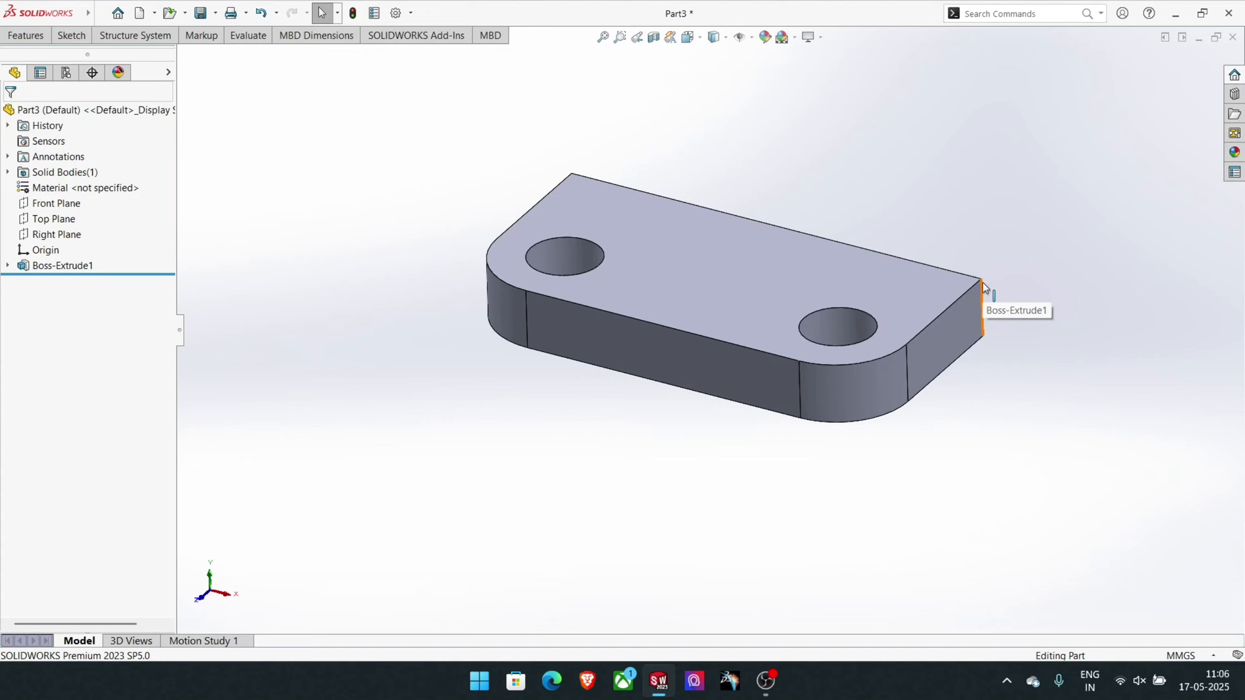
- Start a sketch on the plate's top face
{"action": "left_click", "coordinate": [948, 291]}
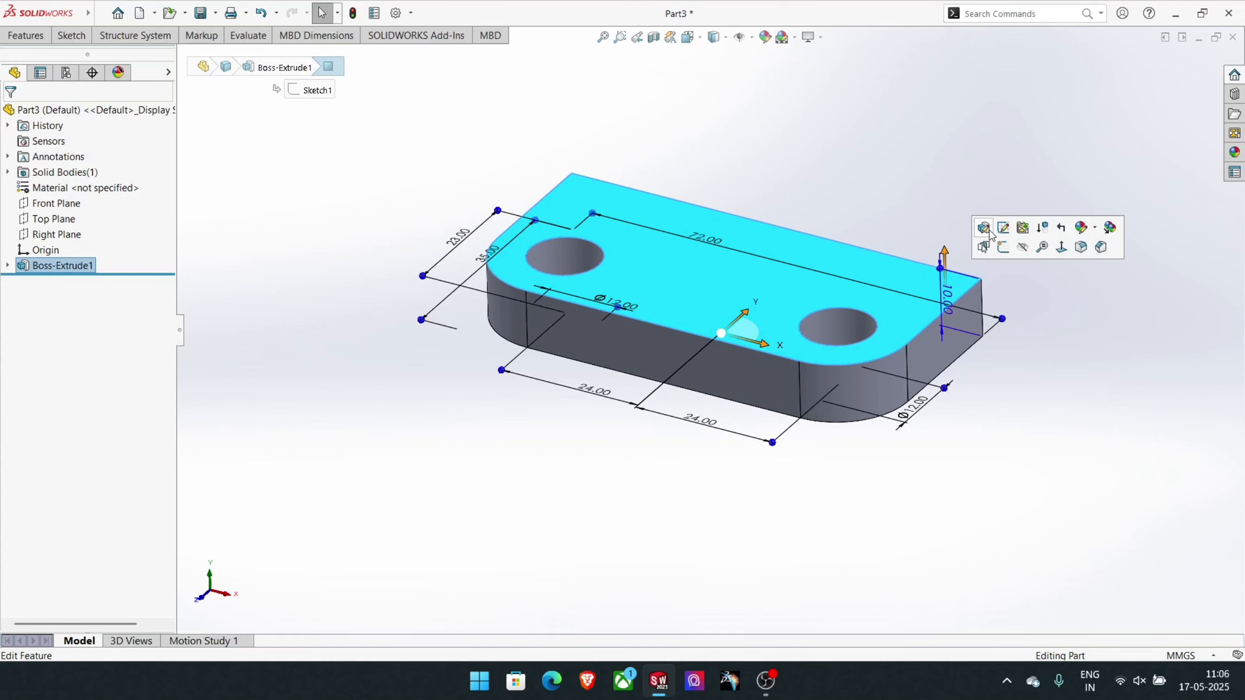
{"action": "left_click", "coordinate": [1003, 246]}
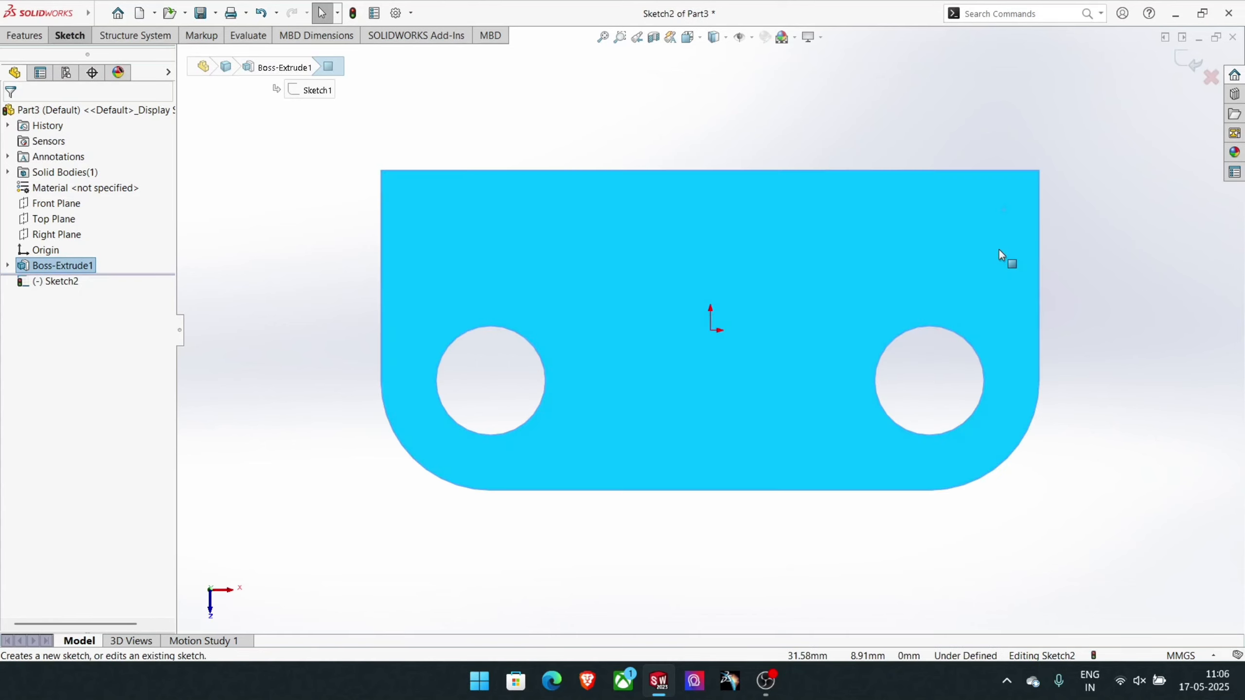
{"action": "left_click", "coordinate": [59, 36]}
{"action": "left_click", "coordinate": [121, 72]}
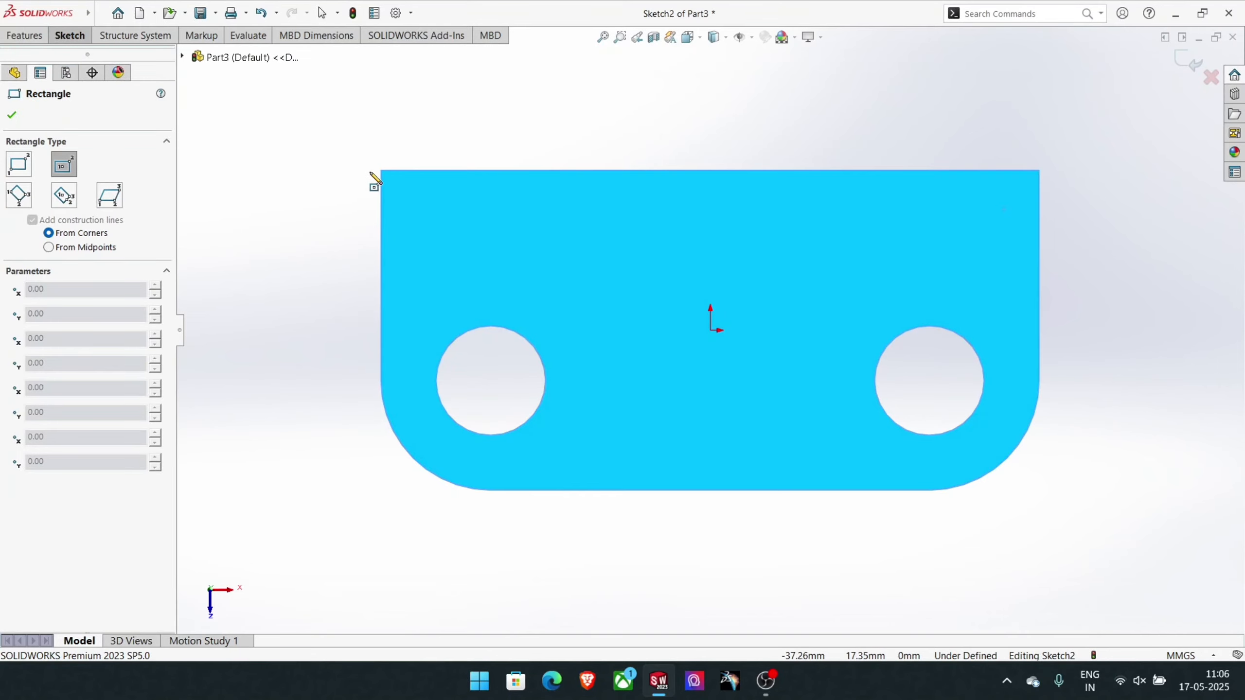
{"action": "left_click", "coordinate": [381, 171]}
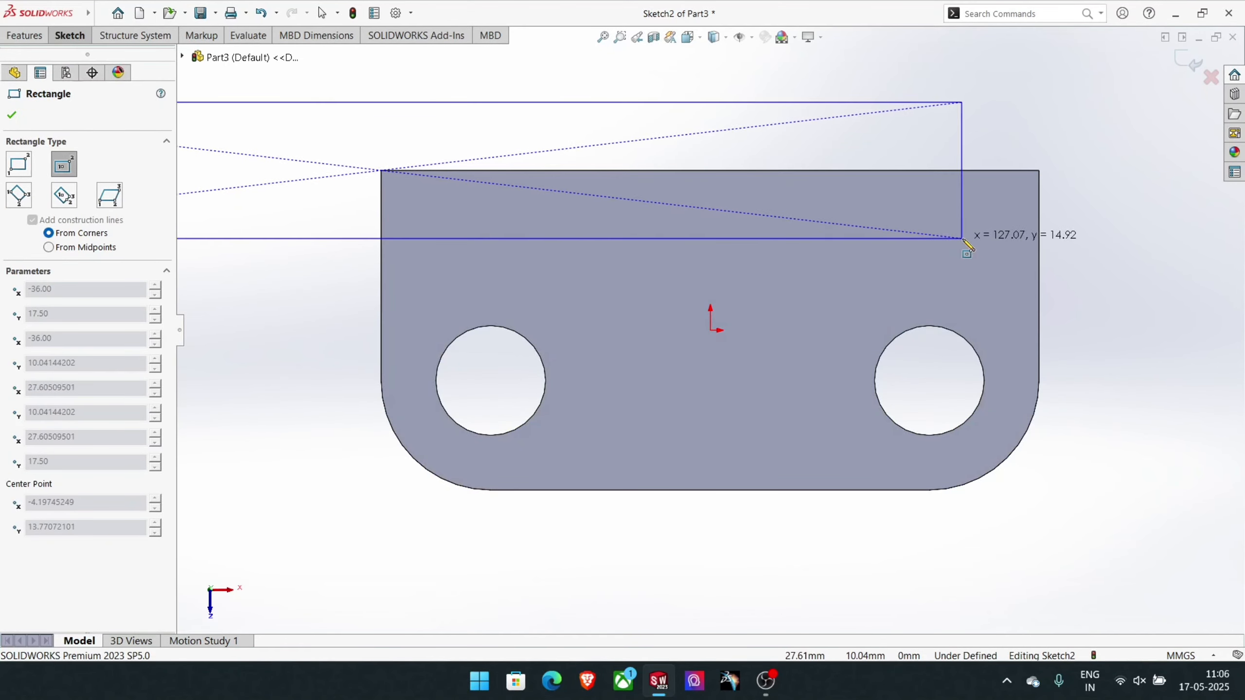
{"action": "key", "text": "Escape"}
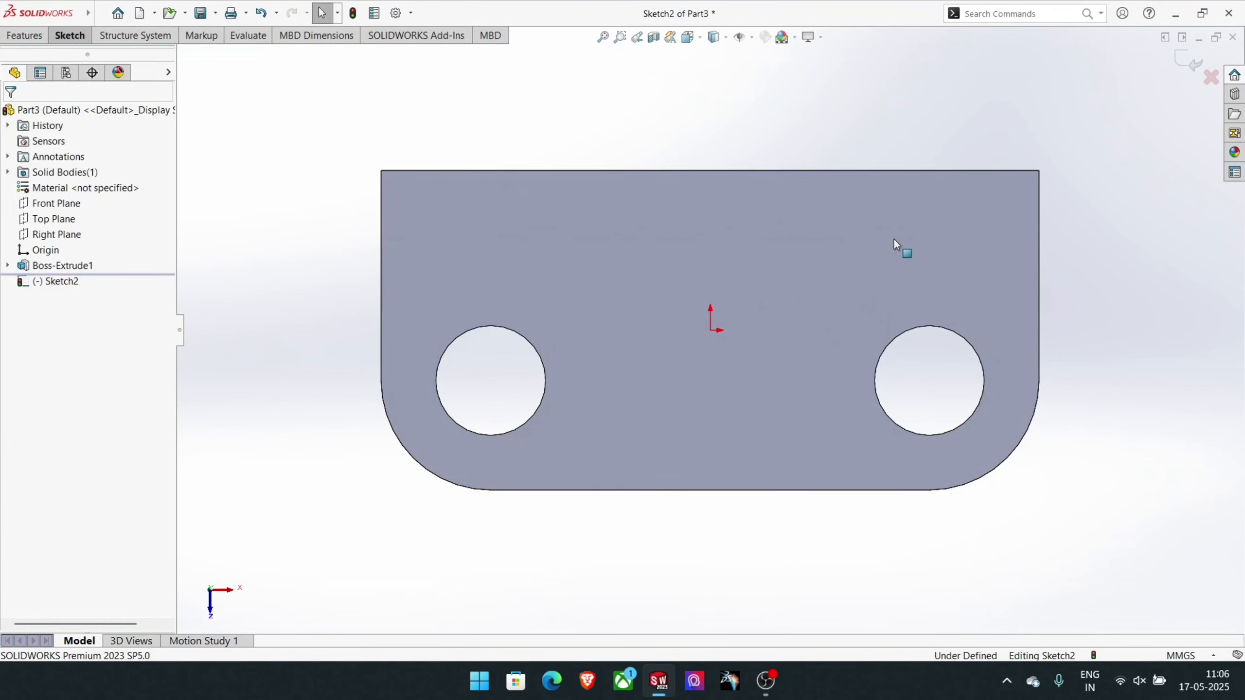
- Draw a corner rectangle, 72 mm wide and about 4.6 mm high, from the face's upper-left corner to its right edge
{"action": "left_click", "coordinate": [57, 36]}
{"action": "left_click", "coordinate": [133, 70]}
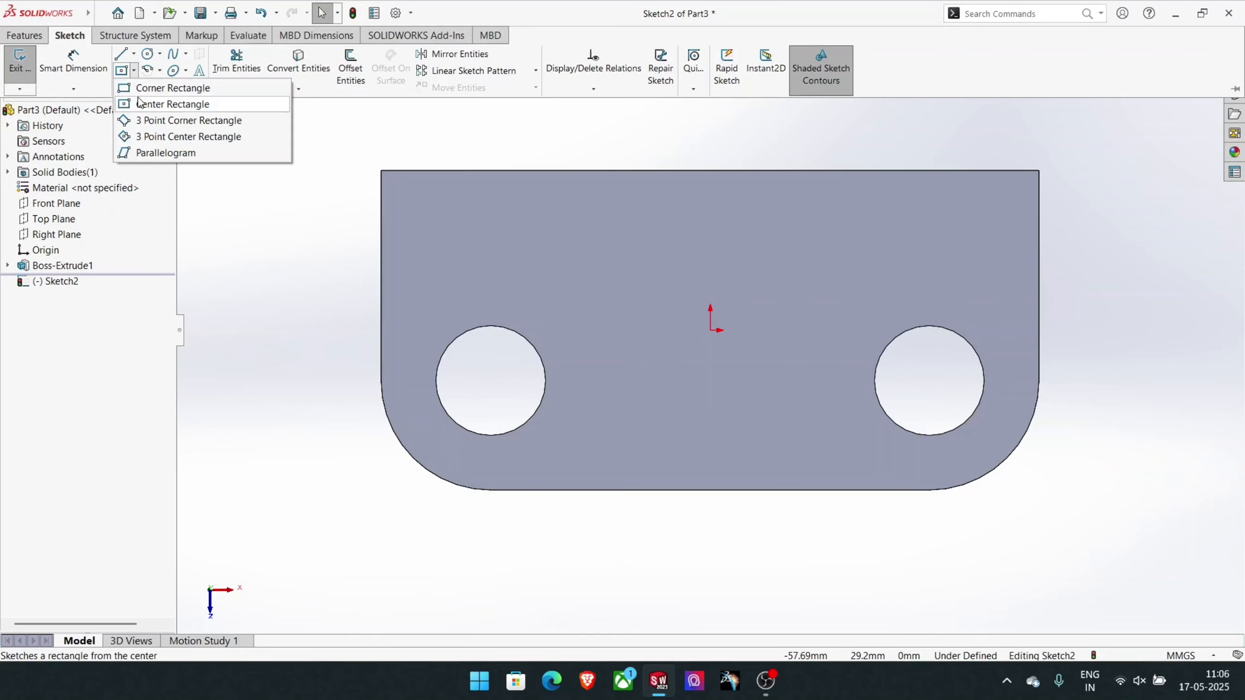
{"action": "left_click", "coordinate": [142, 89]}
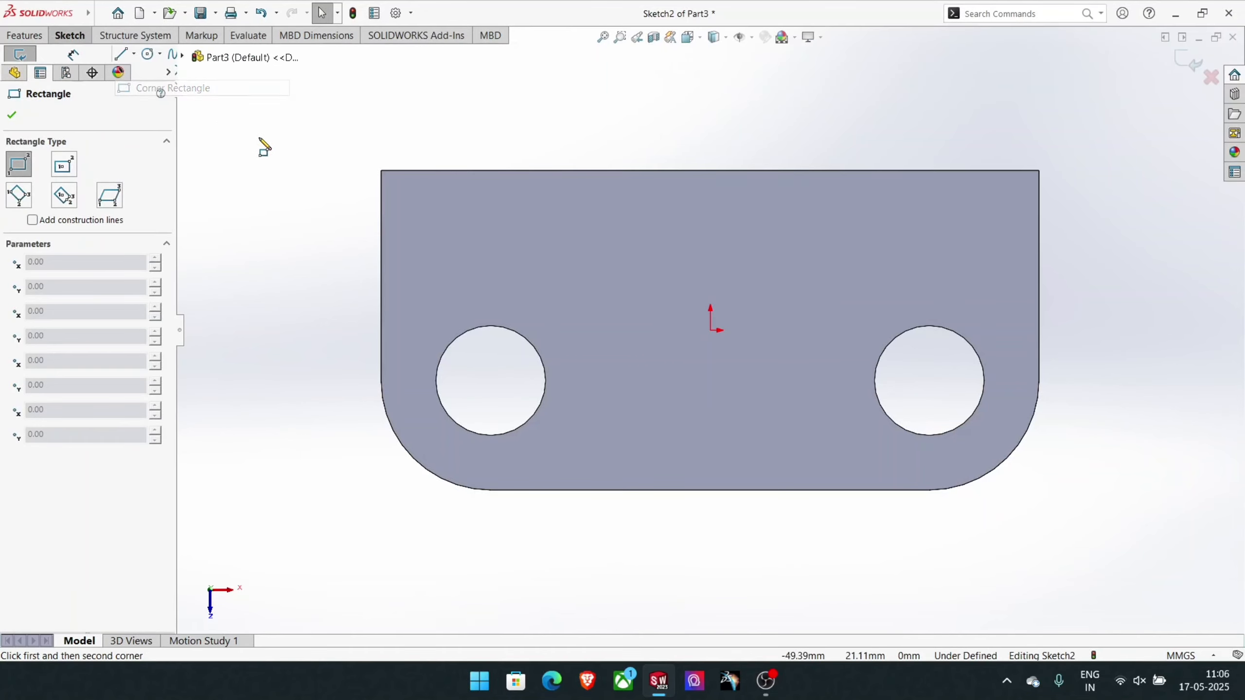
{"action": "left_click", "coordinate": [382, 172]}
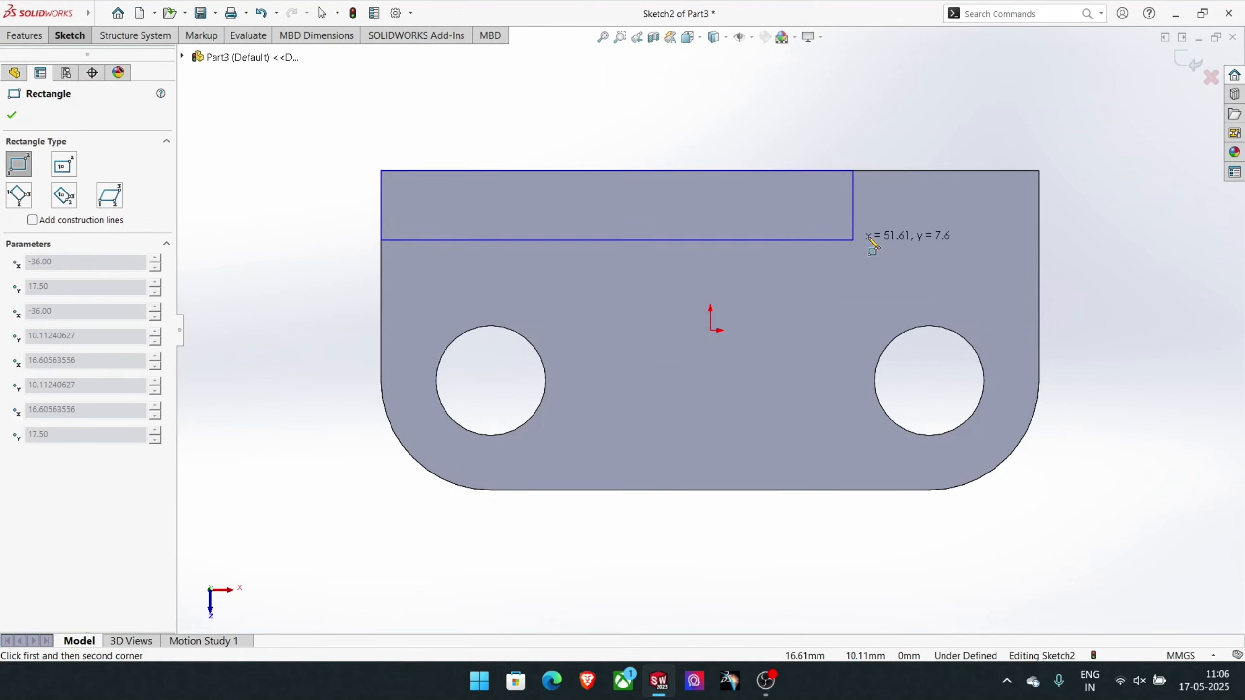
{"action": "left_click", "coordinate": [1040, 213]}
- Dimension the length of the rectangle's upper edge as a driven dimension
{"action": "left_click", "coordinate": [70, 35]}
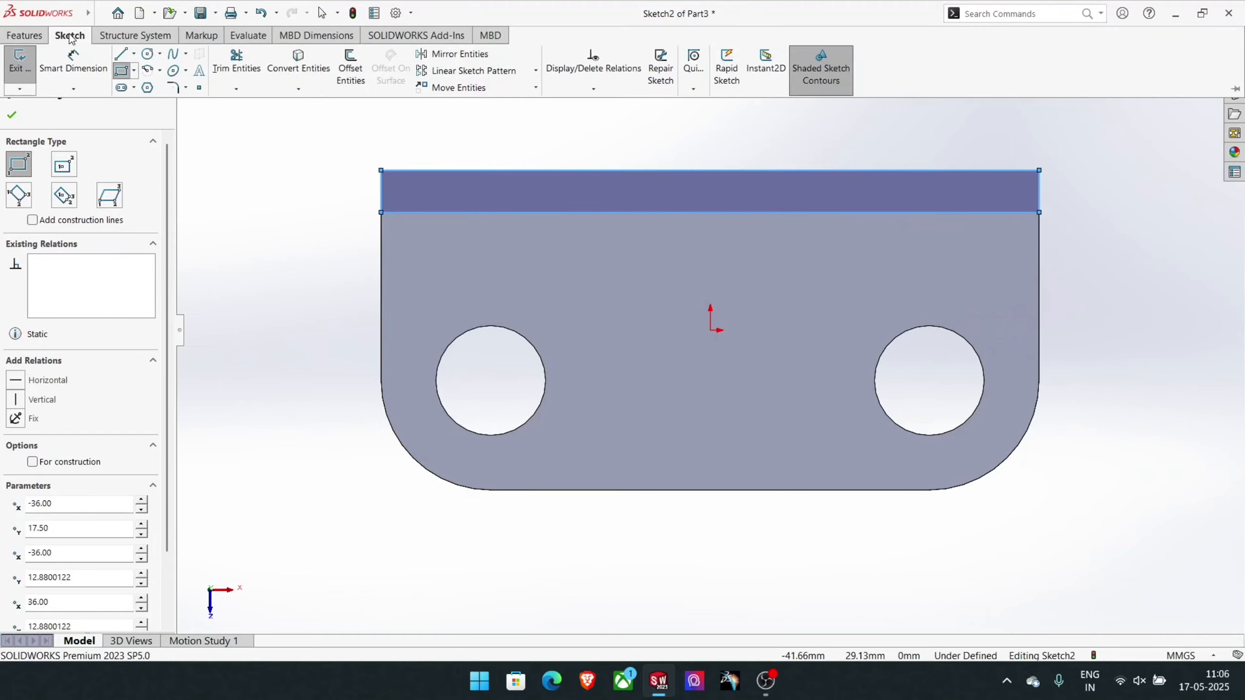
{"action": "left_click", "coordinate": [73, 55]}
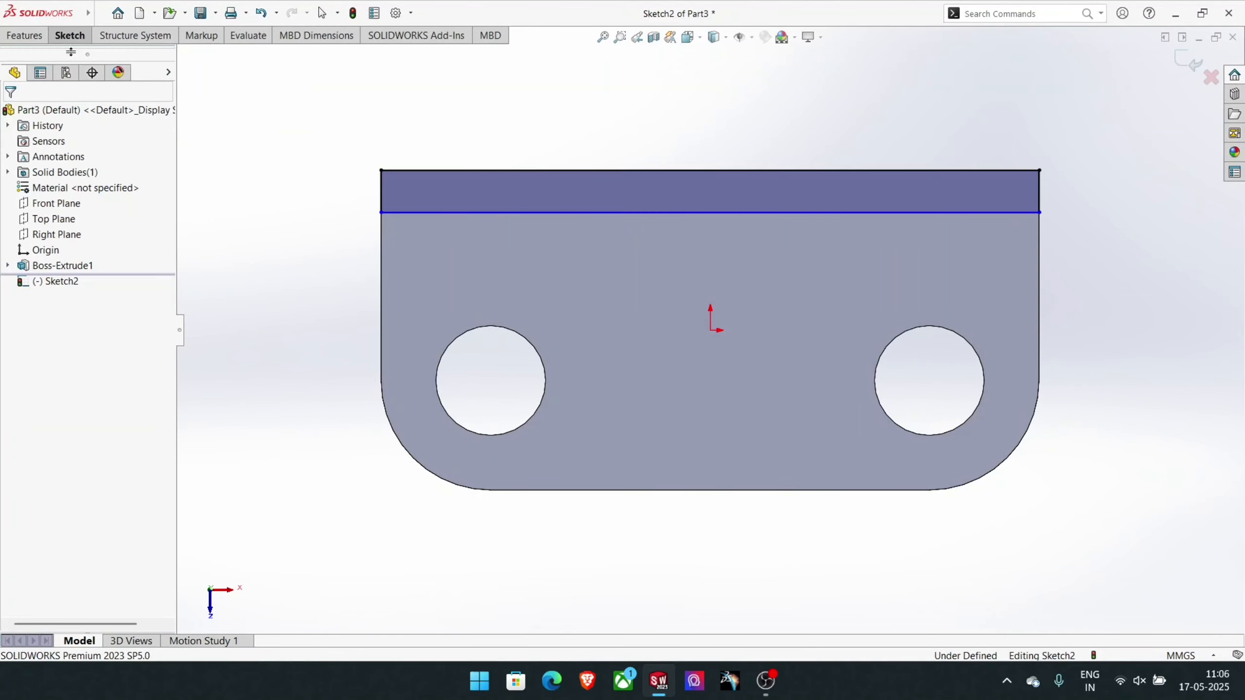
{"action": "left_click", "coordinate": [506, 170]}
{"action": "left_click", "coordinate": [513, 125]}
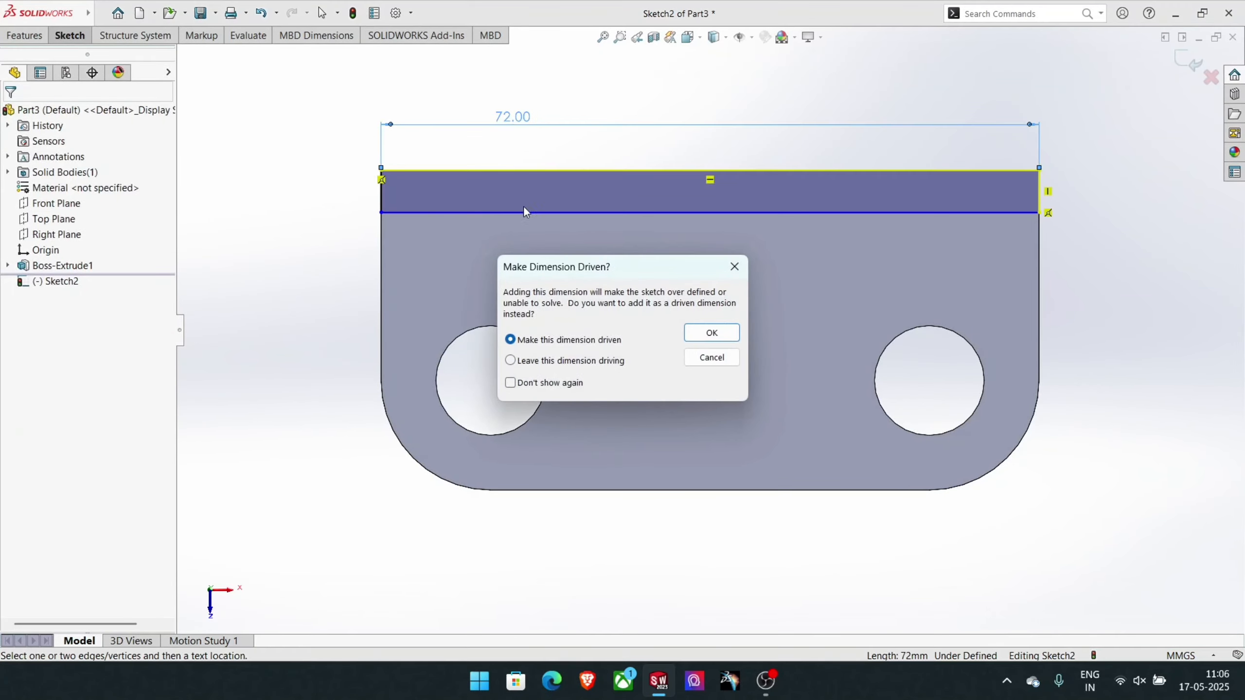
{"action": "left_click", "coordinate": [704, 333]}
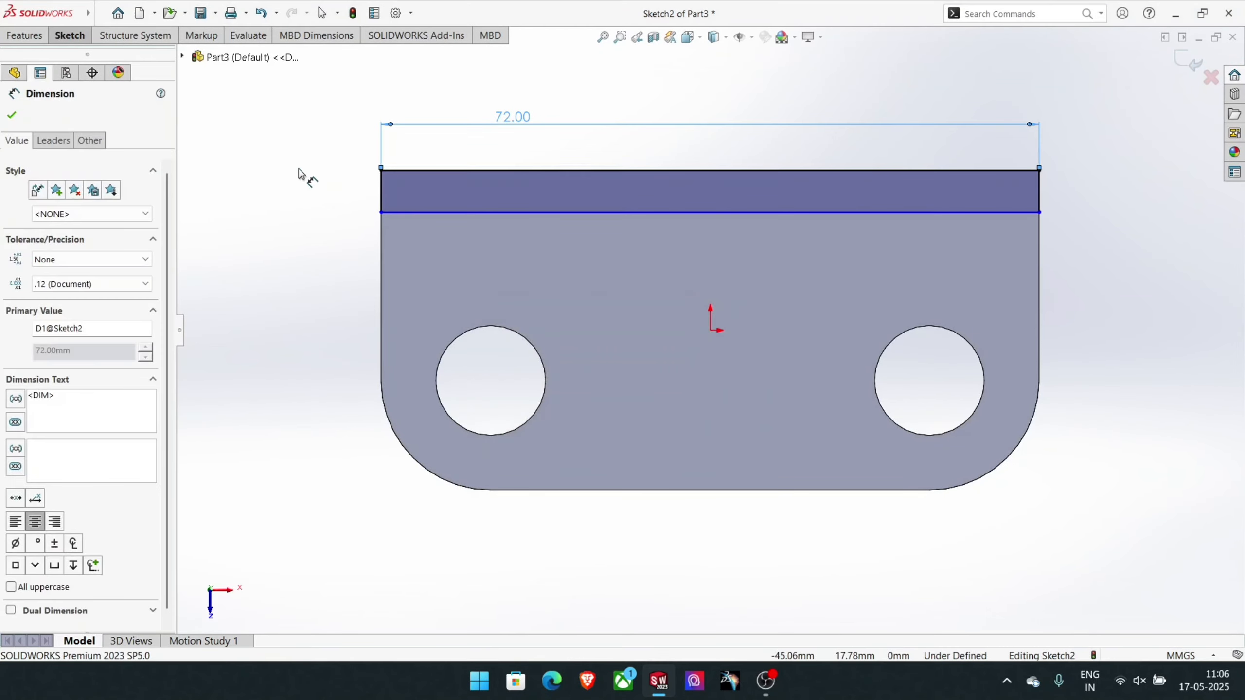
- Dimension the rectangle's left side and set its height to 5 mm
{"action": "left_click", "coordinate": [379, 194]}
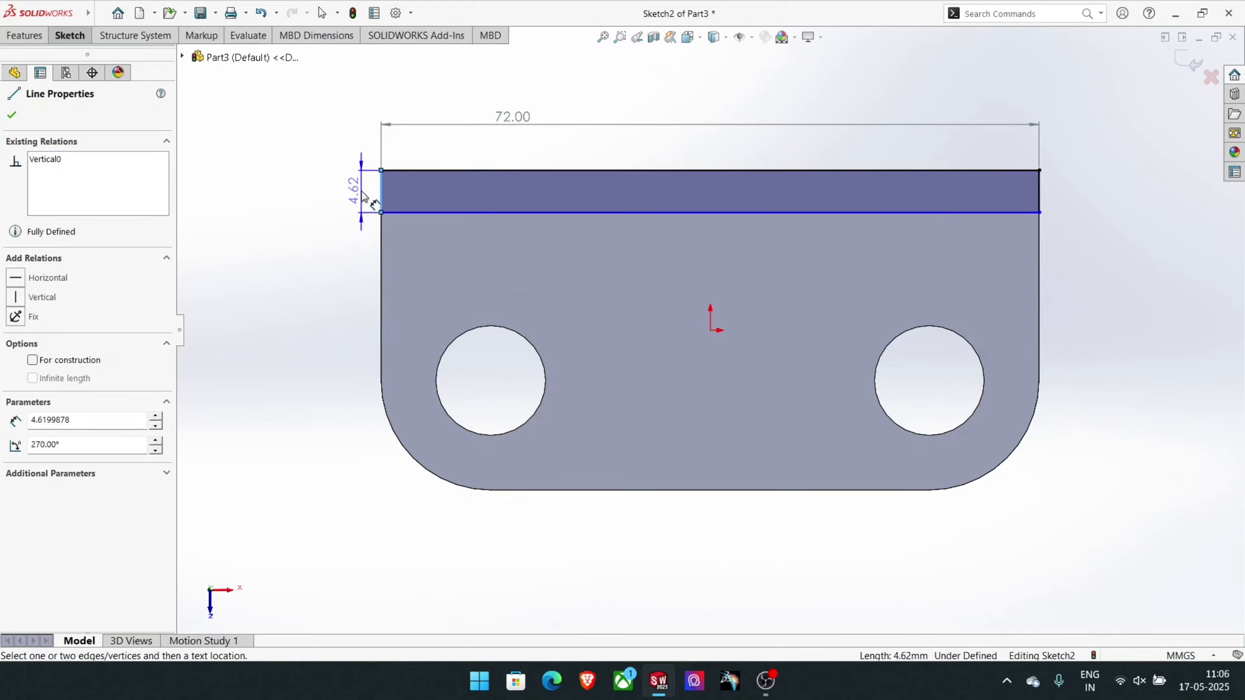
{"action": "left_click", "coordinate": [364, 196]}
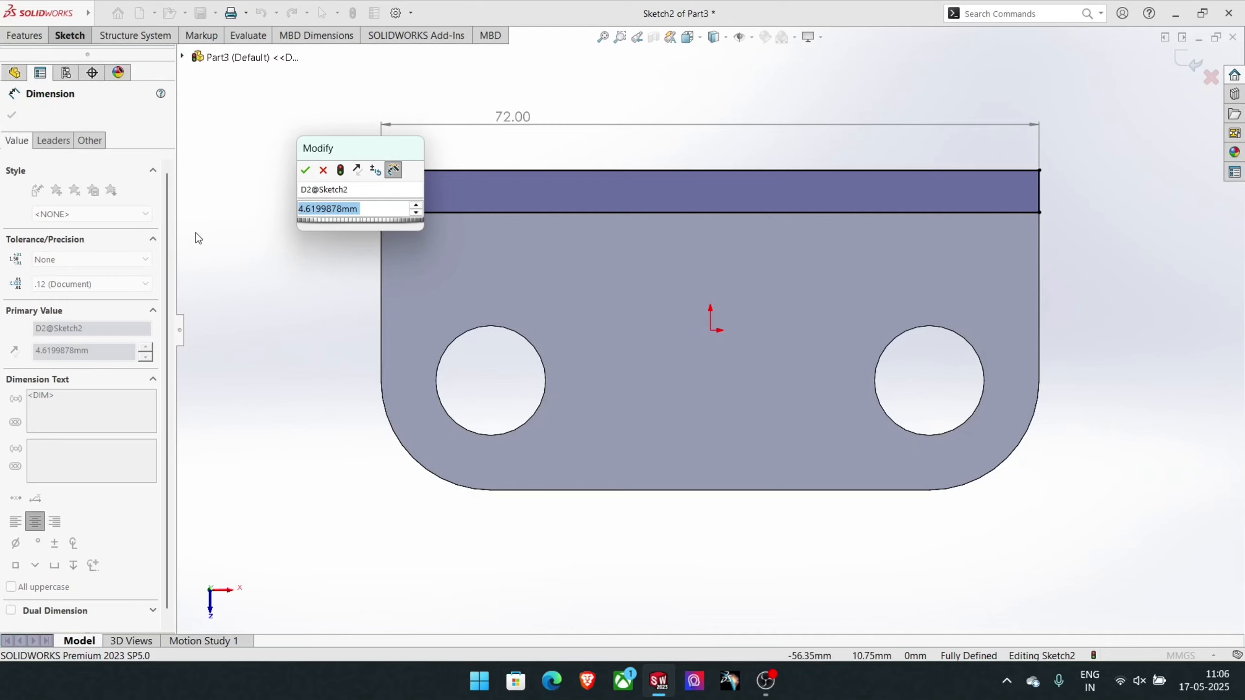
{"action": "type", "text": "5"}
{"action": "key", "text": "Return"}
- Cut the rectangular strip along the plate's straight back edge to a blind depth of 4 mm with Extruded Cut
{"action": "left_click", "coordinate": [103, 14]}
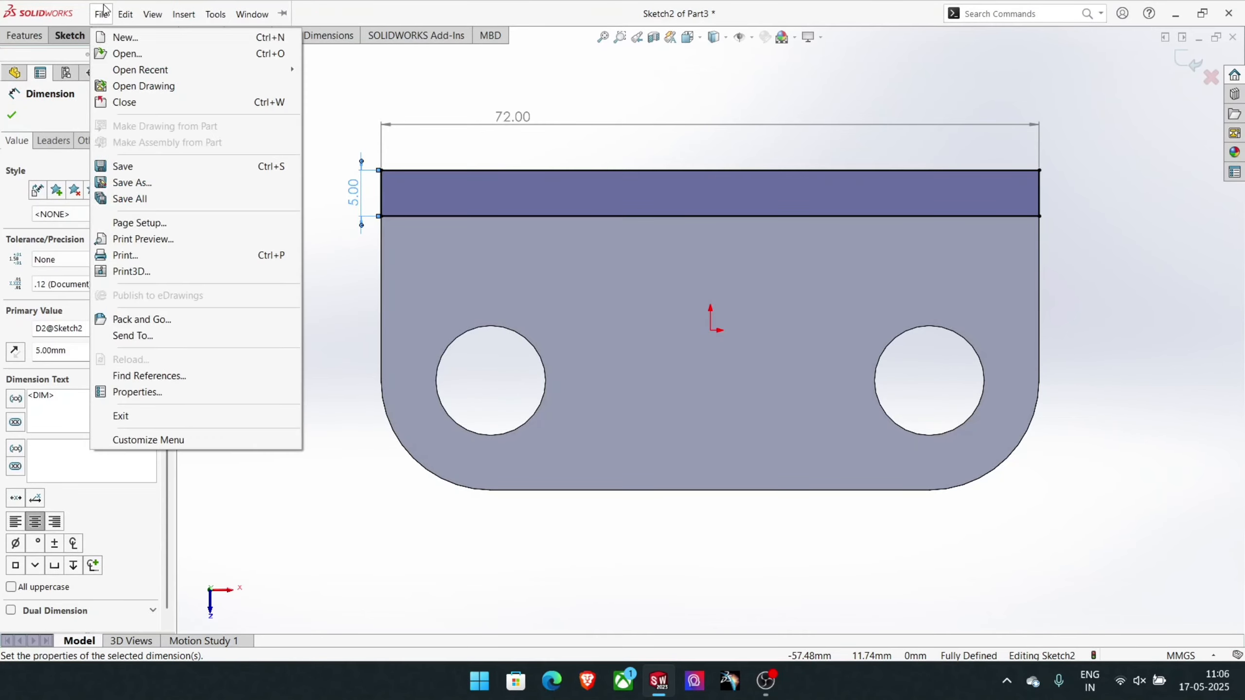
{"action": "left_click", "coordinate": [67, 37]}
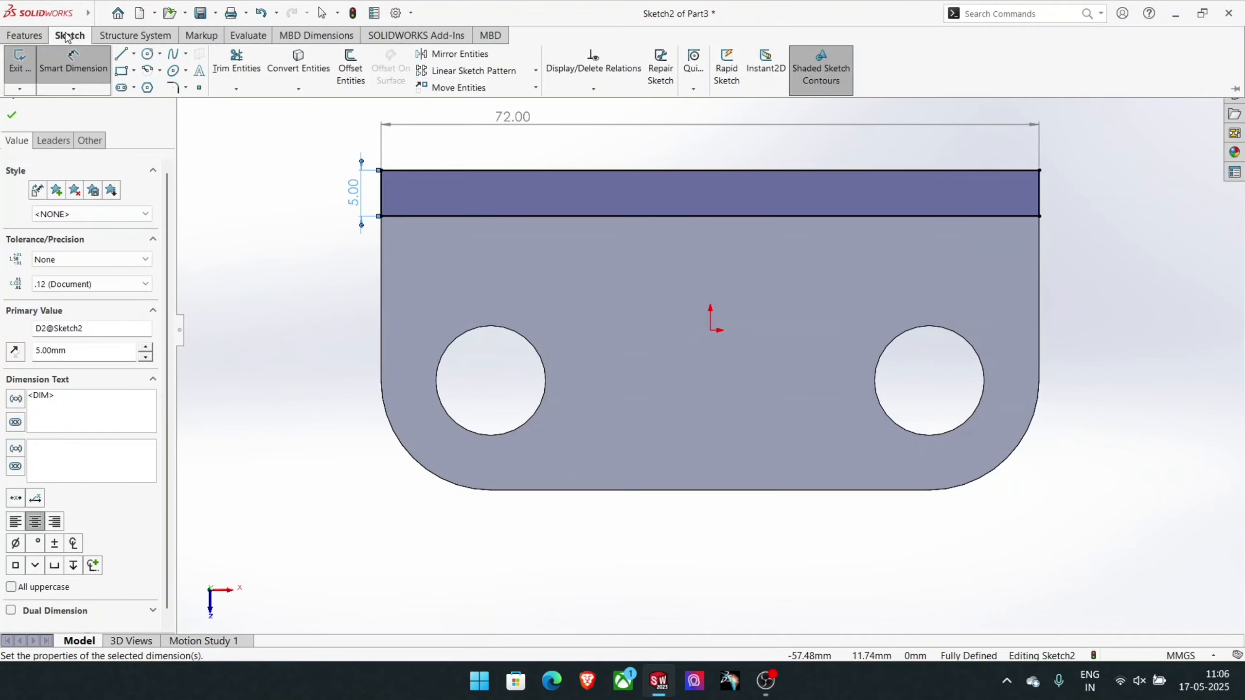
{"action": "left_click", "coordinate": [25, 36]}
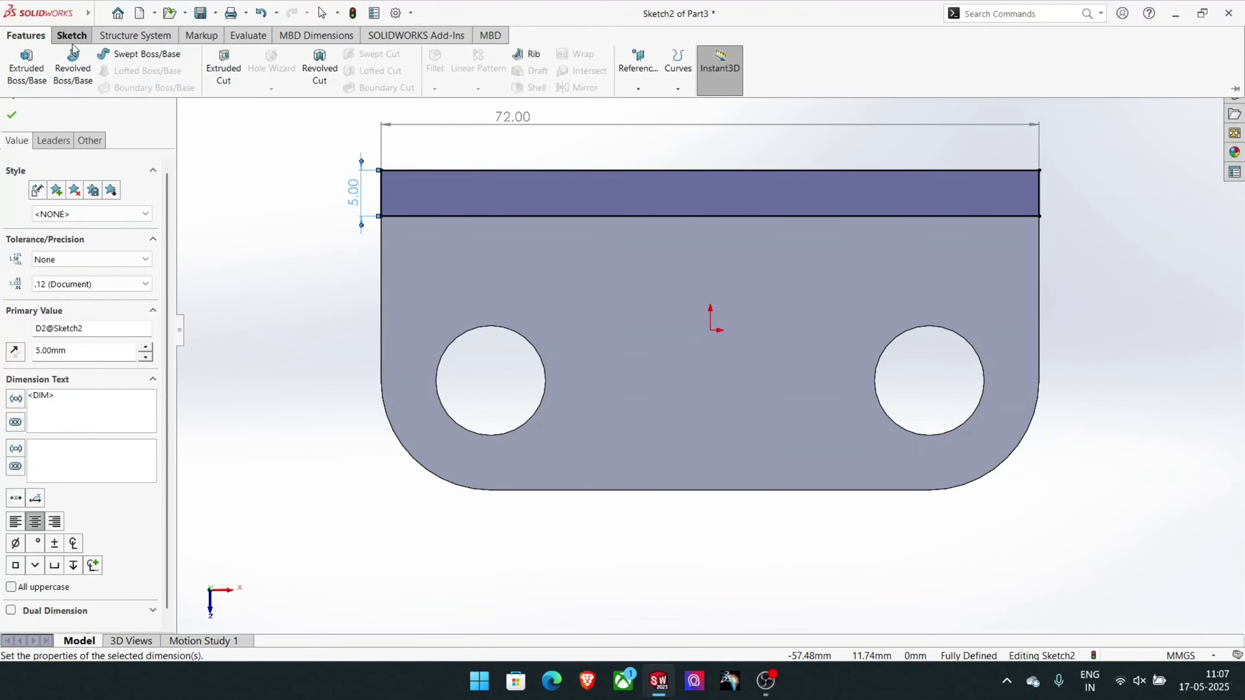
{"action": "left_click", "coordinate": [222, 59]}
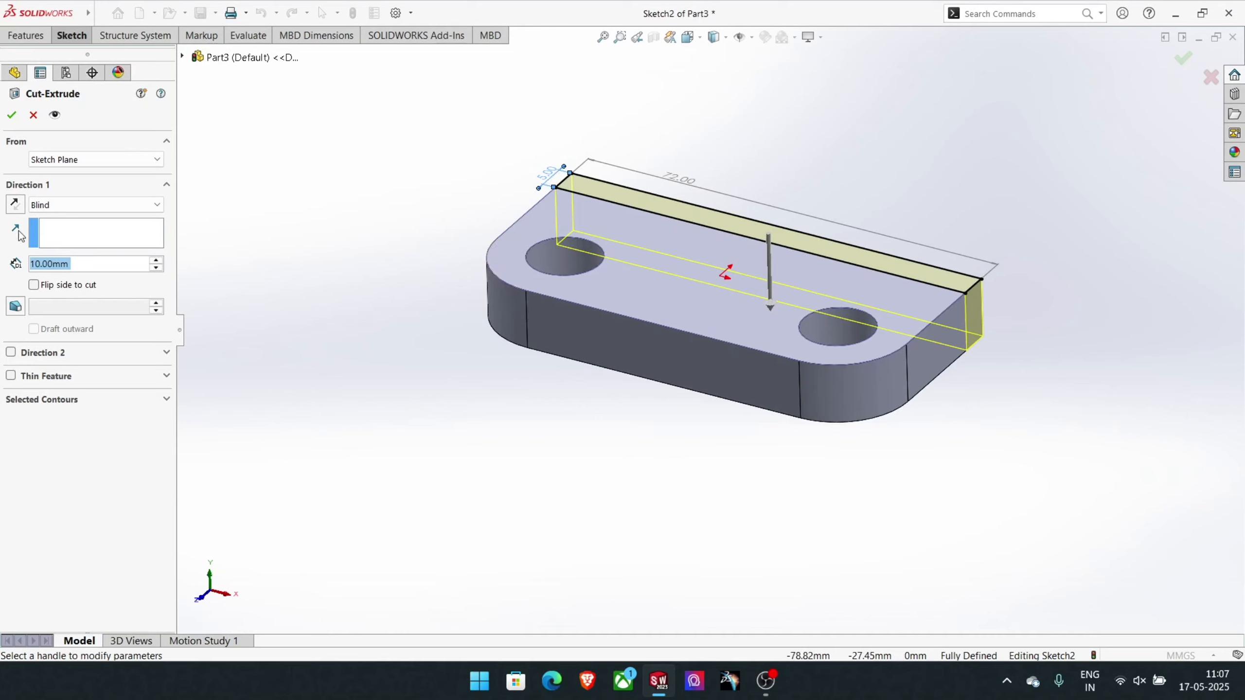
{"action": "type", "text": "4"}
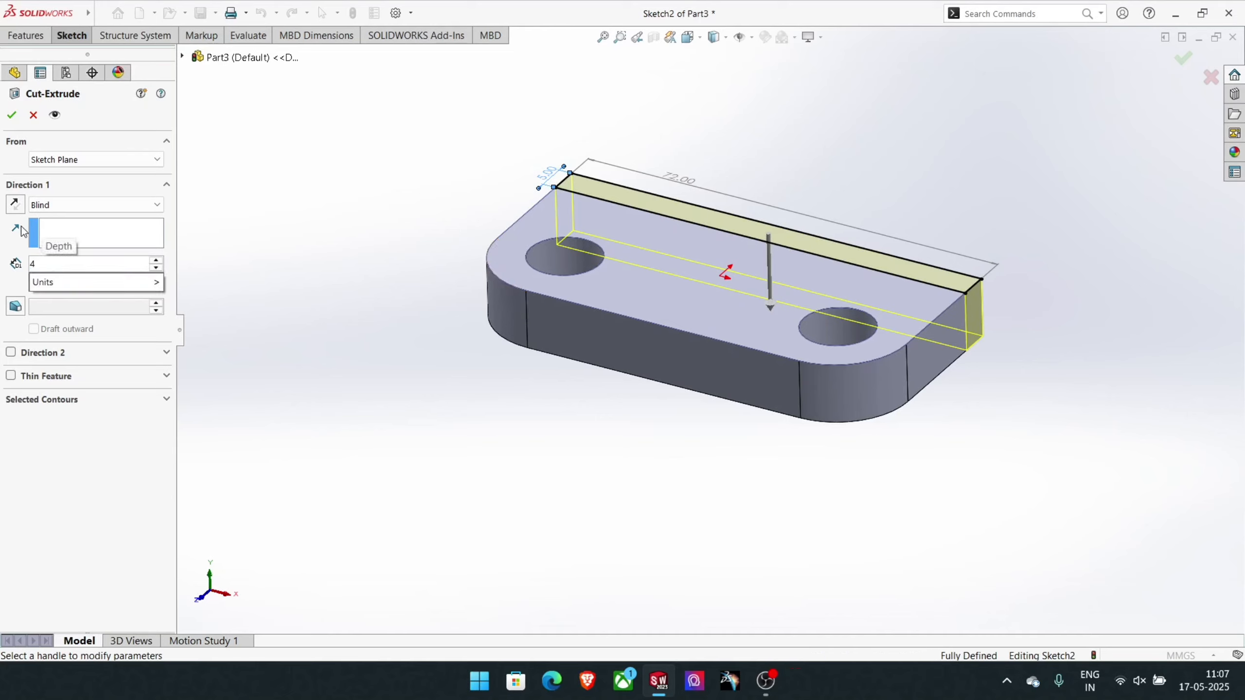
{"action": "key", "text": "Return"}
{"action": "key", "text": "Return"}
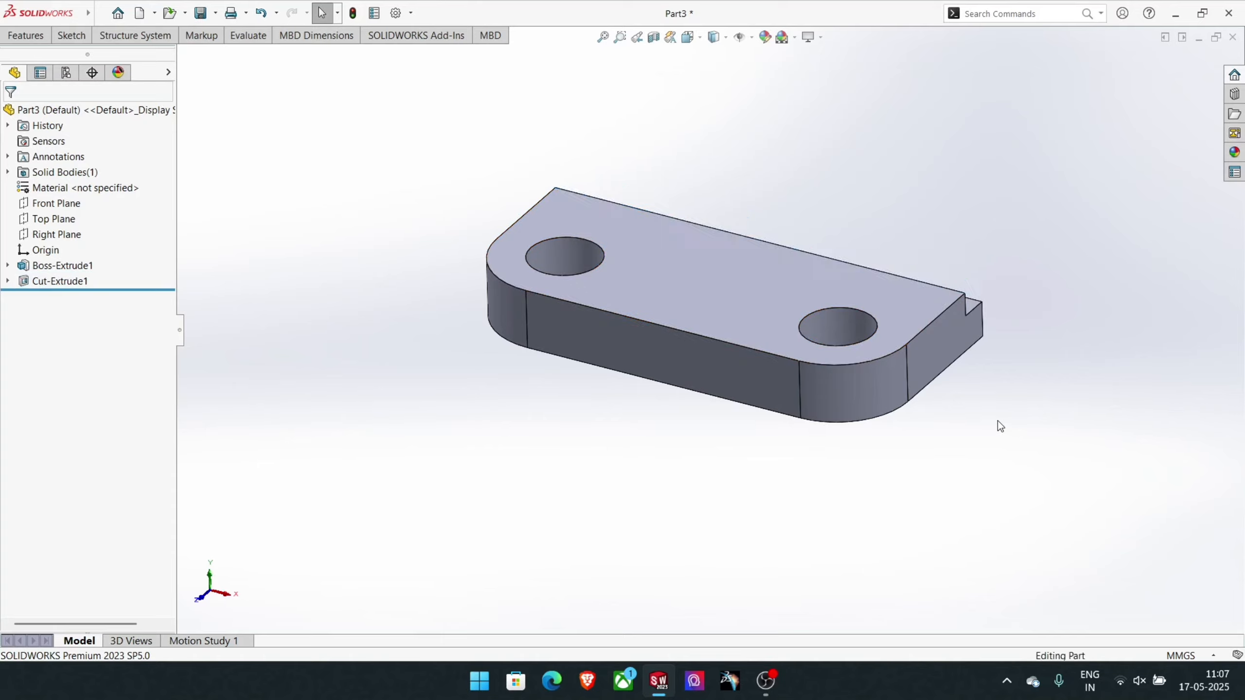
- Start a sketch on the narrow vertical wall of the step cut along the plate's back edge
{"action": "middle_click_drag", "start_coordinate": [831, 313], "coordinate": [951, 318]}
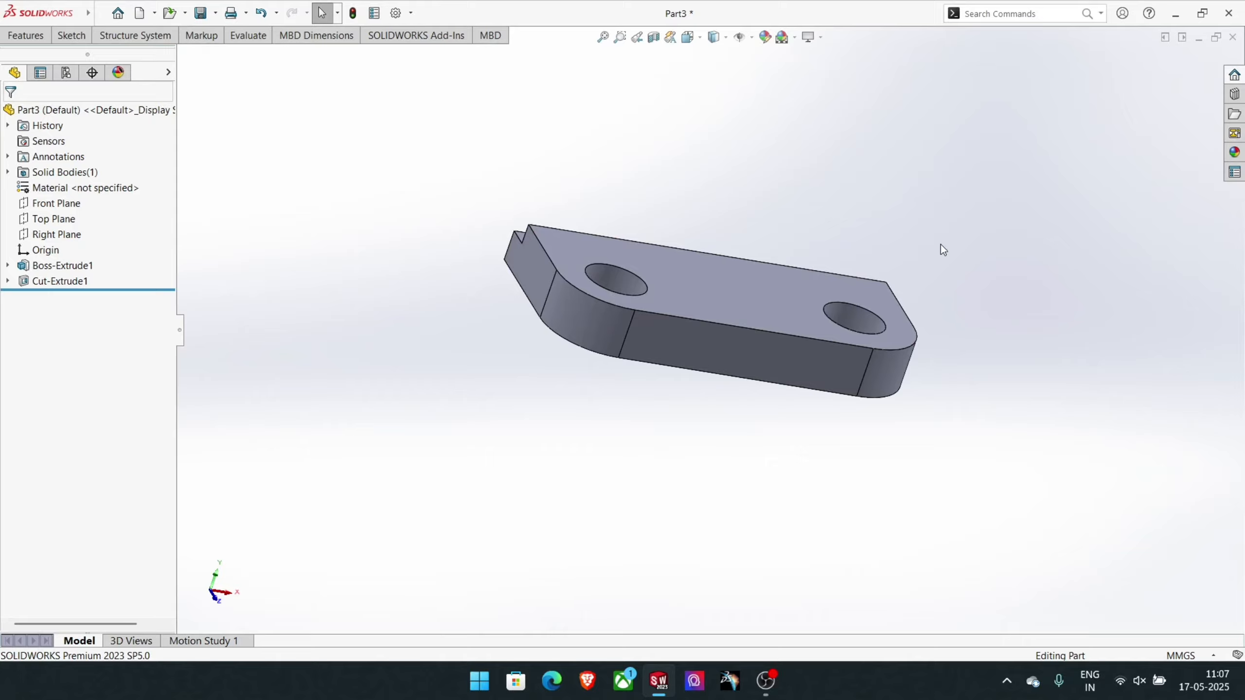
{"action": "middle_click_drag", "start_coordinate": [939, 249], "coordinate": [528, 448]}
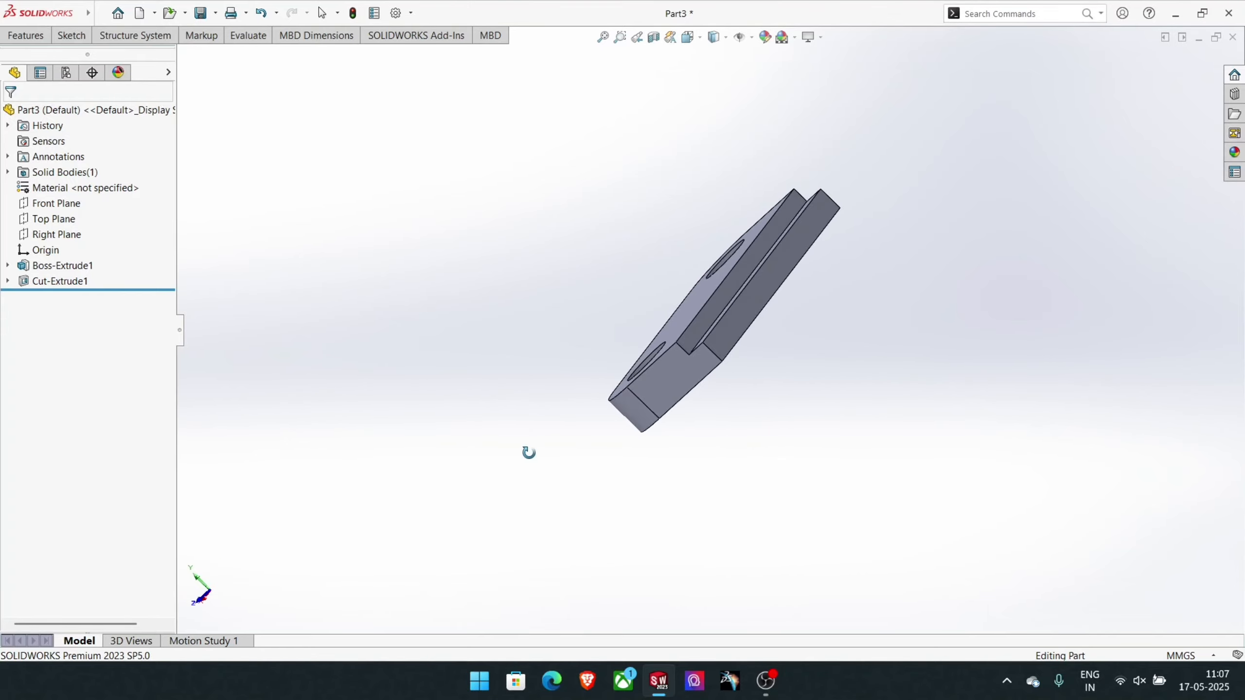
{"action": "left_click", "coordinate": [726, 284]}
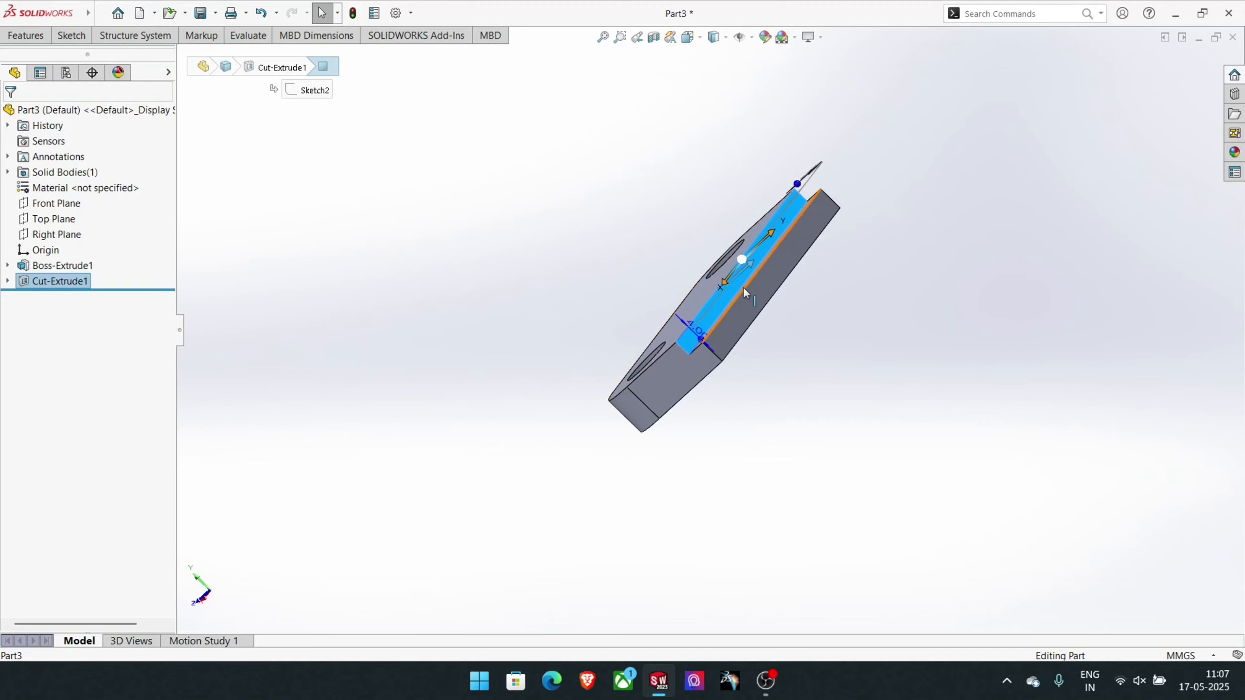
{"action": "left_click", "coordinate": [925, 370]}
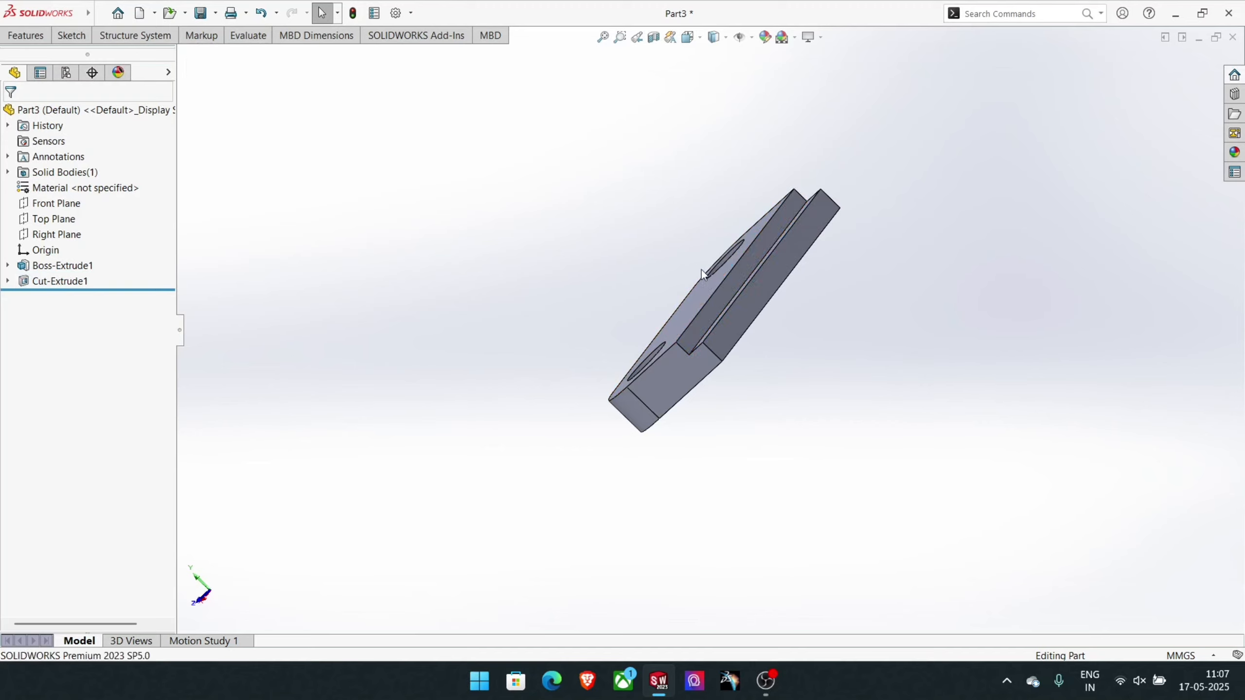
{"action": "left_click", "coordinate": [735, 292]}
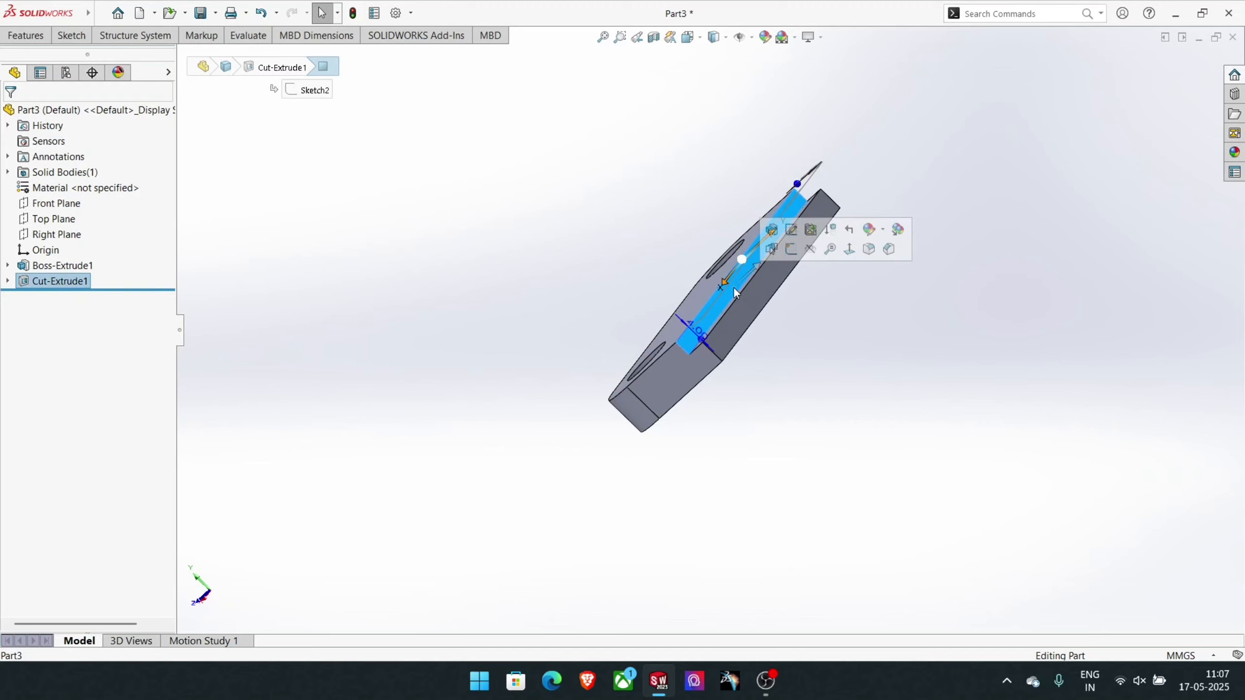
{"action": "left_click", "coordinate": [789, 250]}
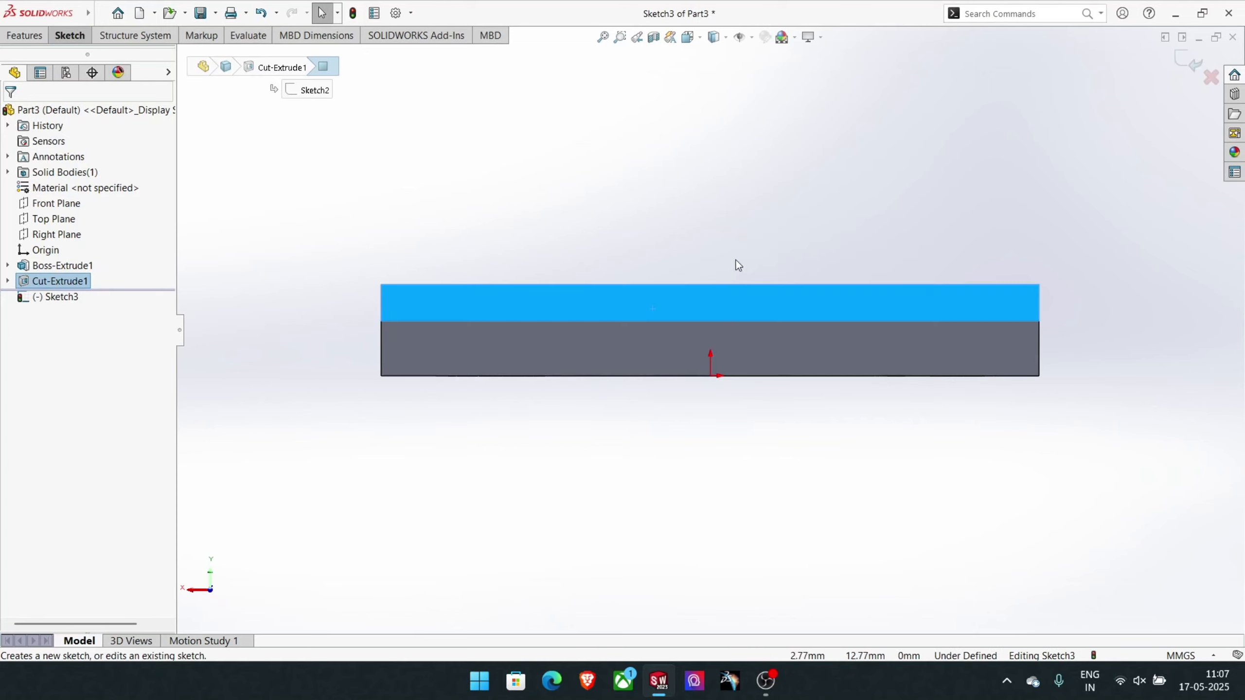
- Draw a corner rectangle about 23.5 mm wide and 58.7 mm high, rising from the upper edge of the step's wall
{"action": "left_click", "coordinate": [69, 36]}
{"action": "left_click", "coordinate": [122, 71]}
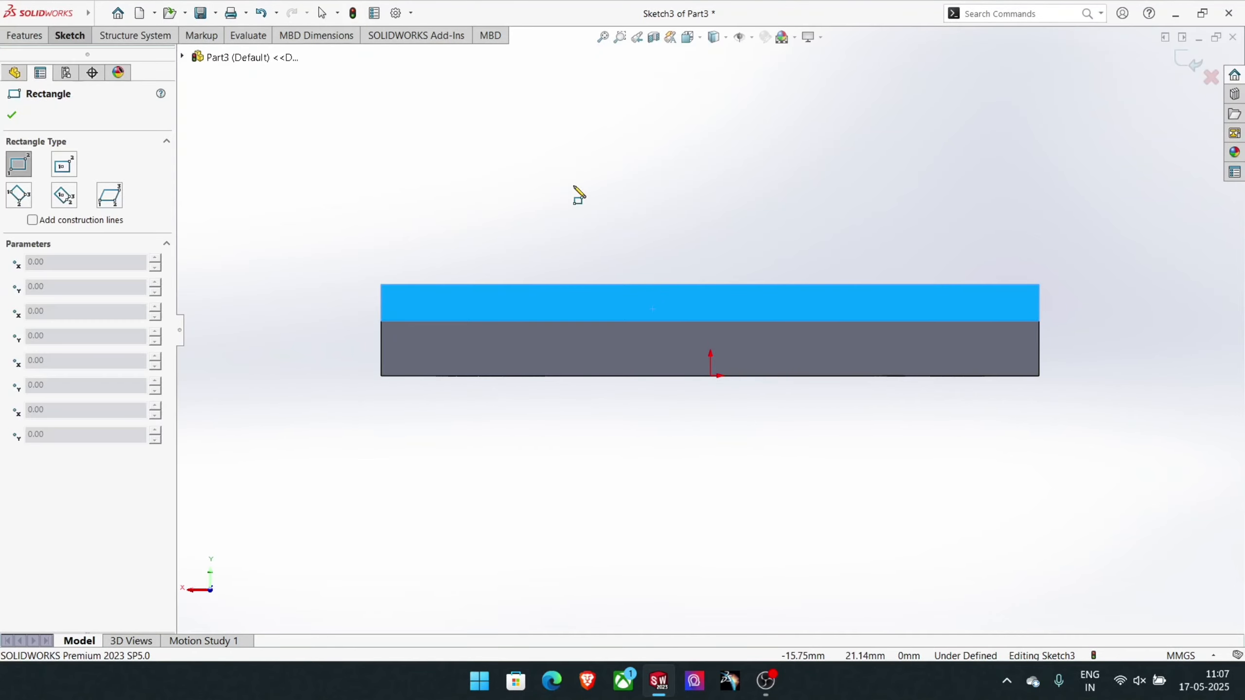
{"action": "left_click", "coordinate": [608, 283]}
{"action": "scroll", "coordinate": [761, 285], "scroll_direction": "up", "scroll_amount": 5}
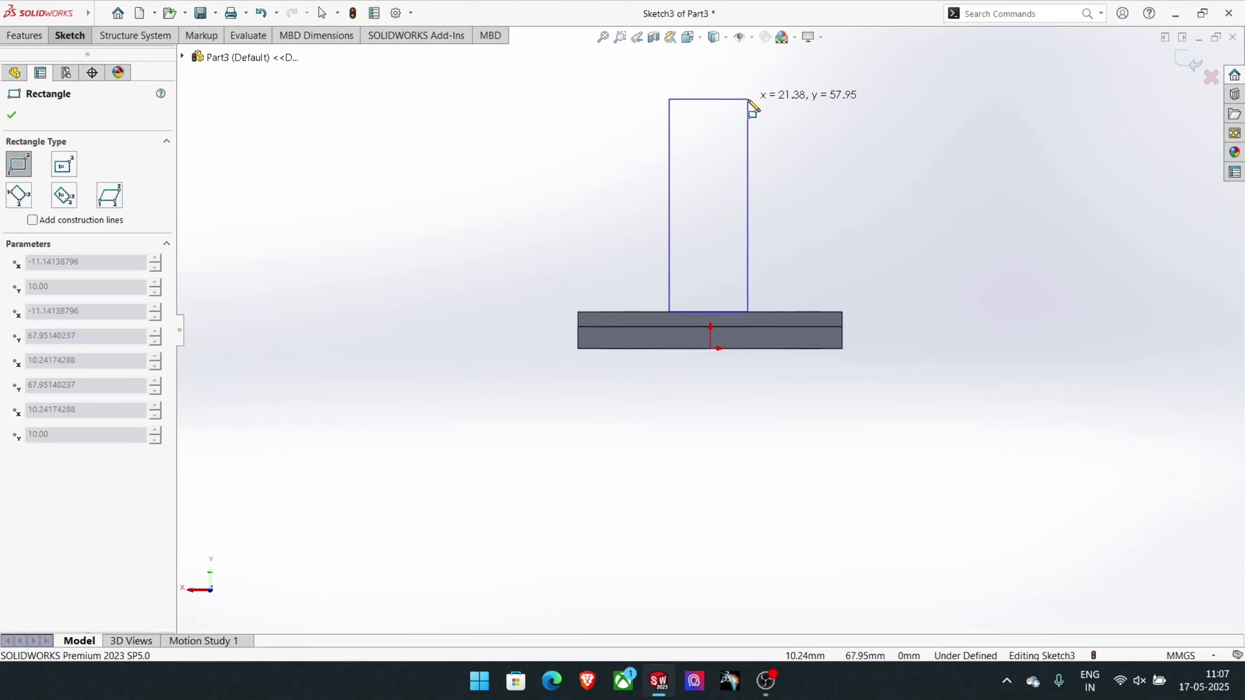
{"action": "left_click", "coordinate": [755, 97]}
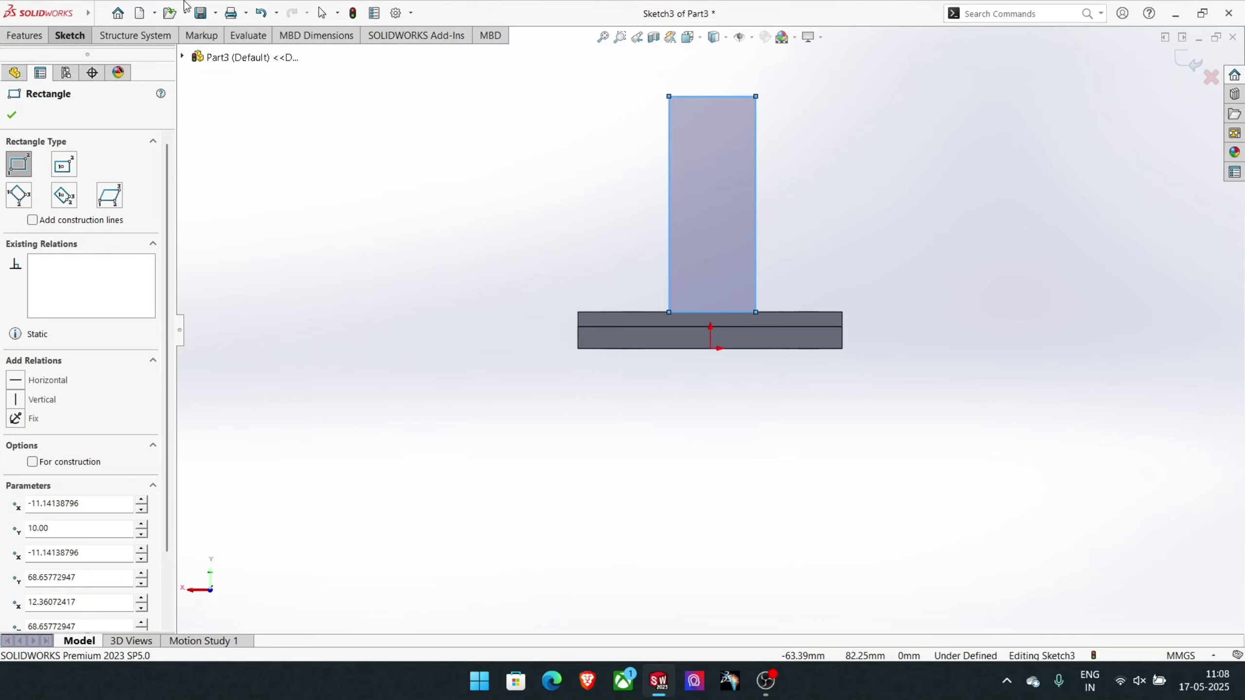
- Dimension the upright rectangle's upper edge from the origin and set the distance to 60 mm
{"action": "left_click", "coordinate": [70, 35]}
{"action": "left_click", "coordinate": [73, 61]}
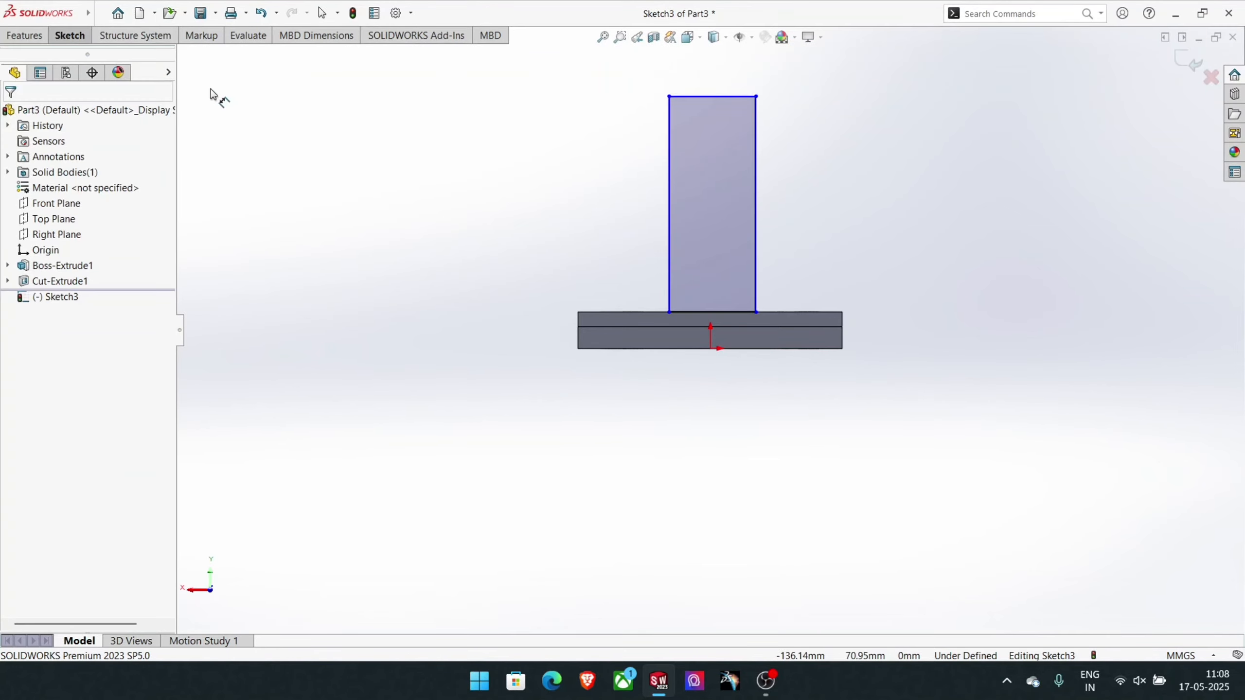
{"action": "left_click", "coordinate": [704, 97]}
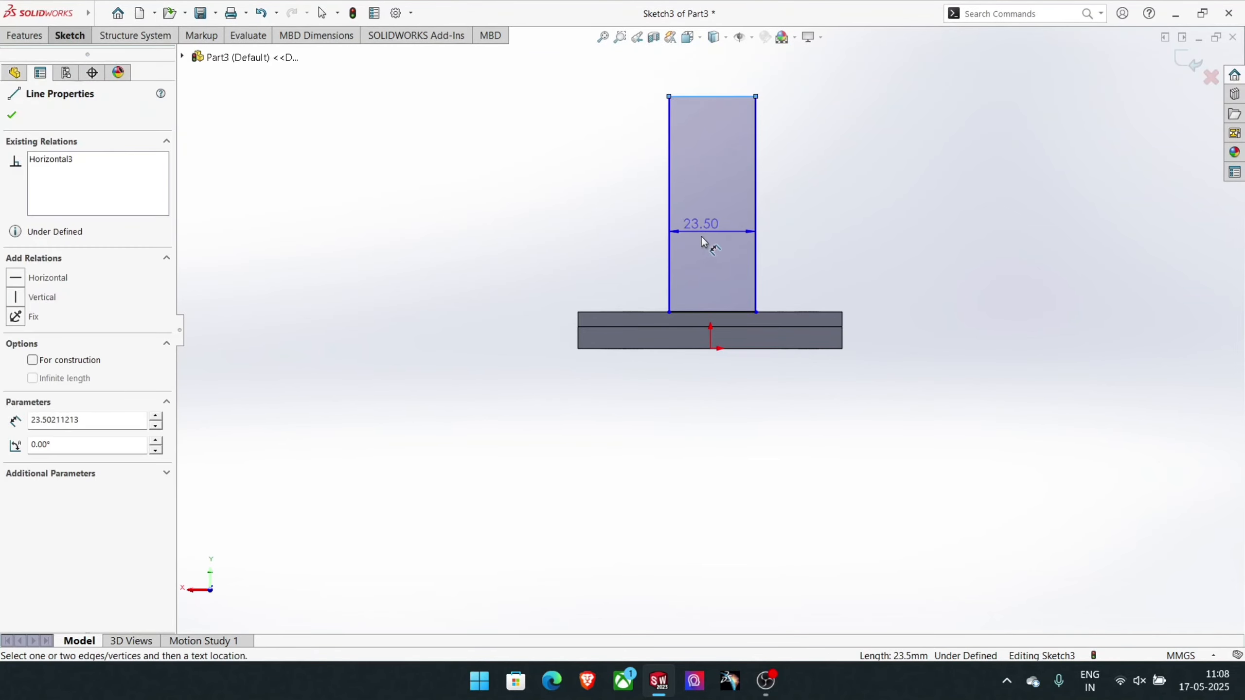
{"action": "left_click", "coordinate": [709, 350]}
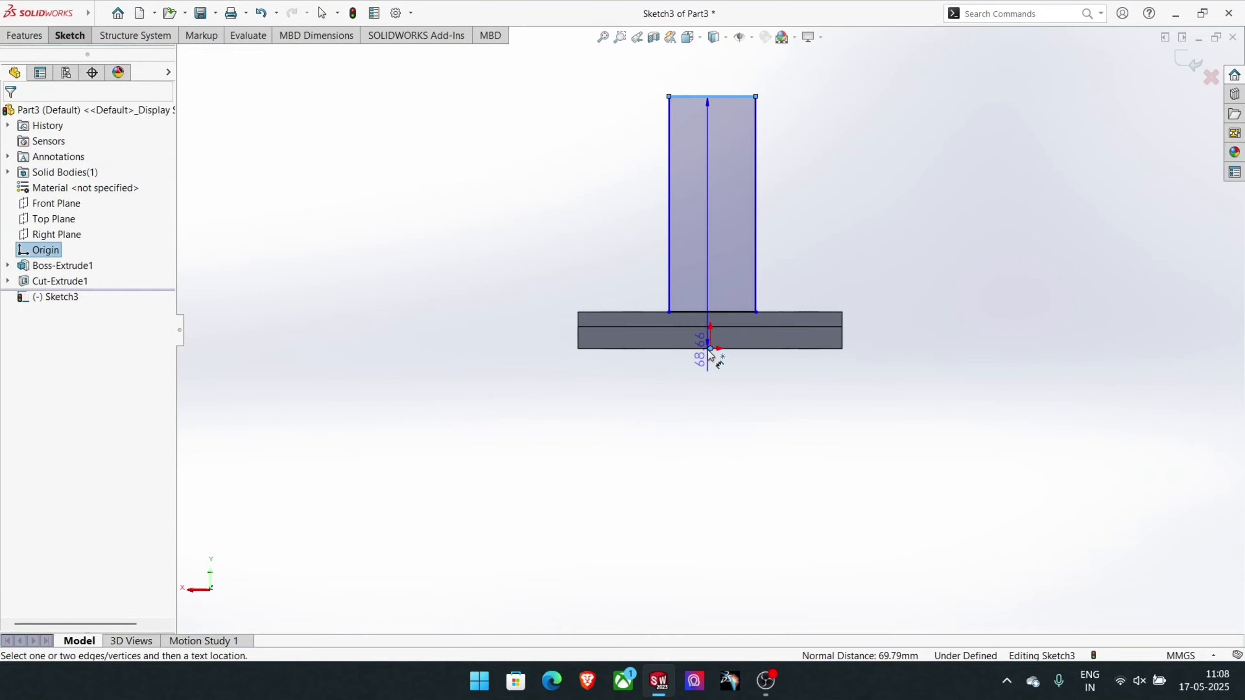
{"action": "left_click", "coordinate": [922, 230]}
{"action": "type", "text": "60"}
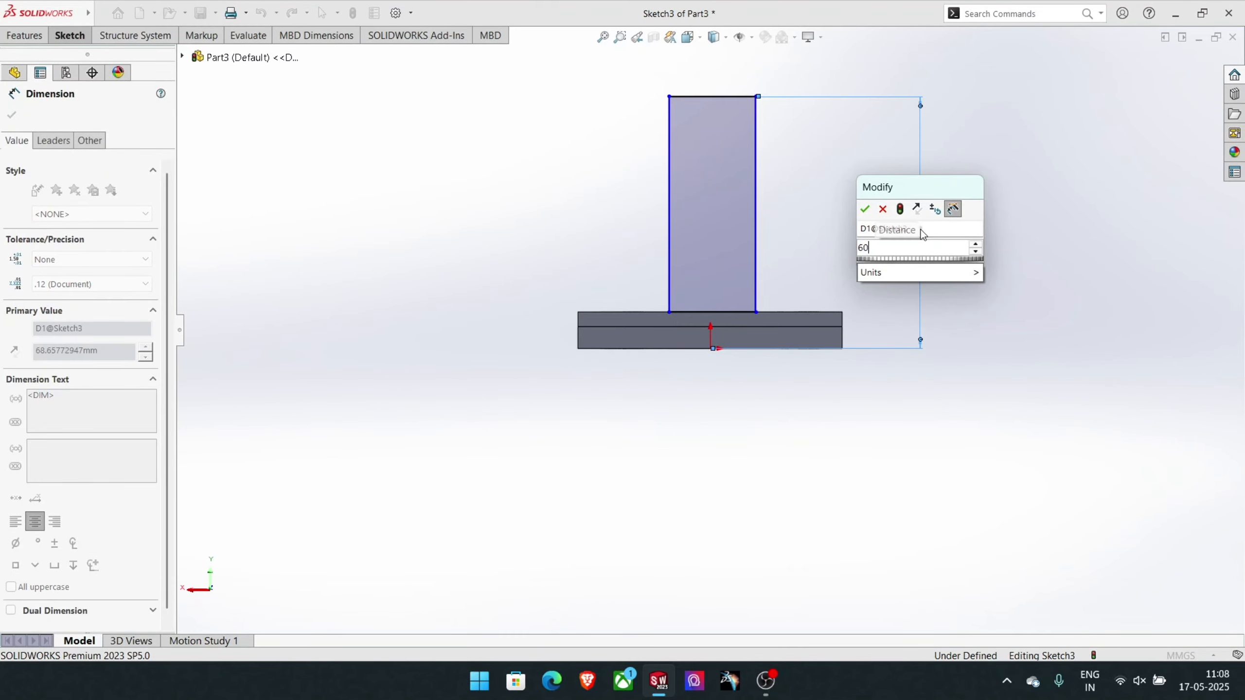
{"action": "key", "text": "Return"}
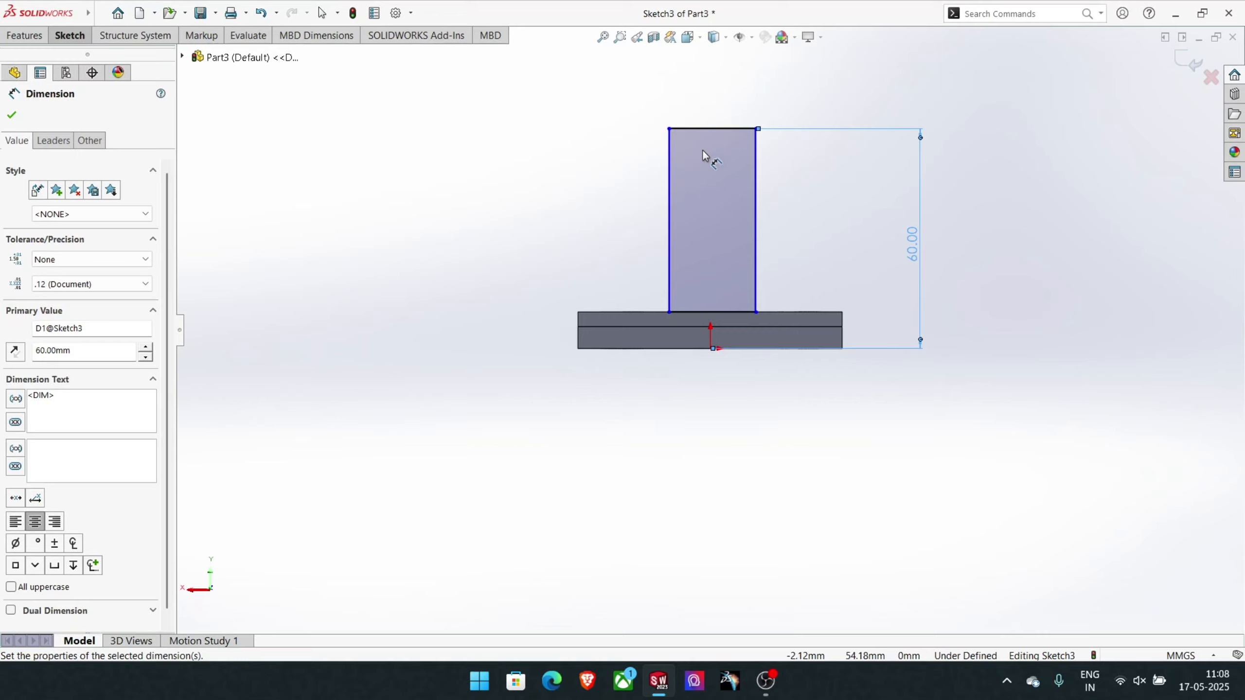
- Dimension the upright rectangle's upper edge and set its width to 30 mm
{"action": "left_click", "coordinate": [716, 129]}
{"action": "left_click", "coordinate": [717, 101]}
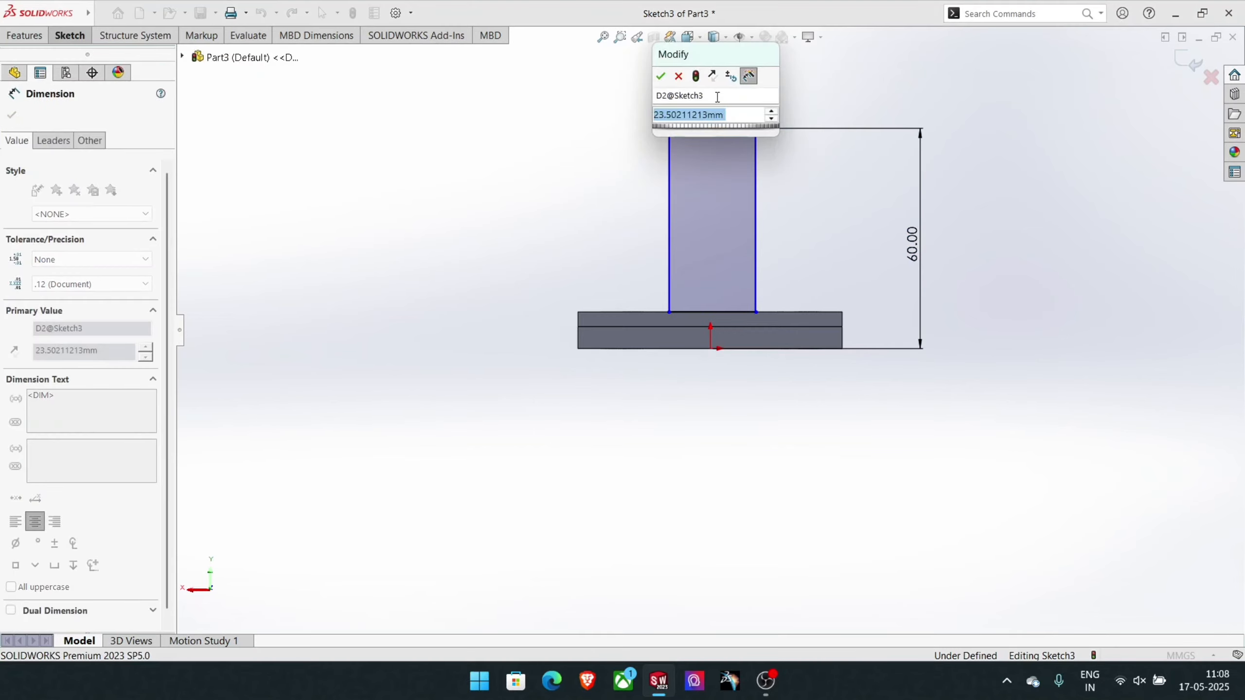
{"action": "type", "text": "30"}
{"action": "key", "text": "Return"}
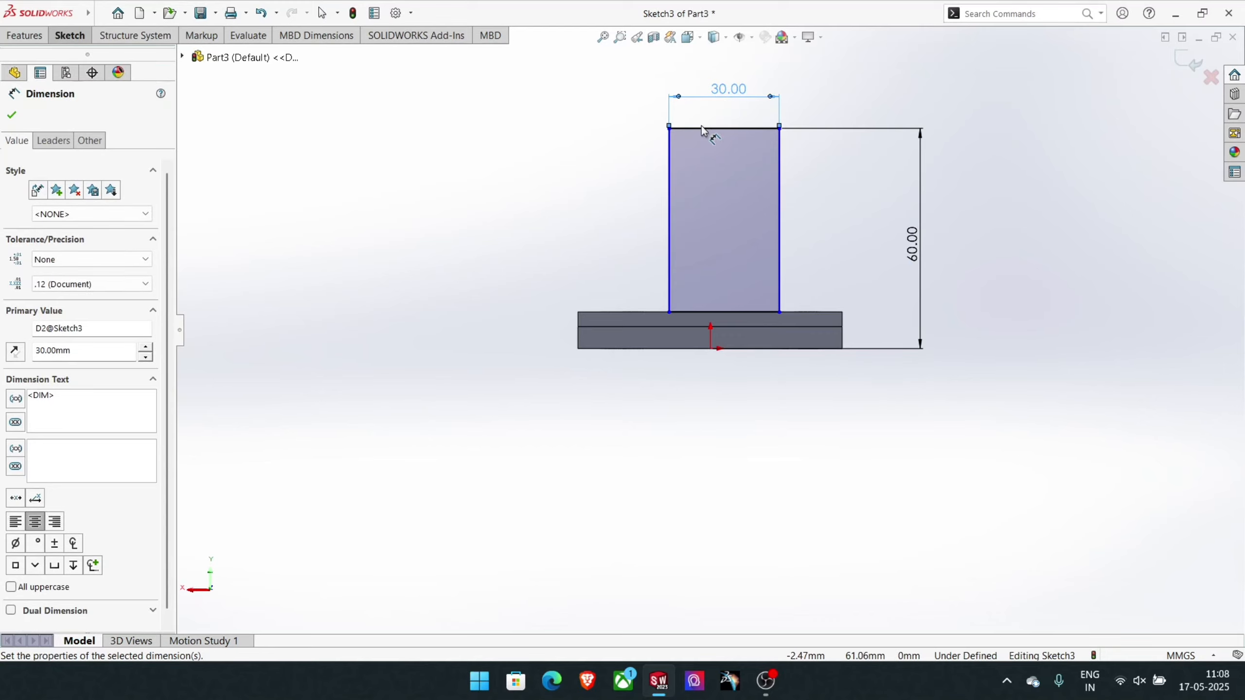
{"action": "key", "text": "Escape"}
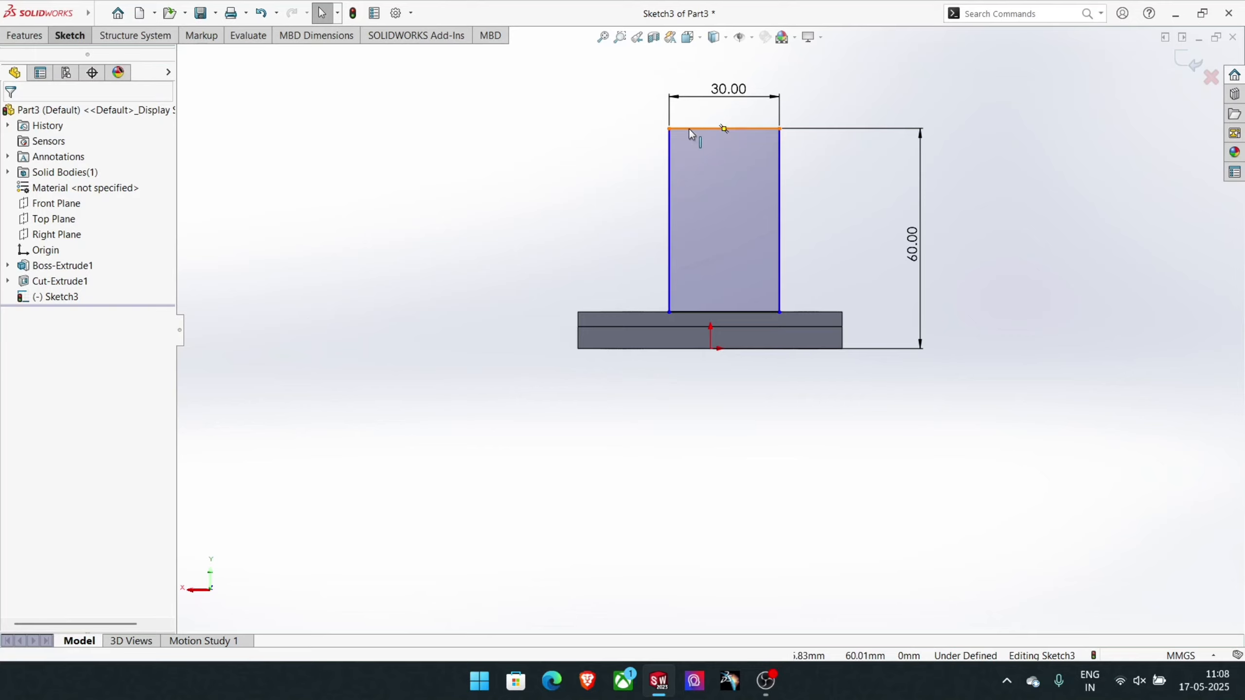
- Add a Vertical relation between the midpoint of the rectangle's upper edge and the origin
{"action": "left_click", "coordinate": [722, 126]}
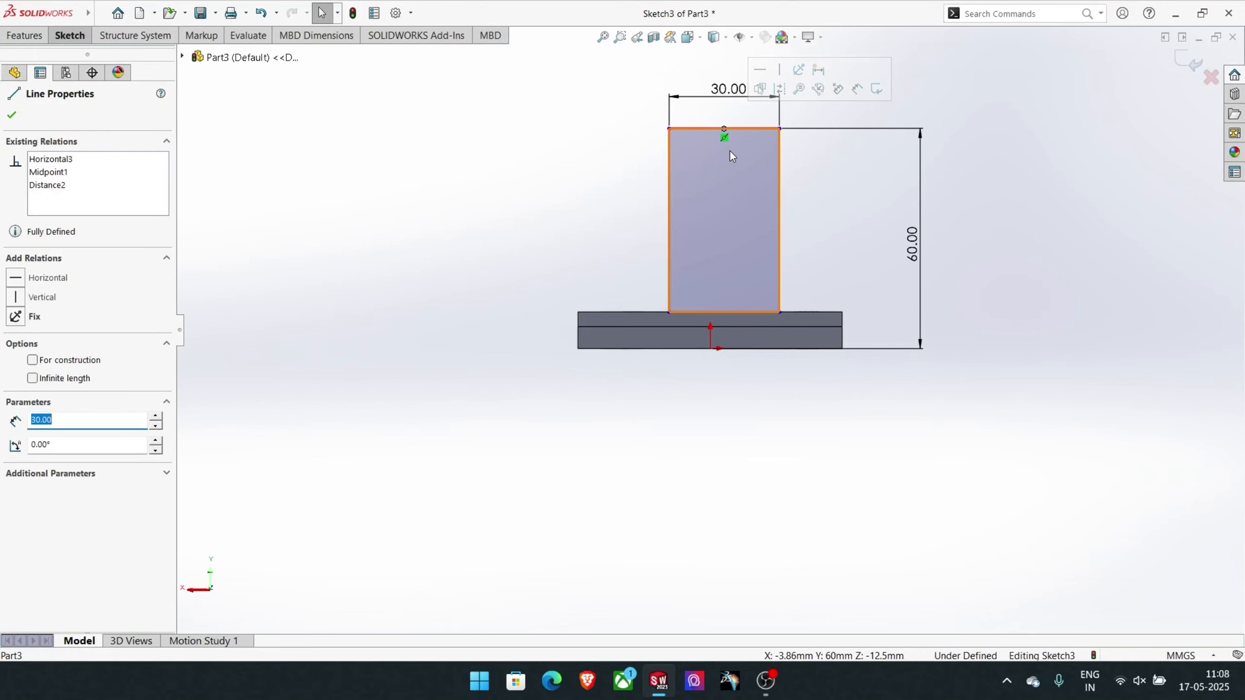
{"action": "left_click", "coordinate": [710, 349], "text": "ctrl"}
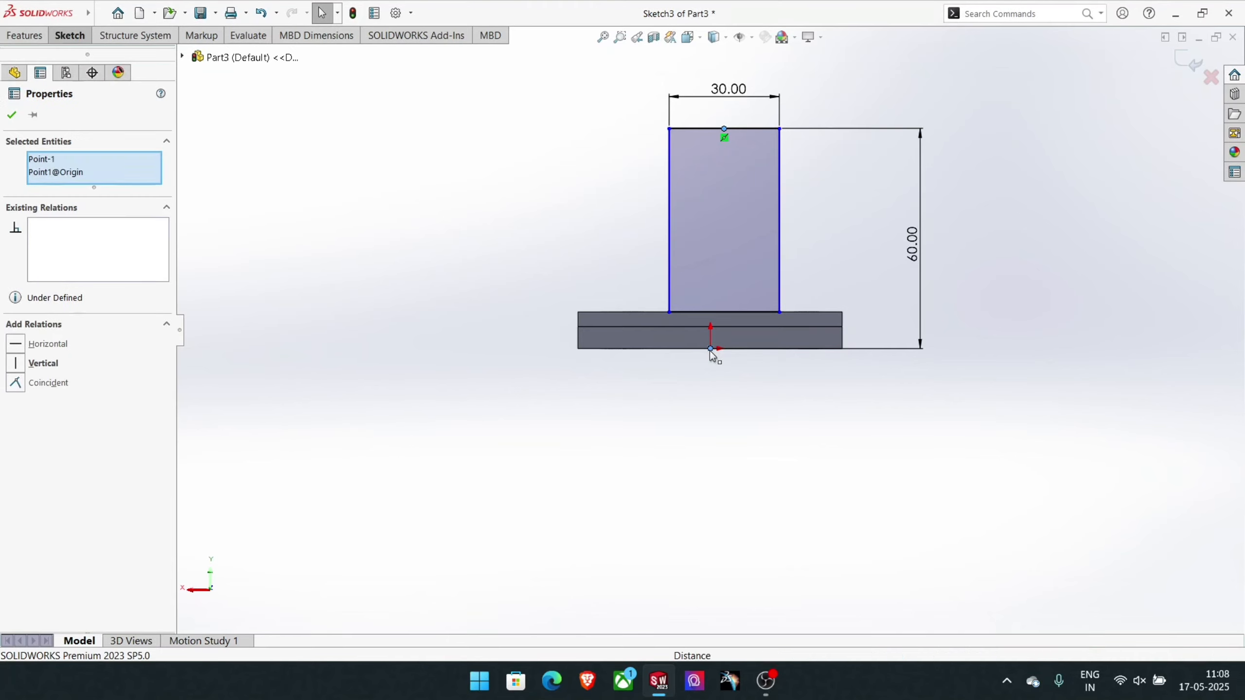
{"action": "left_click", "coordinate": [39, 364]}
{"action": "left_click", "coordinate": [776, 488]}
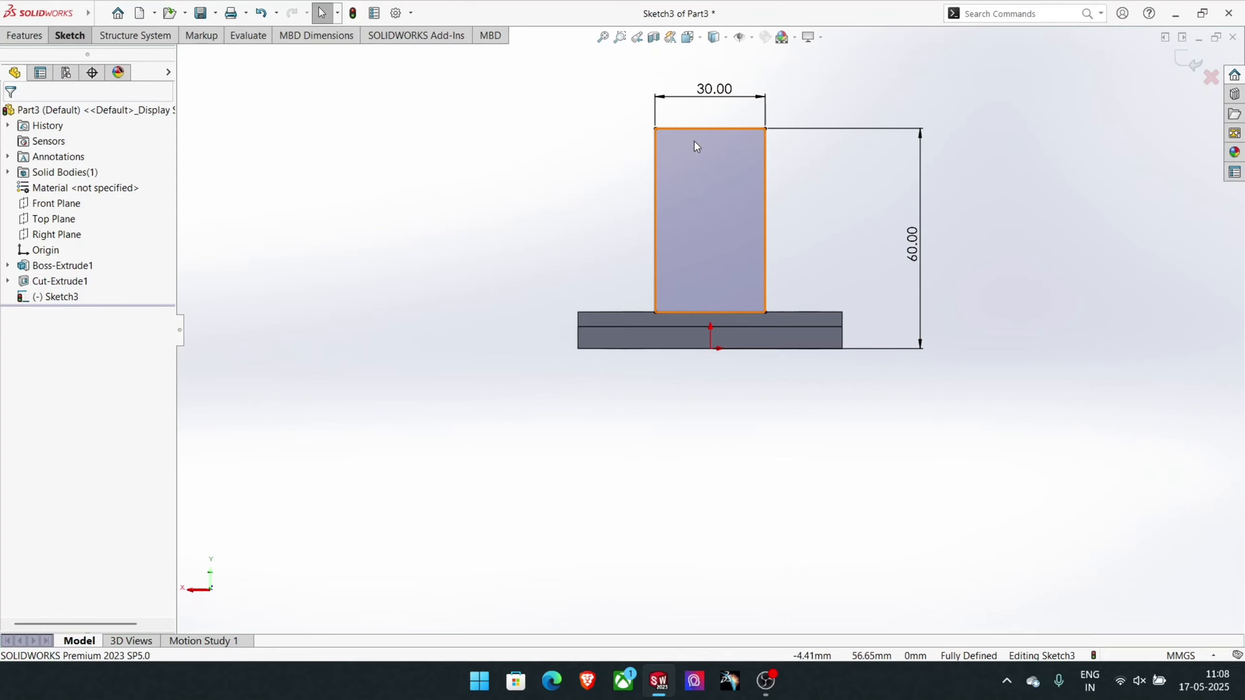
- Draw a 15 mm radius semicircular Centerpoint Arc over the rectangle, centred on its upper edge's midpoint and ending at both upper corners
{"action": "left_click", "coordinate": [70, 38]}
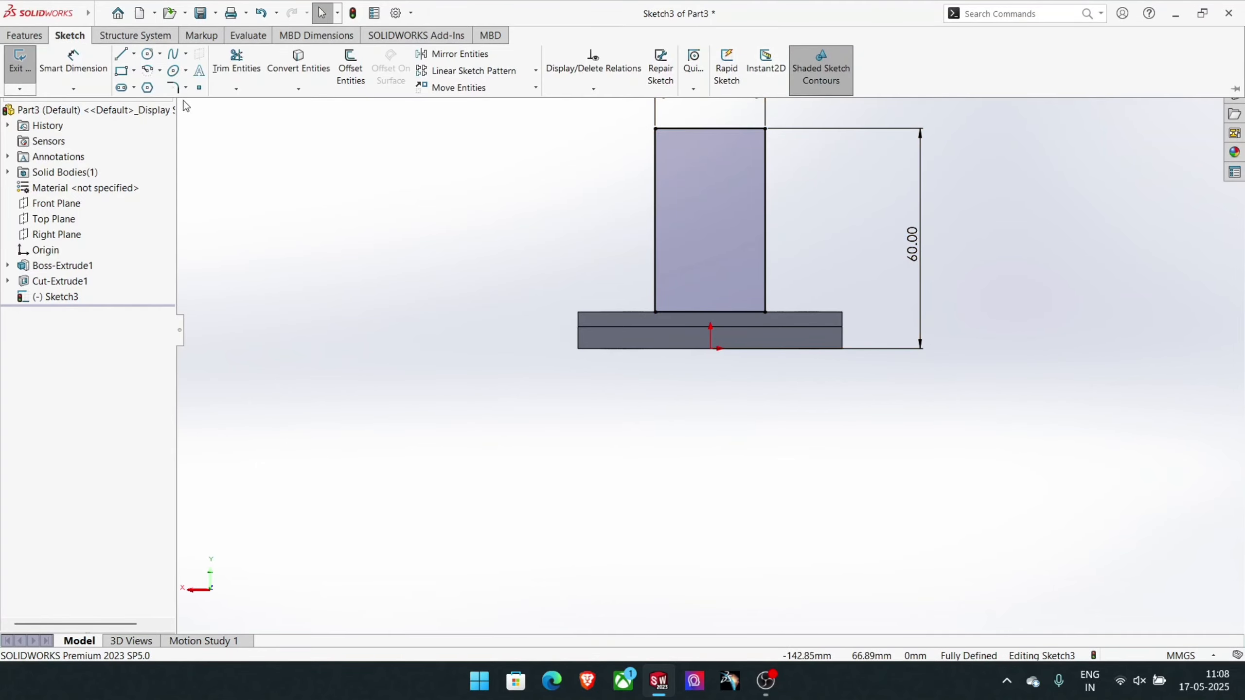
{"action": "left_click", "coordinate": [160, 72]}
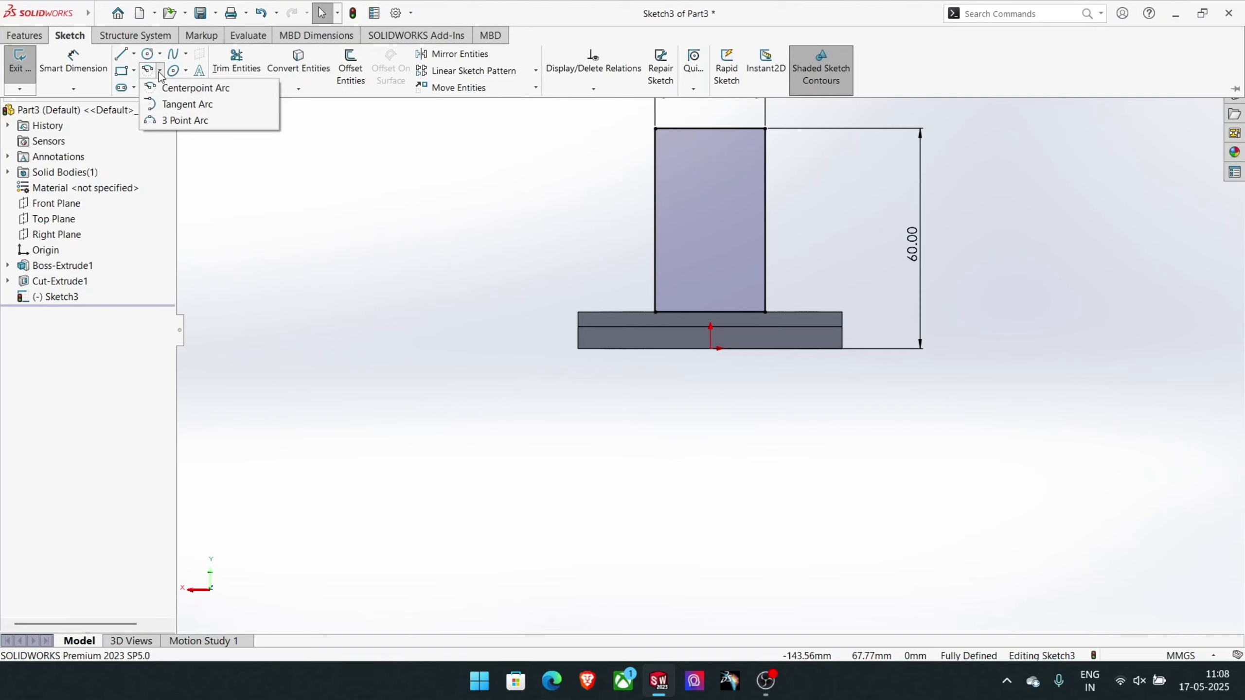
{"action": "left_click", "coordinate": [195, 88]}
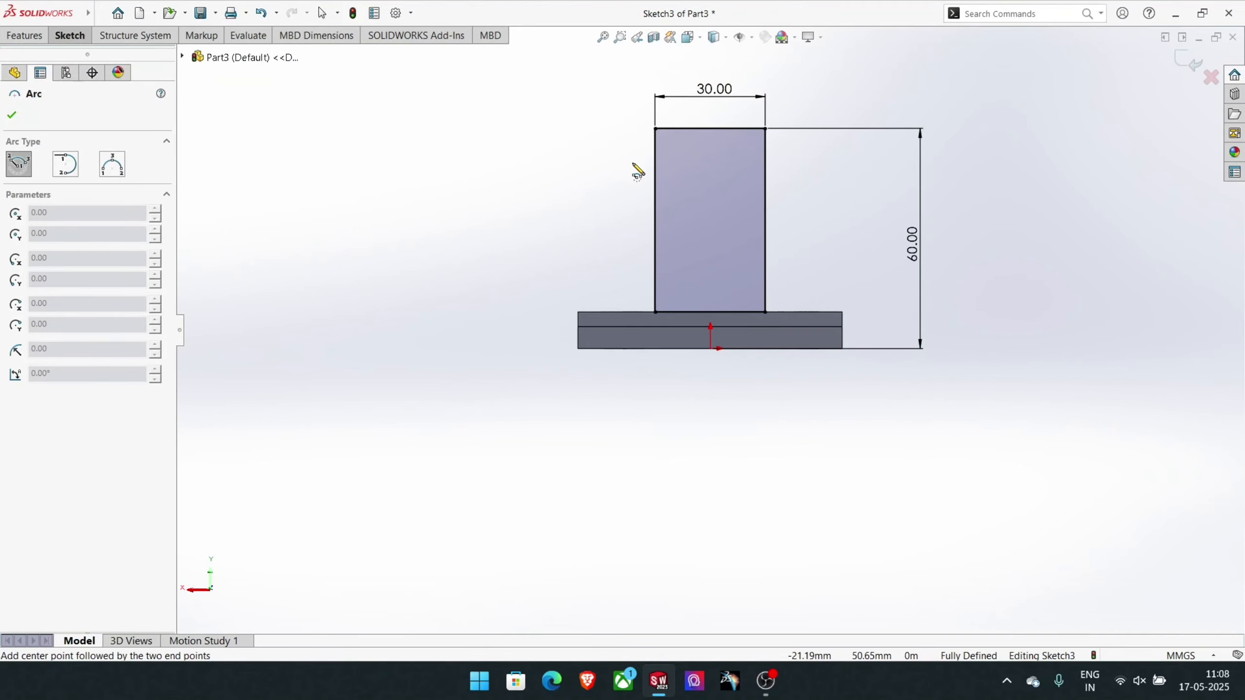
{"action": "left_click", "coordinate": [710, 129]}
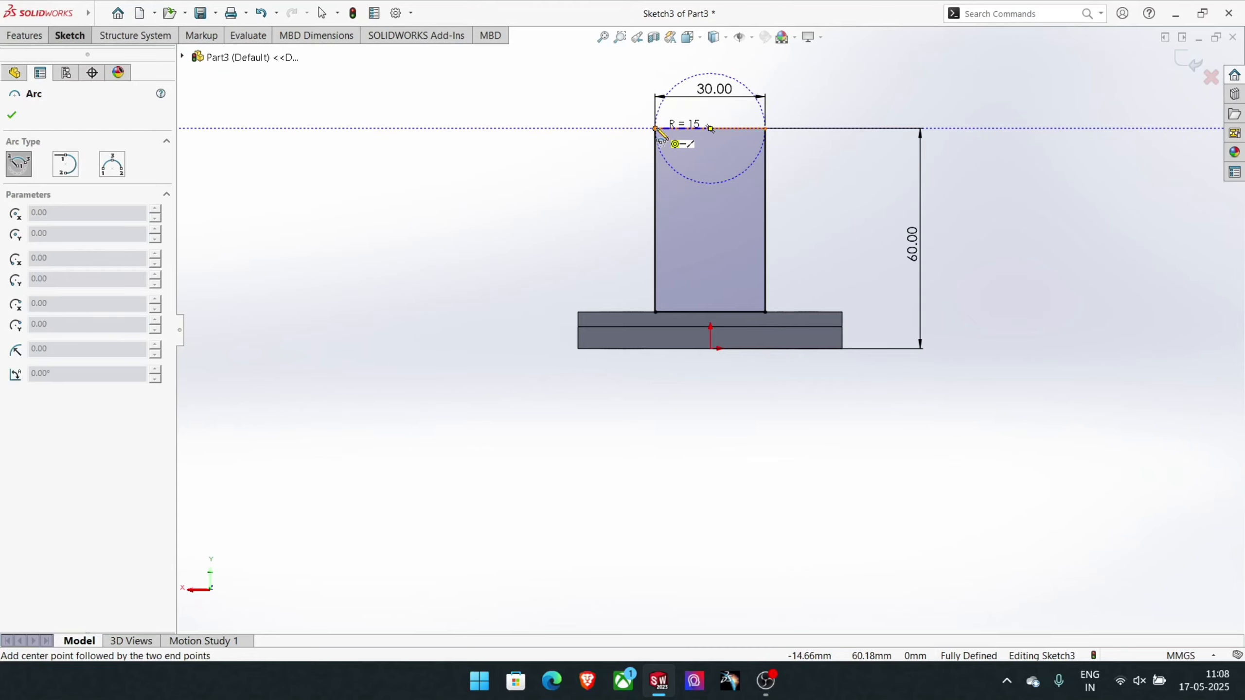
{"action": "left_click", "coordinate": [656, 128]}
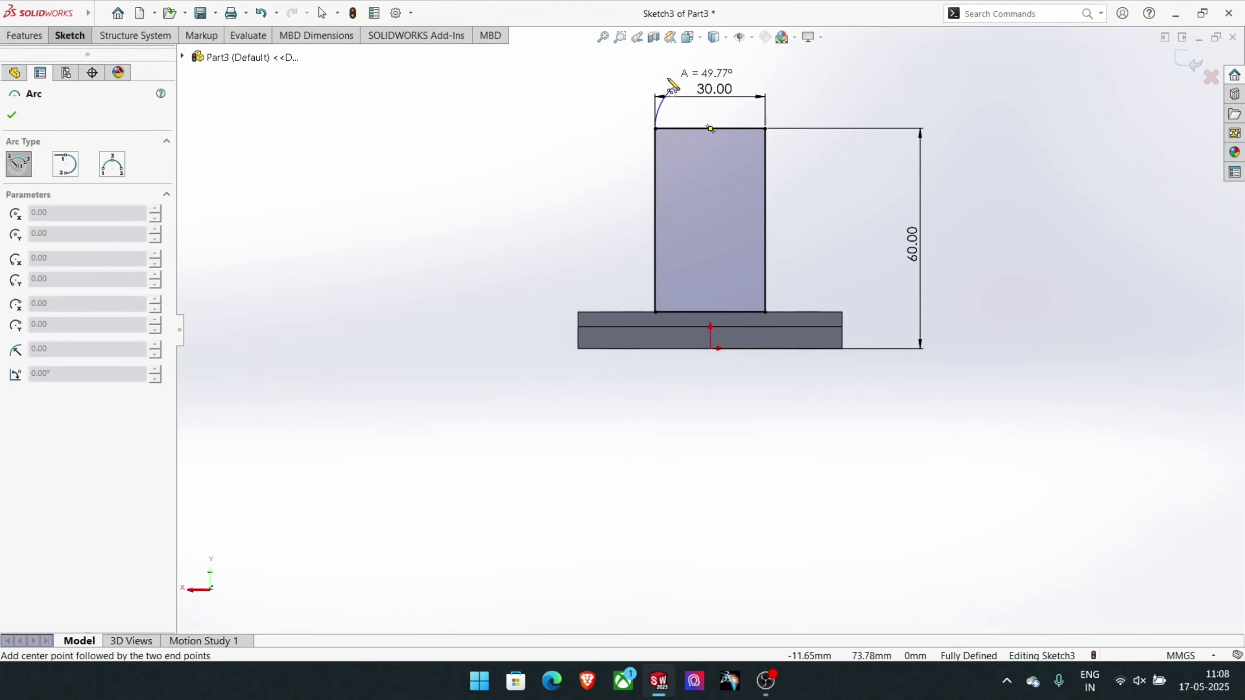
{"action": "left_click", "coordinate": [766, 129]}
{"action": "right_click", "coordinate": [766, 130]}
{"action": "left_click", "coordinate": [806, 138]}
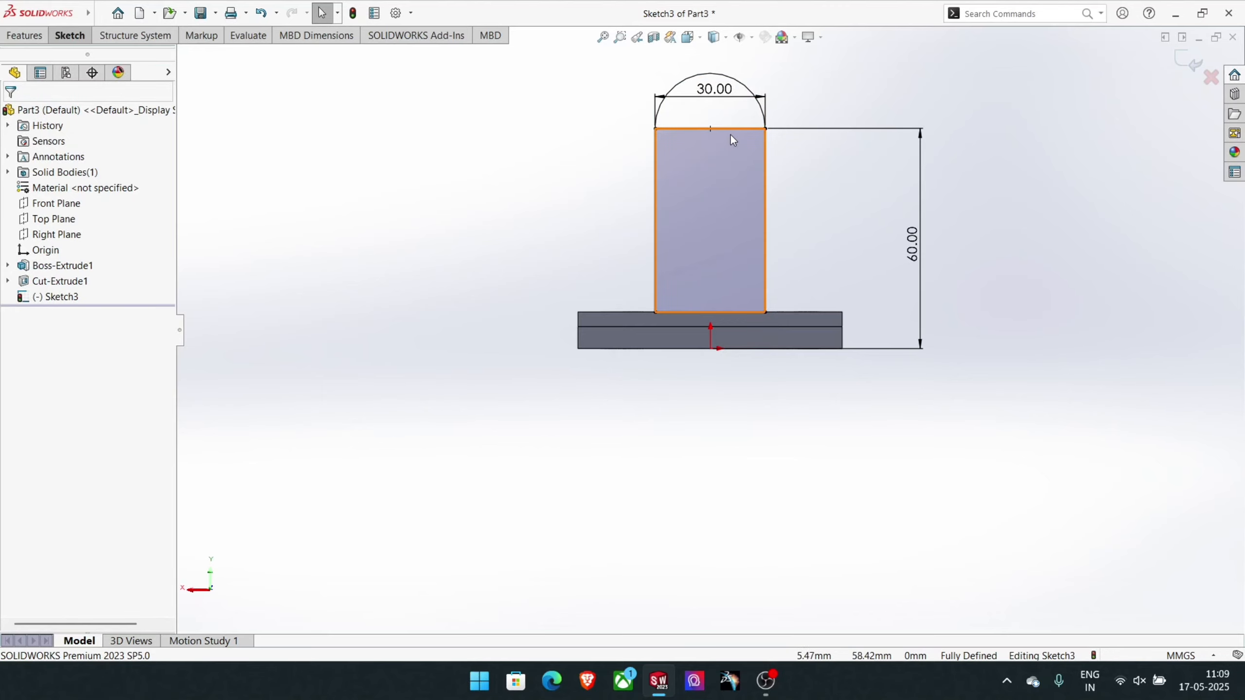
- Trim away the rectangle's upper edge beneath the arc, accepting deletion of its midpoint relation
{"action": "left_click", "coordinate": [70, 35]}
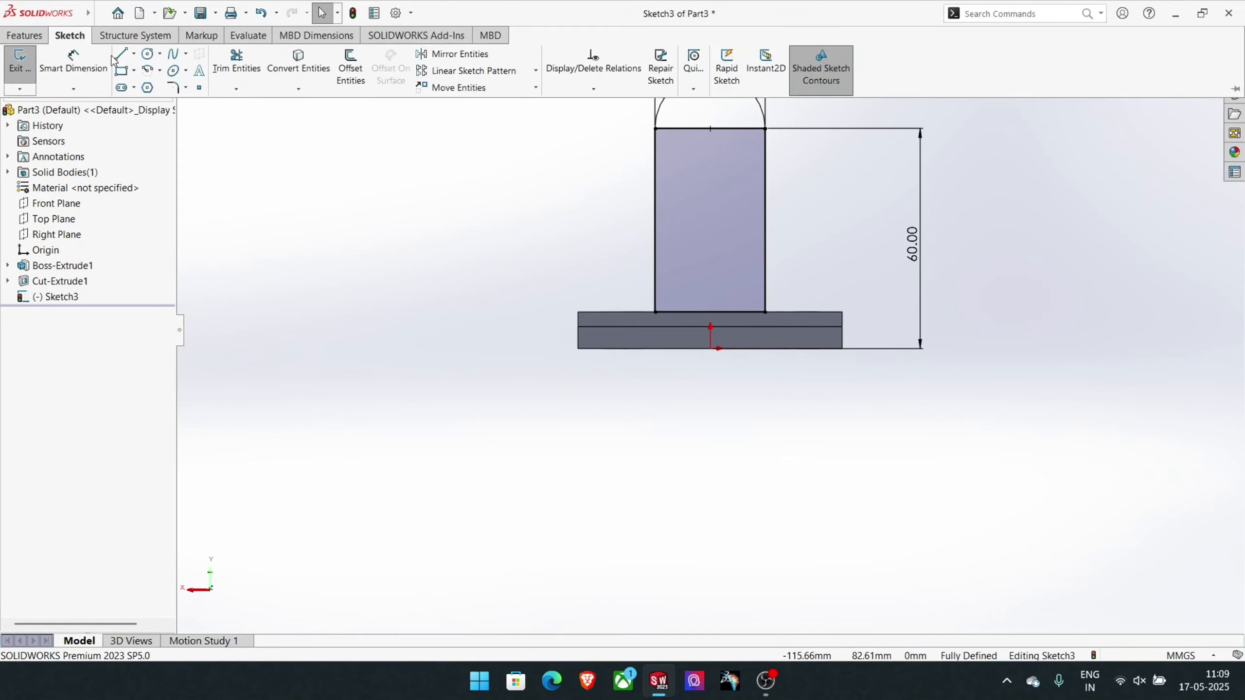
{"action": "left_click", "coordinate": [238, 63]}
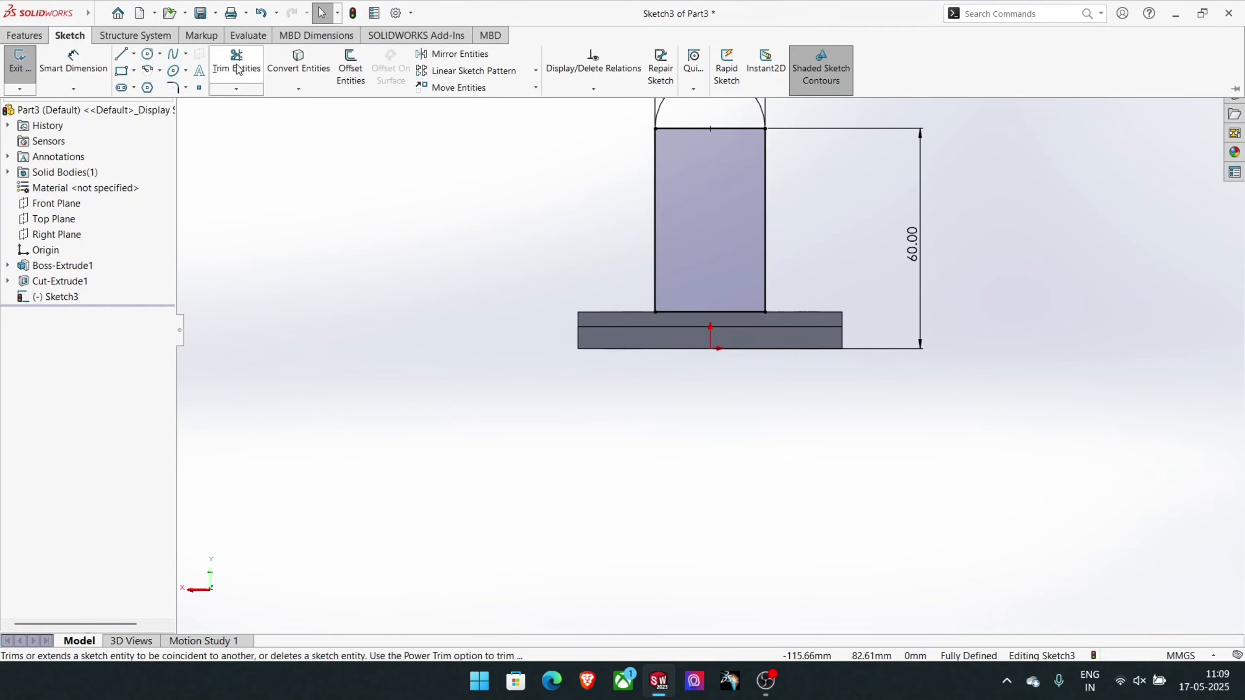
{"action": "left_click", "coordinate": [732, 129]}
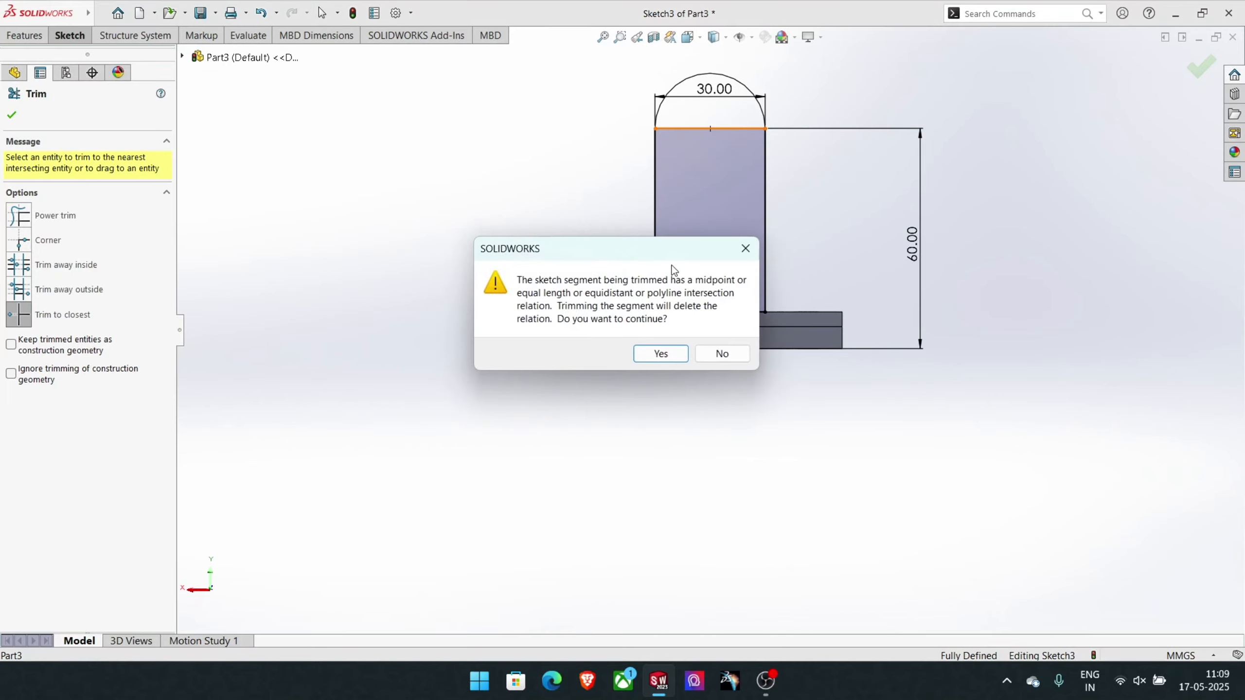
{"action": "left_click", "coordinate": [661, 354]}
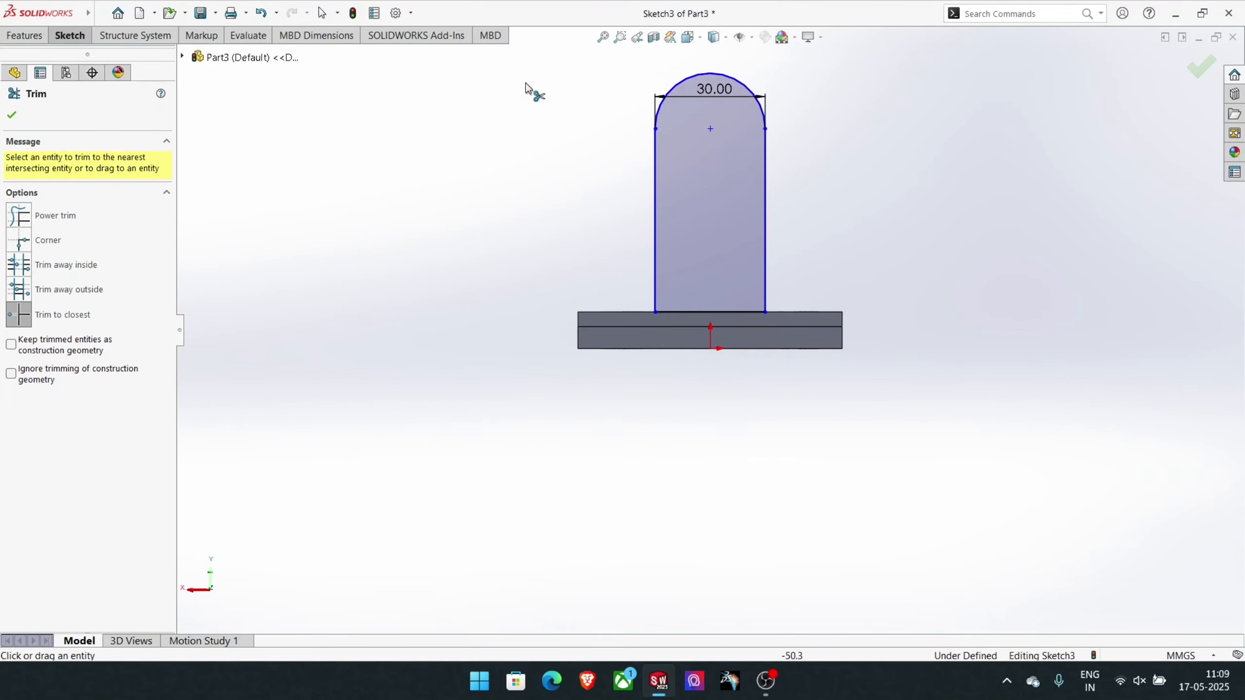
- Dimension the straight left side of the round-topped profile at 50 mm
{"action": "left_click", "coordinate": [53, 30]}
{"action": "left_click", "coordinate": [73, 60]}
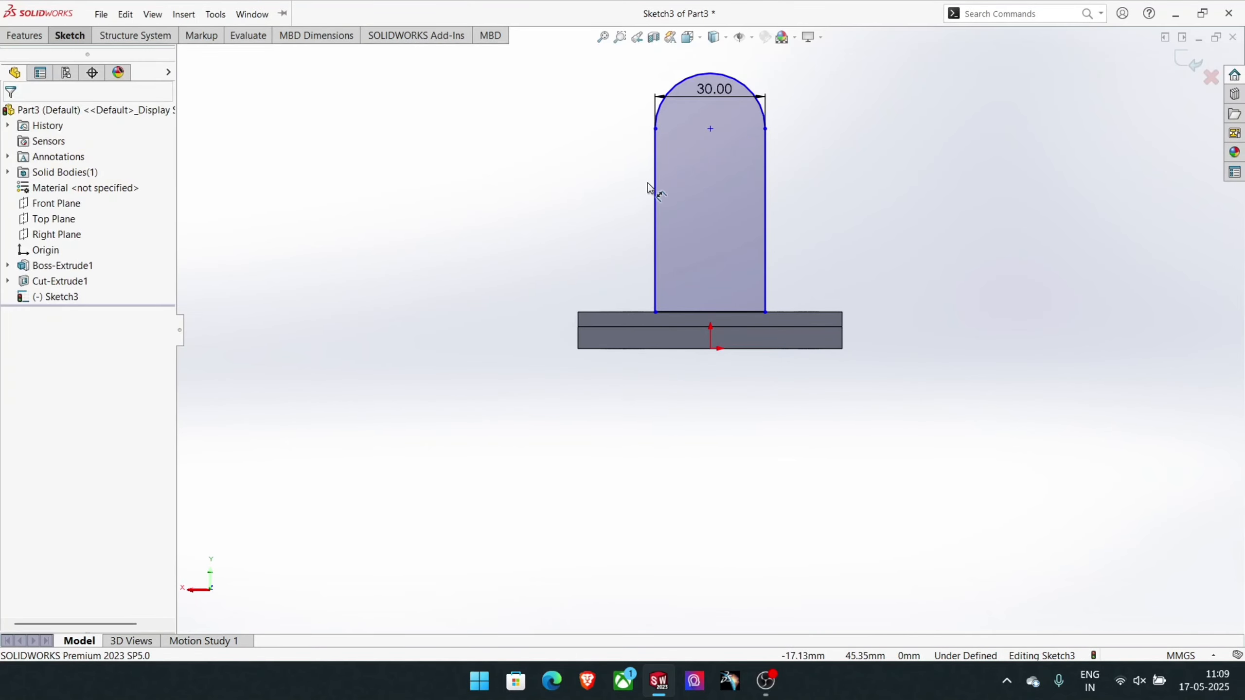
{"action": "left_click", "coordinate": [656, 189]}
{"action": "left_click", "coordinate": [555, 197]}
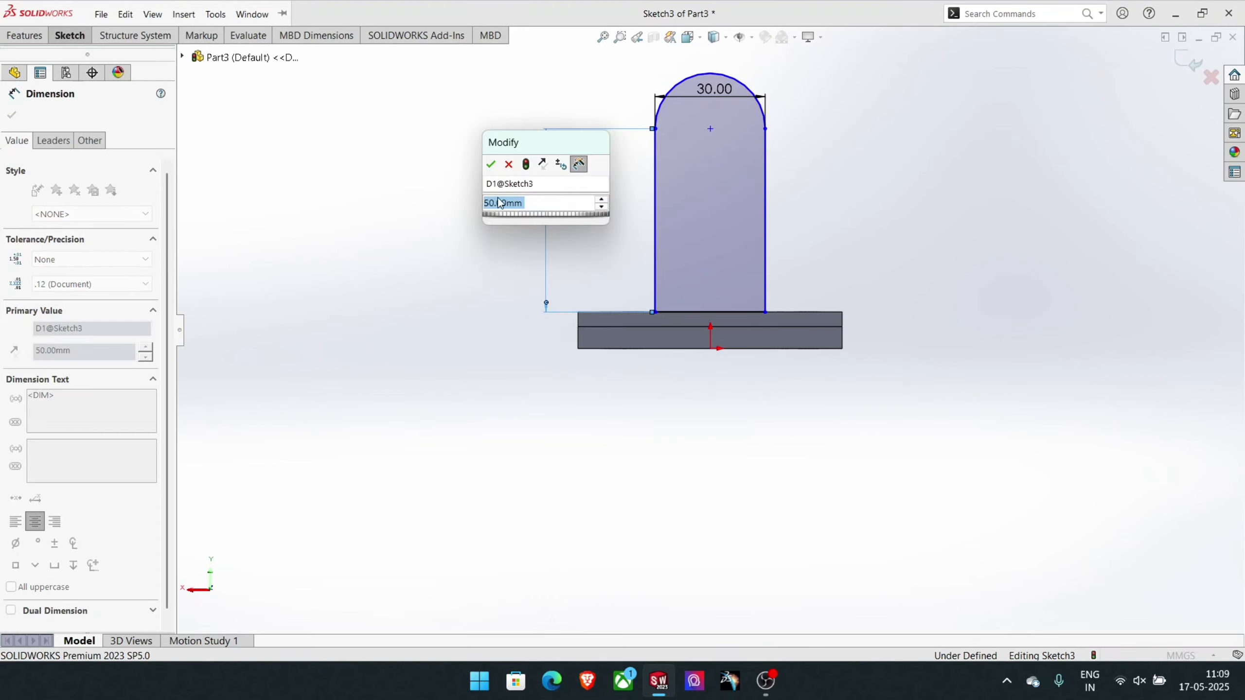
{"action": "left_click", "coordinate": [491, 165]}
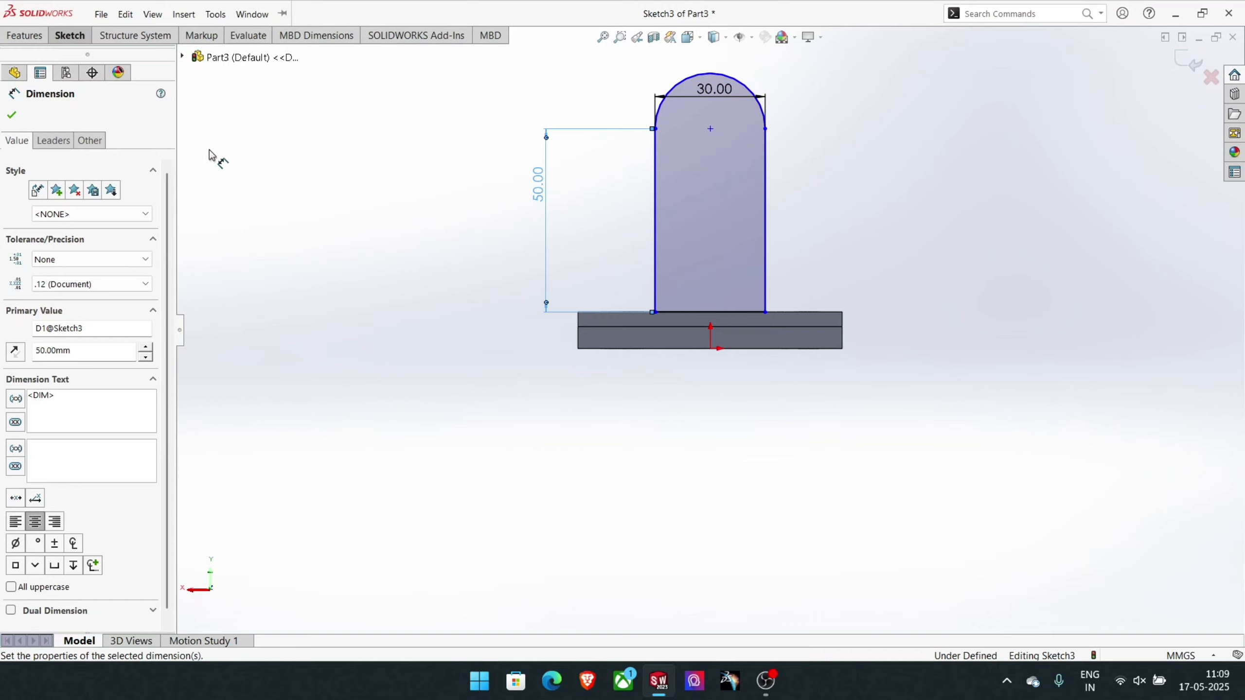
- Draw a circle about 12.7 mm in diameter centred on the arc's centre point
{"action": "left_click", "coordinate": [86, 37]}
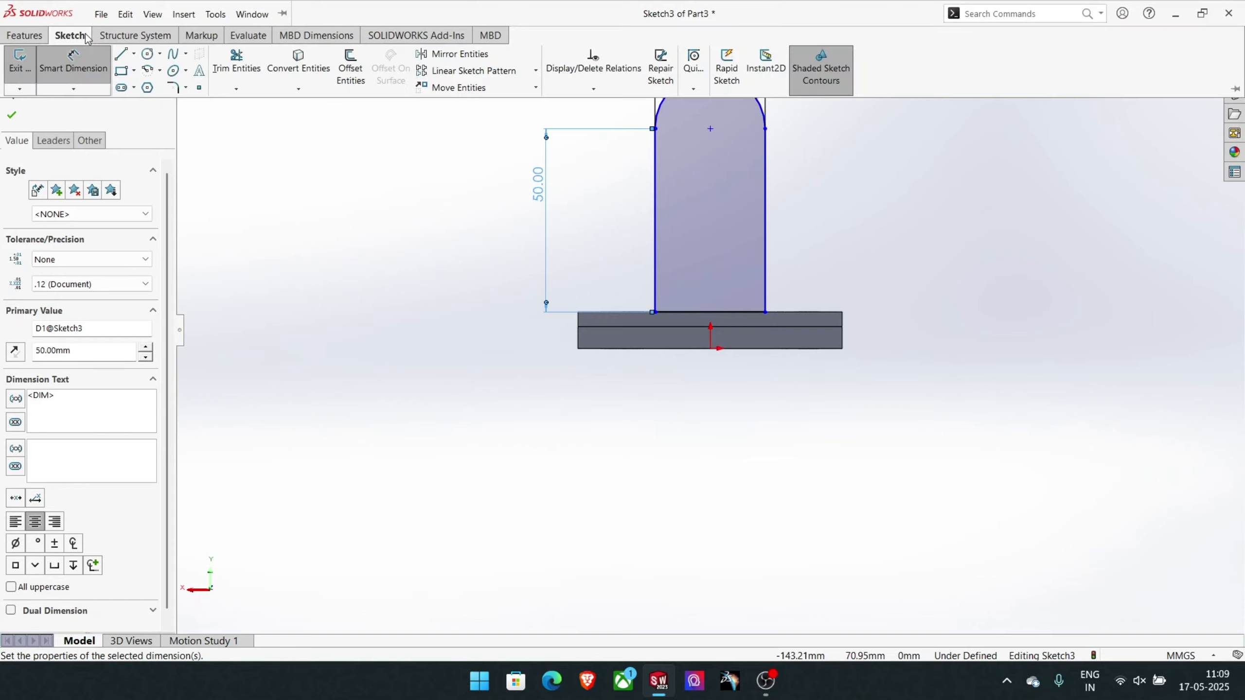
{"action": "left_click", "coordinate": [148, 54]}
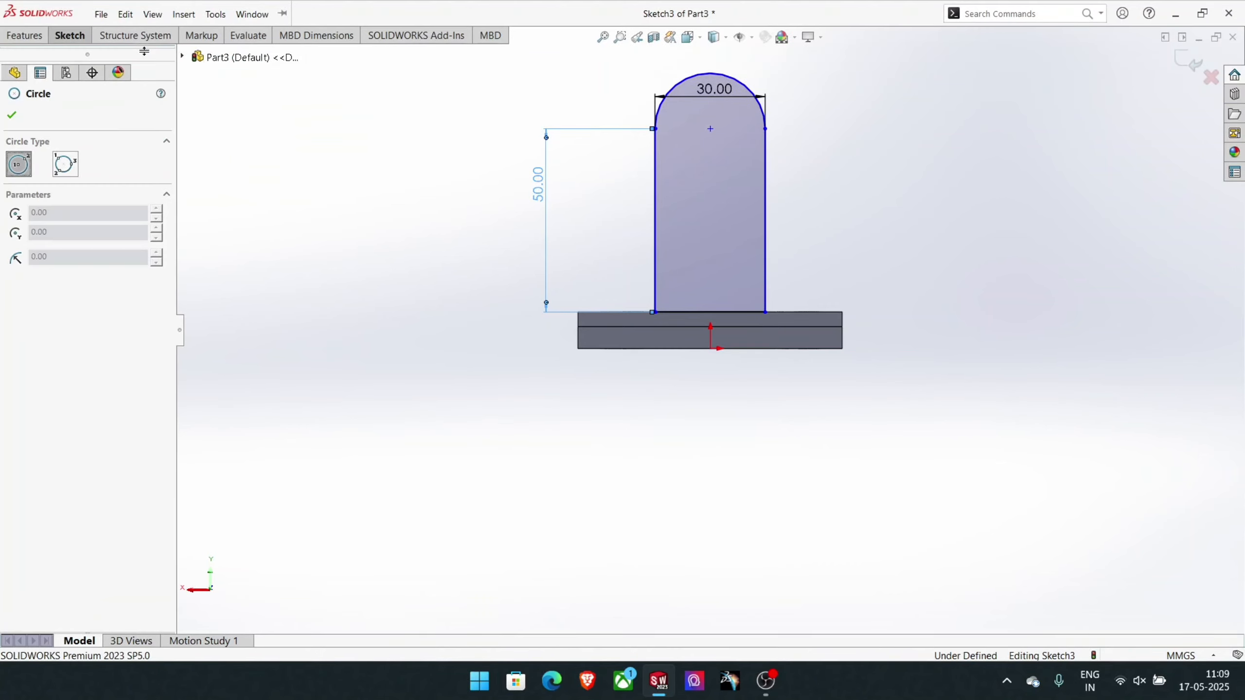
{"action": "left_click", "coordinate": [710, 128]}
{"action": "left_click", "coordinate": [712, 153]}
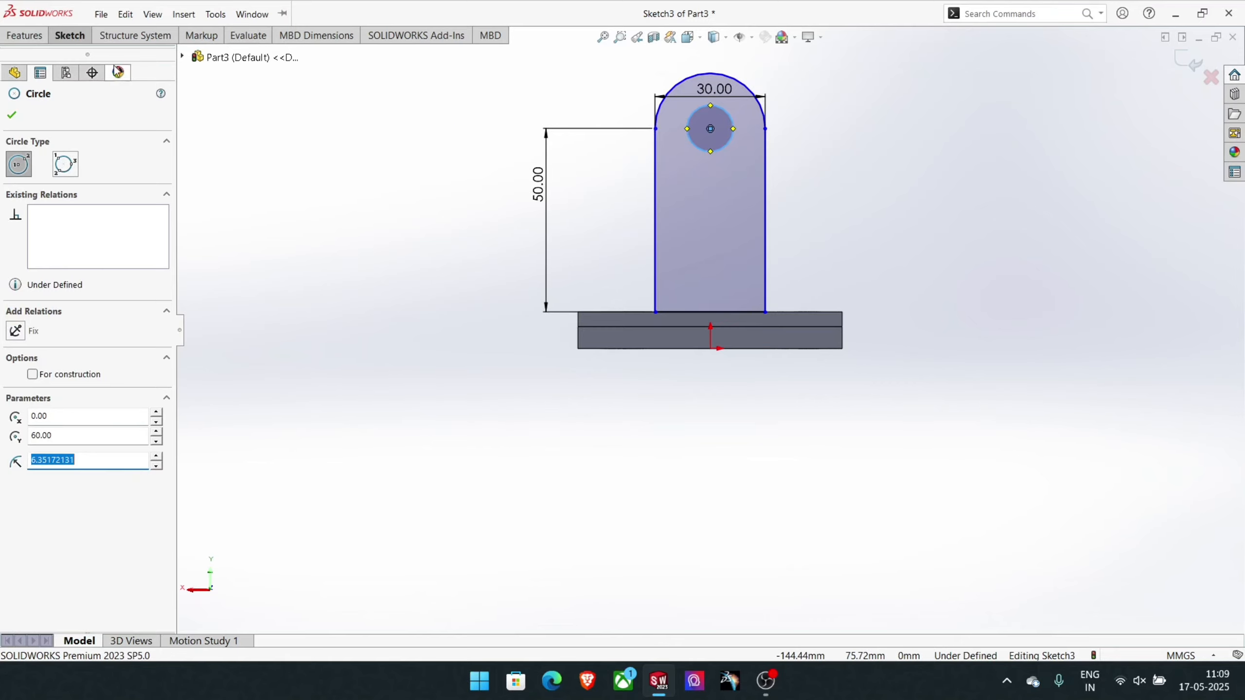
- Dimension the circle inside the rounded top and set its diameter to 12 mm
{"action": "left_click", "coordinate": [59, 39]}
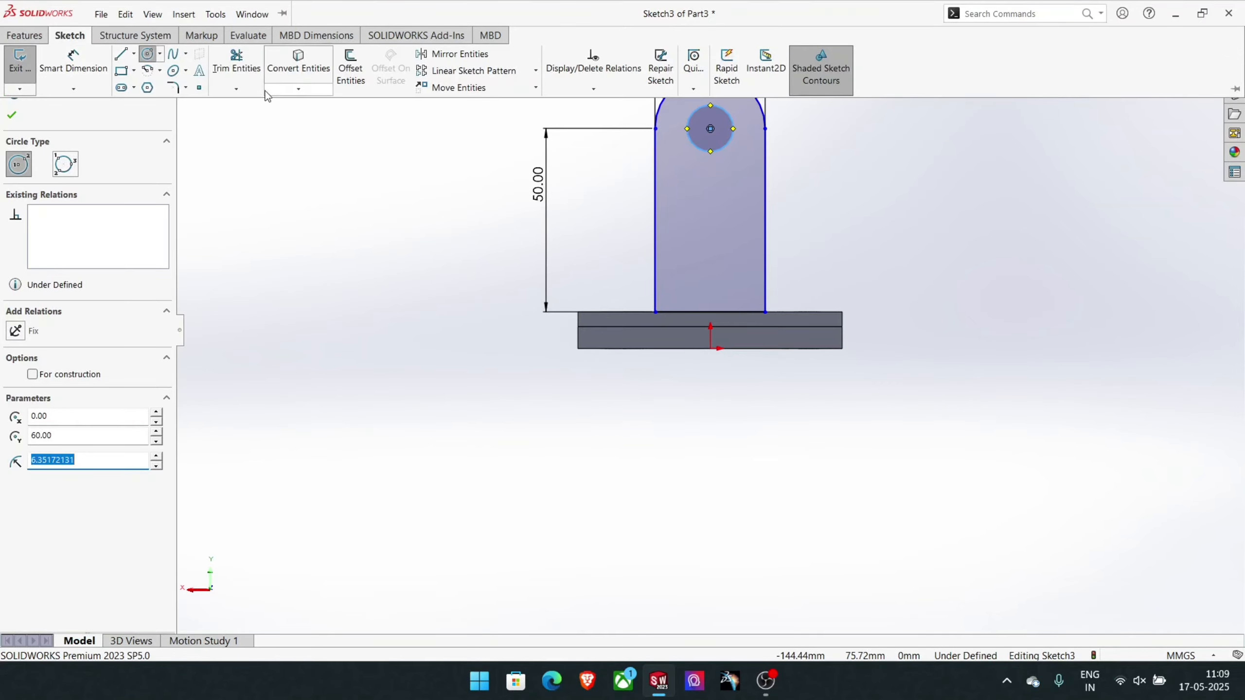
{"action": "left_click", "coordinate": [236, 62]}
{"action": "left_click", "coordinate": [57, 40]}
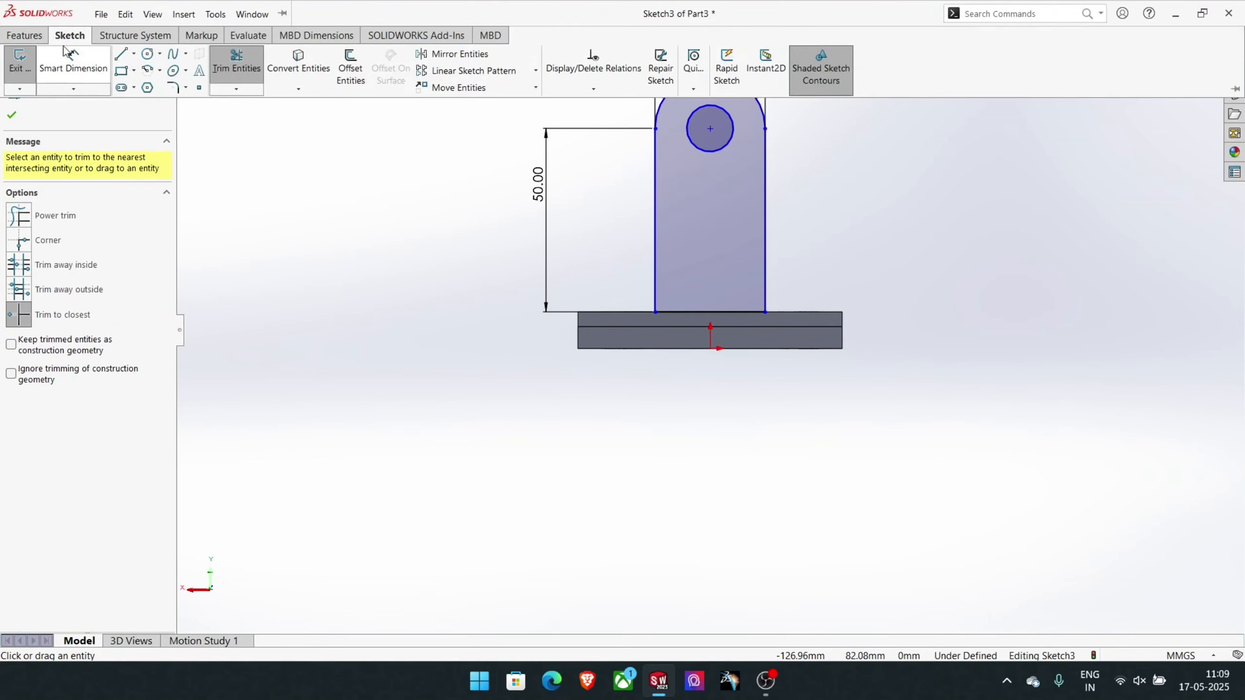
{"action": "left_click", "coordinate": [68, 59]}
{"action": "left_click", "coordinate": [722, 150]}
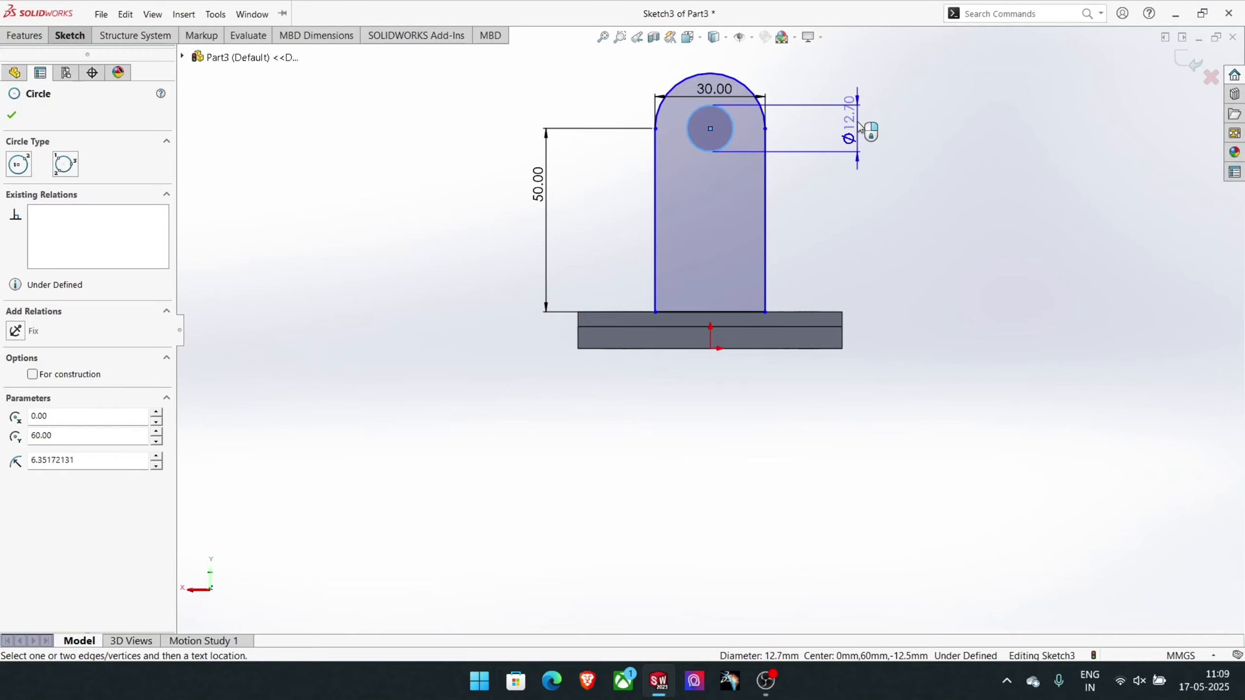
{"action": "left_click", "coordinate": [858, 128]}
{"action": "type", "text": "12"}
{"action": "key", "text": "Return"}
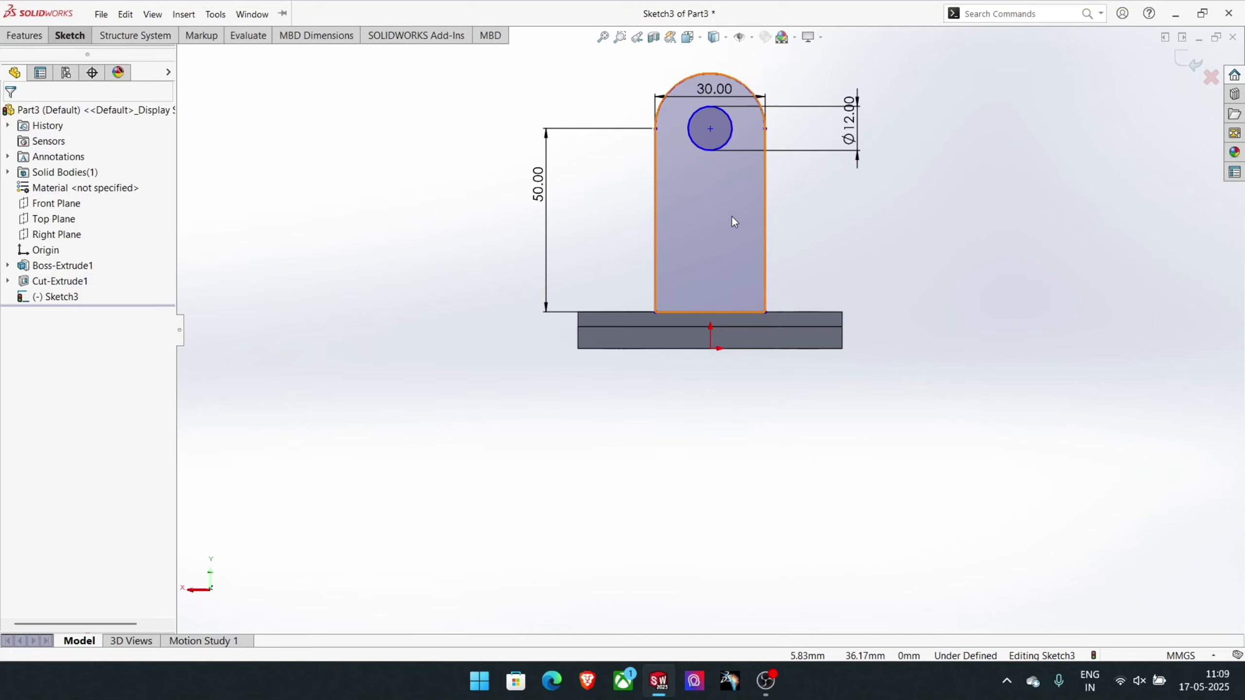
- Sketch a 90° centerpoint arc with a radius of about 16.6 mm between the upright's right side and the plate's upper edge
{"action": "left_click", "coordinate": [75, 37]}
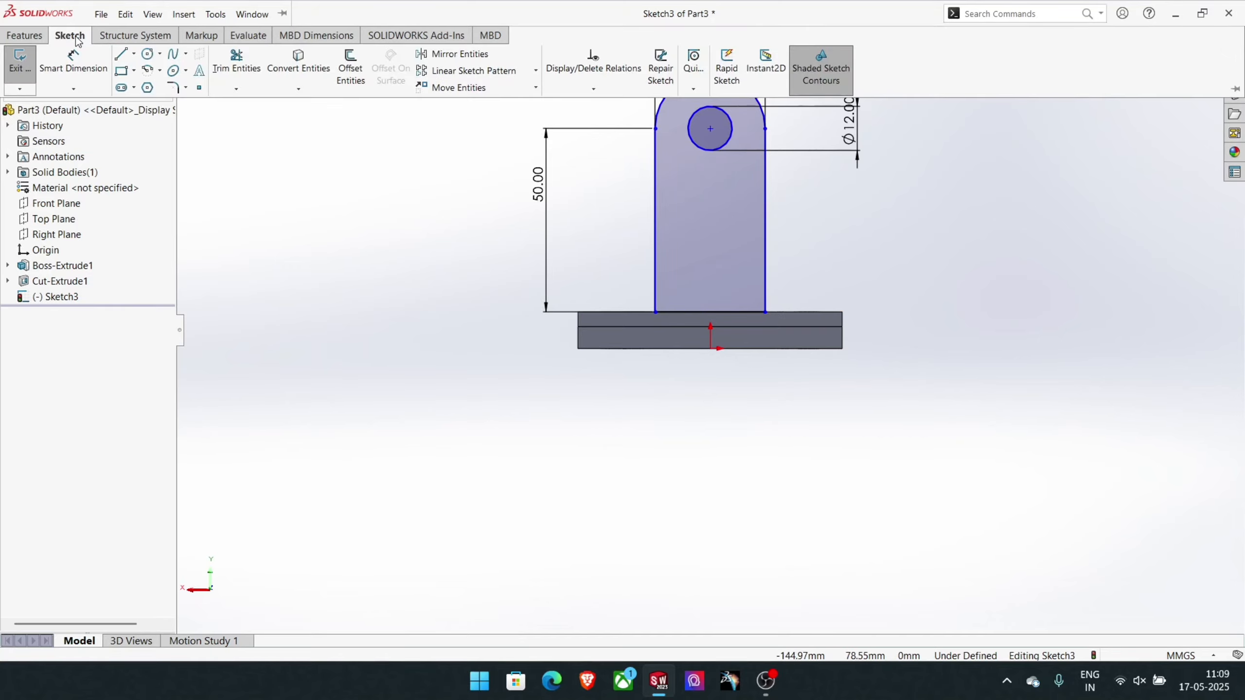
{"action": "left_click", "coordinate": [149, 71]}
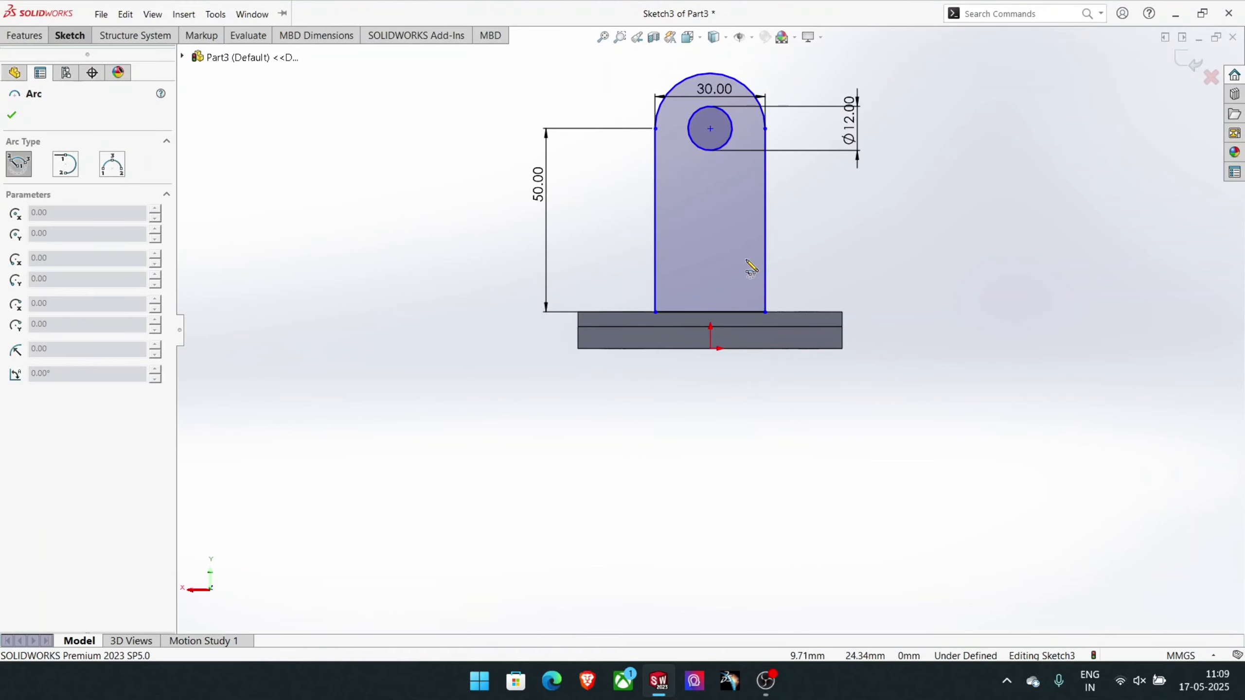
{"action": "left_click", "coordinate": [826, 250]}
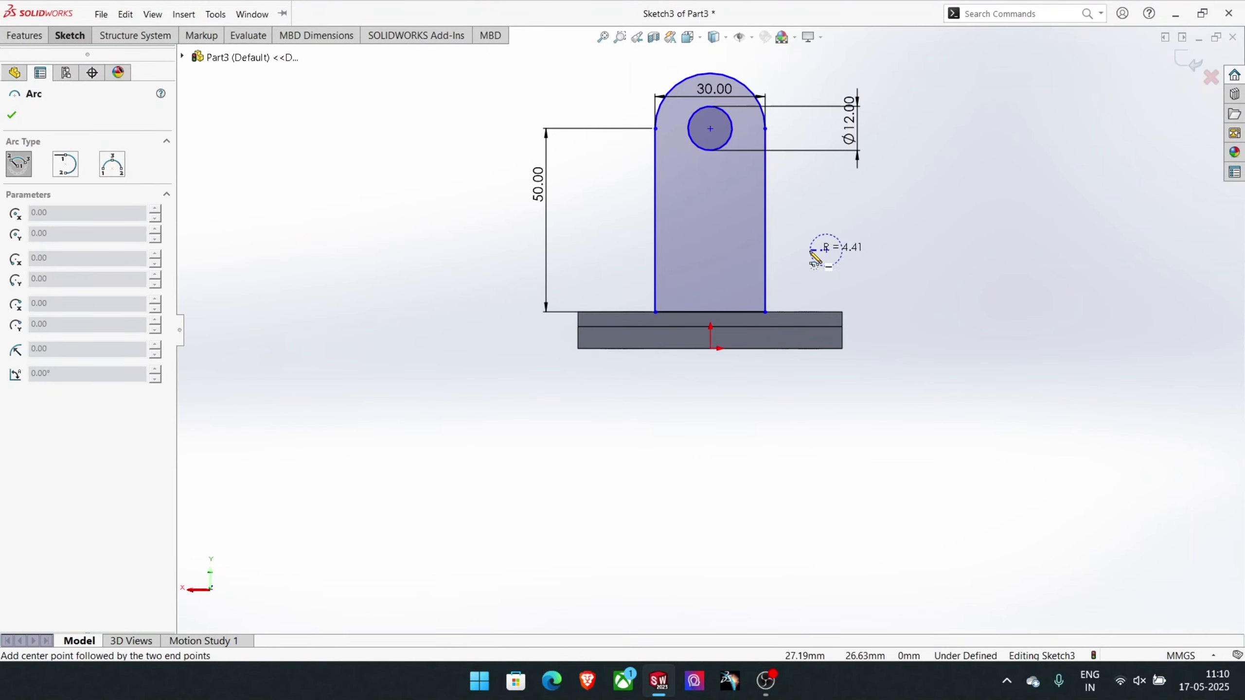
{"action": "left_click", "coordinate": [766, 254]}
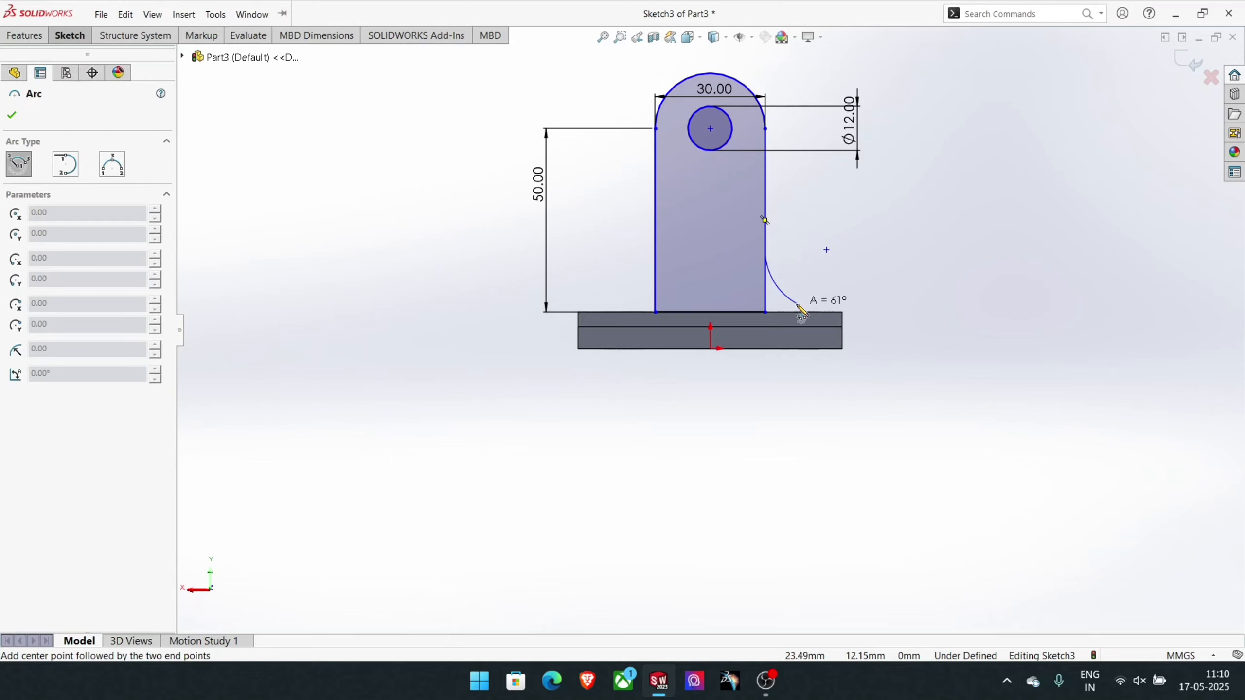
{"action": "left_click", "coordinate": [826, 318]}
{"action": "right_click", "coordinate": [870, 300]}
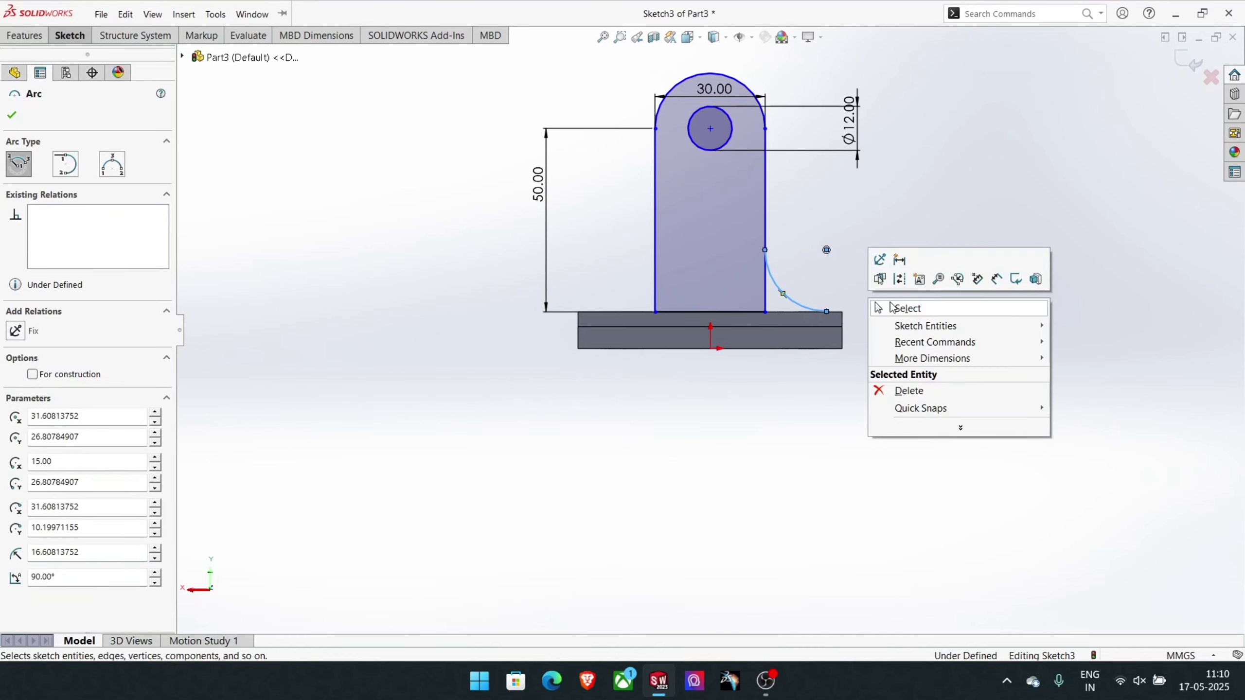
{"action": "left_click", "coordinate": [892, 307]}
- Dimension the arc beside the upright and set its radius to 15 mm
{"action": "left_click", "coordinate": [105, 8]}
{"action": "left_click", "coordinate": [77, 36]}
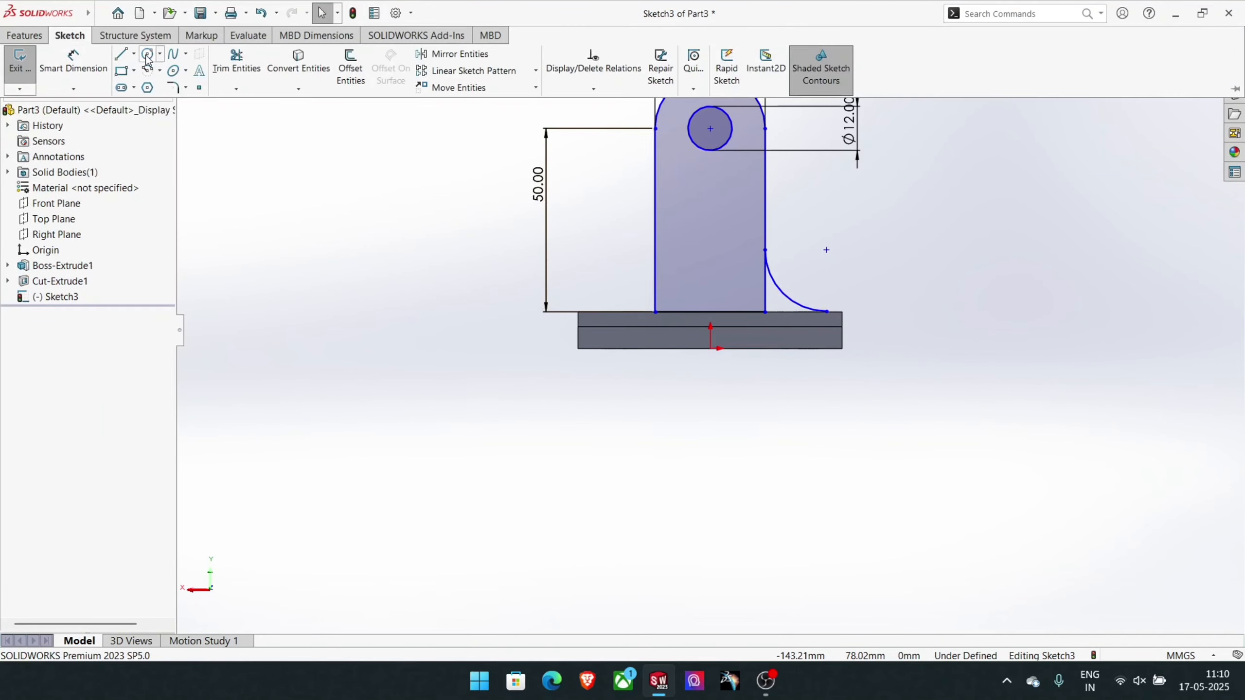
{"action": "left_click", "coordinate": [87, 60]}
{"action": "left_click", "coordinate": [783, 289]}
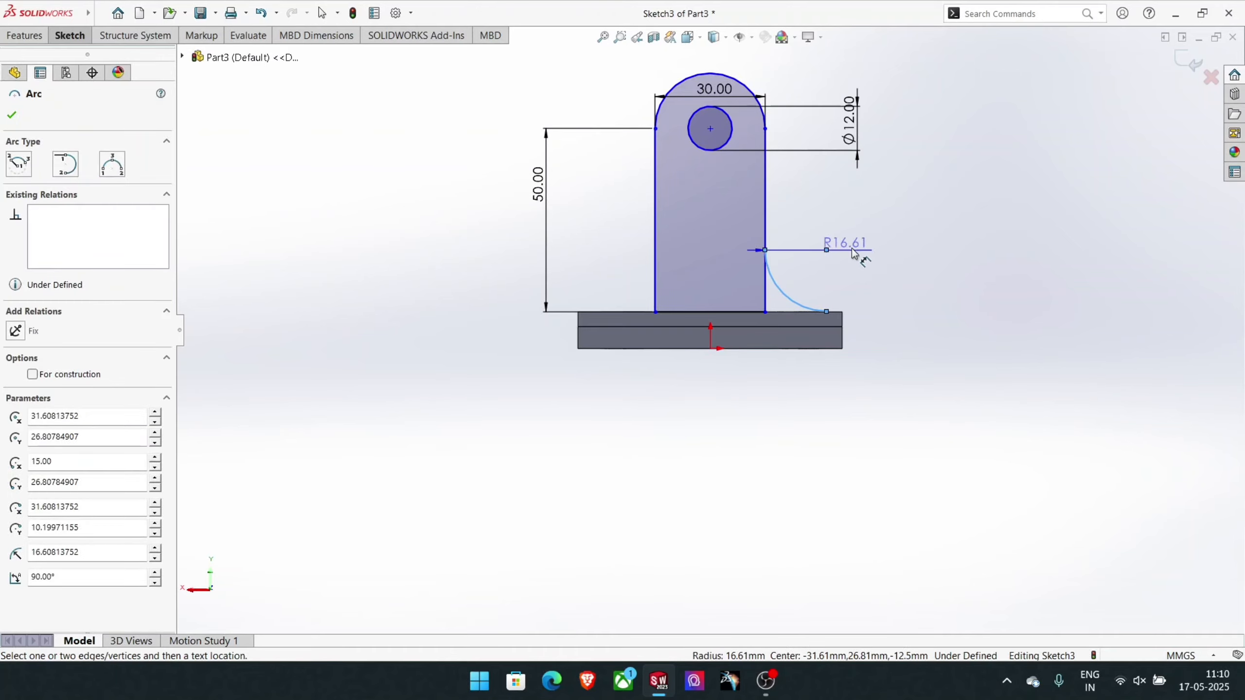
{"action": "left_click", "coordinate": [918, 240]}
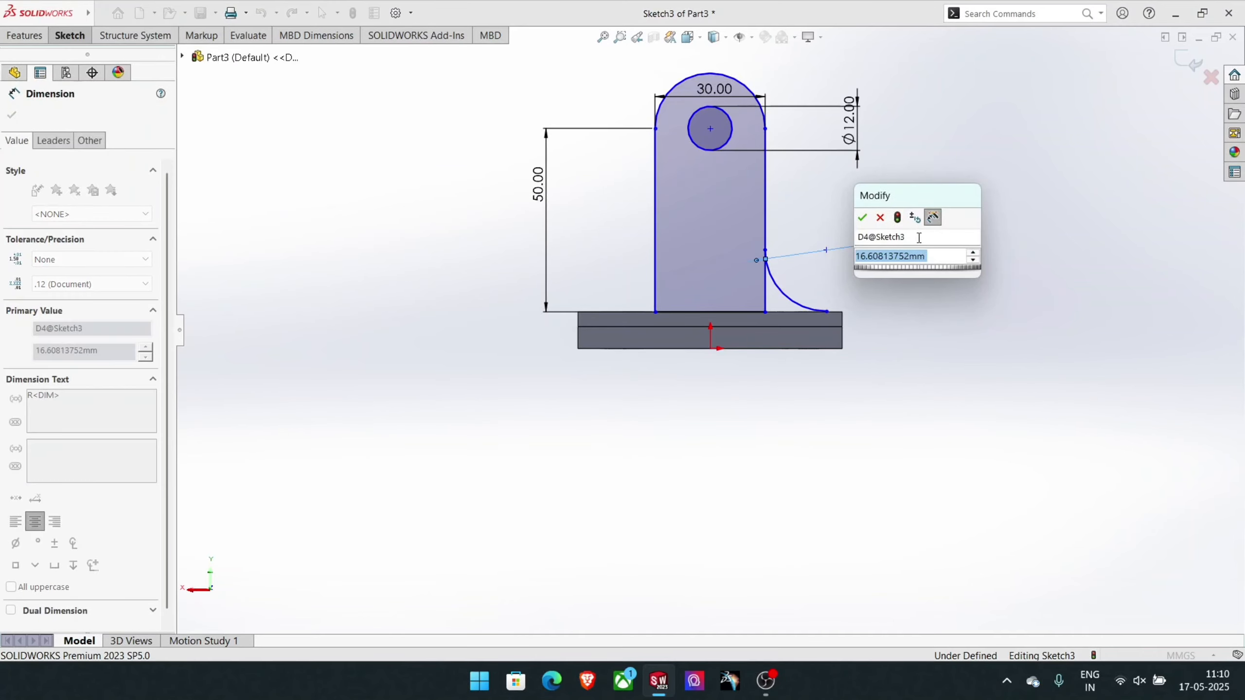
{"action": "type", "text": "15"}
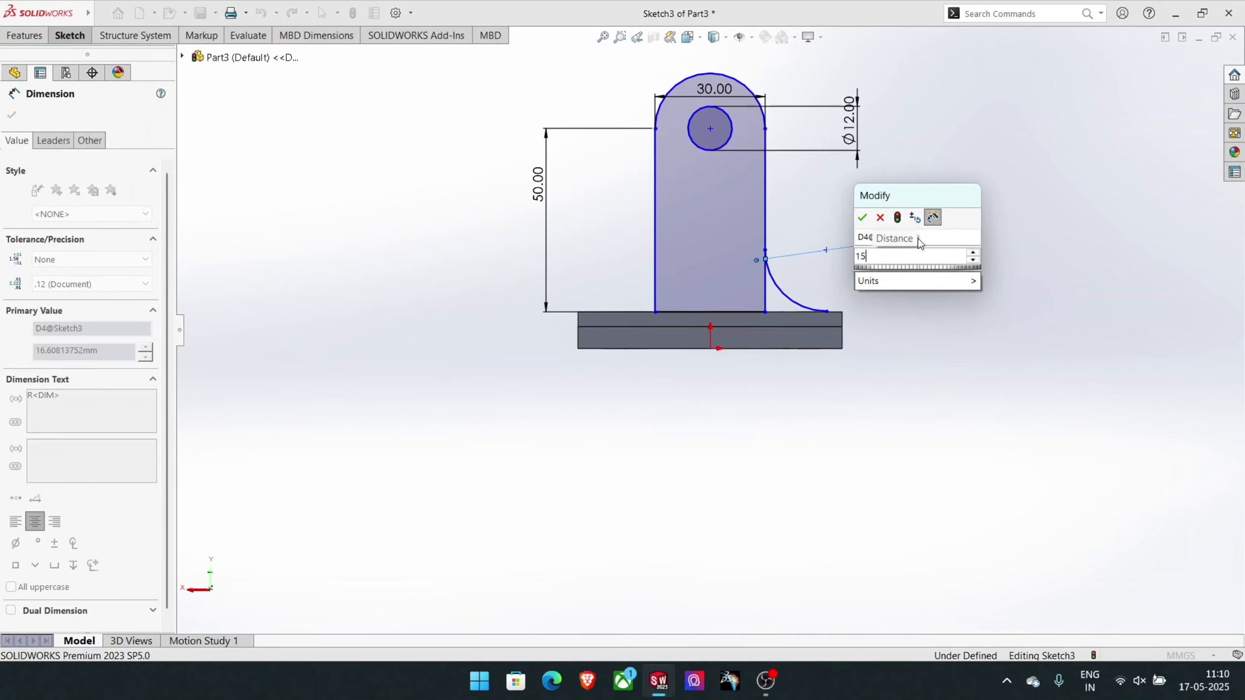
{"action": "key", "text": "Return"}
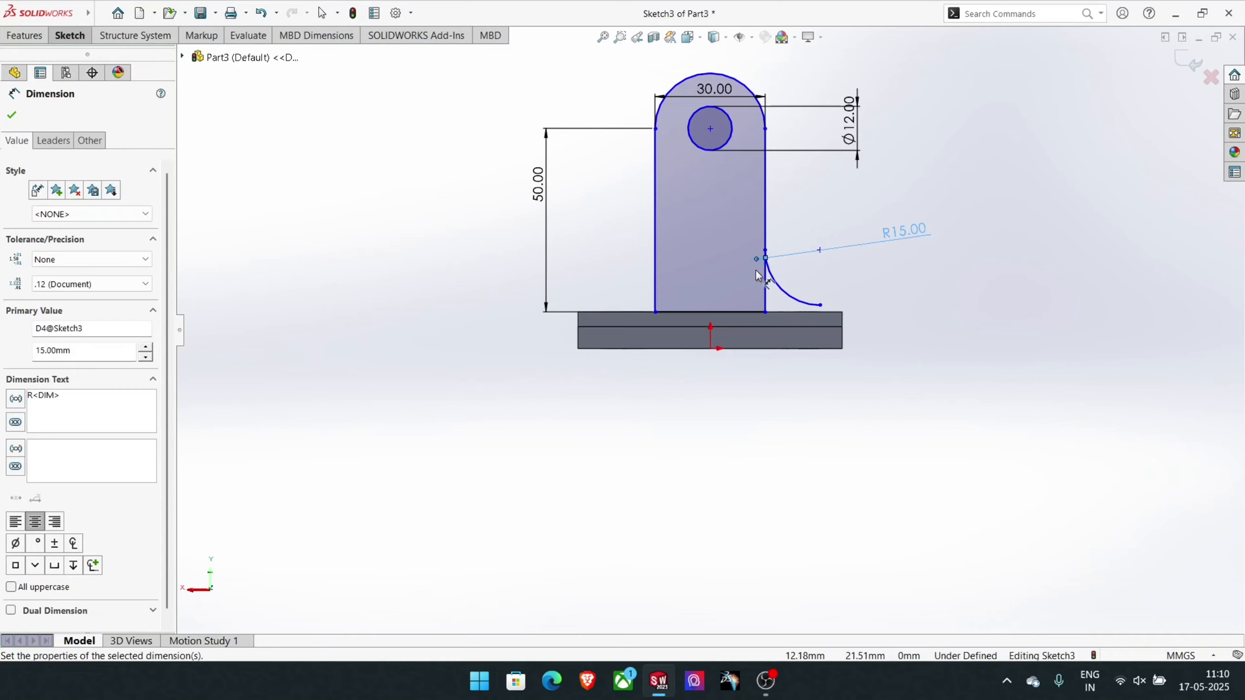
- Draw a 75 mm vertical centerline from the origin to the top of the upright's rounded end
{"action": "scroll", "coordinate": [786, 279], "scroll_direction": "down", "scroll_amount": 2}
{"action": "scroll", "coordinate": [786, 278], "scroll_direction": "up", "scroll_amount": 2}
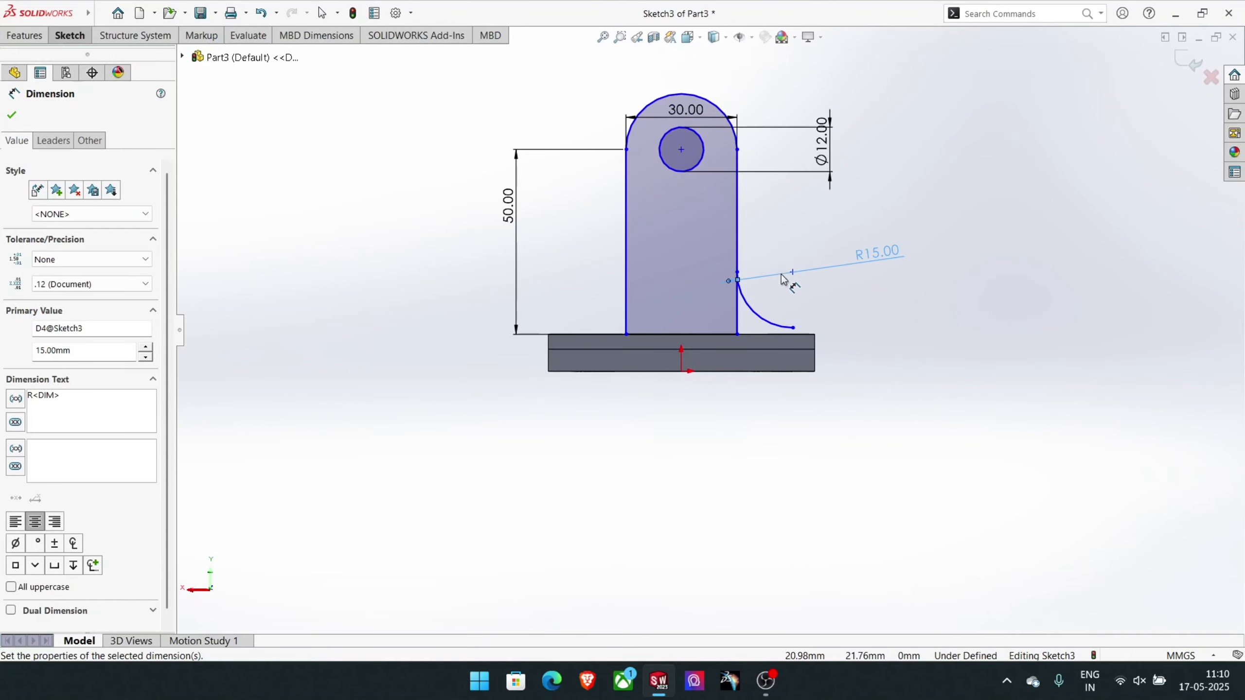
{"action": "left_click", "coordinate": [63, 37]}
{"action": "left_click", "coordinate": [133, 53]}
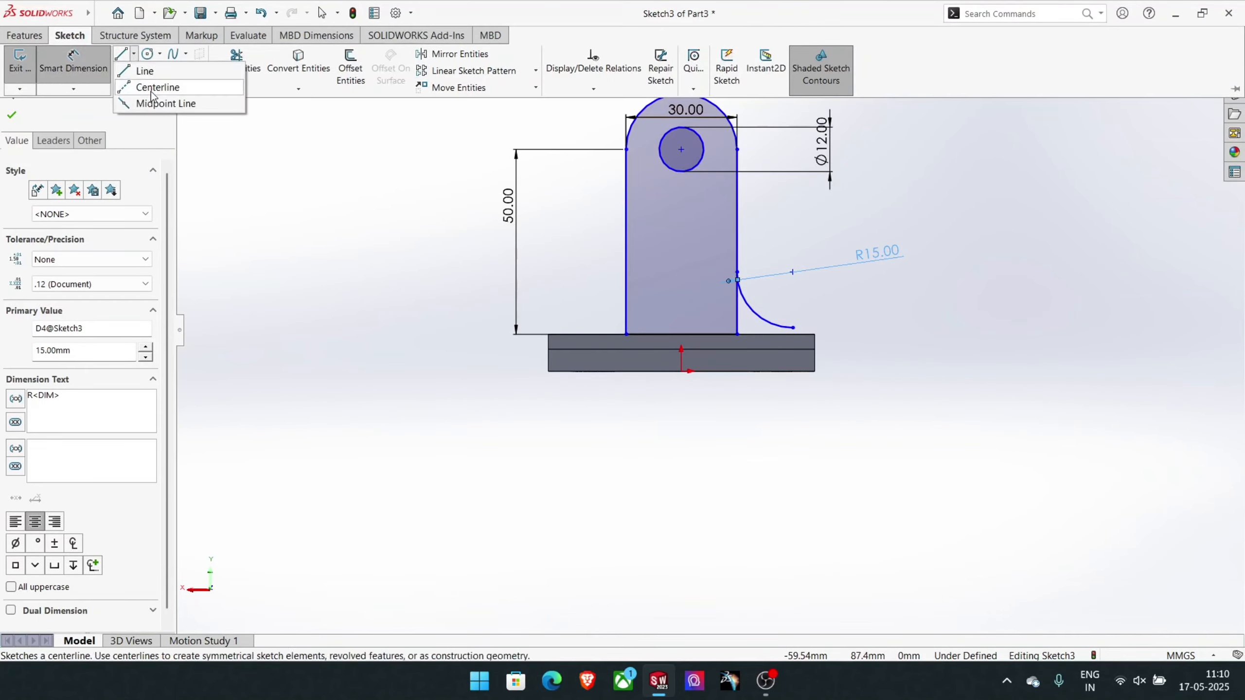
{"action": "left_click", "coordinate": [147, 86]}
{"action": "left_click", "coordinate": [681, 349]}
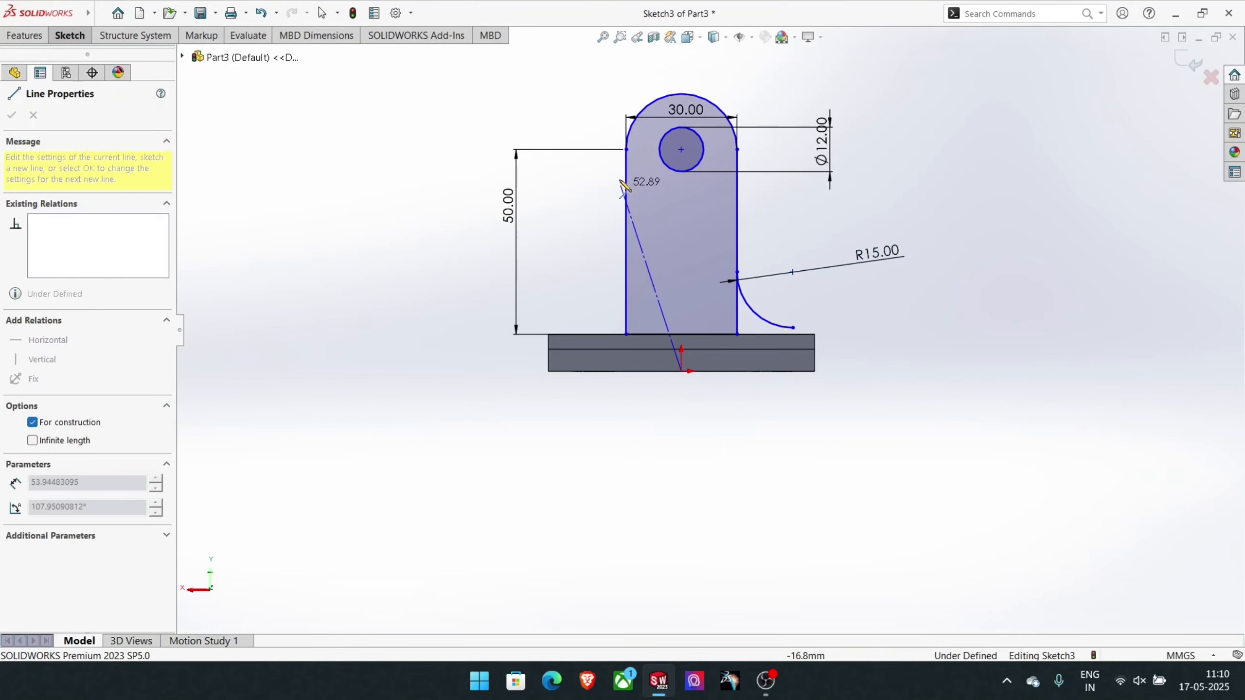
{"action": "left_click", "coordinate": [682, 93]}
{"action": "right_click", "coordinate": [685, 98]}
{"action": "left_click", "coordinate": [715, 104]}
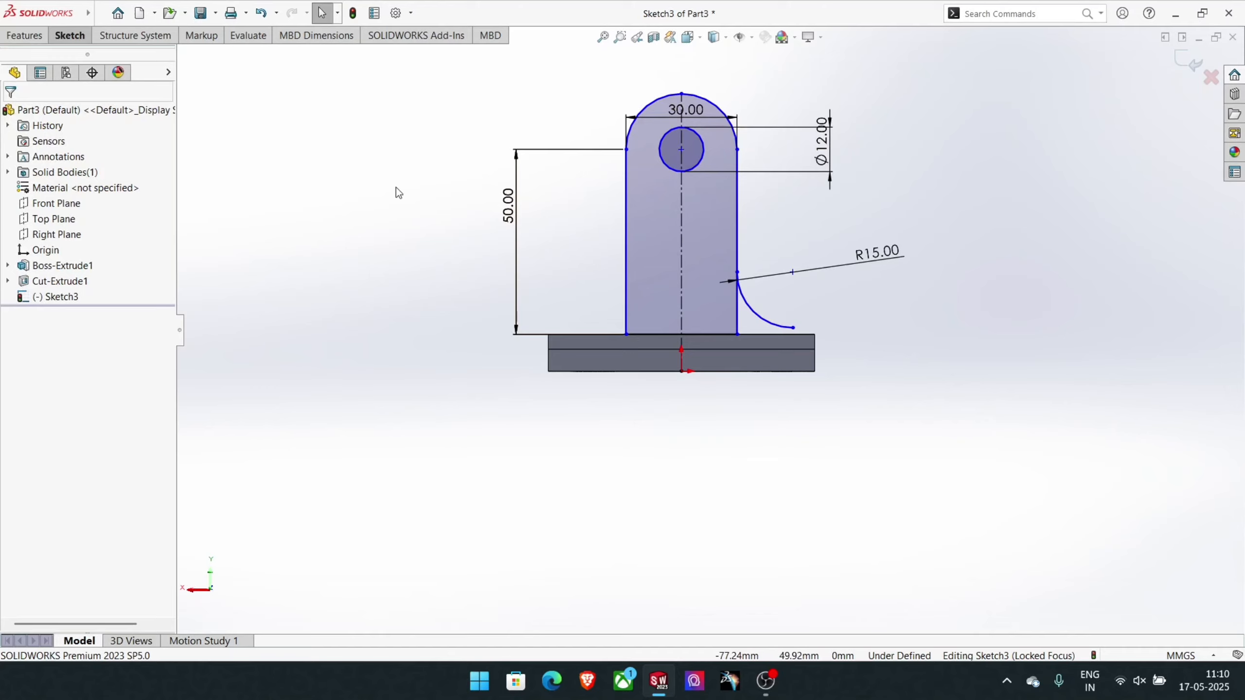
- Replace the 50 mm side dimension with a 60 mm vertical dimension from the origin to the left end of the top arc
{"action": "right_click", "coordinate": [508, 216]}
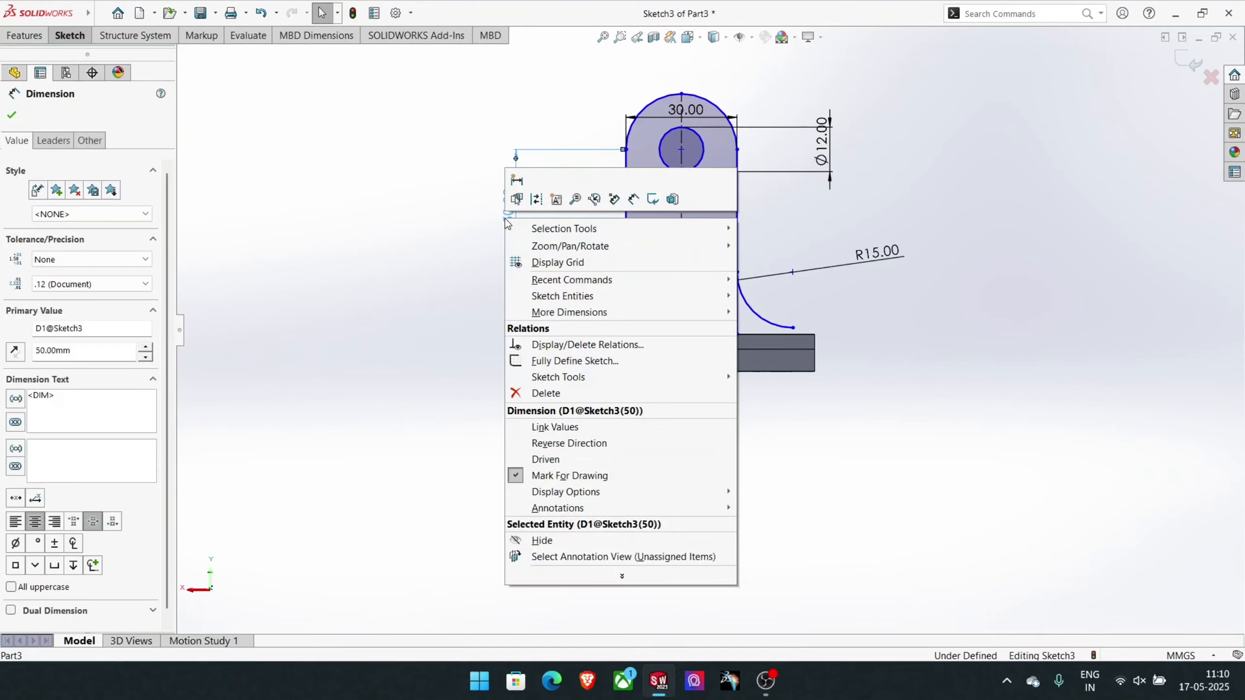
{"action": "left_click", "coordinate": [545, 393]}
{"action": "left_click", "coordinate": [82, 39]}
{"action": "left_click", "coordinate": [82, 75]}
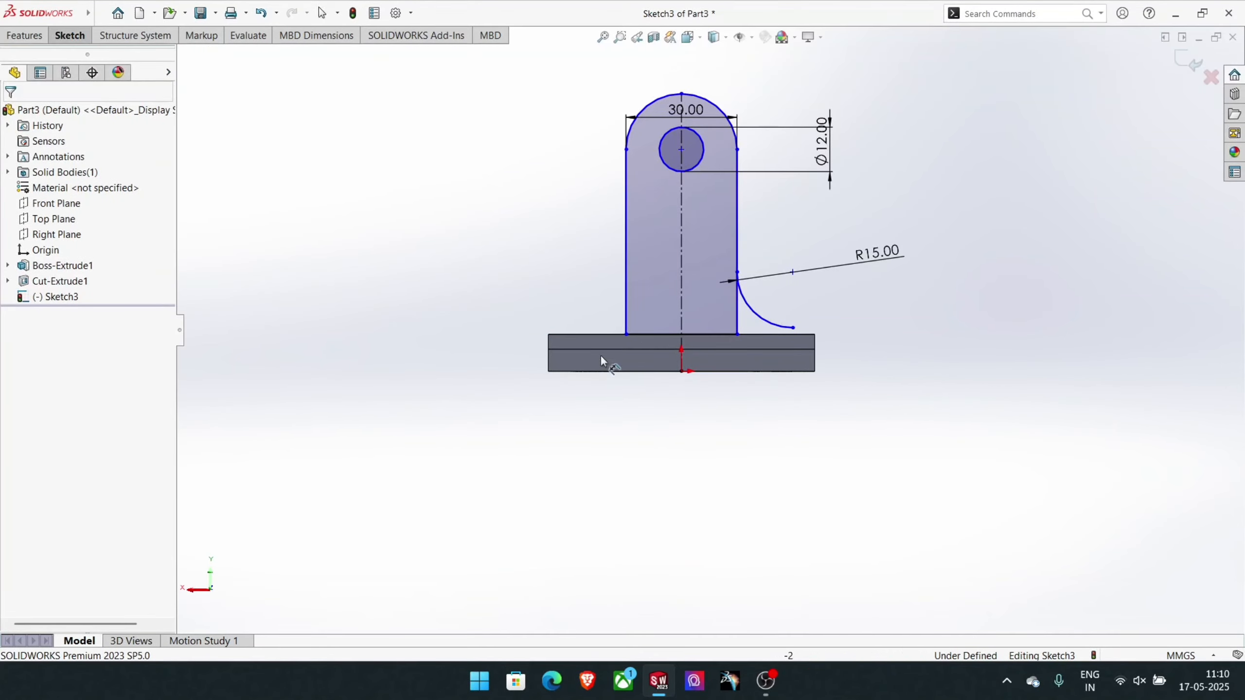
{"action": "left_click", "coordinate": [681, 371]}
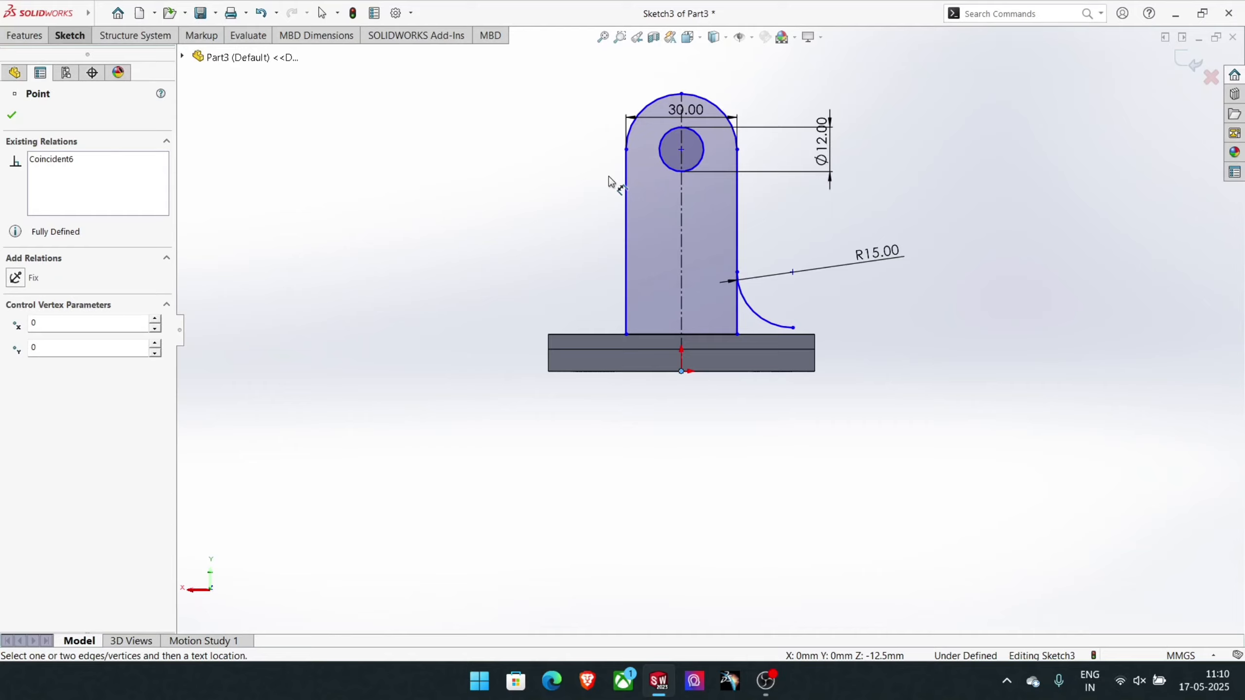
{"action": "left_click", "coordinate": [626, 149]}
{"action": "left_click", "coordinate": [433, 216]}
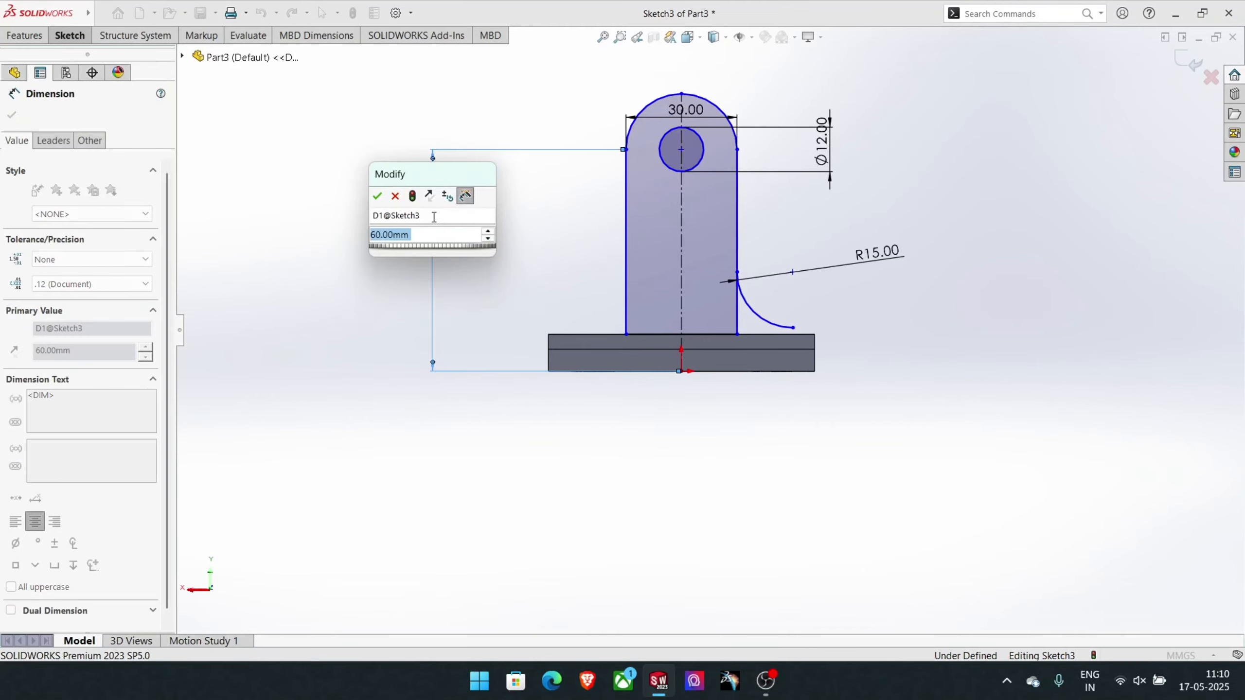
{"action": "left_click", "coordinate": [377, 197]}
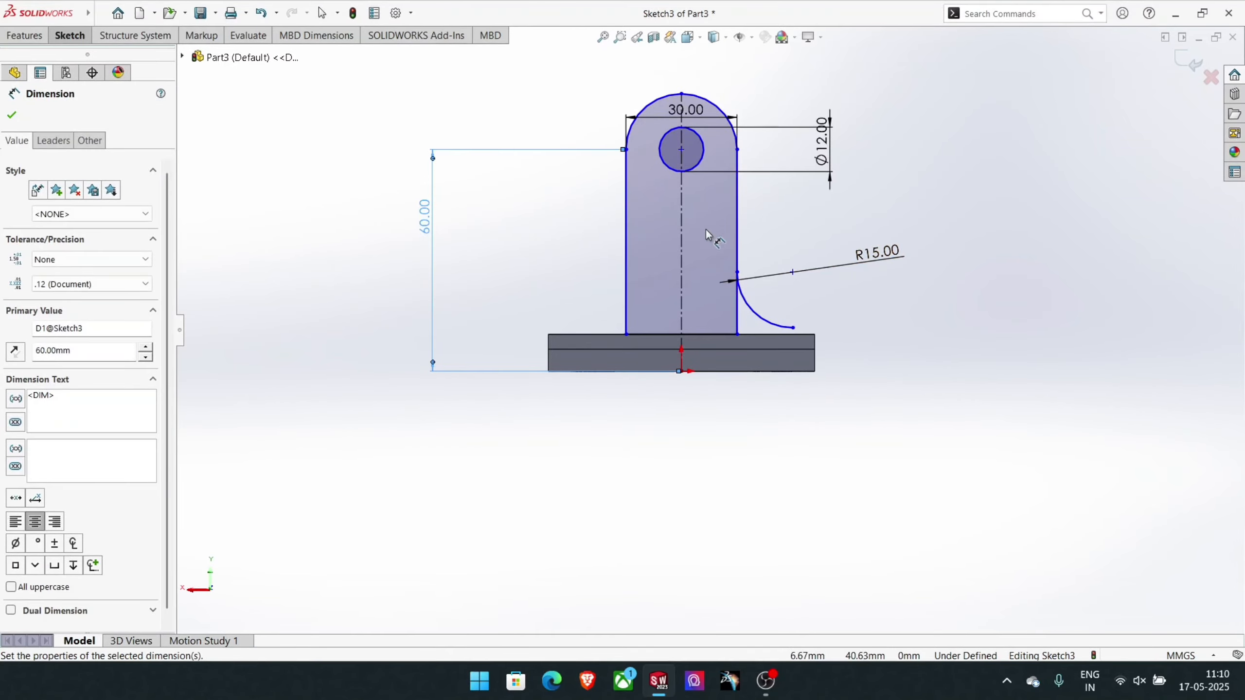
- Dimension the upright's lower right corner 15 mm from the origin and its bottom line at 30 mm
{"action": "left_click", "coordinate": [738, 336]}
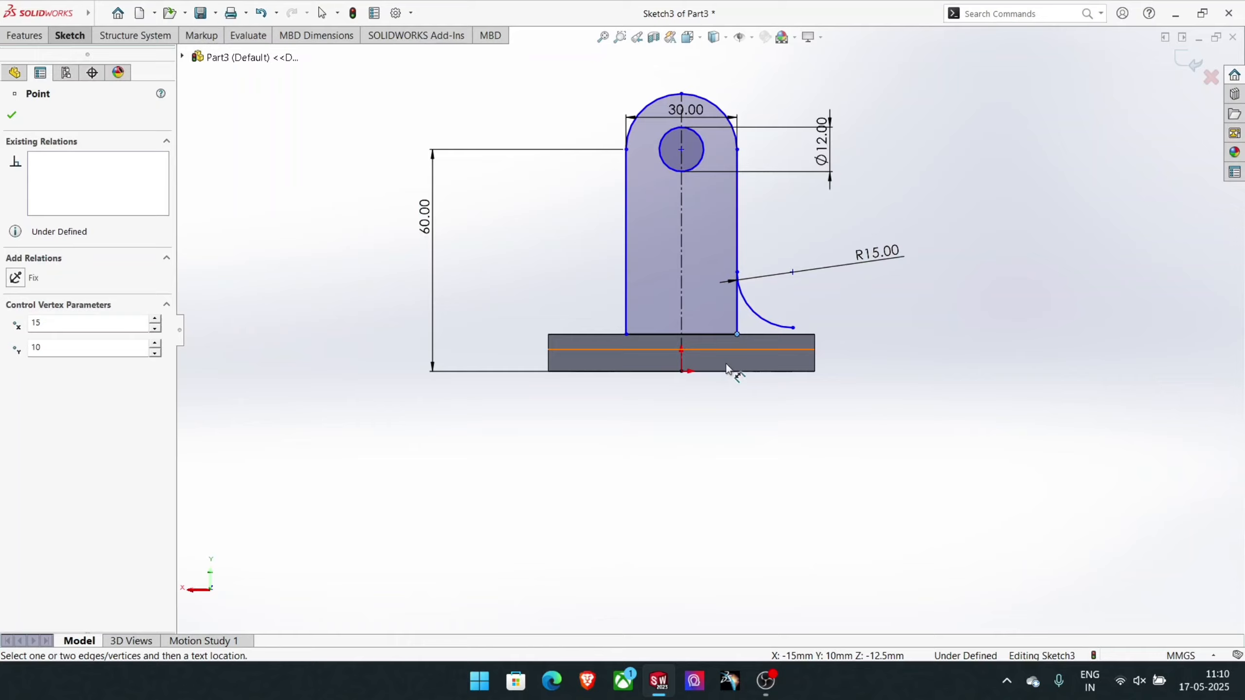
{"action": "left_click", "coordinate": [681, 372]}
{"action": "left_click", "coordinate": [705, 427]}
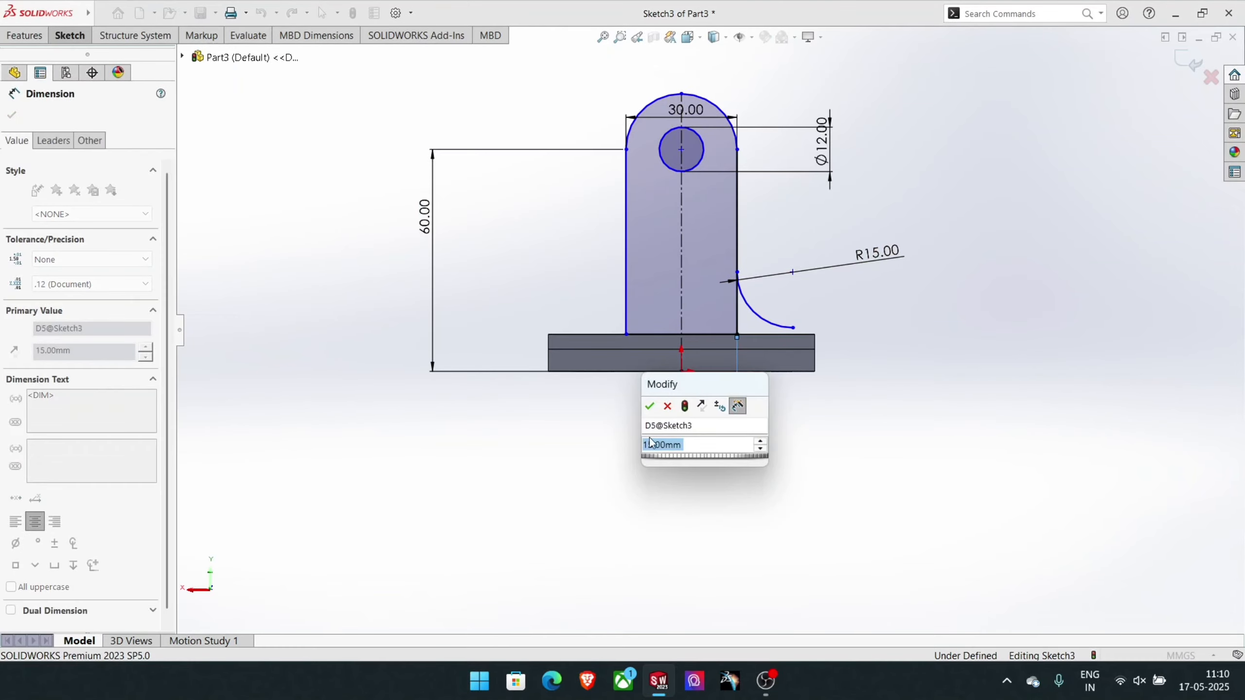
{"action": "left_click", "coordinate": [650, 414]}
{"action": "left_click", "coordinate": [650, 334]}
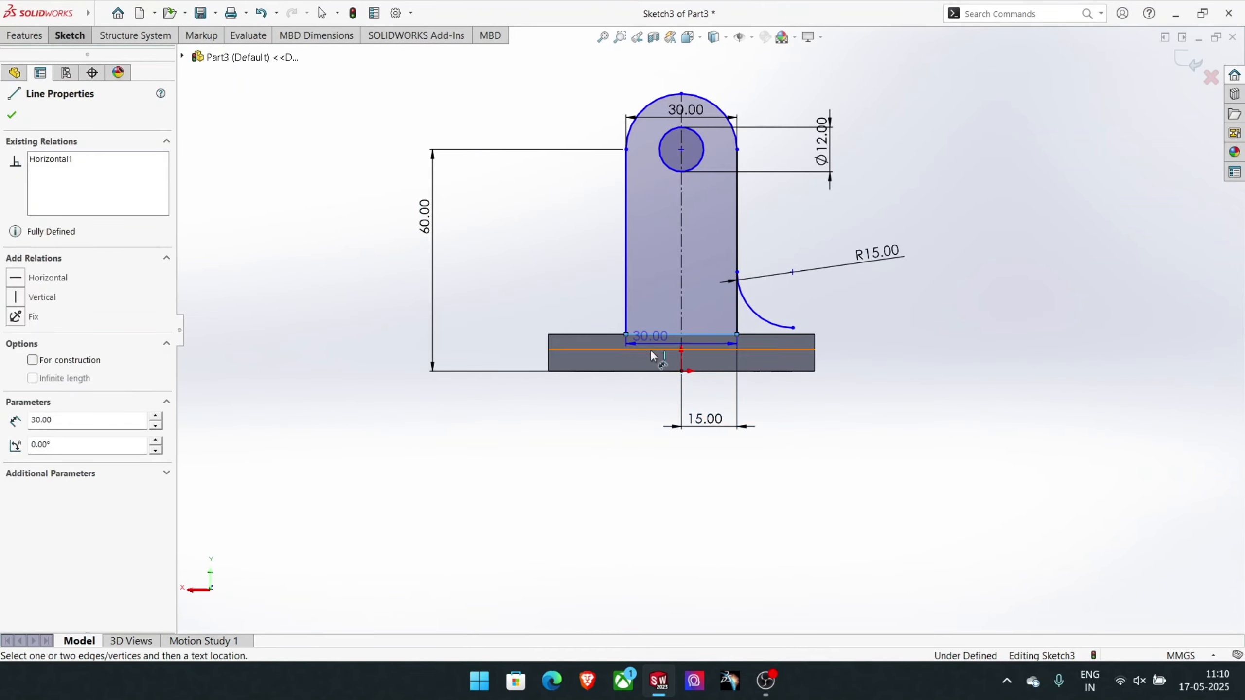
{"action": "left_click", "coordinate": [652, 463]}
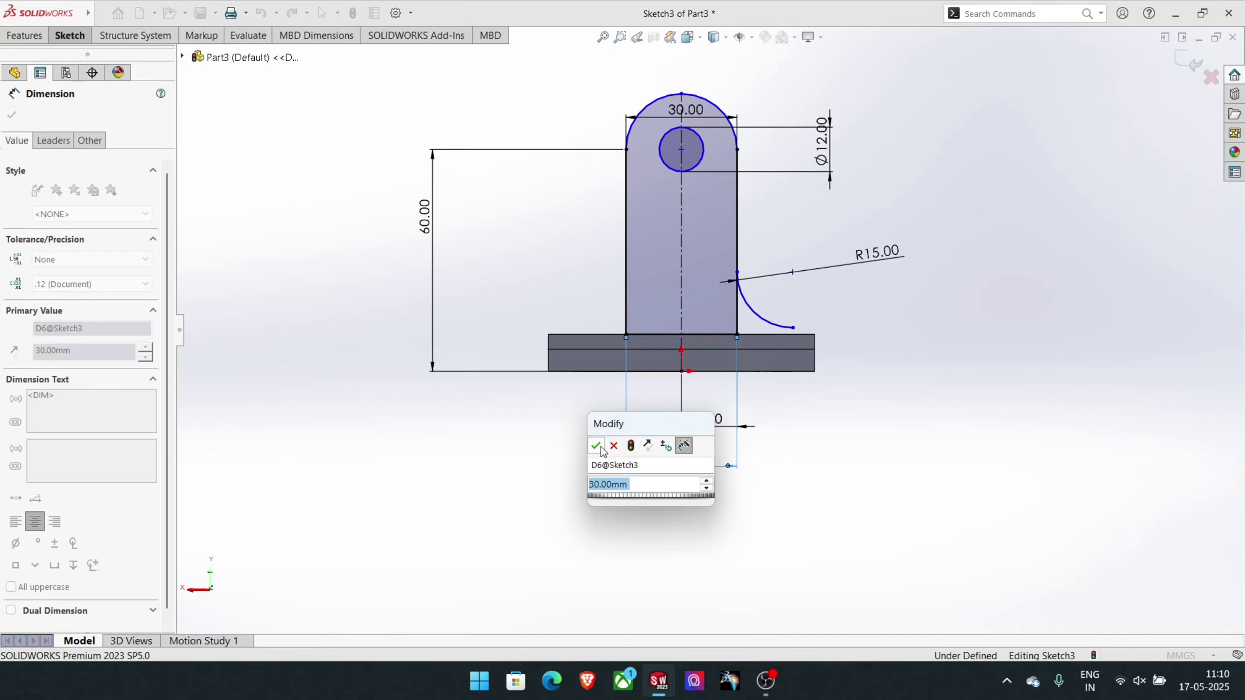
{"action": "left_click", "coordinate": [597, 446]}
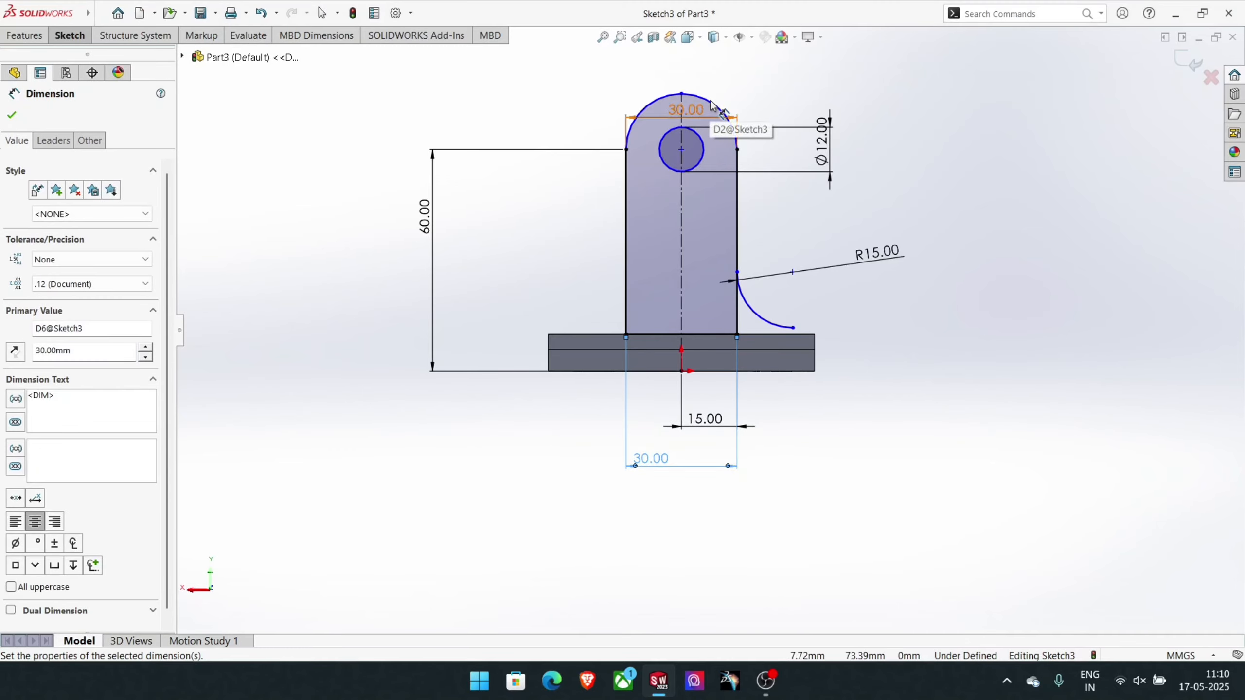
{"action": "left_click", "coordinate": [653, 109]}
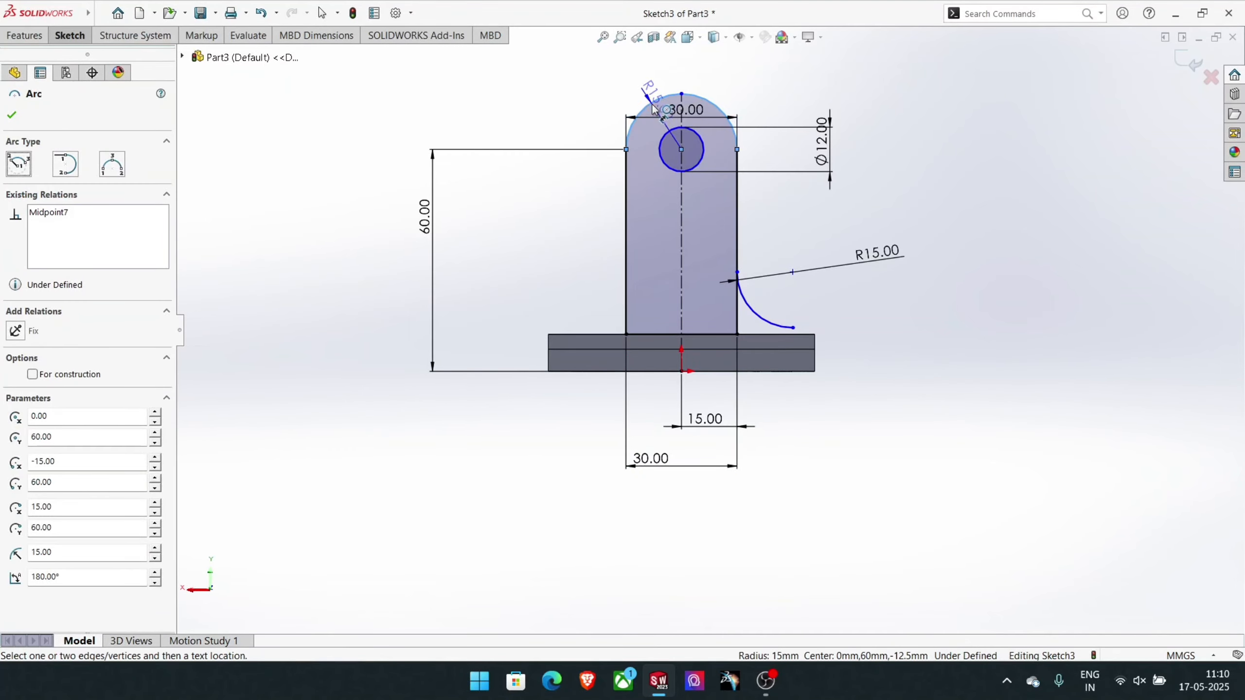
{"action": "left_click", "coordinate": [611, 71]}
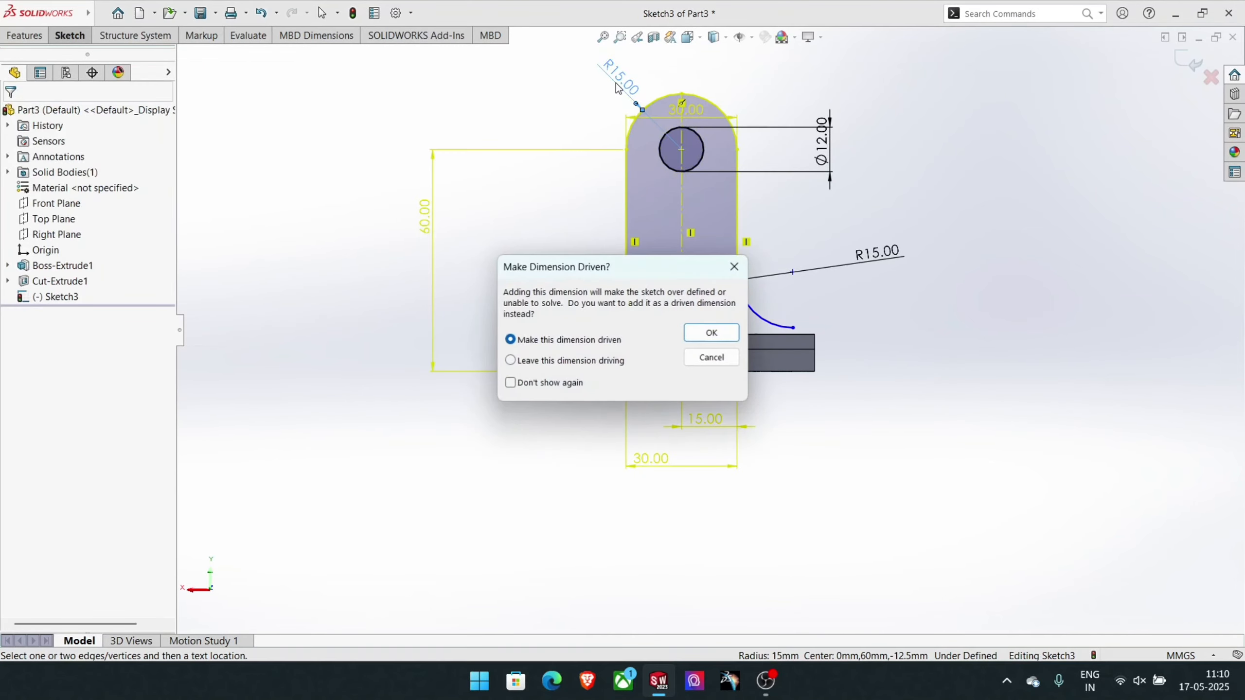
{"action": "left_click", "coordinate": [711, 357]}
{"action": "left_click", "coordinate": [821, 132]}
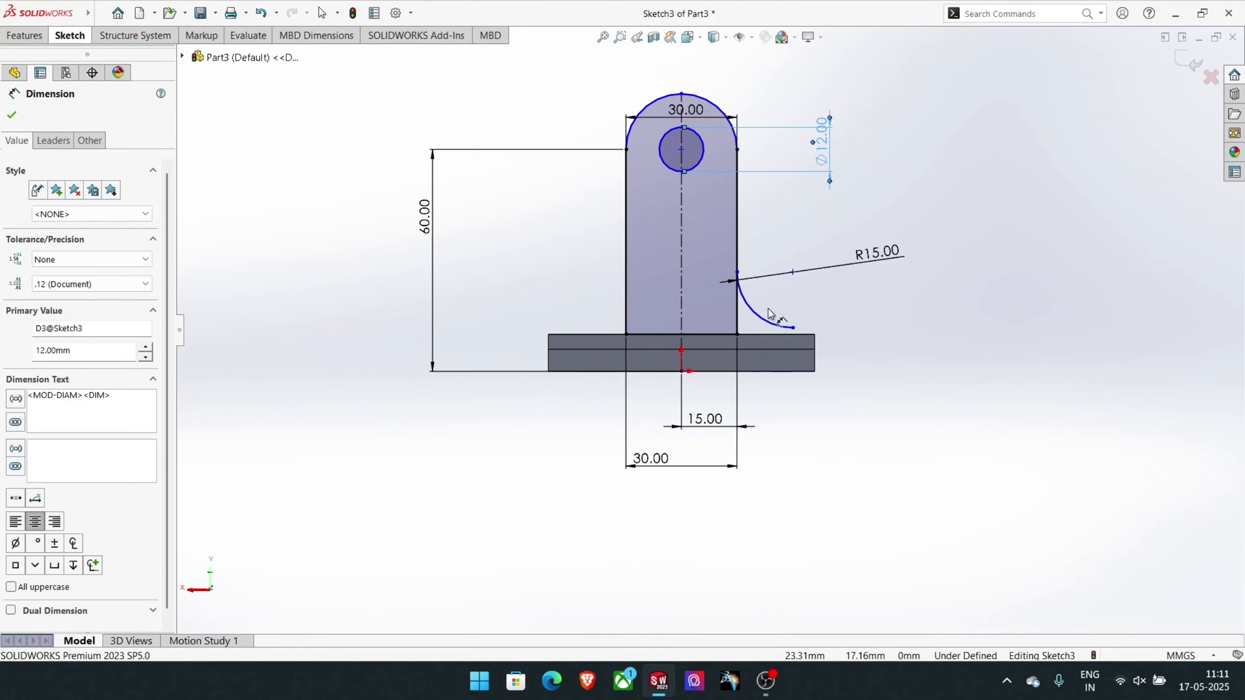
{"action": "key", "text": "Escape"}
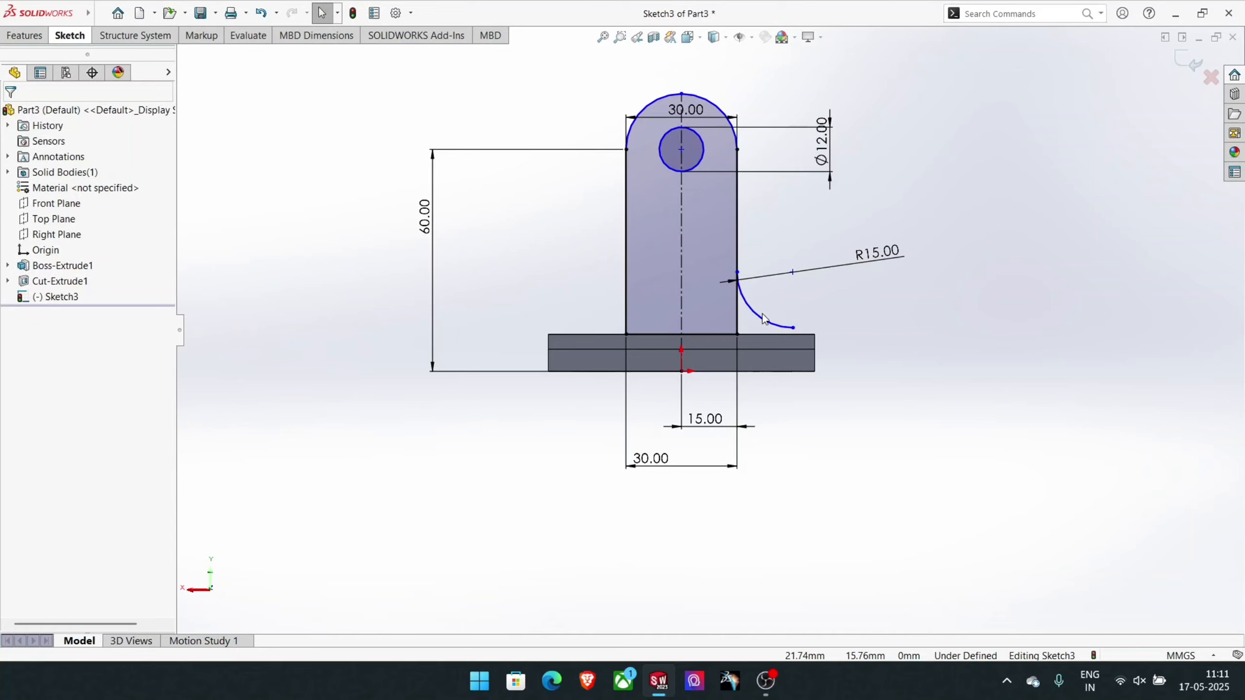
- Make the 15 mm radius arc tangent to the upright's right side and to the plate's upper edge
{"action": "left_click", "coordinate": [758, 314]}
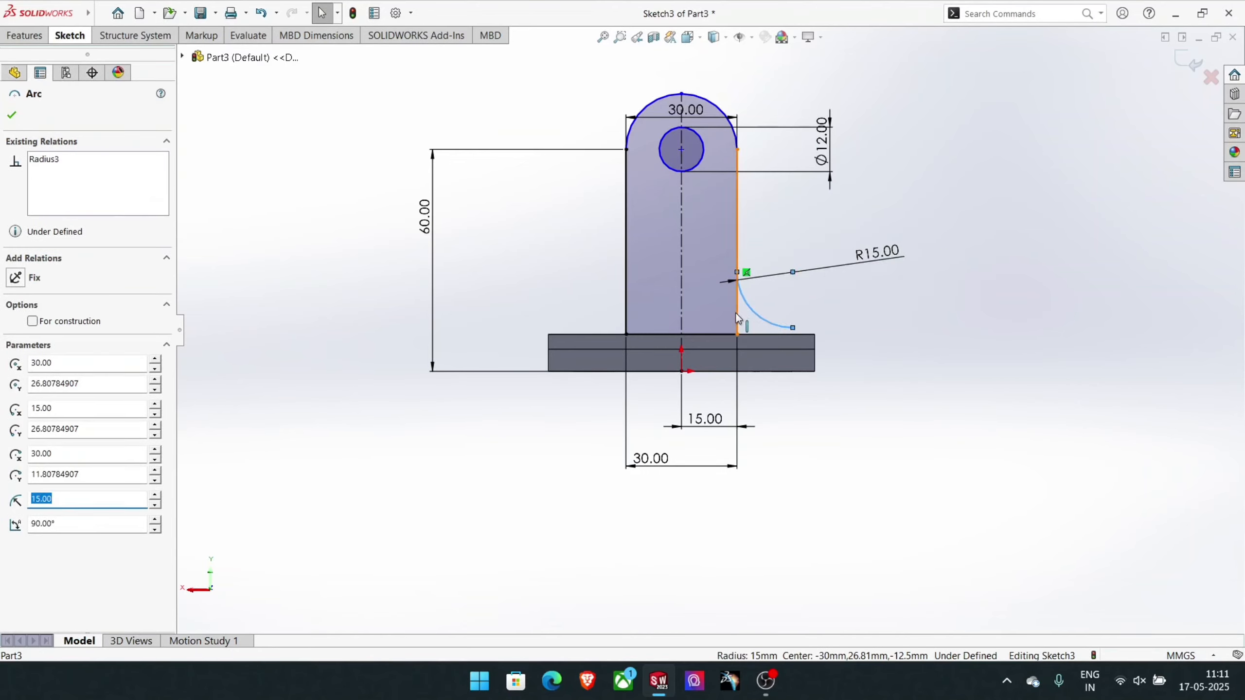
{"action": "left_click", "coordinate": [737, 317], "text": "ctrl"}
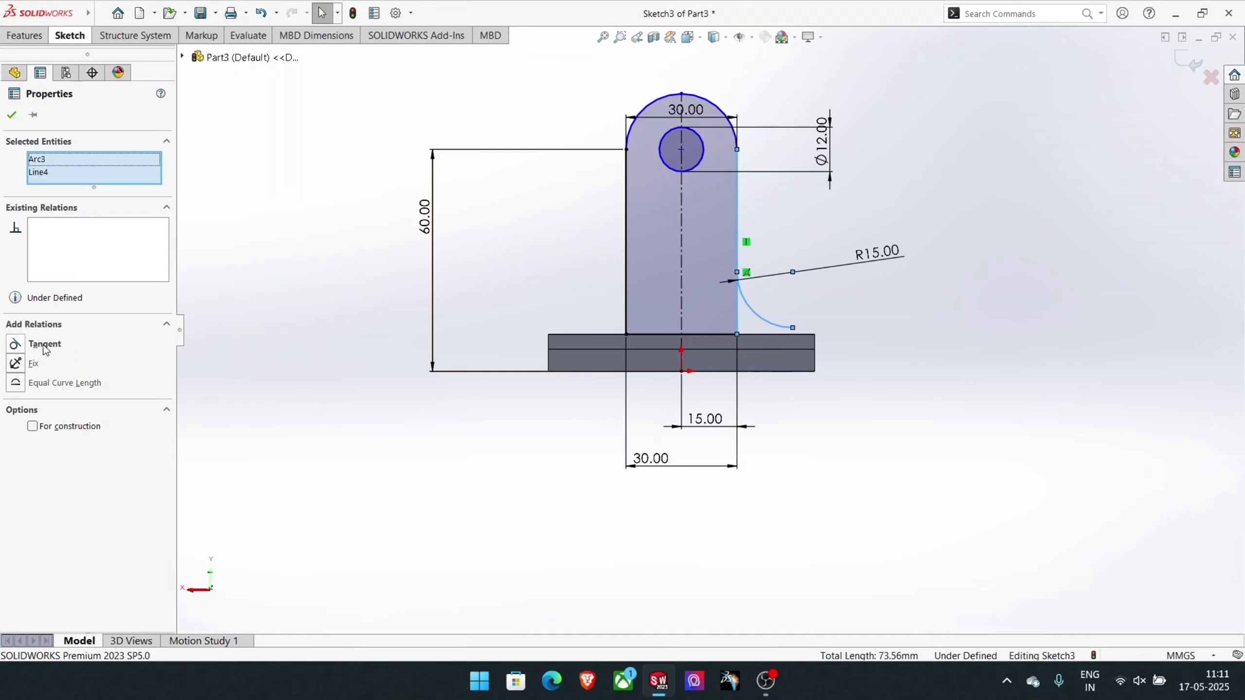
{"action": "left_click", "coordinate": [44, 344]}
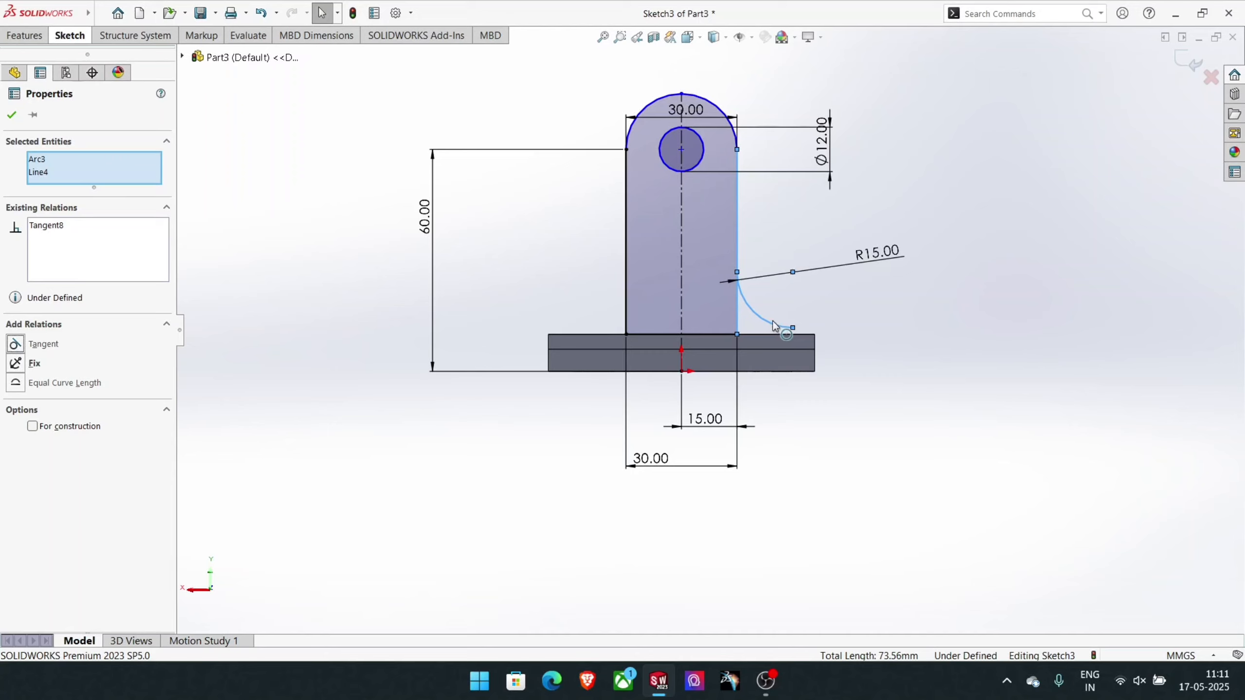
{"action": "key", "text": "Escape"}
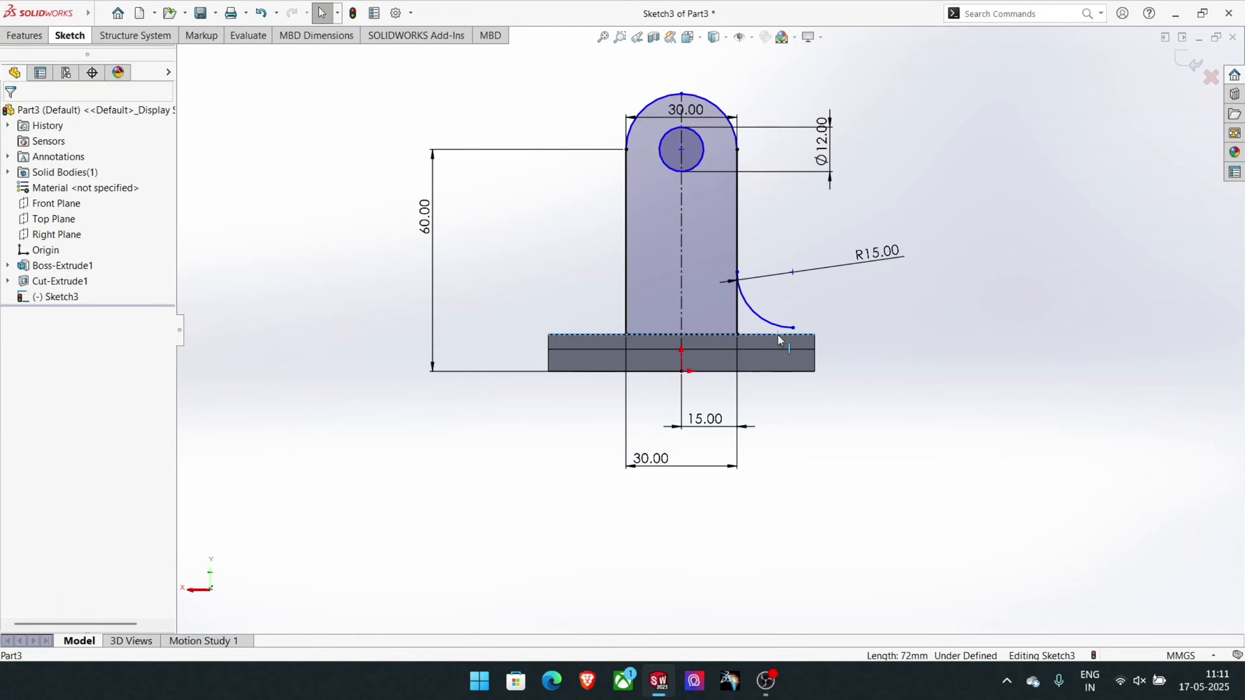
{"action": "left_click", "coordinate": [770, 323]}
{"action": "left_click", "coordinate": [779, 336], "text": "ctrl"}
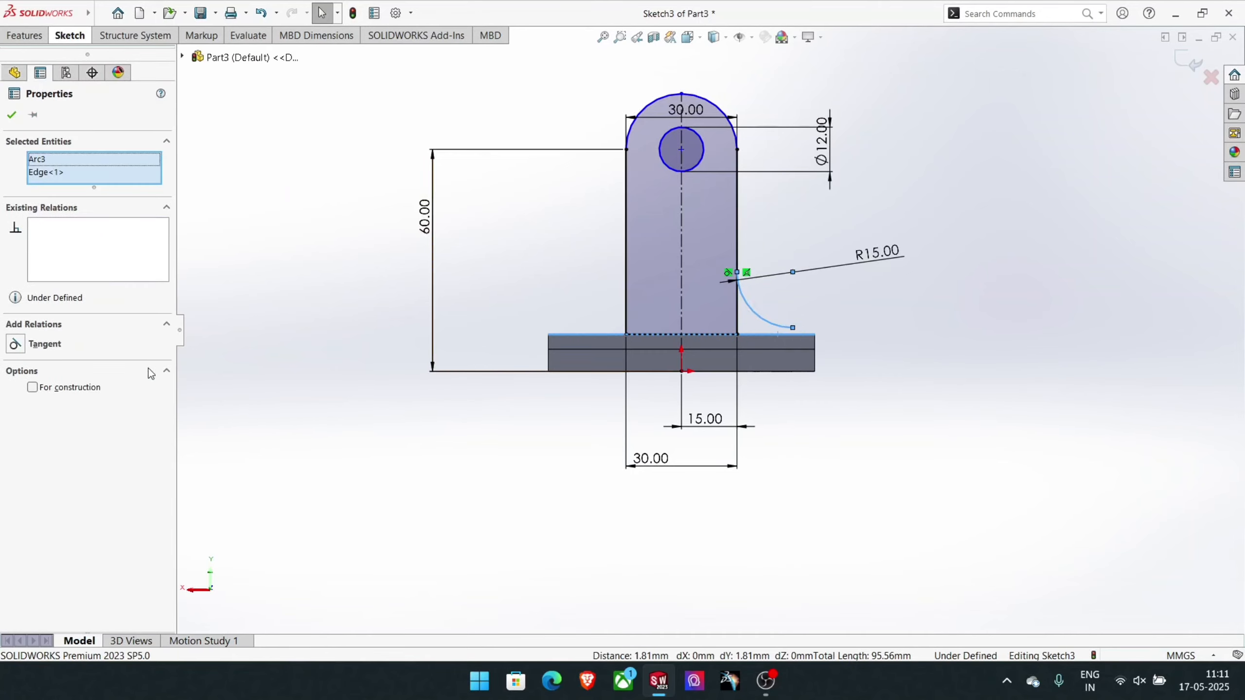
{"action": "left_click", "coordinate": [44, 344]}
{"action": "left_click", "coordinate": [890, 348]}
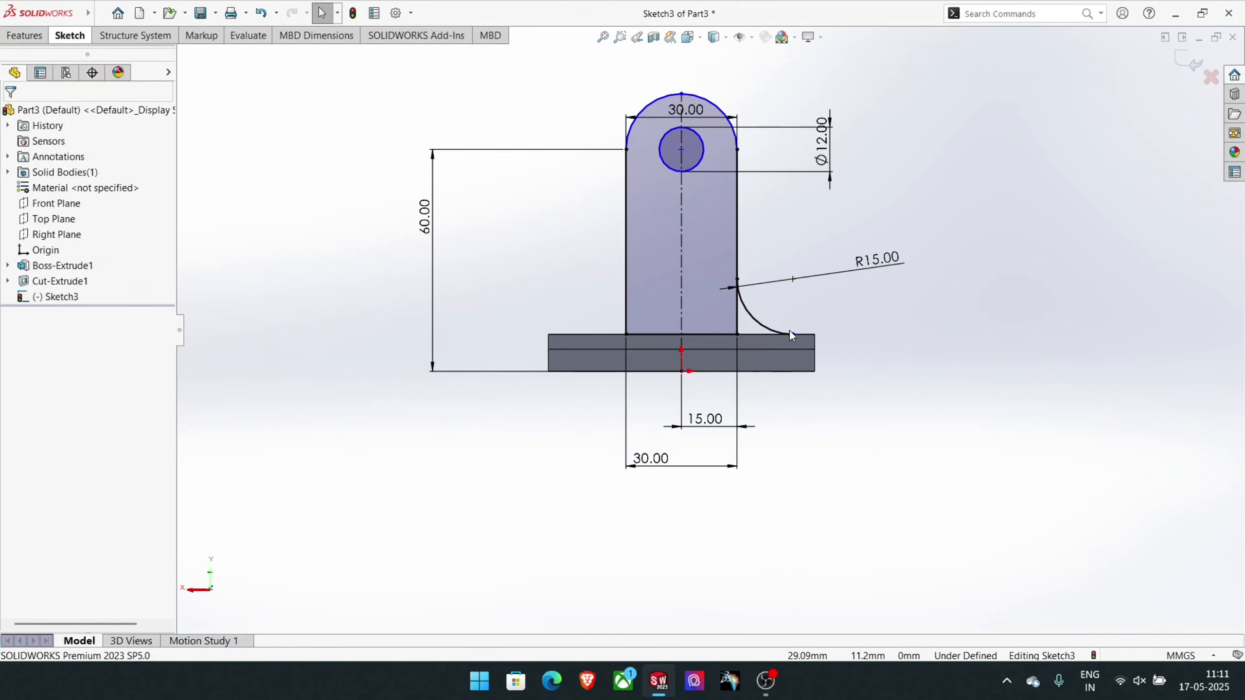
- Draw a 15 mm horizontal line from the upright's lower right corner to the foot of the base arc
{"action": "left_click", "coordinate": [70, 35]}
{"action": "left_click", "coordinate": [109, 51]}
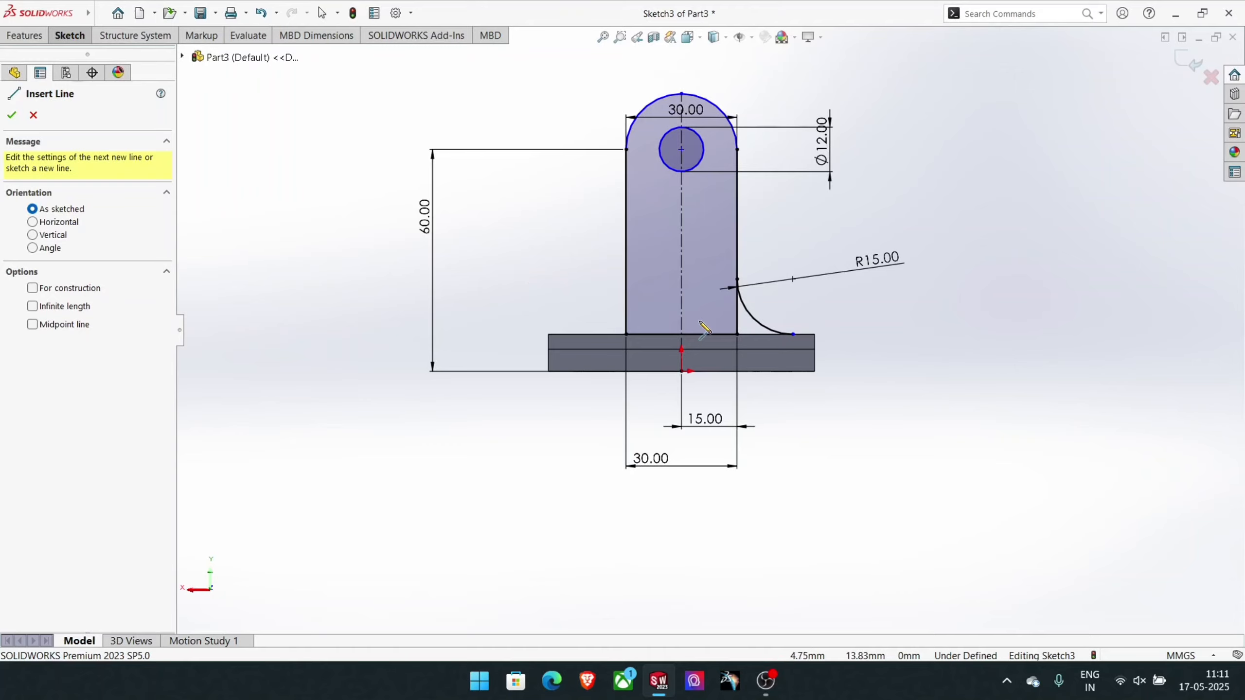
{"action": "left_click", "coordinate": [738, 335]}
{"action": "left_click", "coordinate": [793, 335]}
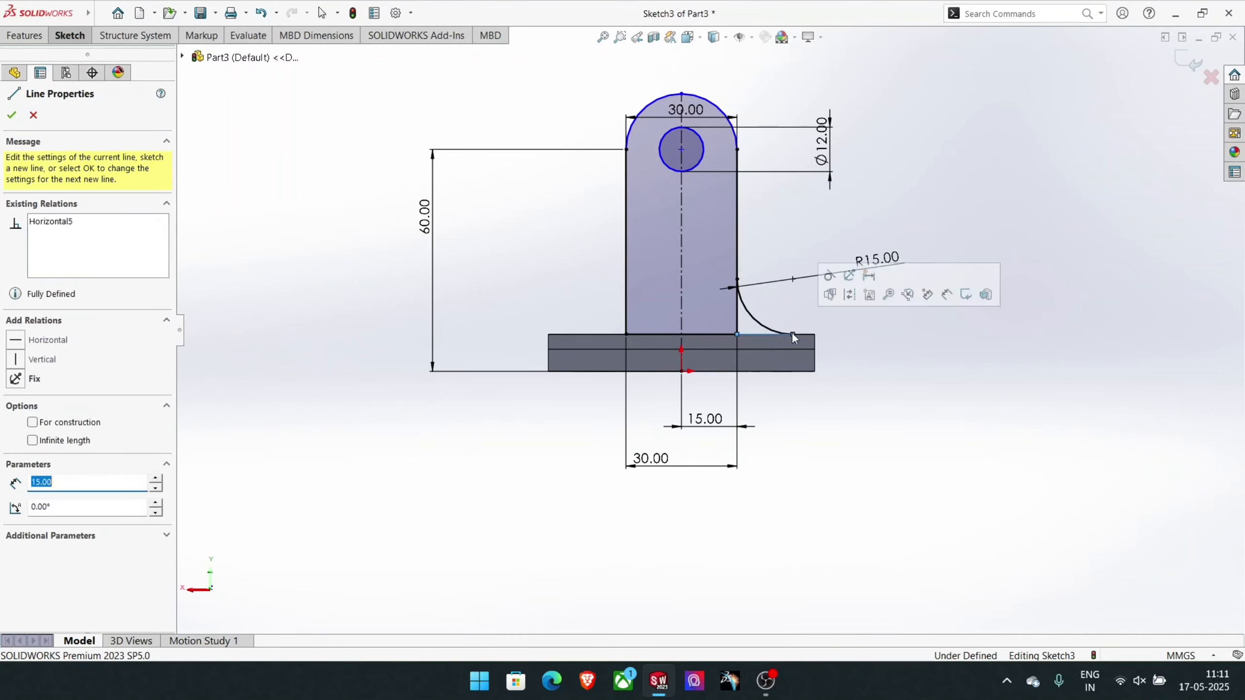
{"action": "right_click", "coordinate": [794, 338]}
{"action": "left_click", "coordinate": [810, 343]}
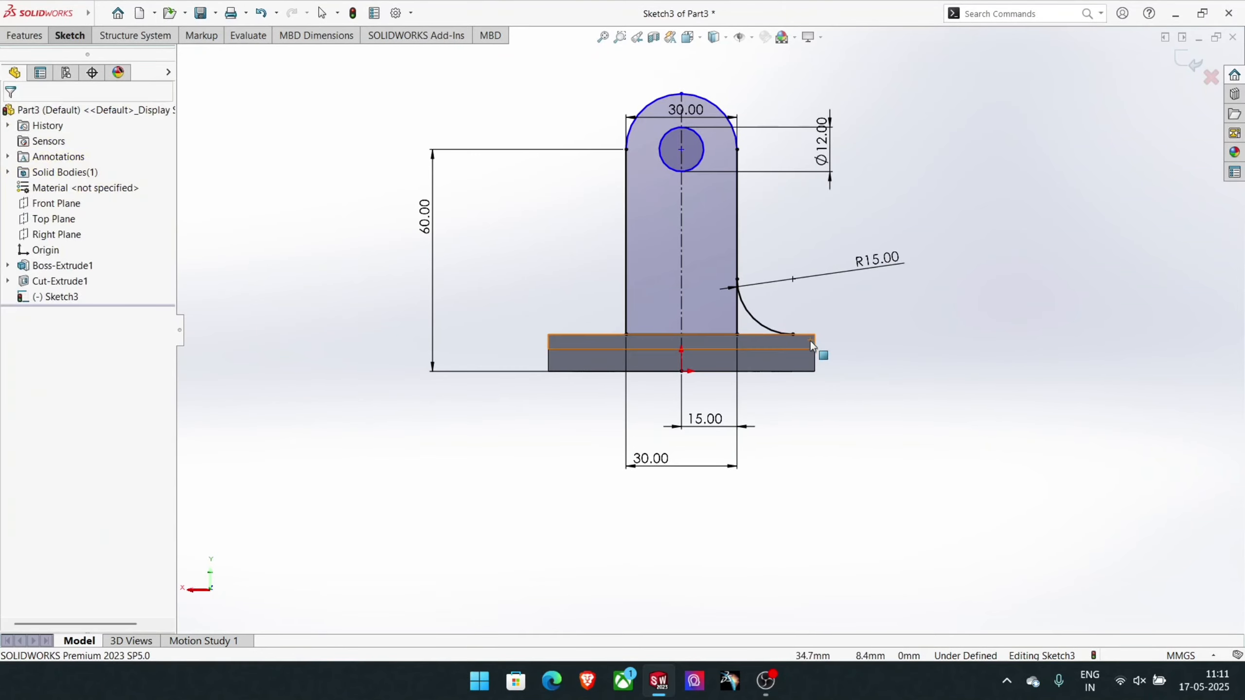
- Trim away the segment of the upright's right side below the tangent arc
{"action": "left_click", "coordinate": [87, 35]}
{"action": "left_click", "coordinate": [236, 64]}
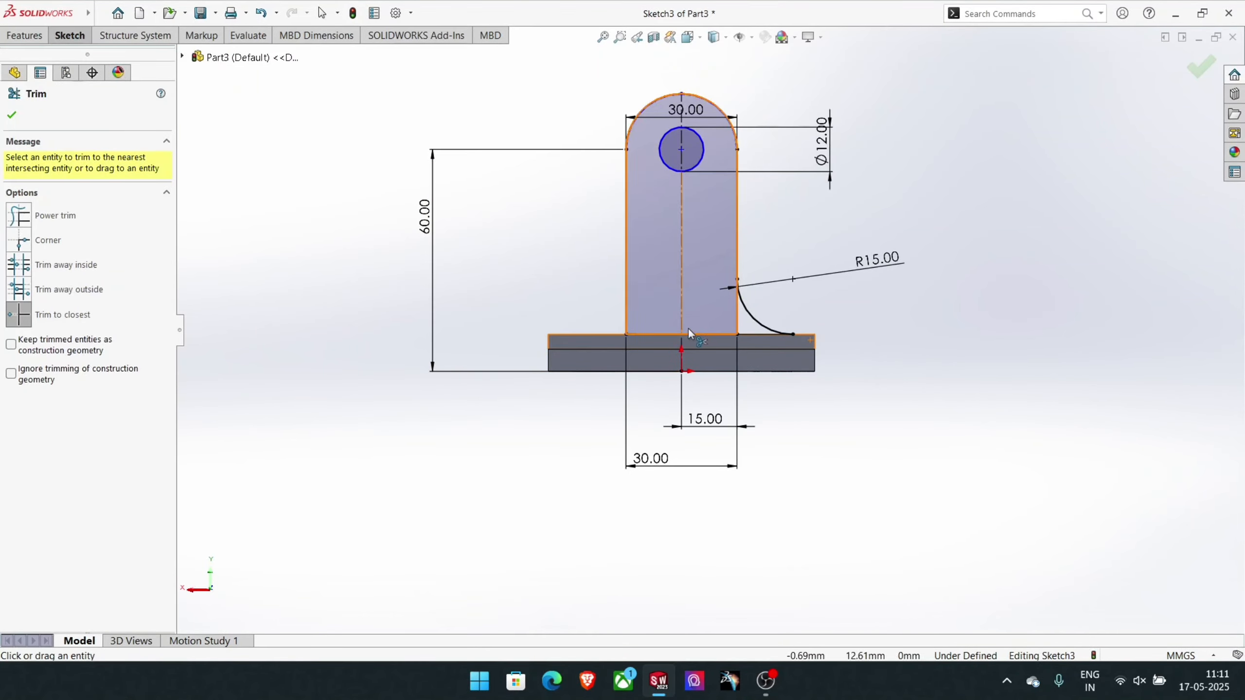
{"action": "left_click", "coordinate": [732, 322]}
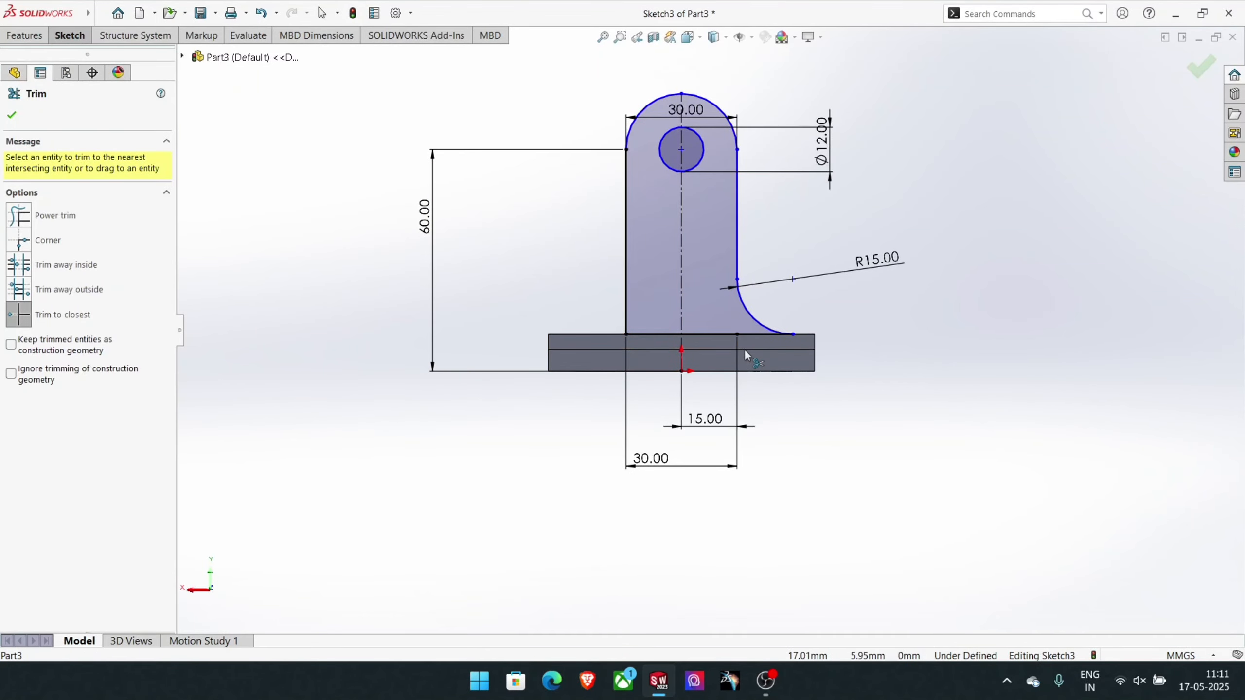
- Mirror the 15 mm base line and the 15 mm radius arc about the vertical centerline
{"action": "left_click", "coordinate": [69, 37]}
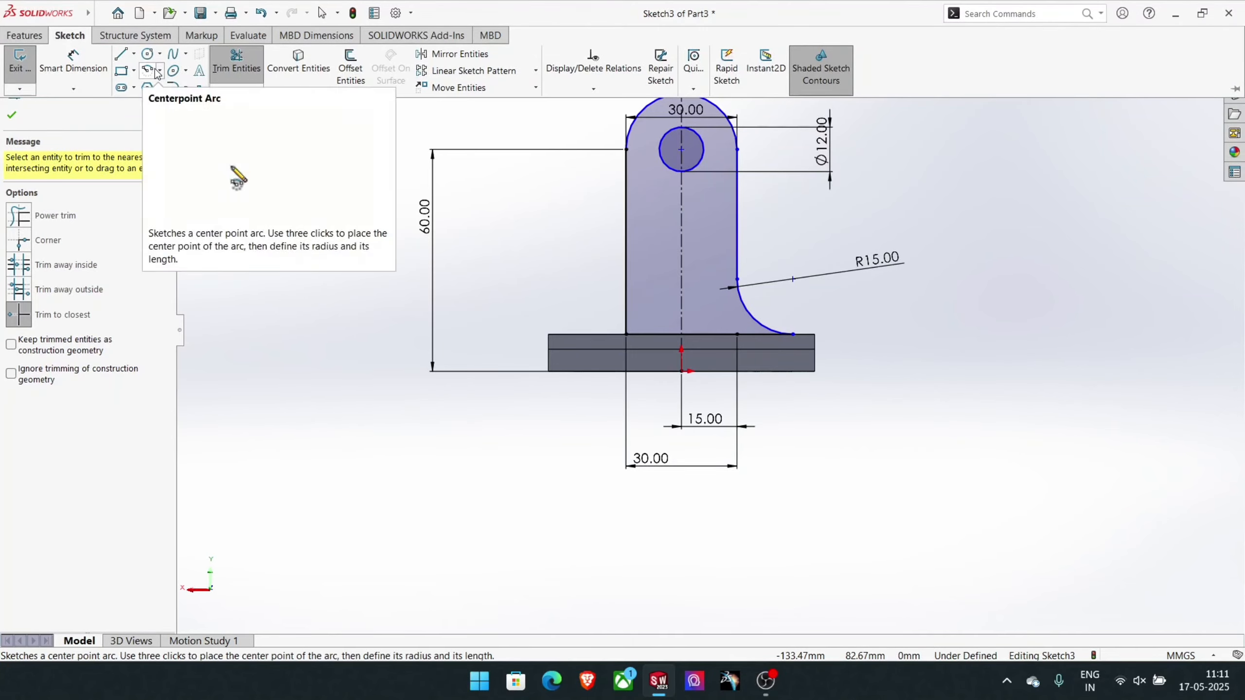
{"action": "left_click", "coordinate": [173, 70]}
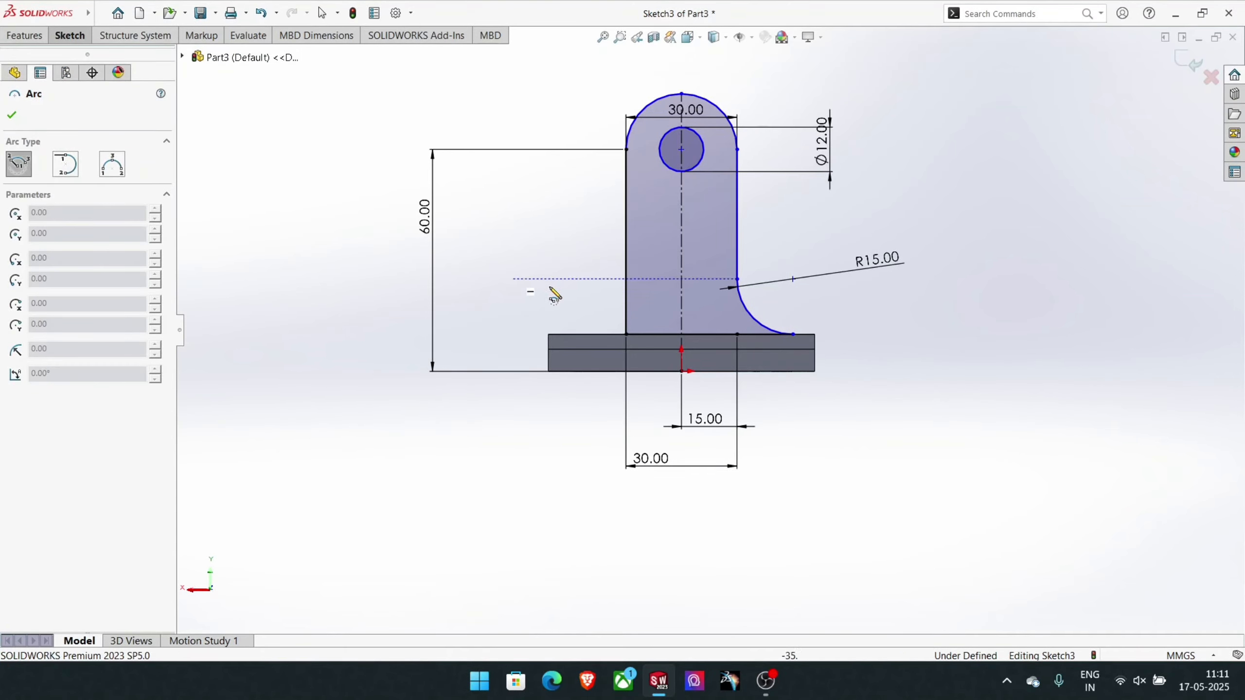
{"action": "left_click", "coordinate": [72, 37]}
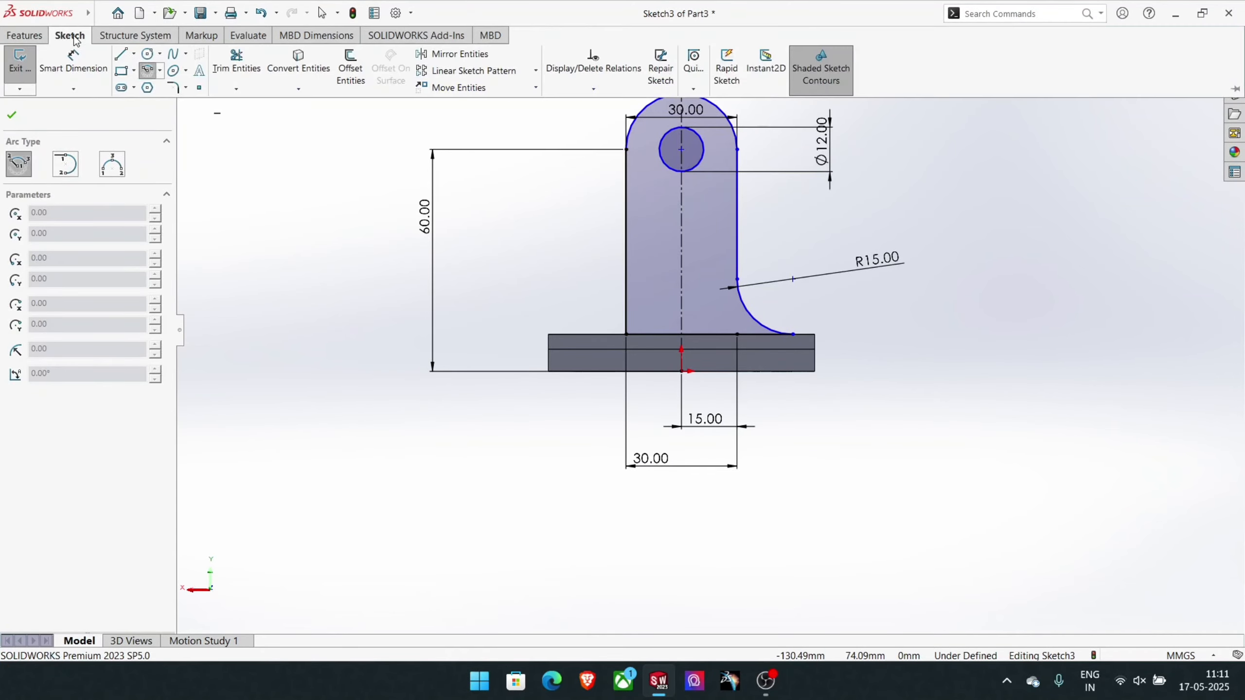
{"action": "left_click", "coordinate": [459, 55]}
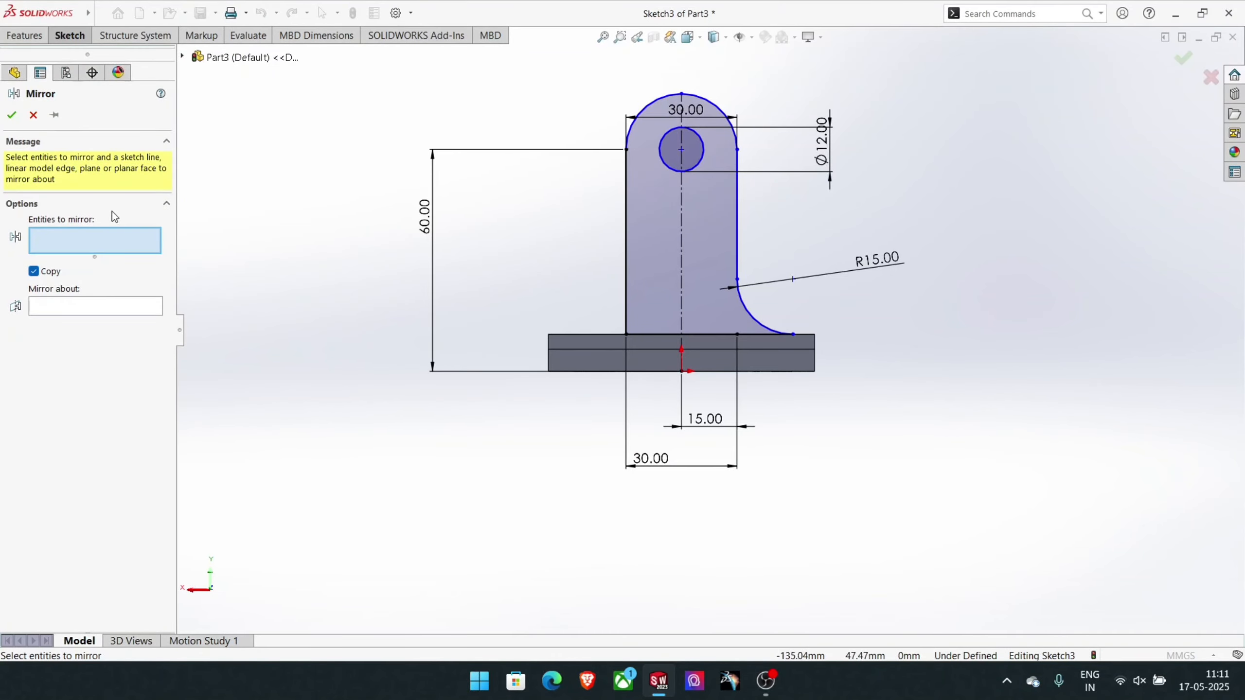
{"action": "left_click", "coordinate": [755, 335]}
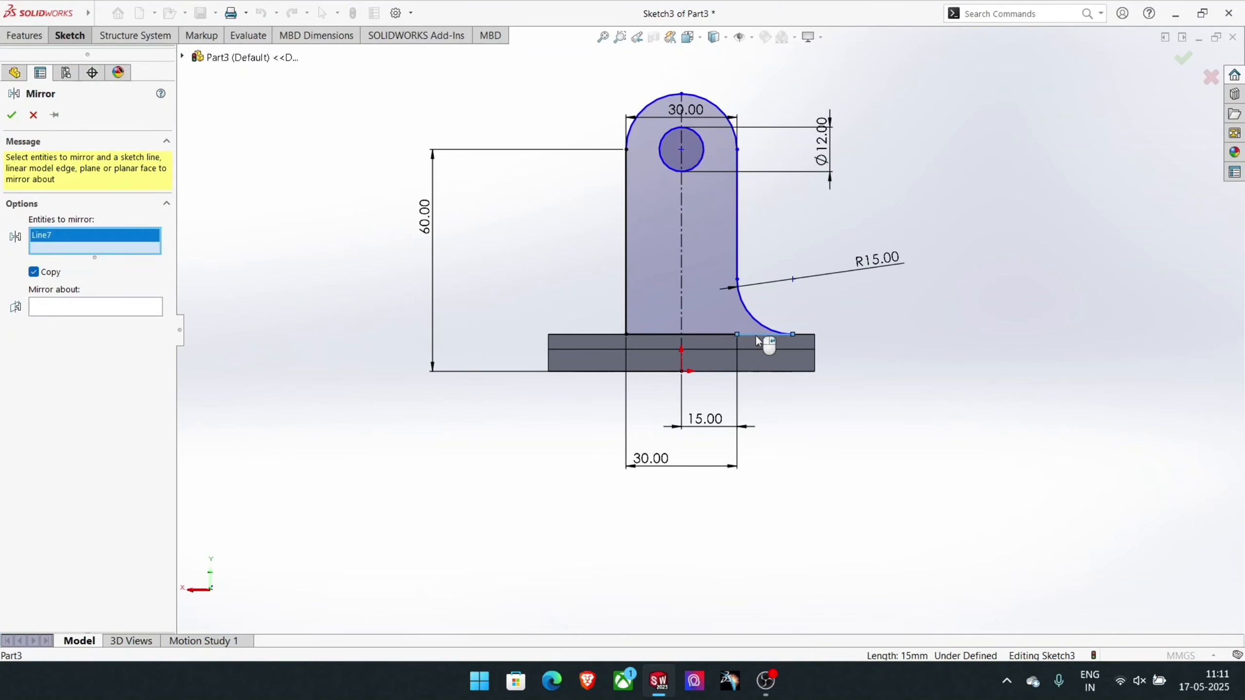
{"action": "left_click", "coordinate": [758, 328]}
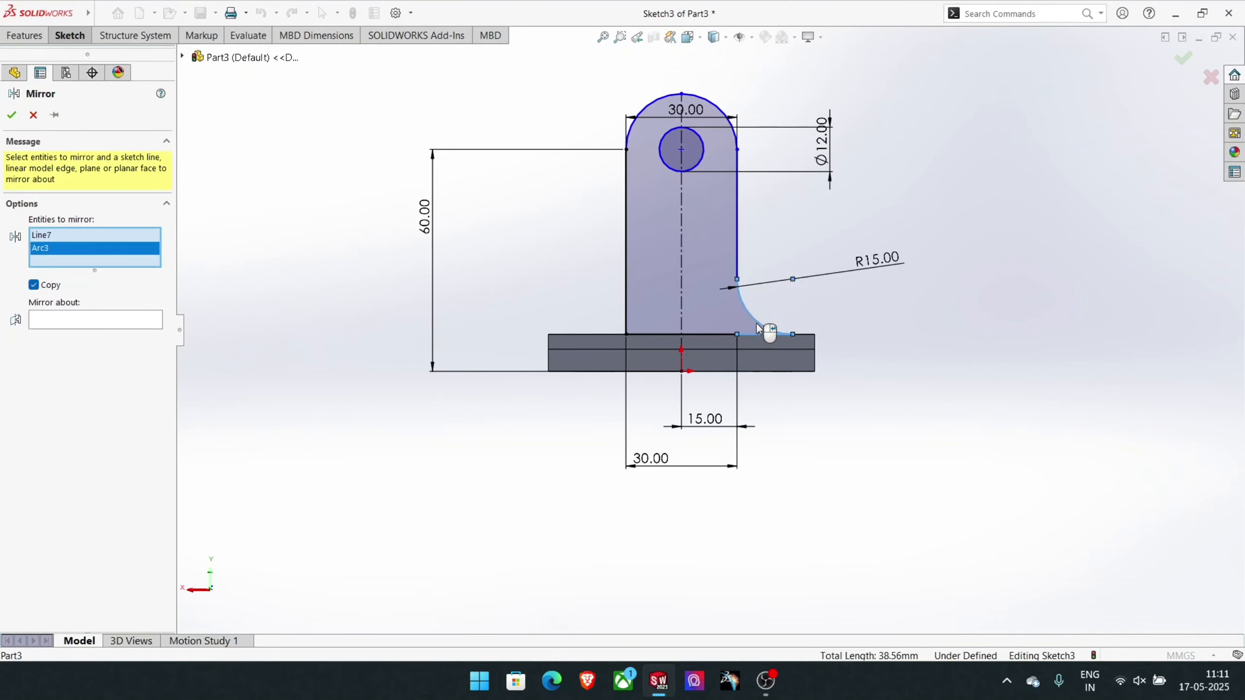
{"action": "left_click", "coordinate": [95, 327]}
{"action": "left_click", "coordinate": [681, 309]}
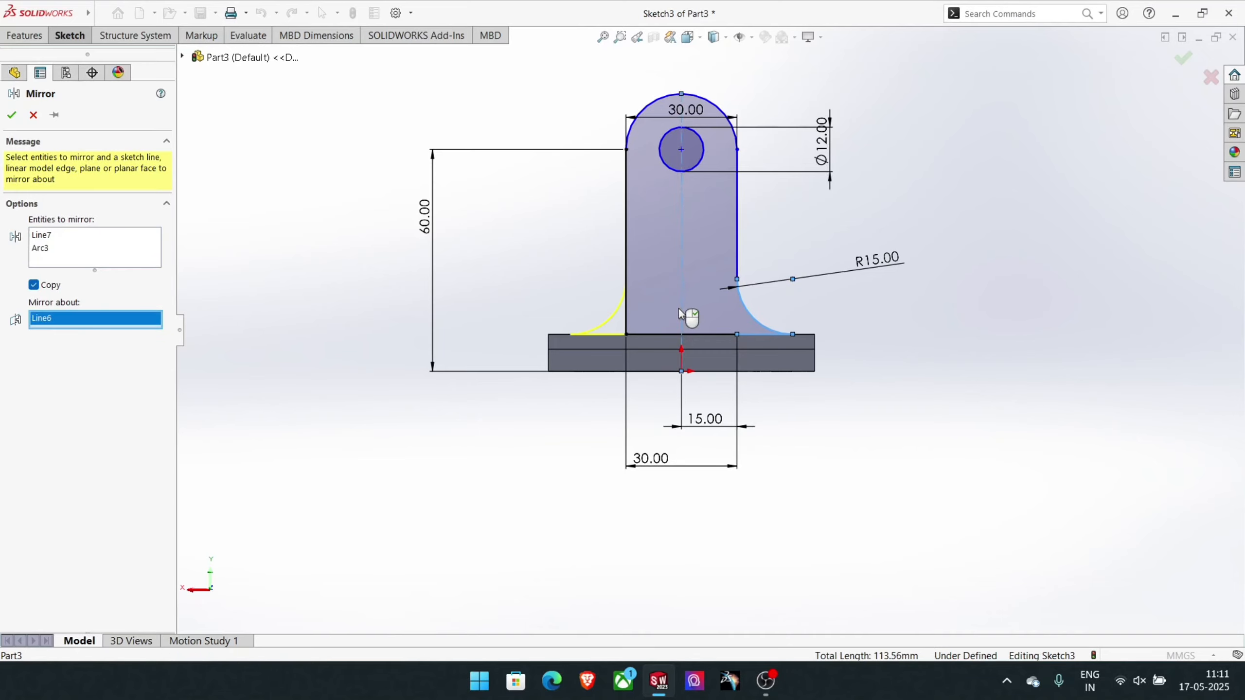
{"action": "left_click", "coordinate": [11, 115]}
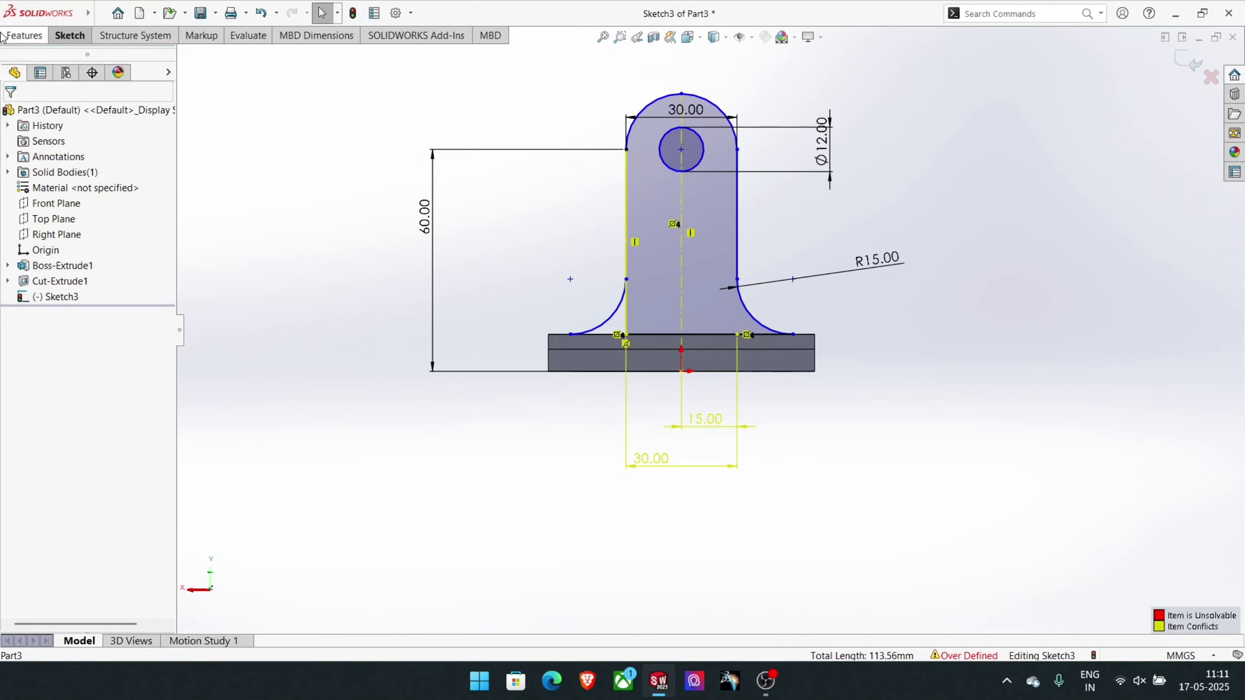
- Trim away the upright's left side below the mirrored arc and the base line segments between the two arcs
{"action": "left_click", "coordinate": [70, 36]}
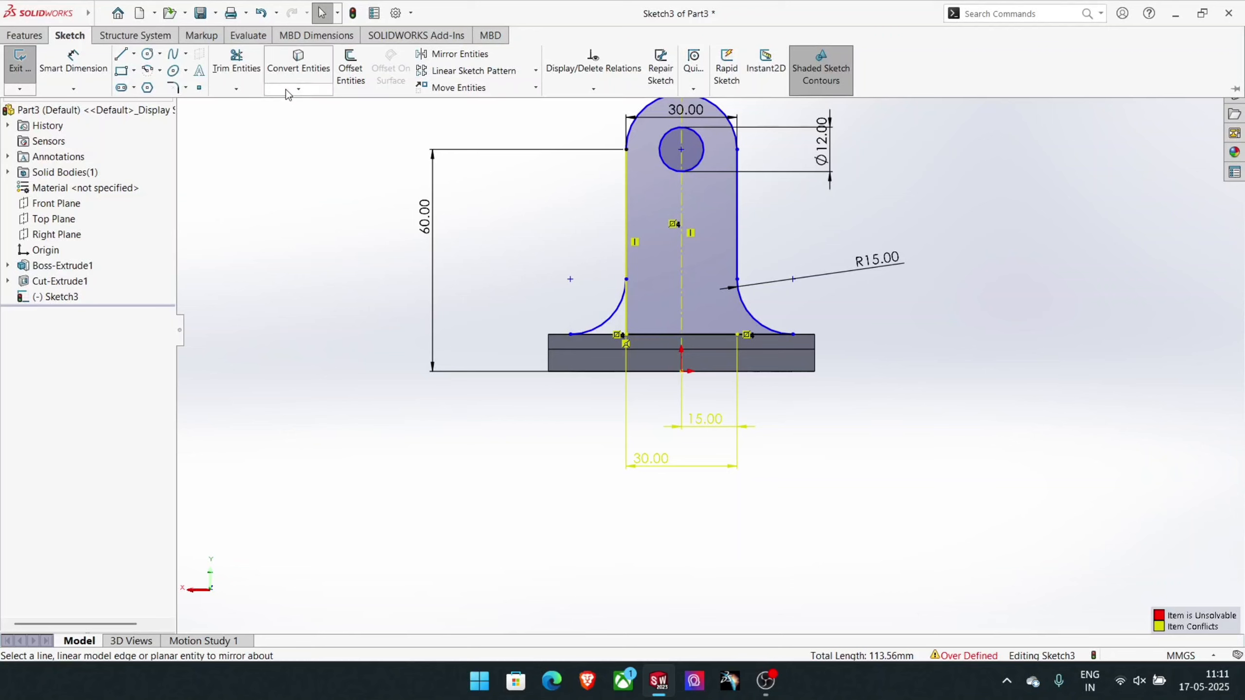
{"action": "left_click", "coordinate": [245, 71]}
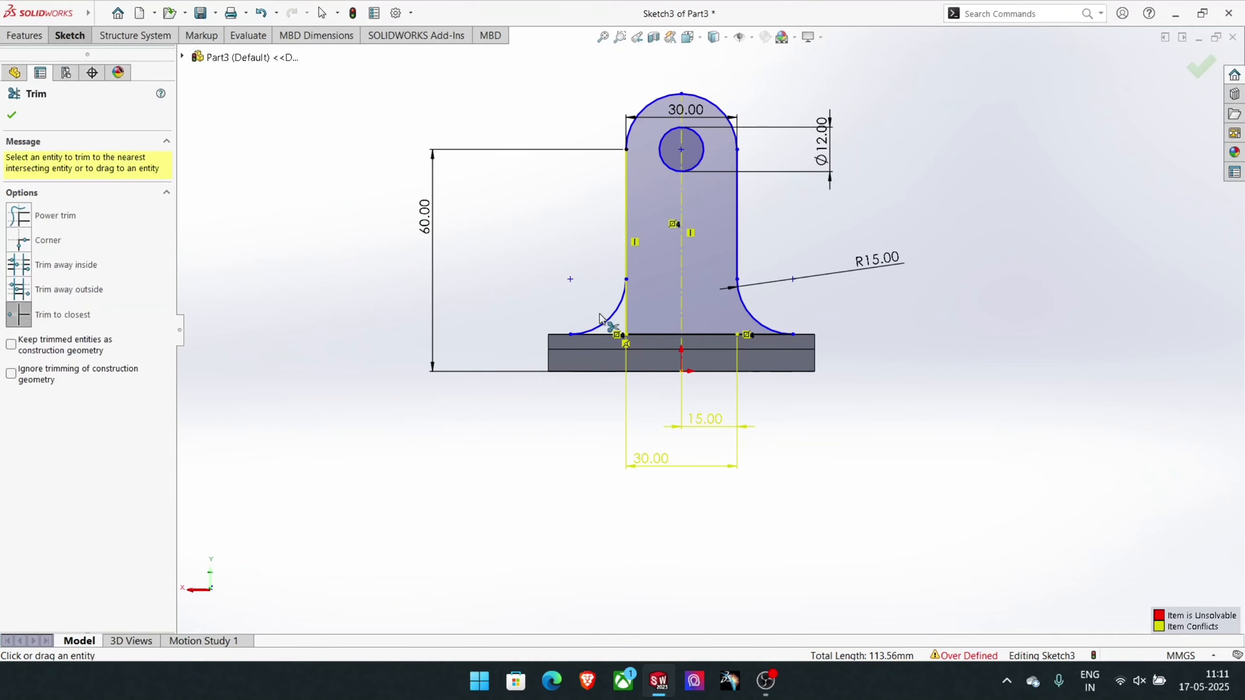
{"action": "left_click", "coordinate": [629, 322]}
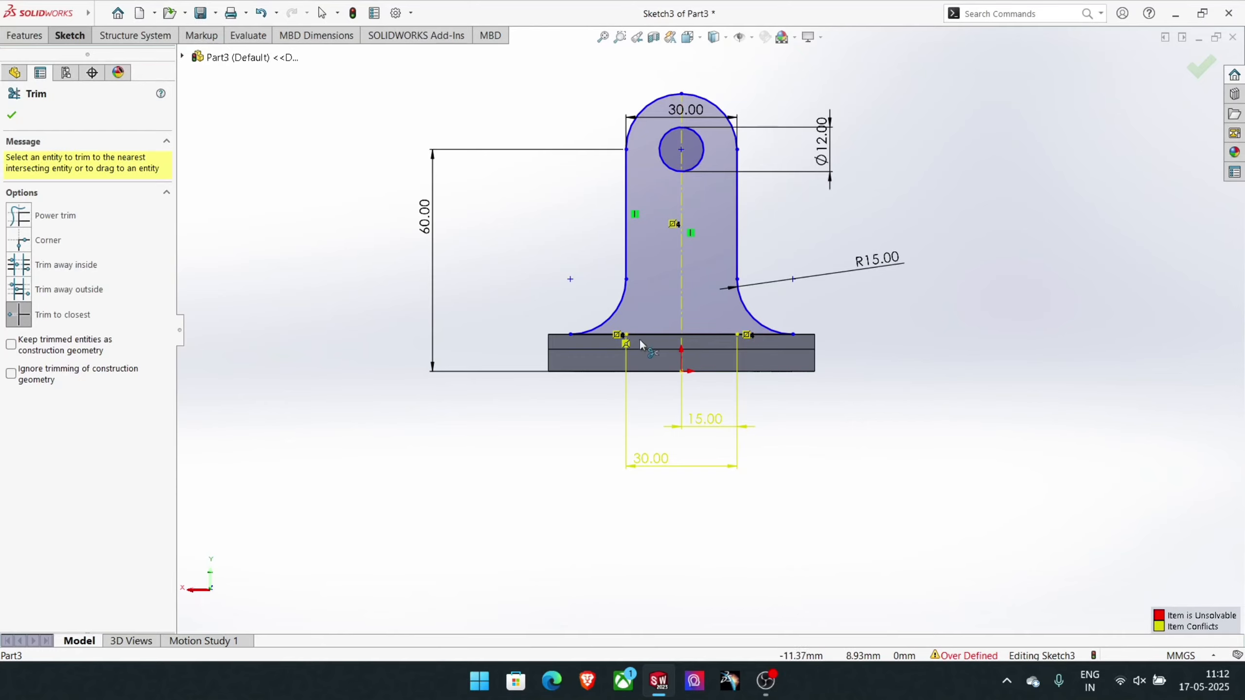
{"action": "left_click", "coordinate": [609, 335]}
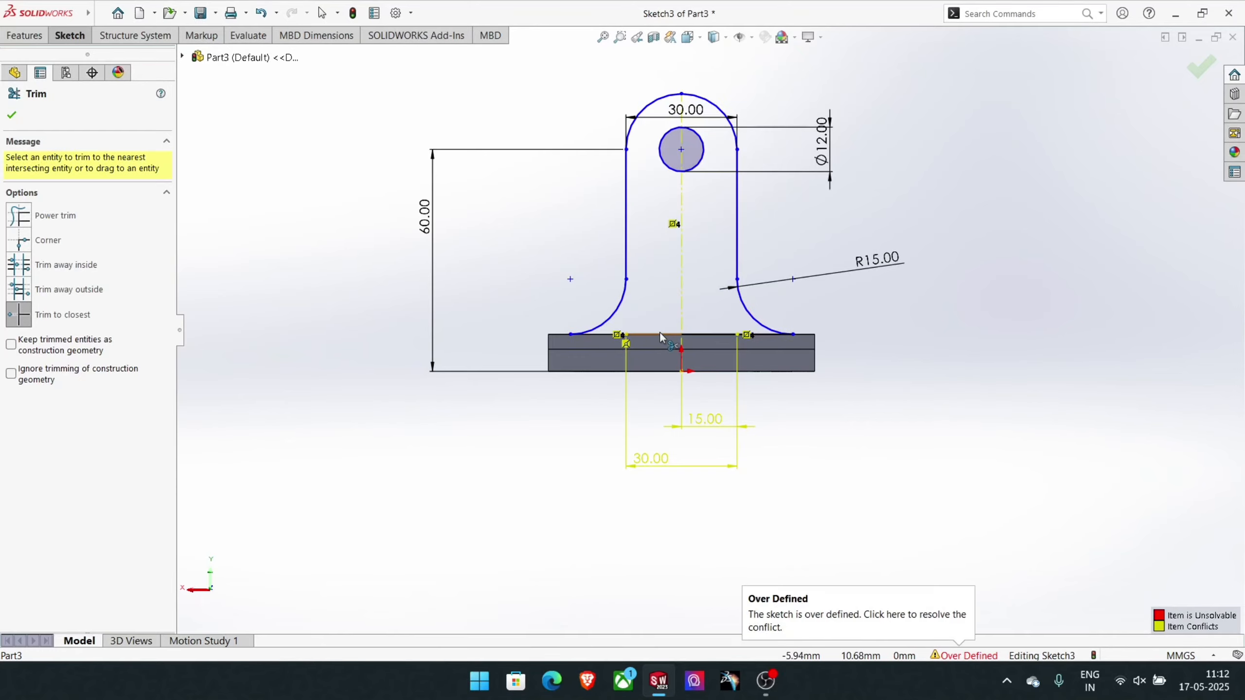
{"action": "left_click", "coordinate": [660, 334]}
{"action": "left_click", "coordinate": [686, 347]}
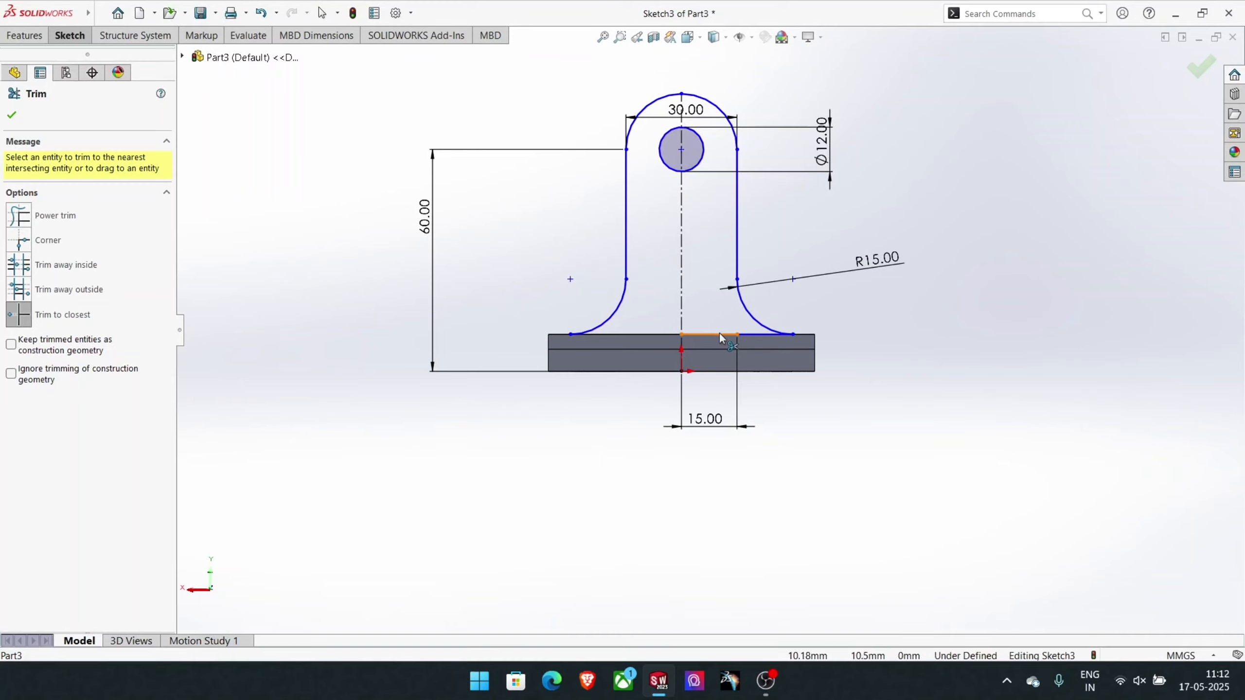
{"action": "left_click", "coordinate": [740, 336]}
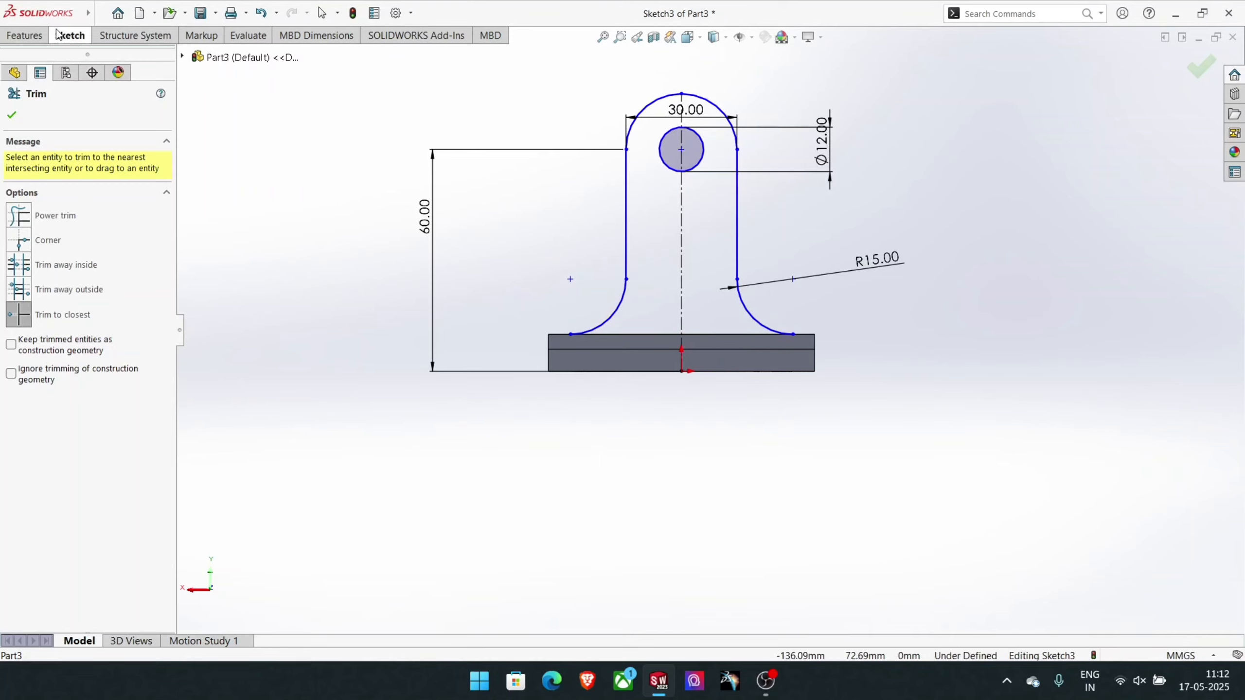
- Close the profile with a 60 mm horizontal line between the feet of the two base arcs
{"action": "left_click", "coordinate": [70, 35]}
{"action": "left_click", "coordinate": [122, 55]}
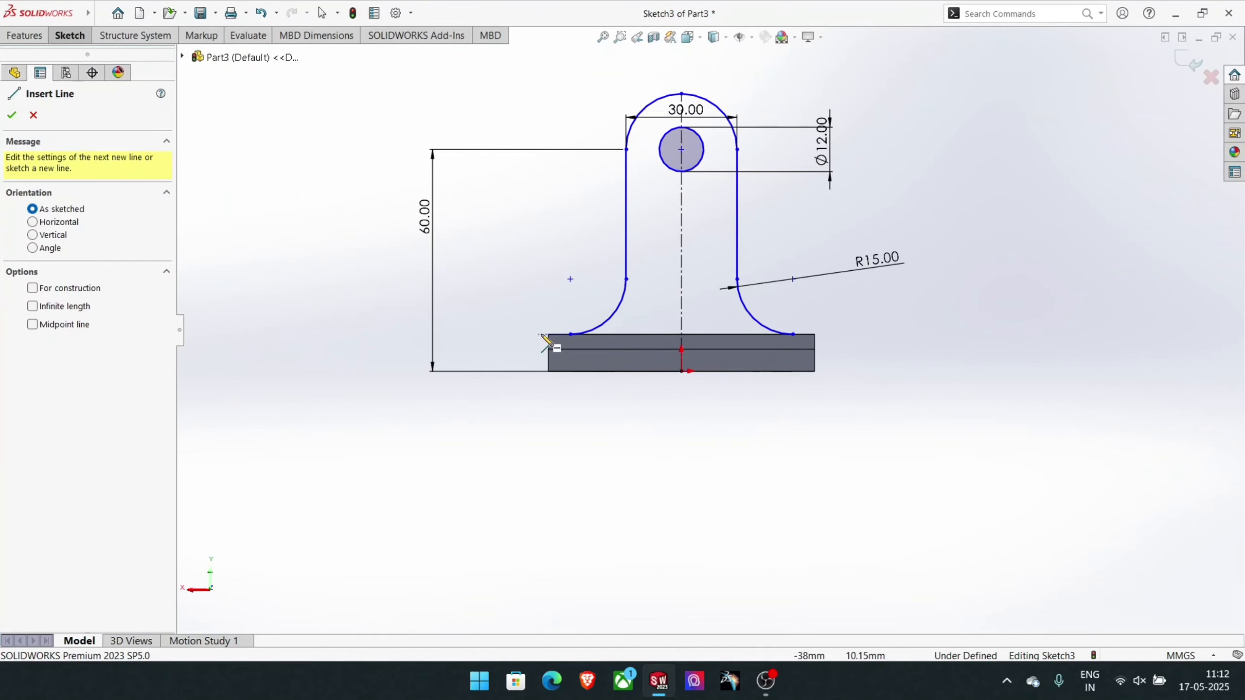
{"action": "left_click", "coordinate": [570, 335]}
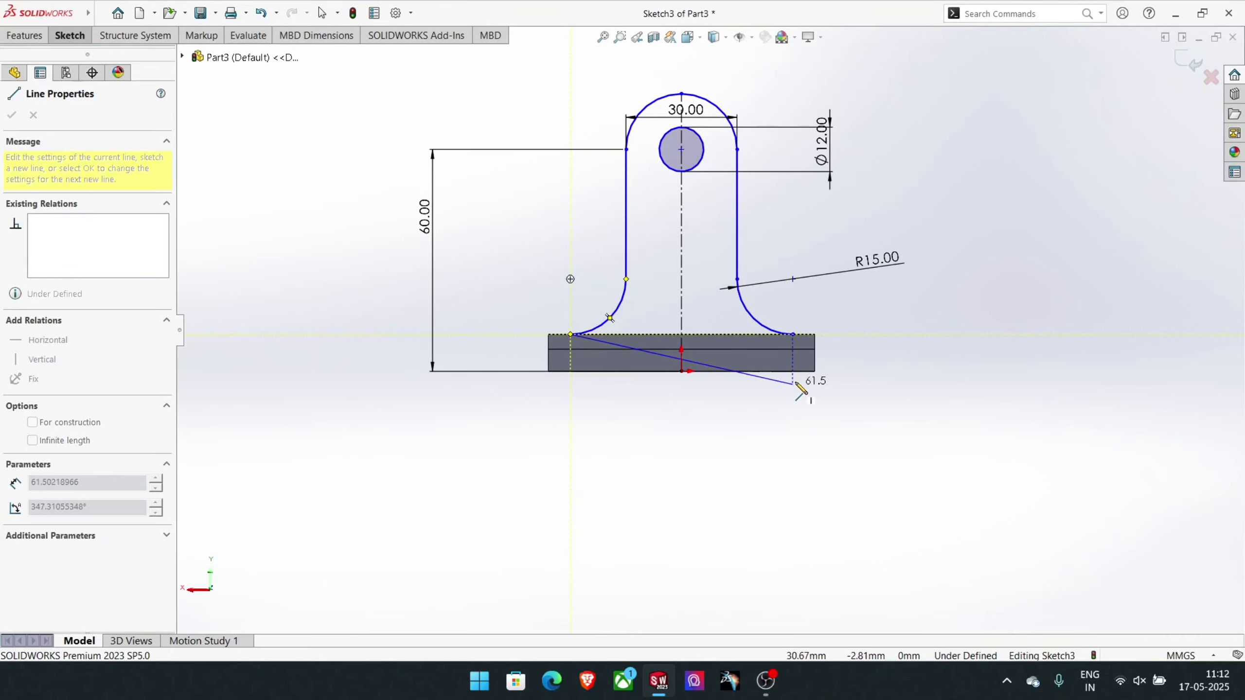
{"action": "left_click", "coordinate": [792, 335]}
{"action": "right_click", "coordinate": [793, 336]}
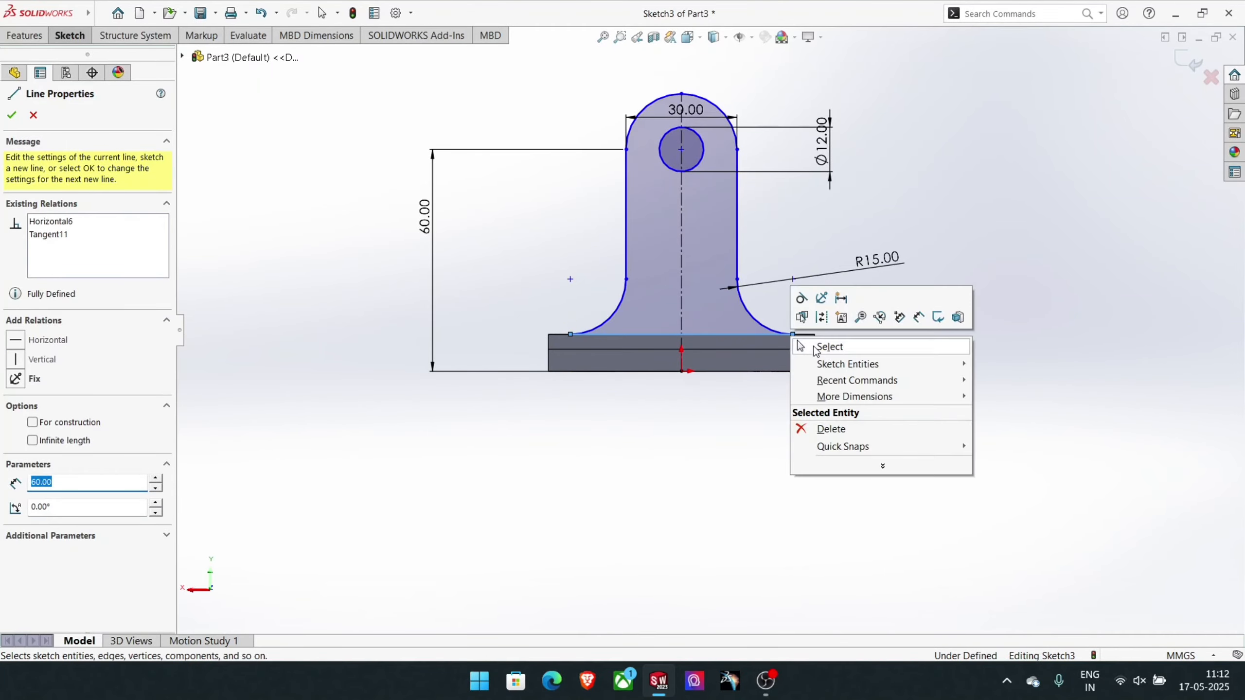
{"action": "left_click", "coordinate": [823, 344]}
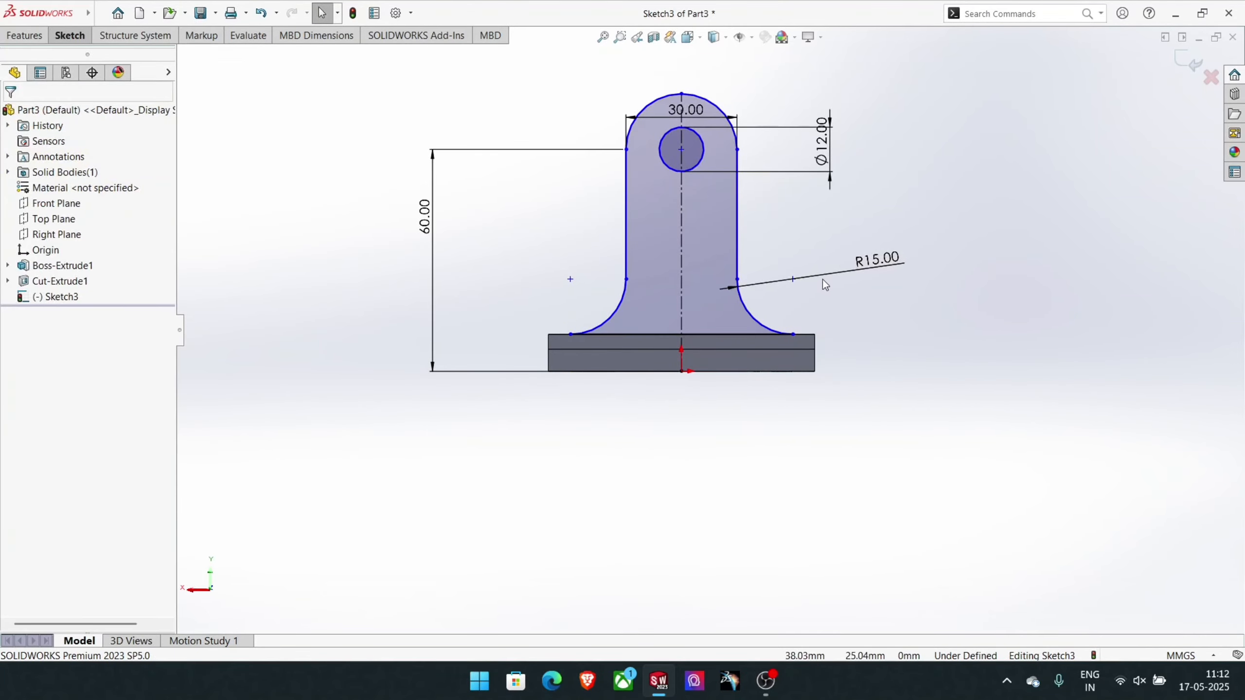
- Extrude the upright profile 8 mm in the reversed direction, toward the plate's two holes
{"action": "mouse_move", "coordinate": [822, 279]}
{"action": "middle_mouse_down"}
{"action": "mouse_move", "coordinate": [701, 440]}
{"action": "mouse_move", "coordinate": [717, 539]}
{"action": "mouse_move", "coordinate": [640, 368]}
{"action": "mouse_move", "coordinate": [680, 399]}
{"action": "mouse_move", "coordinate": [667, 382]}
{"action": "middle_mouse_up"}
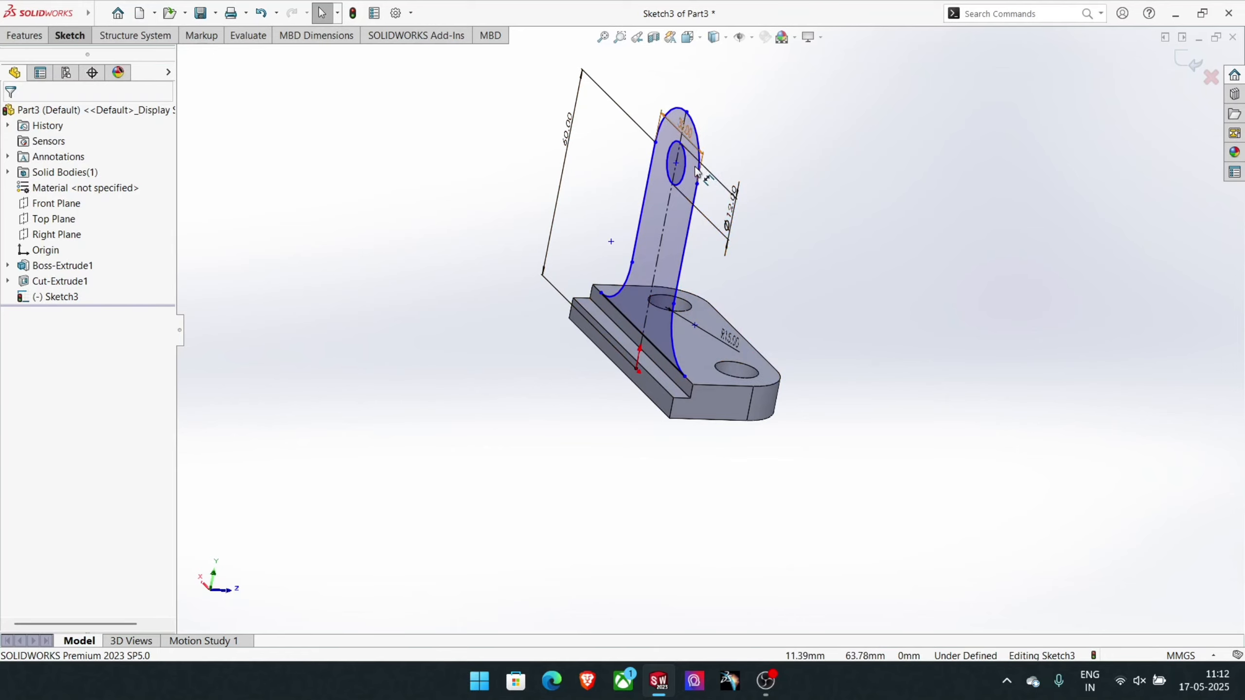
{"action": "left_click", "coordinate": [34, 46]}
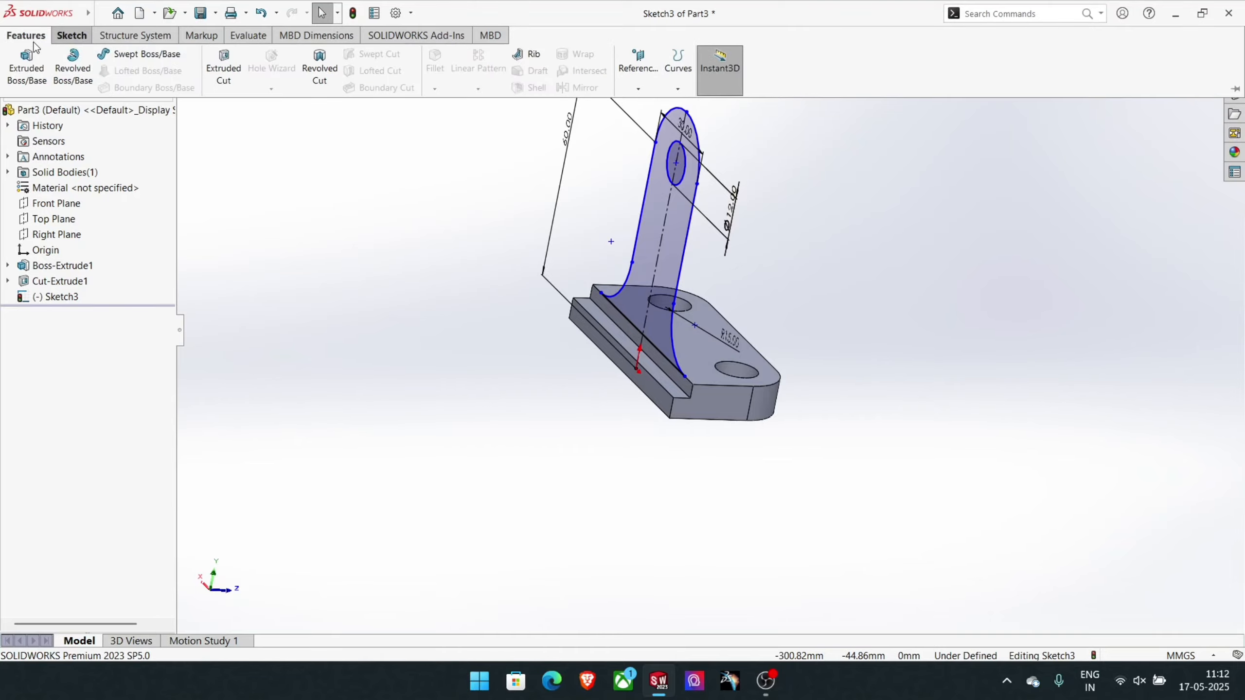
{"action": "left_click", "coordinate": [27, 63]}
{"action": "middle_click_drag", "start_coordinate": [645, 219], "coordinate": [662, 183]}
{"action": "middle_click_drag", "start_coordinate": [505, 234], "coordinate": [498, 334]}
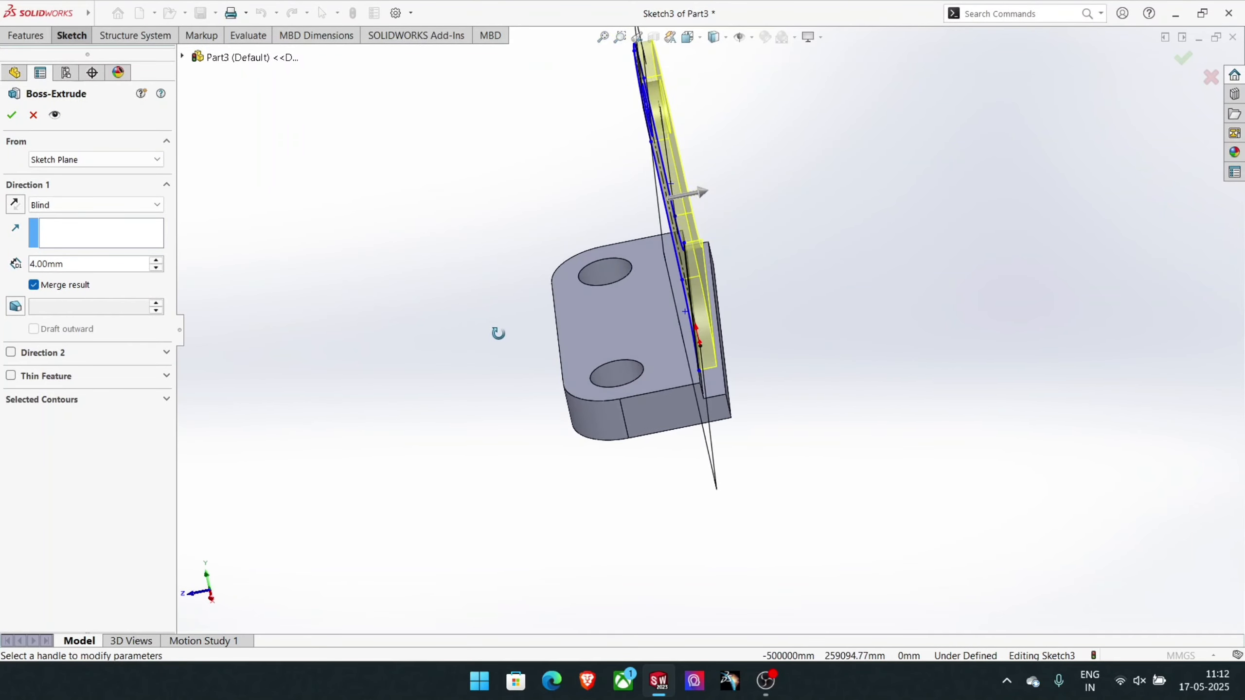
{"action": "left_click", "coordinate": [14, 204]}
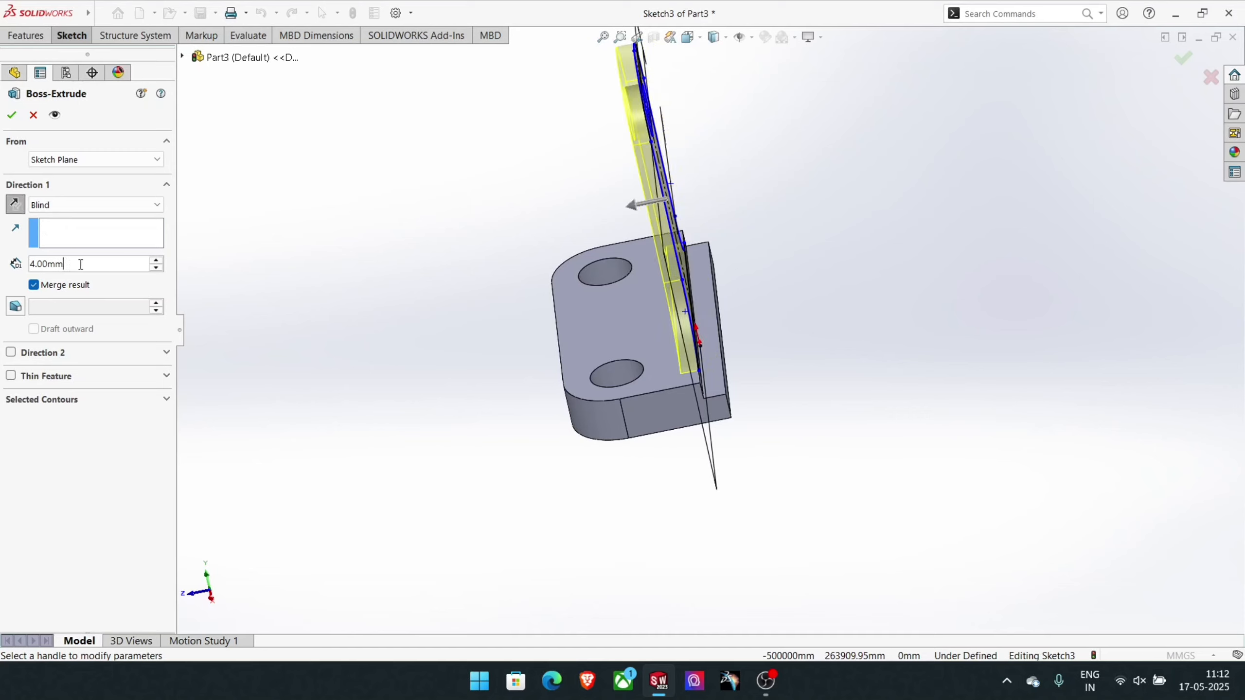
{"action": "left_click_drag", "start_coordinate": [80, 264], "coordinate": [37, 264]}
{"action": "type", "text": "8"}
{"action": "key", "text": "Return"}
{"action": "key", "text": "Return"}
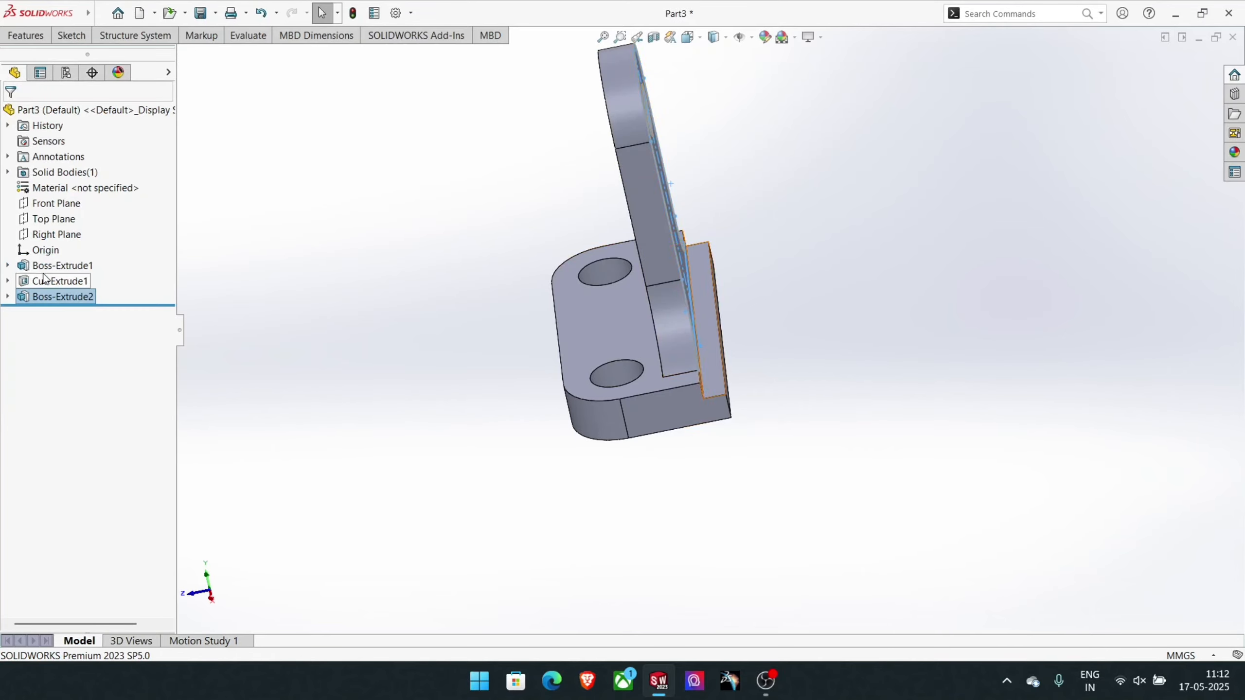
{"action": "left_click", "coordinate": [212, 206]}
- On the upright's back face, sketch concentric circles of 15 mm and 6 mm radius centred on the hole
{"action": "middle_click_drag", "start_coordinate": [283, 251], "coordinate": [392, 249]}
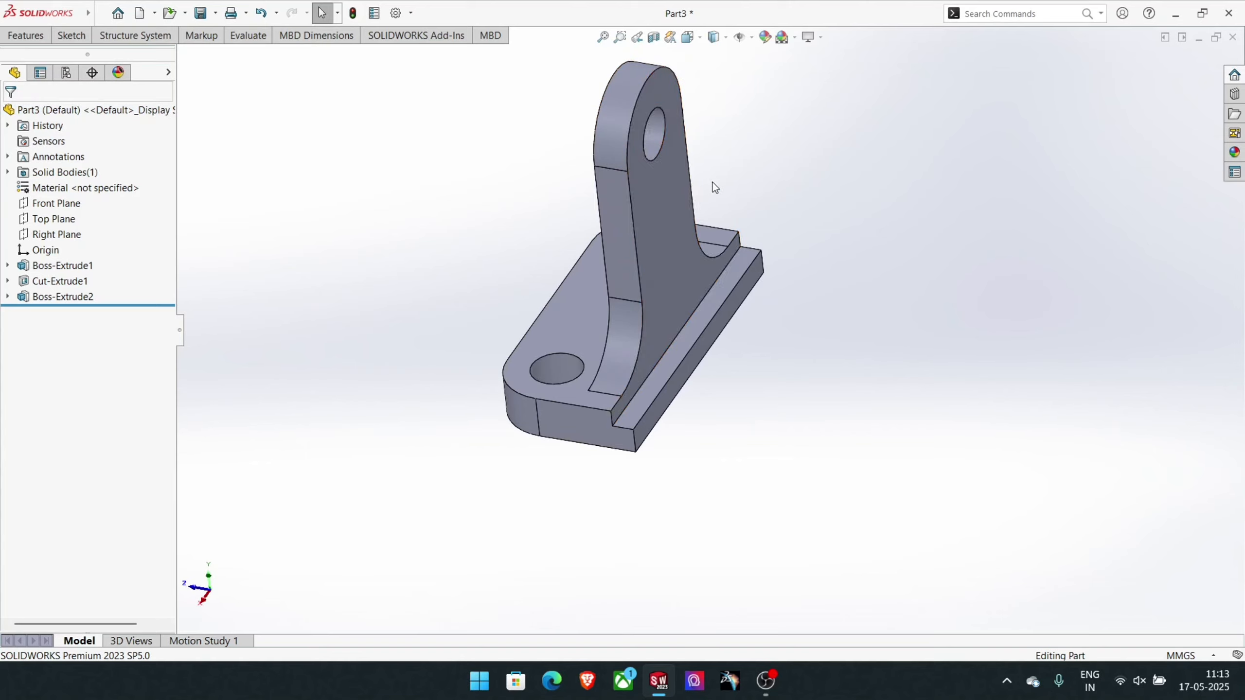
{"action": "left_click", "coordinate": [638, 131]}
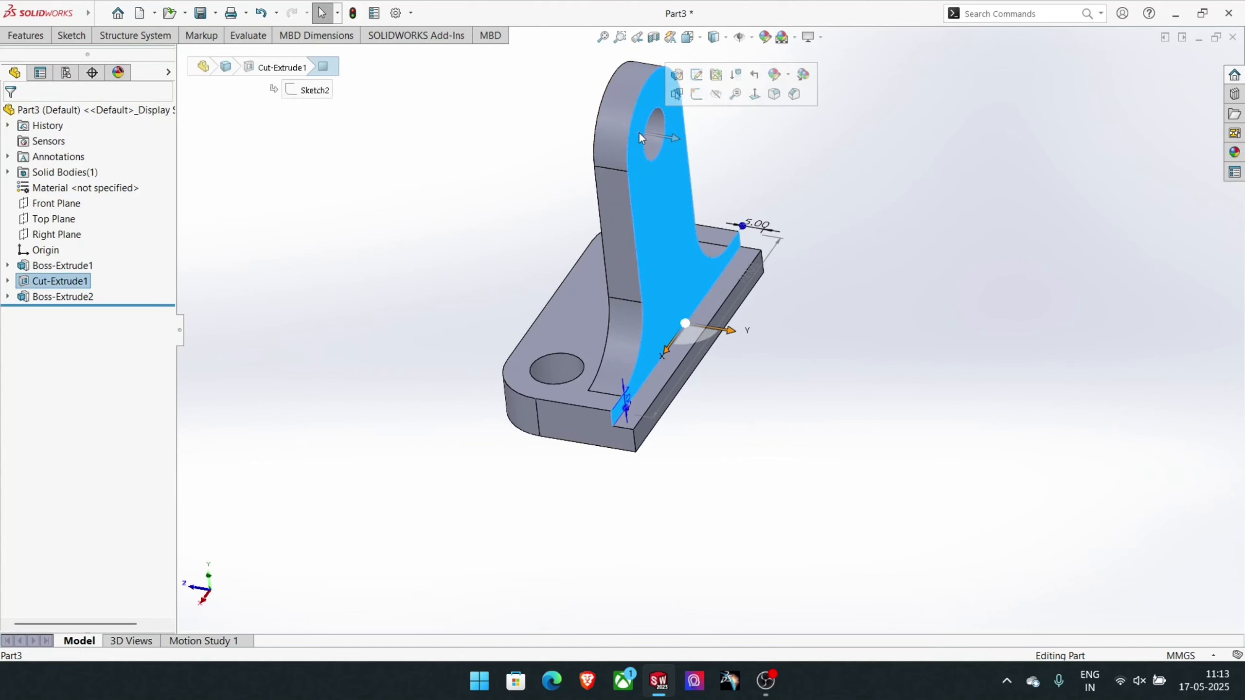
{"action": "left_click", "coordinate": [697, 97]}
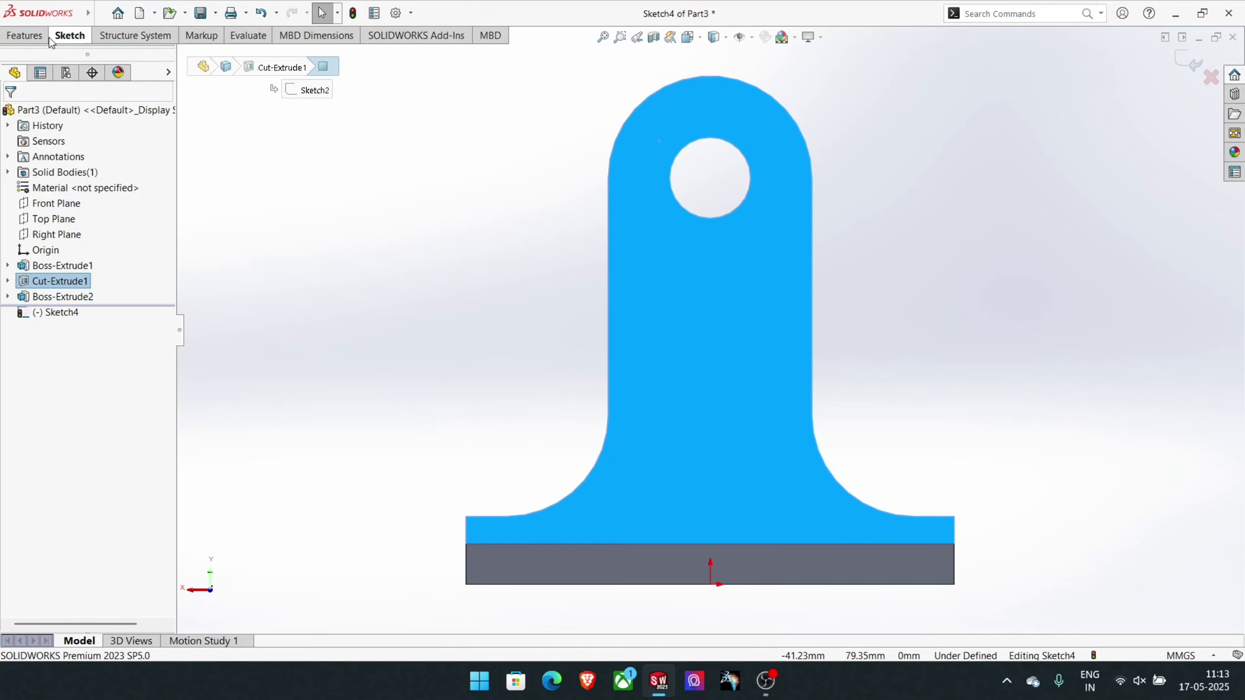
{"action": "left_click", "coordinate": [69, 37]}
{"action": "left_click", "coordinate": [149, 63]}
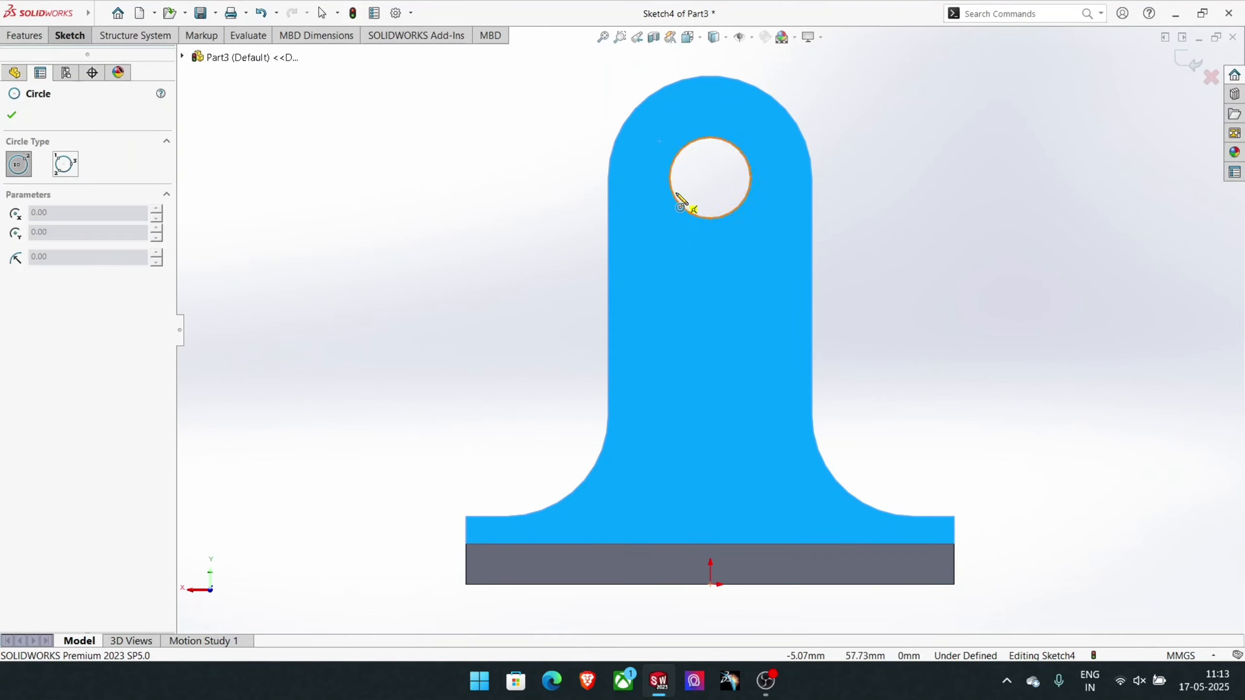
{"action": "left_click", "coordinate": [711, 180]}
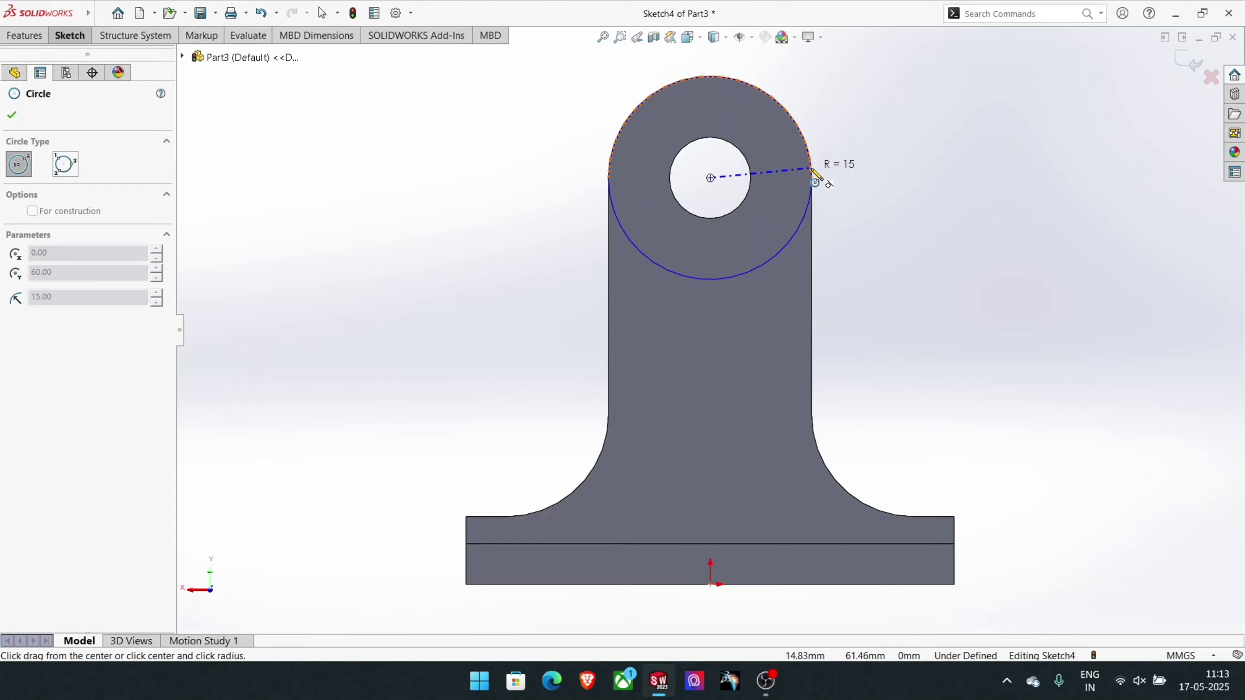
{"action": "left_click", "coordinate": [813, 179]}
{"action": "left_click", "coordinate": [710, 178]}
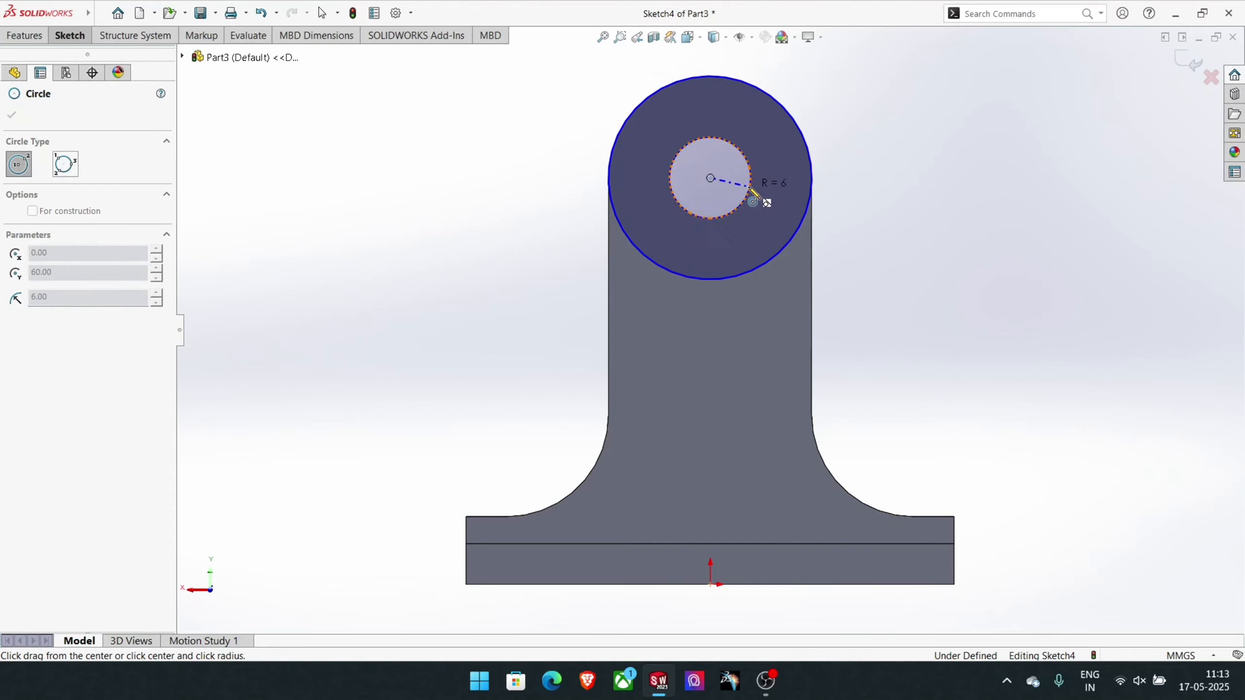
{"action": "left_click", "coordinate": [750, 186]}
{"action": "left_click", "coordinate": [70, 35]}
{"action": "left_click", "coordinate": [35, 53]}
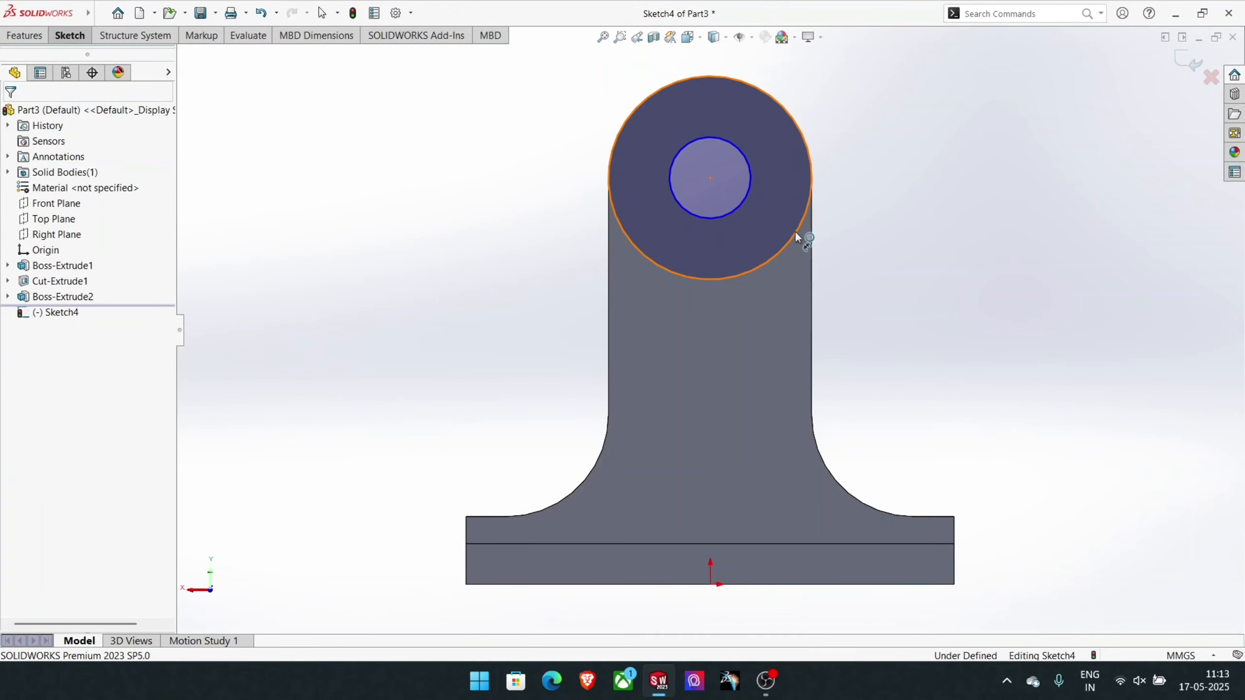
- Dimension the two concentric circles on the upright with diameters of 30 mm and 12 mm
{"action": "left_click", "coordinate": [795, 230]}
{"action": "left_click", "coordinate": [899, 196]}
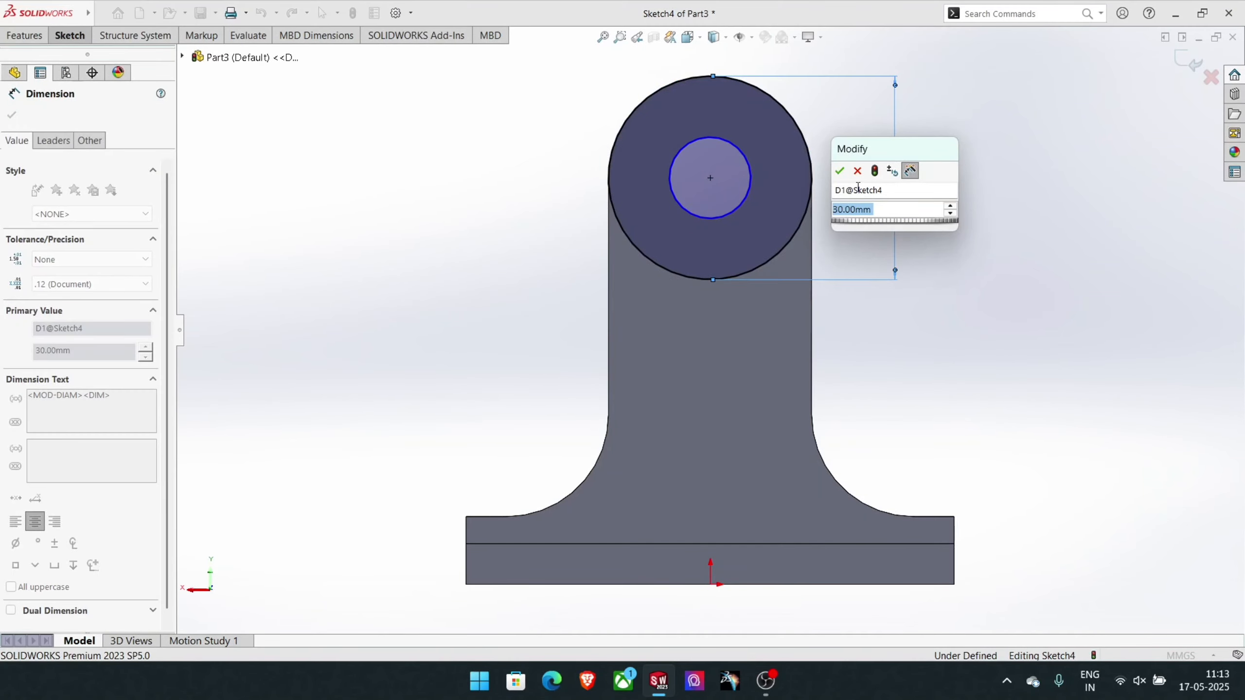
{"action": "left_click", "coordinate": [839, 171]}
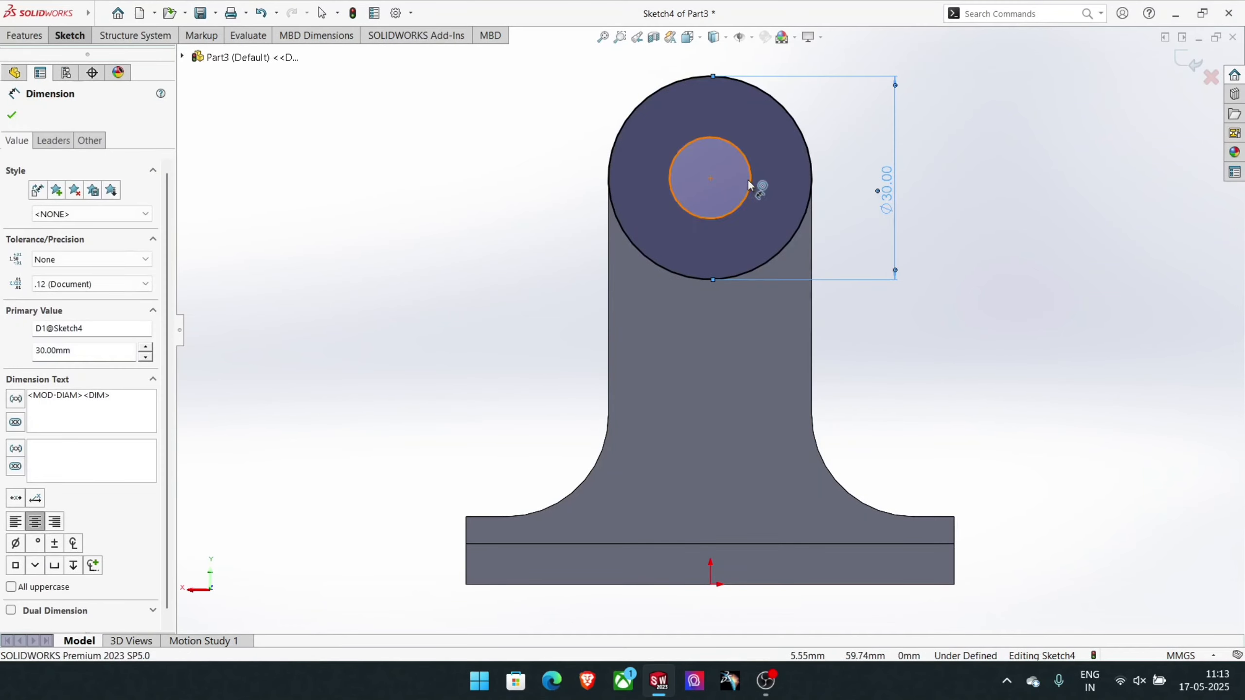
{"action": "left_click", "coordinate": [748, 184]}
{"action": "left_click", "coordinate": [458, 154]}
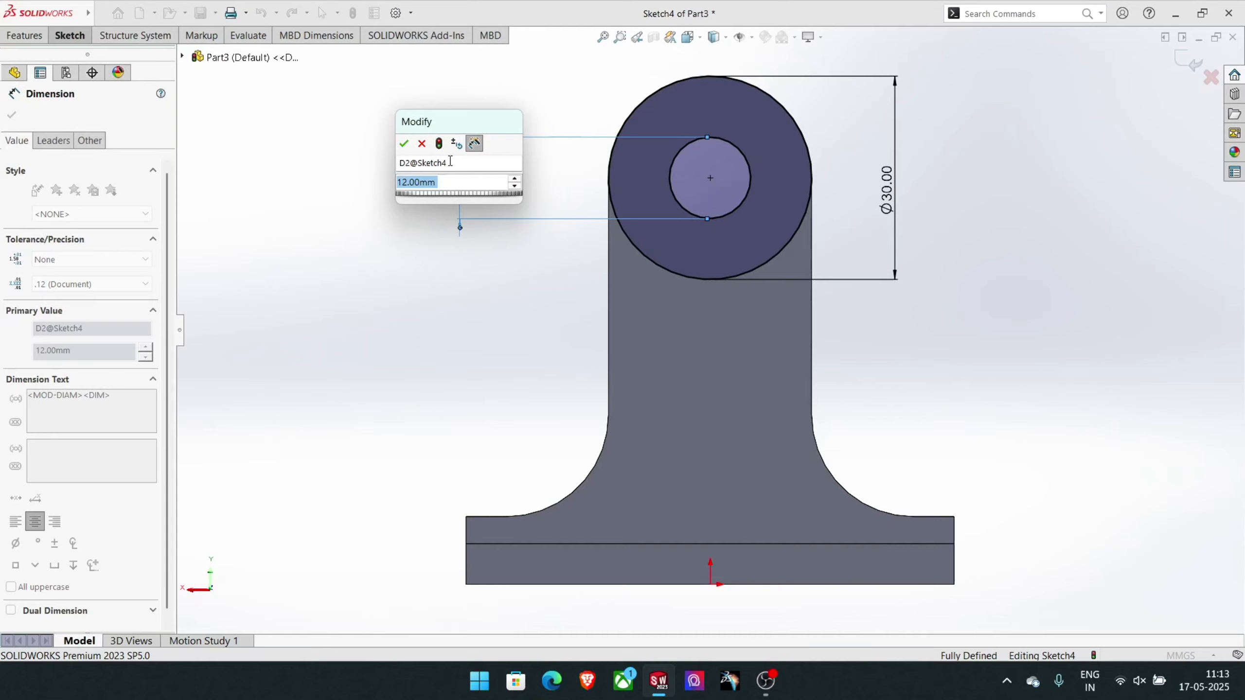
{"action": "left_click", "coordinate": [403, 143]}
- Extrude the ring between the two circles 5 mm outward from the upright's back face, merged with the body
{"action": "left_click", "coordinate": [24, 35]}
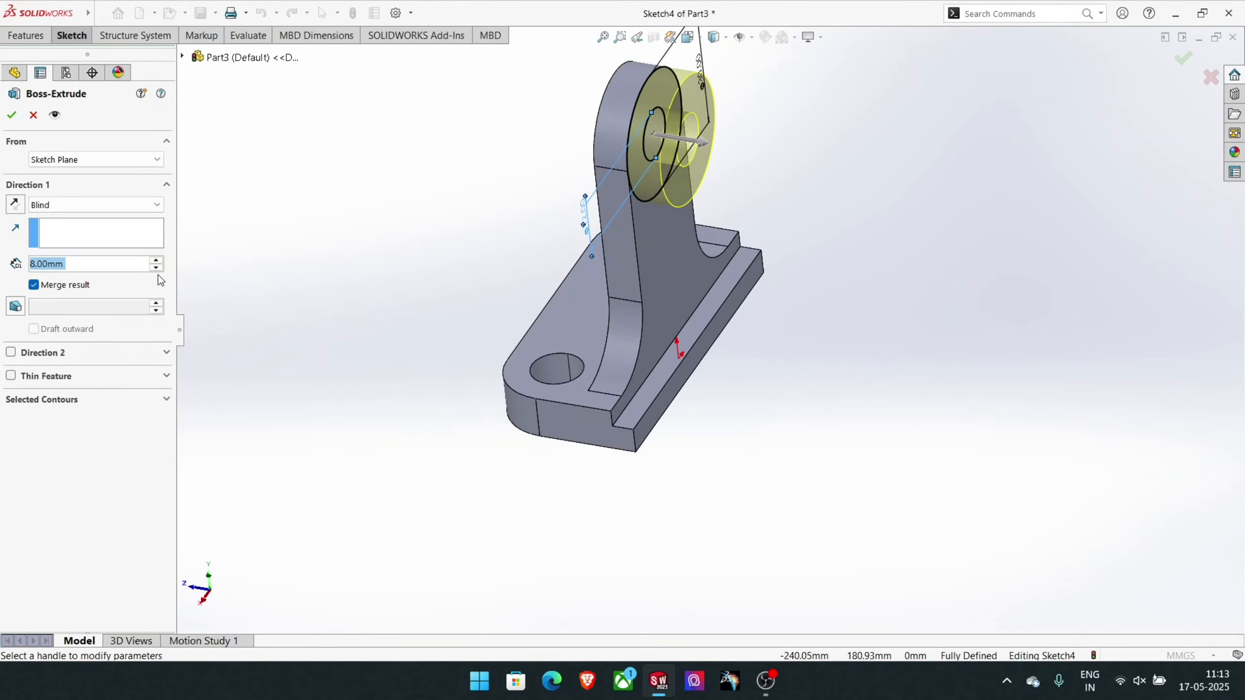
{"action": "type", "text": "5"}
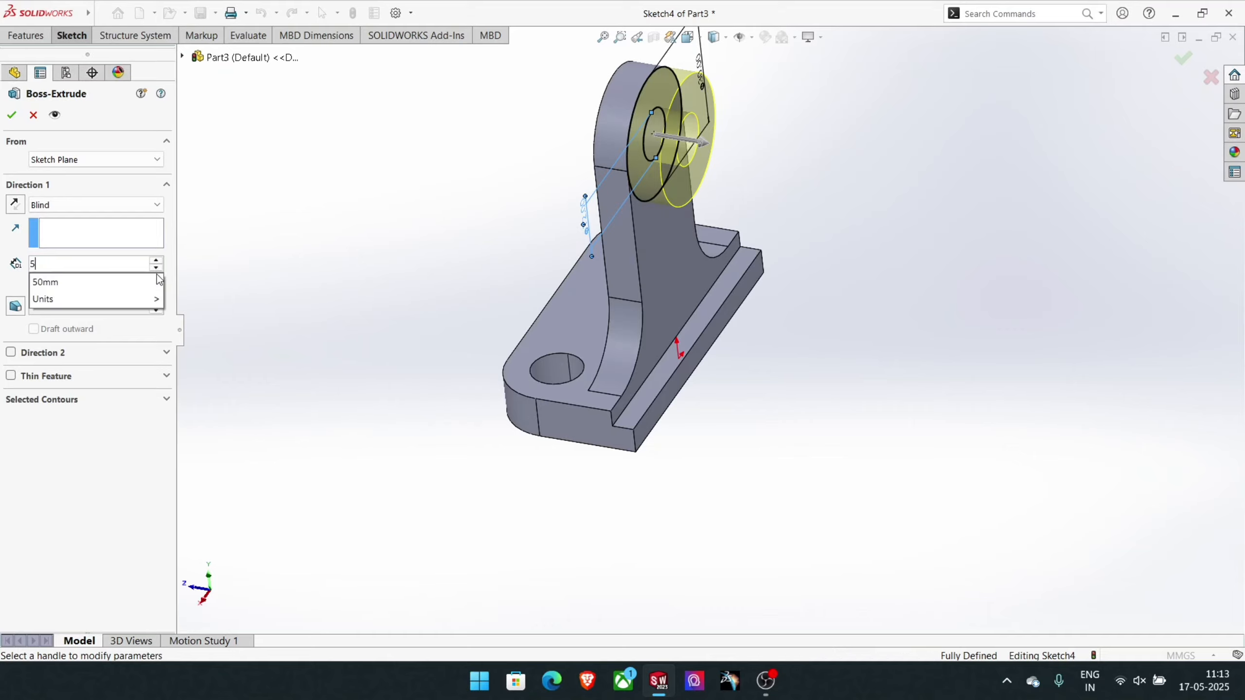
{"action": "key", "text": "Return"}
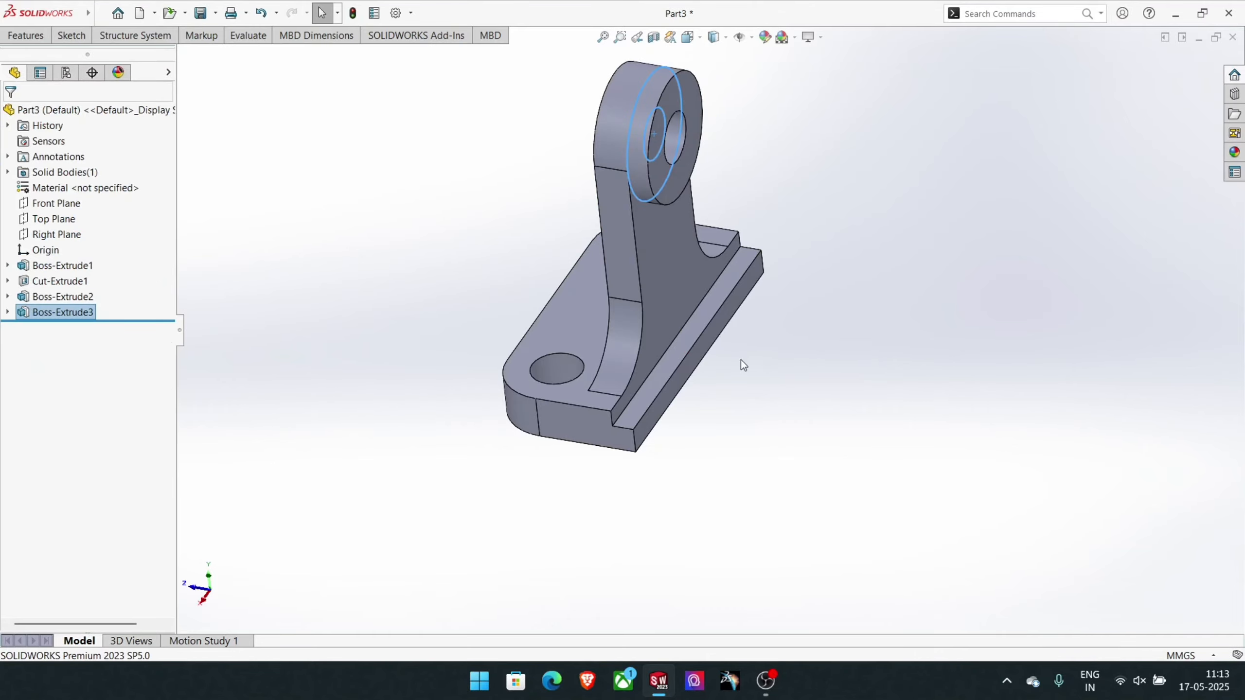
{"action": "mouse_move", "coordinate": [859, 388]}
{"action": "middle_mouse_down"}
{"action": "mouse_move", "coordinate": [794, 313]}
{"action": "mouse_move", "coordinate": [904, 282]}
{"action": "mouse_move", "coordinate": [909, 337]}
{"action": "mouse_move", "coordinate": [835, 385]}
{"action": "mouse_move", "coordinate": [811, 390]}
{"action": "mouse_move", "coordinate": [825, 308]}
{"action": "mouse_move", "coordinate": [645, 398]}
{"action": "mouse_move", "coordinate": [920, 337]}
{"action": "mouse_move", "coordinate": [848, 385]}
{"action": "middle_mouse_up"}
{"action": "key", "text": "ctrl+7"}
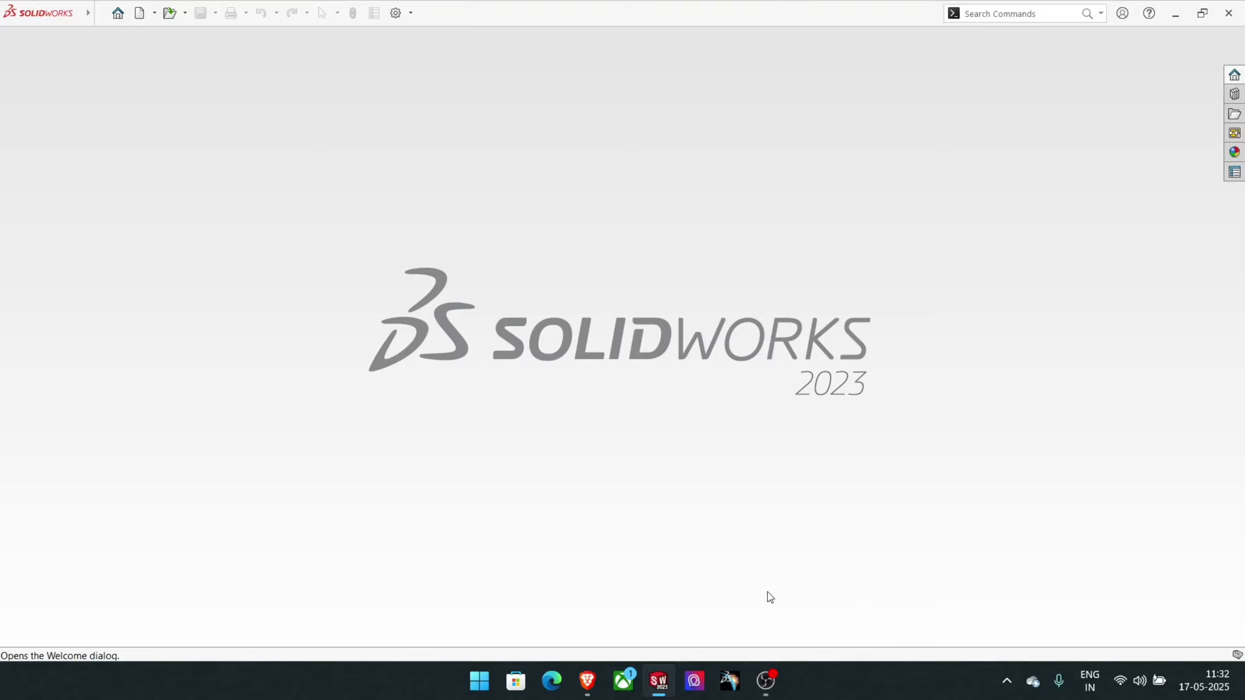
- Create a new part and start a sketch on the Top Plane
{"action": "left_click", "coordinate": [116, 15]}
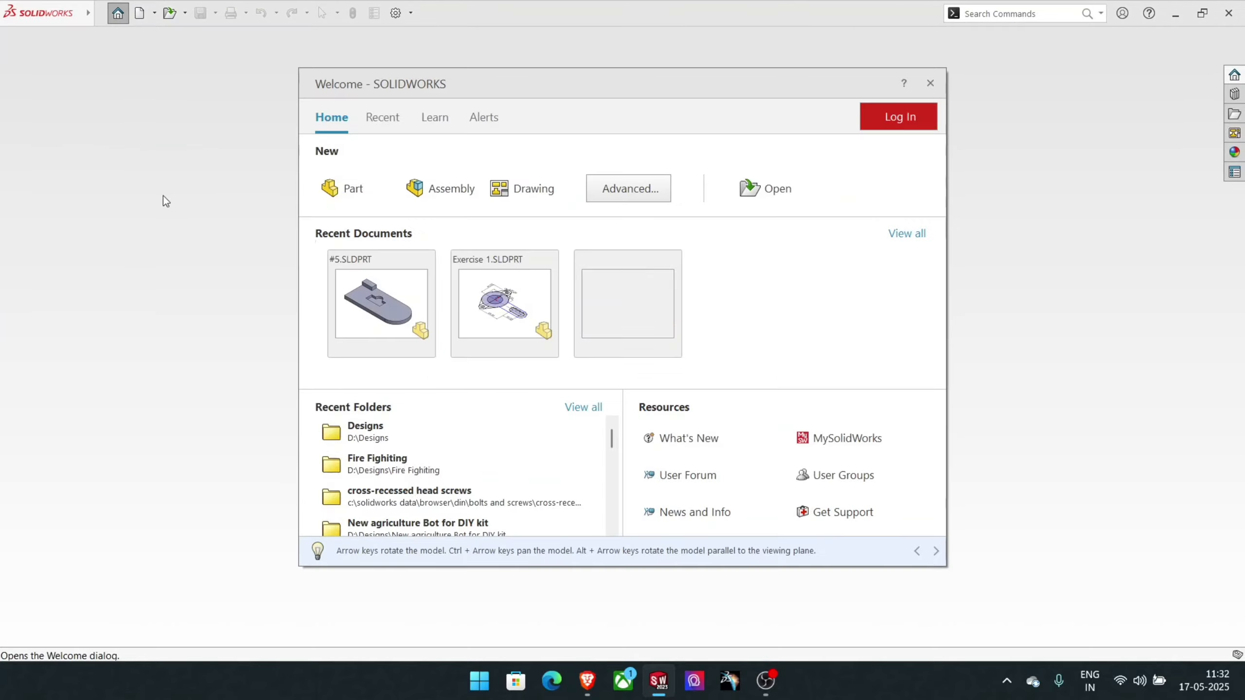
{"action": "left_click", "coordinate": [332, 187]}
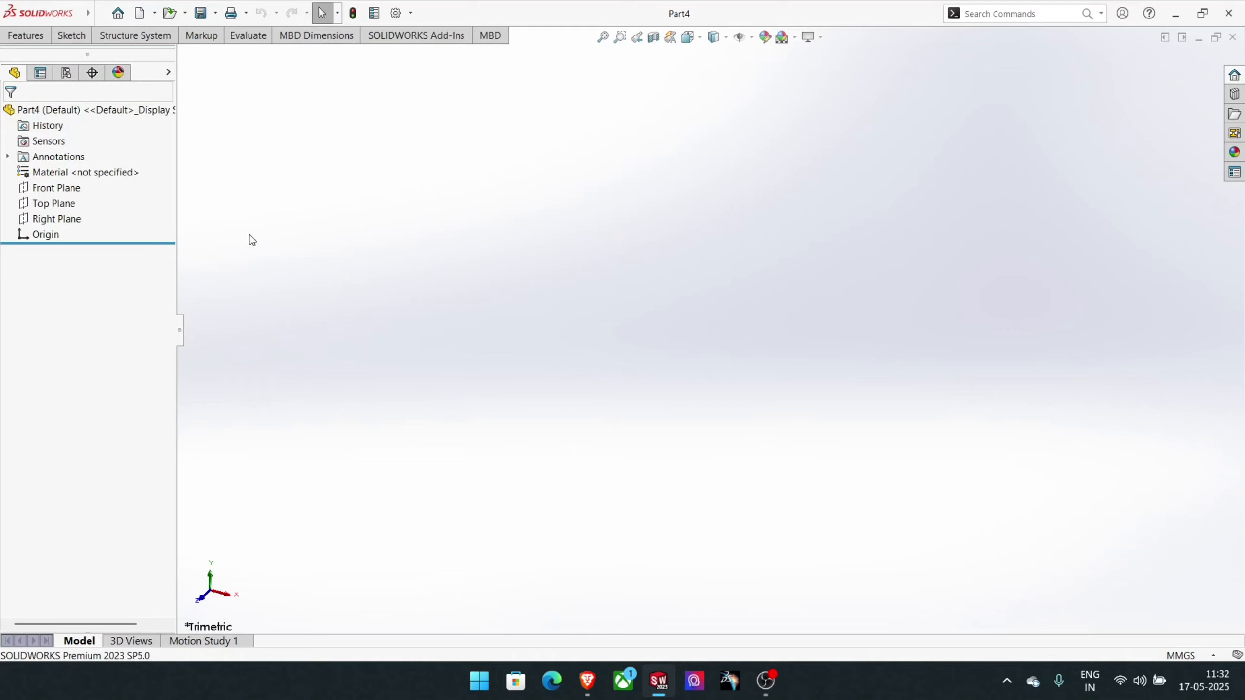
{"action": "left_click", "coordinate": [70, 205]}
{"action": "left_click", "coordinate": [78, 184]}
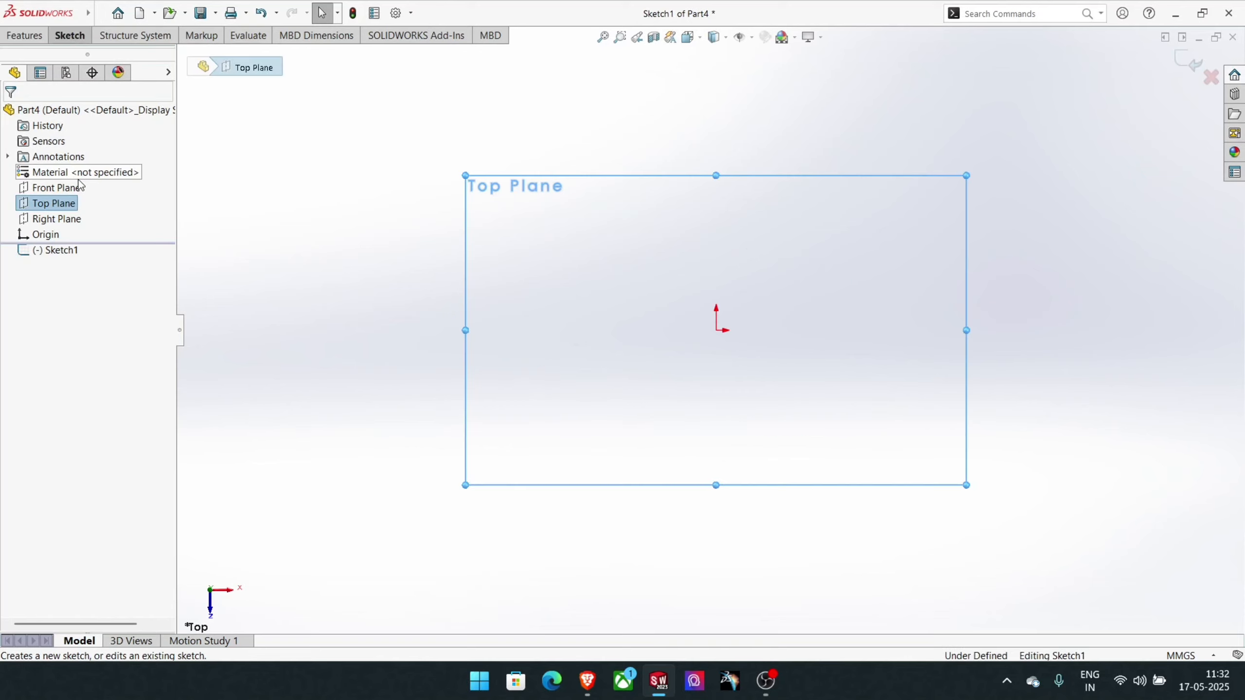
- Sketch a center rectangle about 259 by 105 mm centred on the origin
{"action": "left_click", "coordinate": [70, 35]}
{"action": "left_click", "coordinate": [132, 72]}
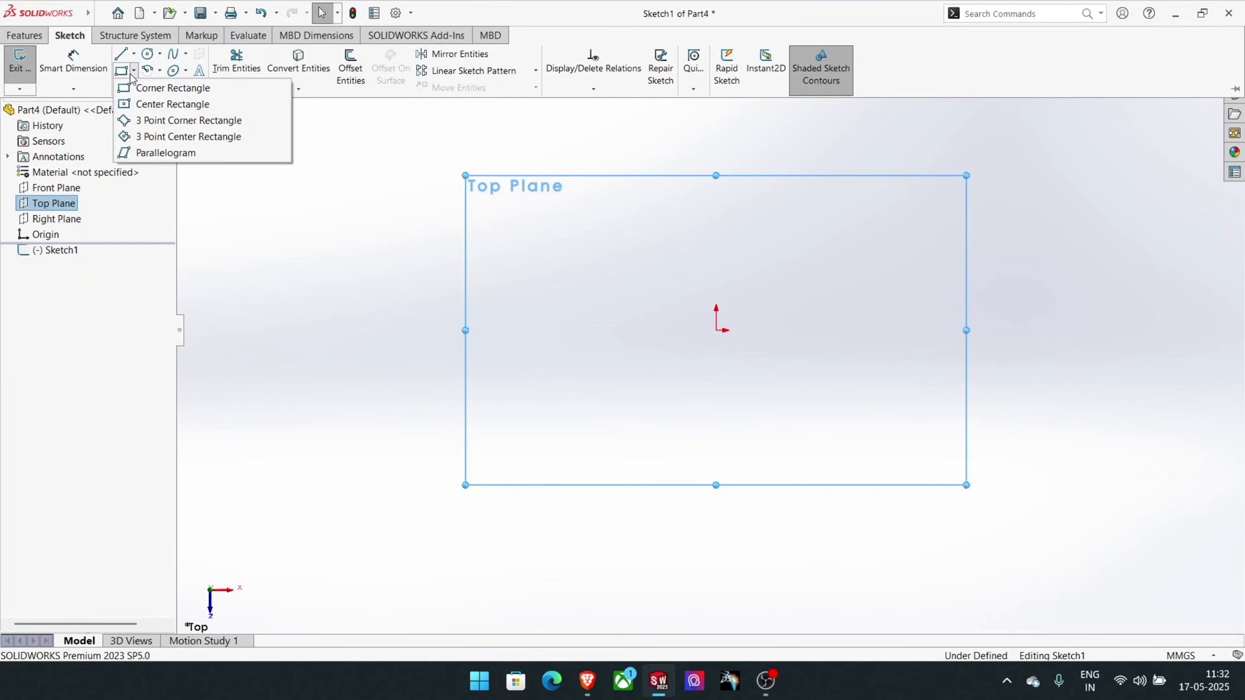
{"action": "left_click", "coordinate": [142, 104]}
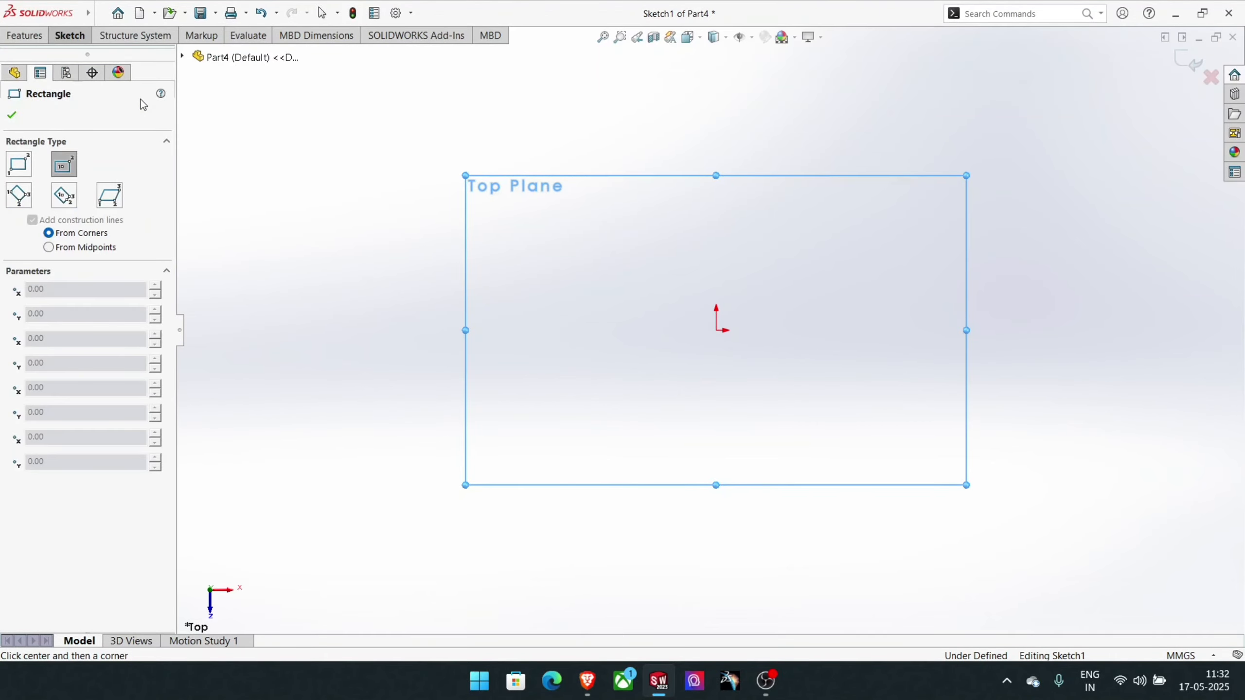
{"action": "left_click", "coordinate": [716, 330]}
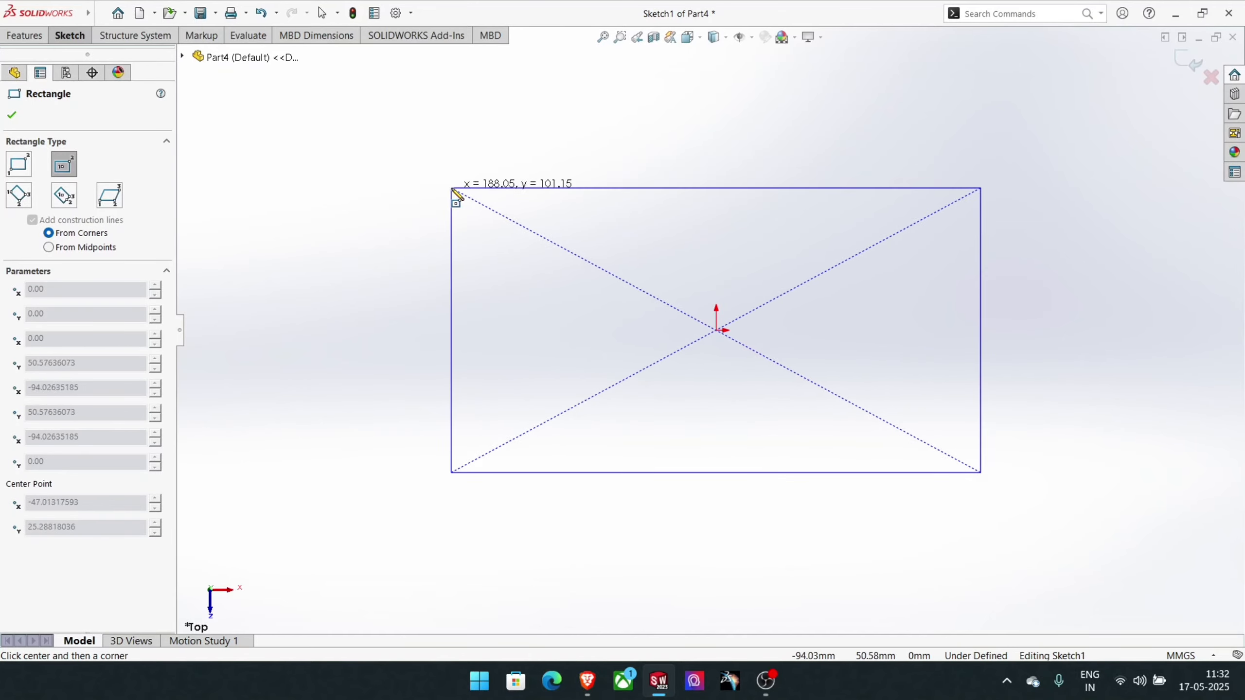
{"action": "left_click", "coordinate": [352, 183]}
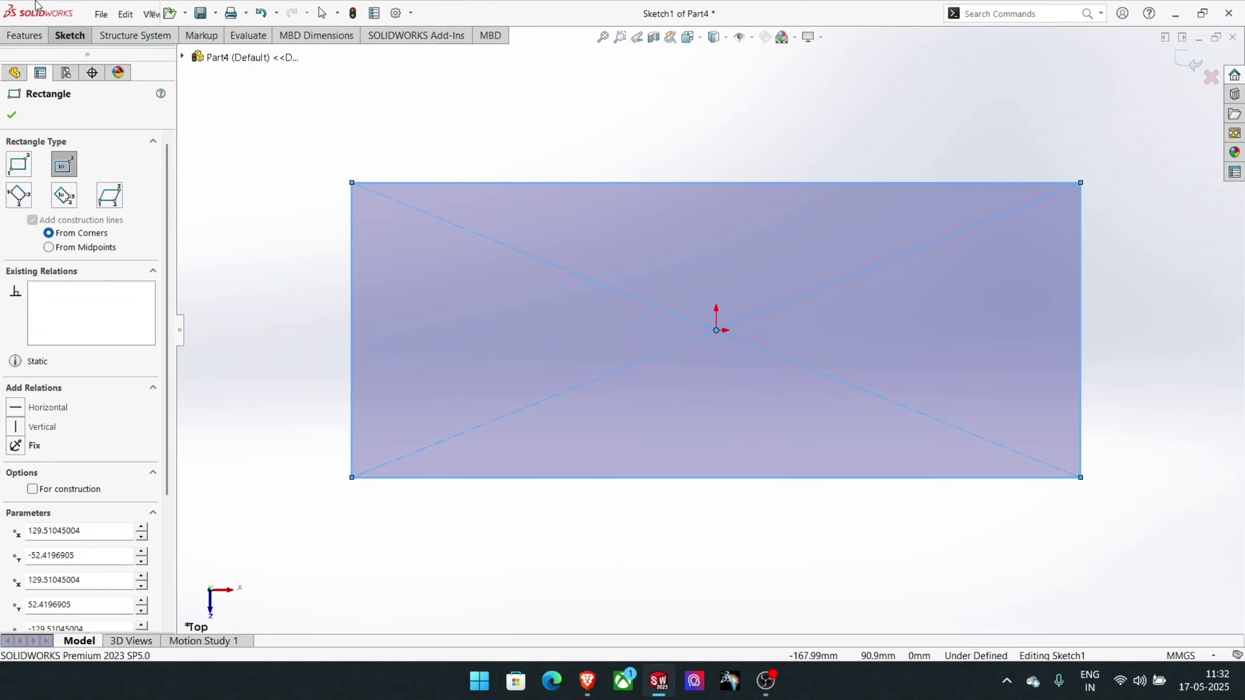
- Dimension the rectangle's horizontal edge and set its length to 80 mm
{"action": "left_click", "coordinate": [69, 36]}
{"action": "left_click", "coordinate": [206, 108]}
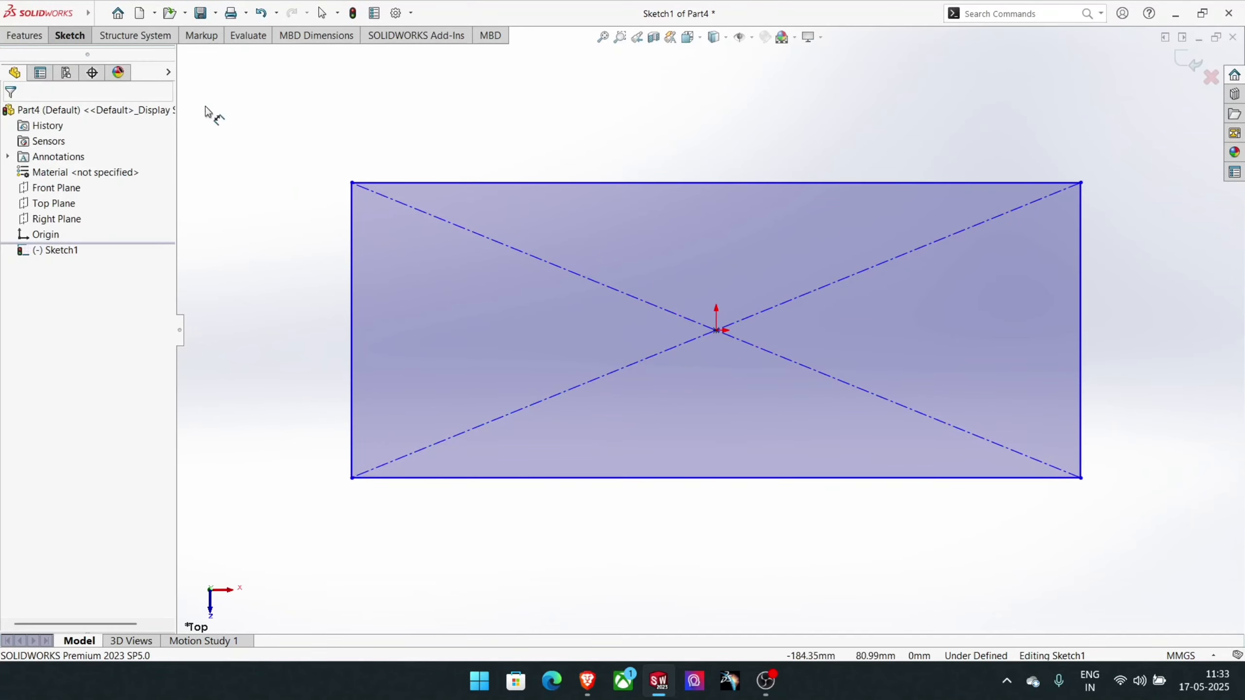
{"action": "left_click", "coordinate": [452, 184]}
{"action": "left_click", "coordinate": [454, 155]}
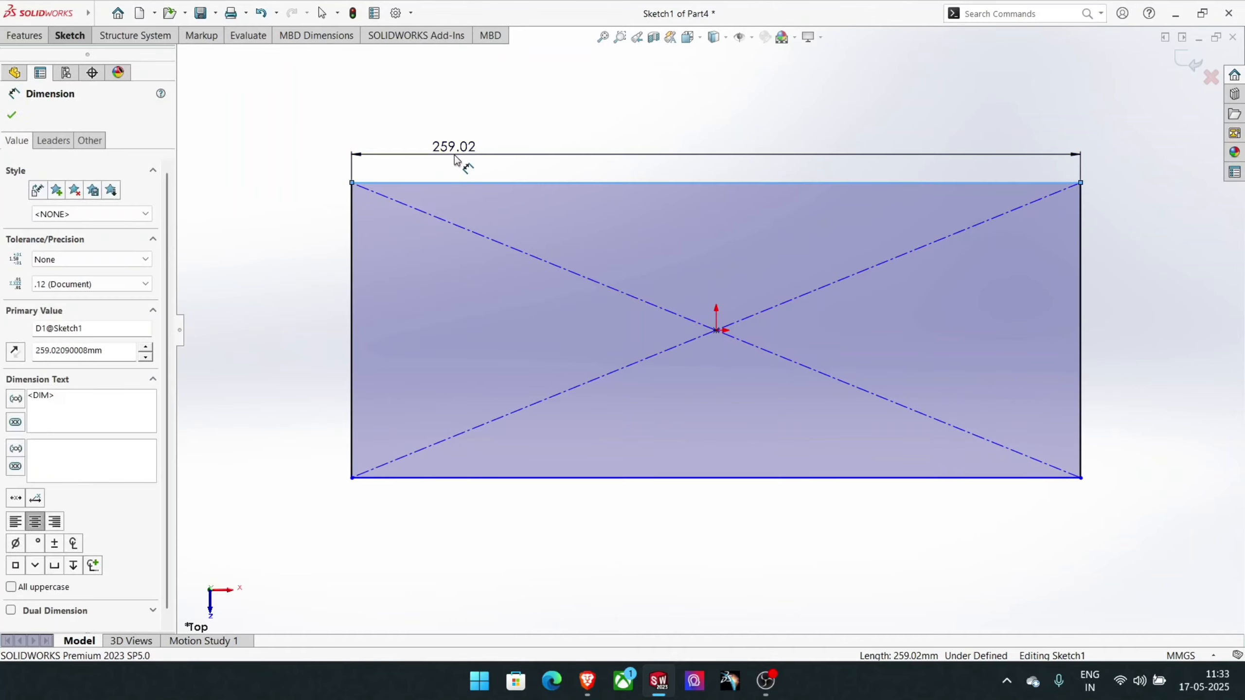
{"action": "type", "text": "80"}
{"action": "key", "text": "Return"}
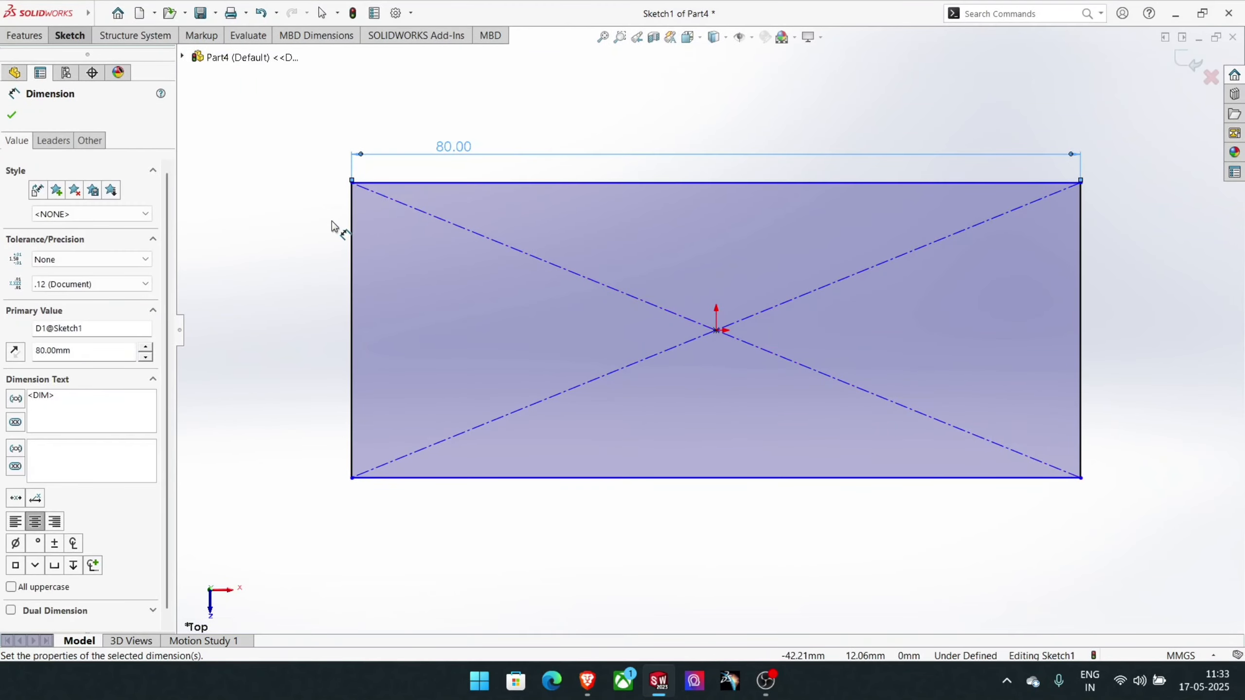
- Dimension the rectangle's vertical edge and set its length to 50 mm
{"action": "left_click", "coordinate": [353, 230]}
{"action": "left_click", "coordinate": [316, 218]}
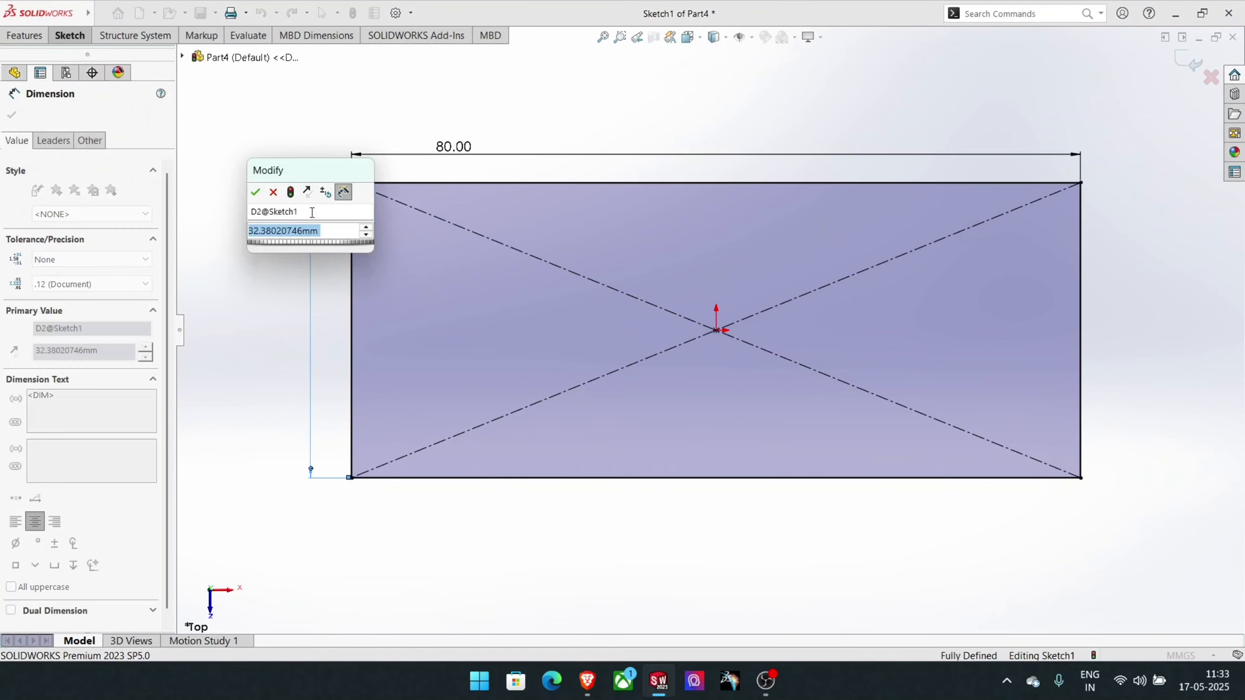
{"action": "type", "text": "50"}
{"action": "key", "text": "Return"}
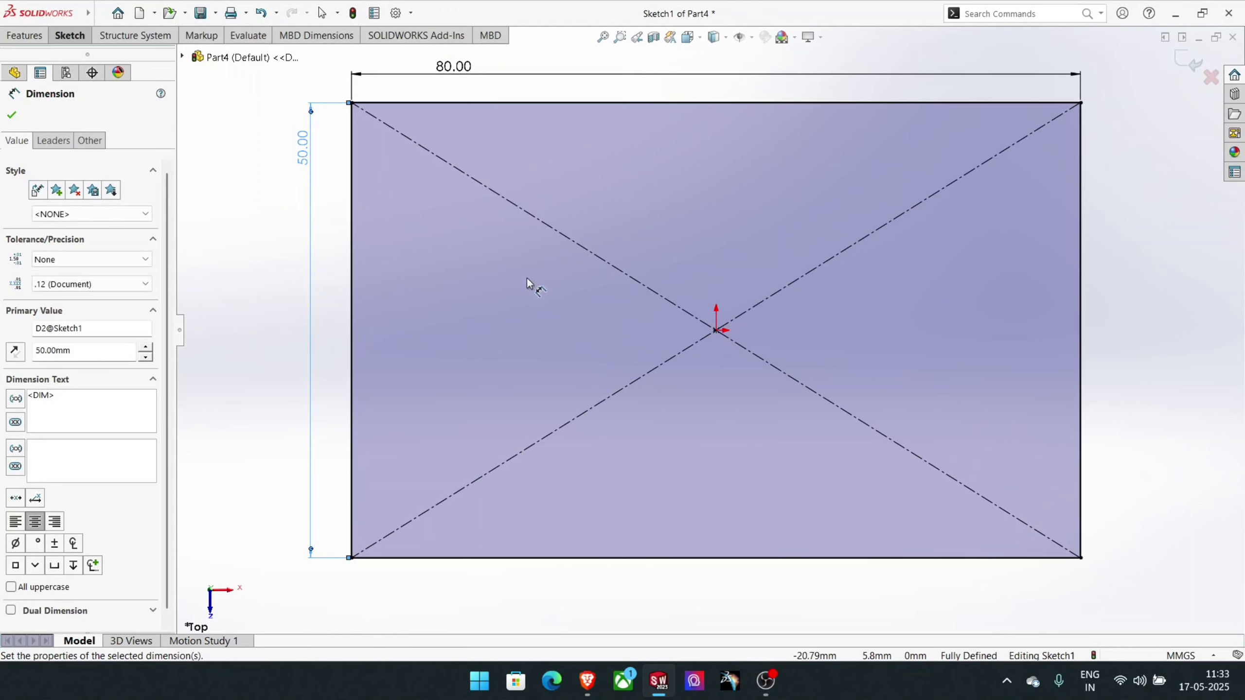
- Sketch a circle of about 9.75 mm radius centred on the origin inside the rectangle
{"action": "left_click", "coordinate": [78, 37]}
{"action": "left_click", "coordinate": [148, 55]}
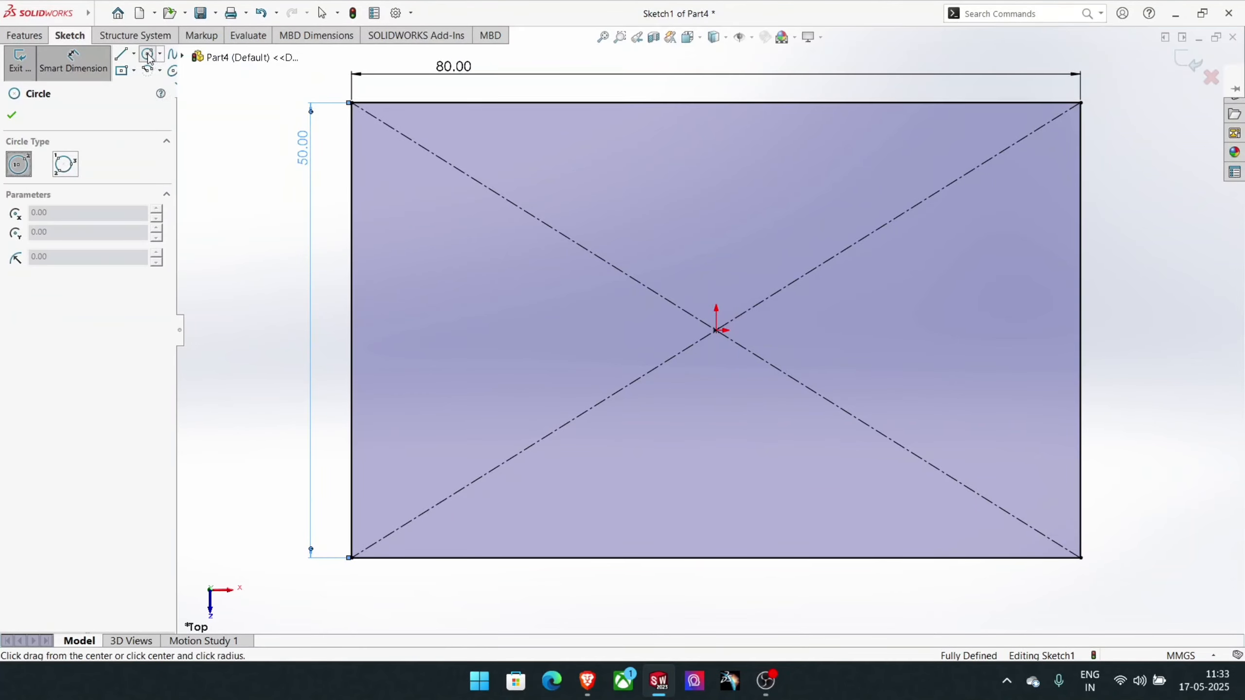
{"action": "left_click", "coordinate": [716, 330]}
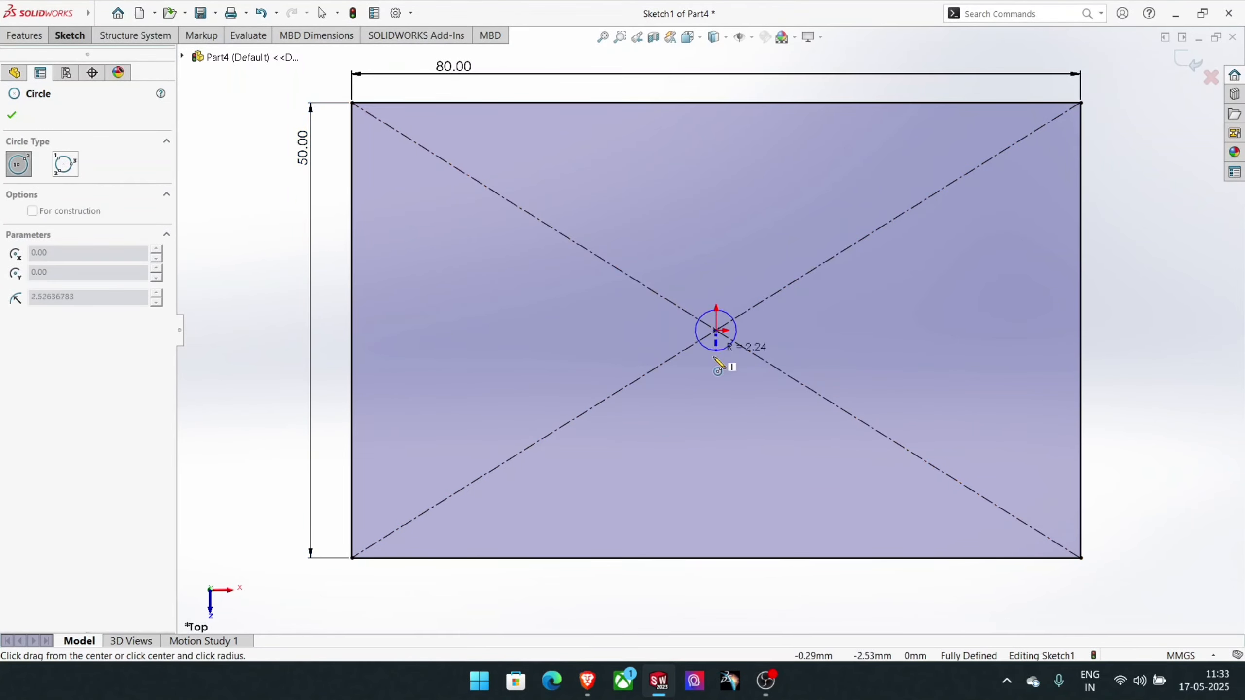
{"action": "left_click", "coordinate": [729, 419]}
- Dimension the central circle and set its diameter to 20 mm
{"action": "mouse_move", "coordinate": [39, 17]}
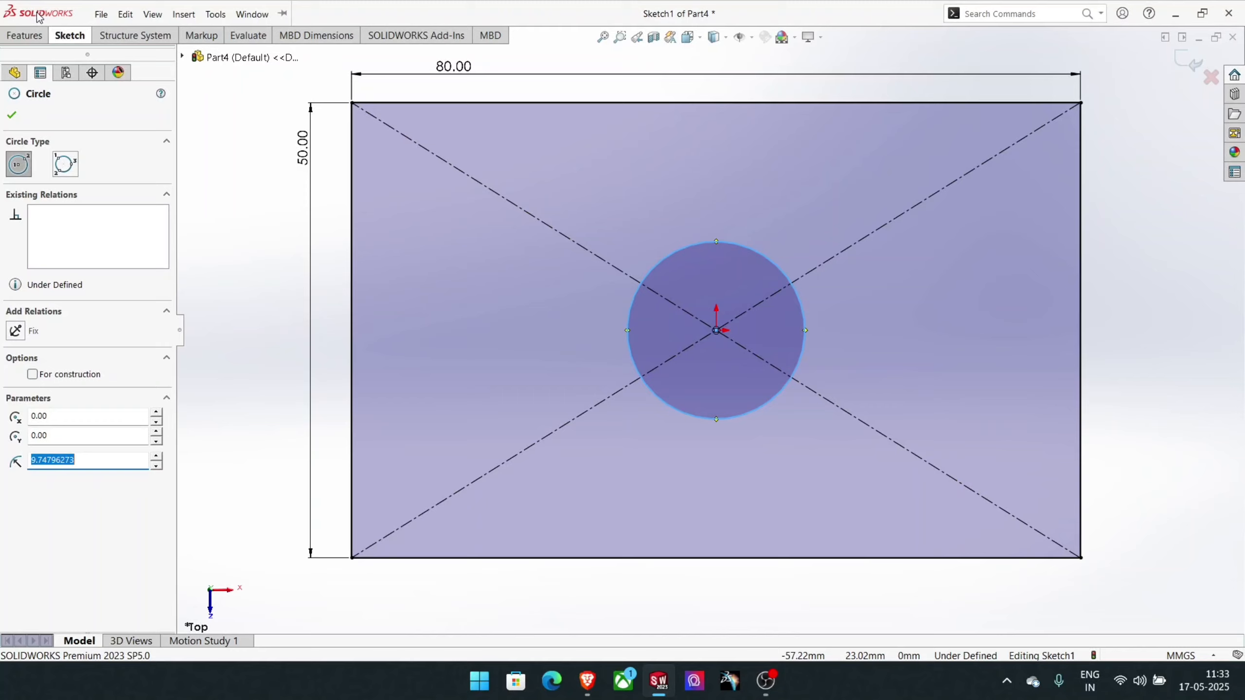
{"action": "left_click", "coordinate": [72, 37]}
{"action": "key", "text": "Escape"}
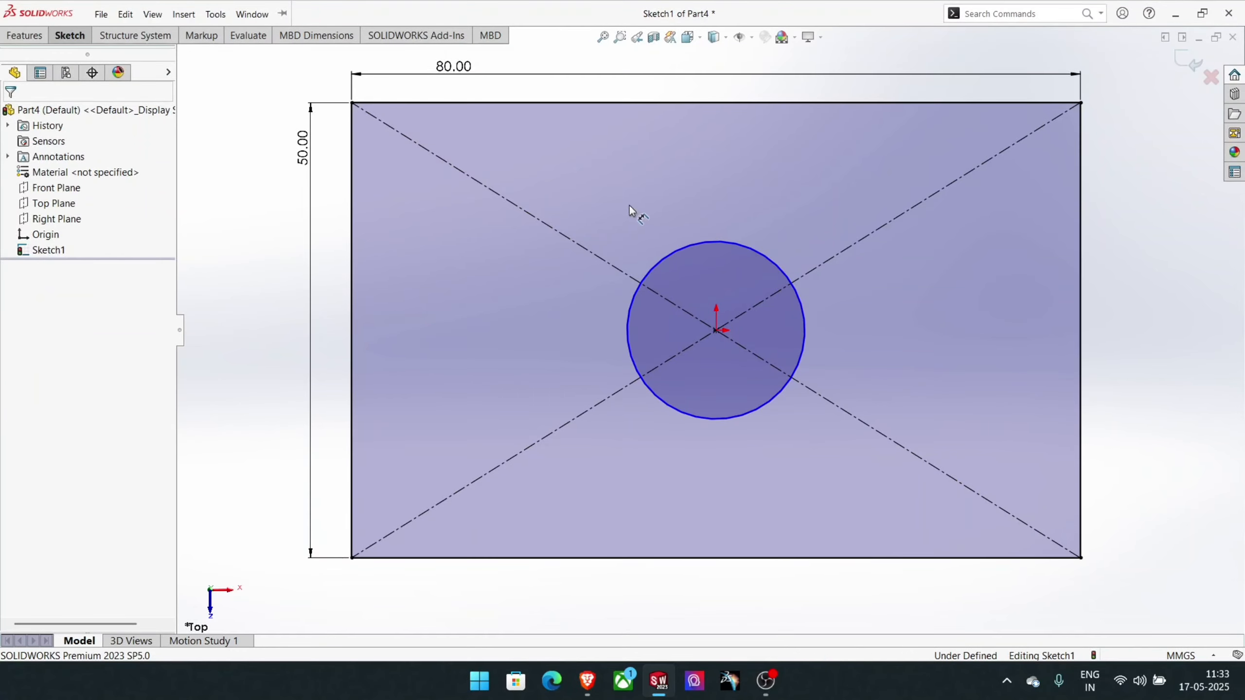
{"action": "left_click", "coordinate": [696, 242]}
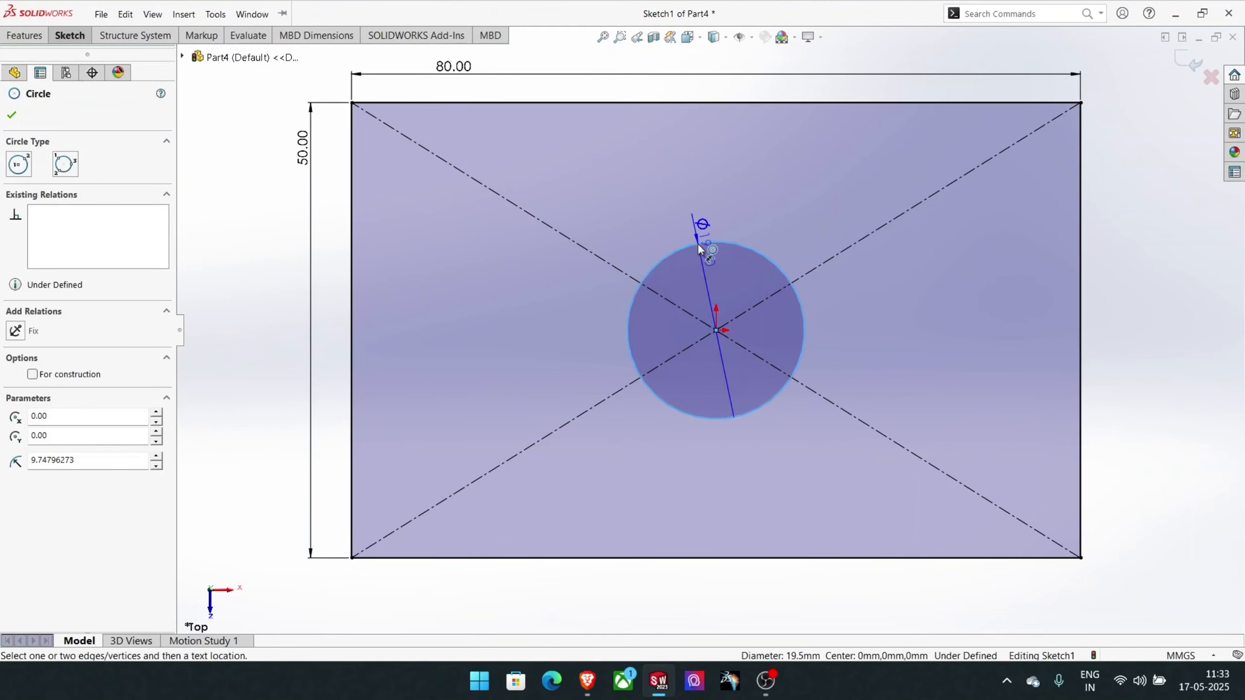
{"action": "left_click", "coordinate": [702, 284]}
{"action": "type", "text": "20"}
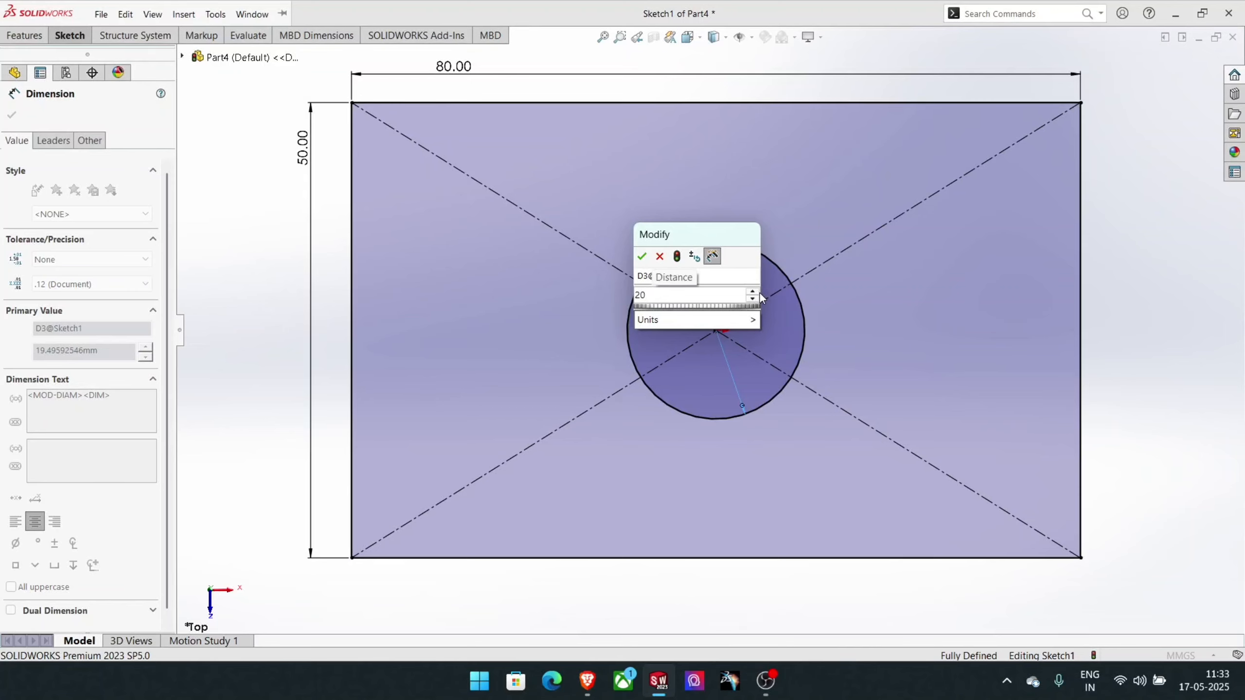
{"action": "key", "text": "Return"}
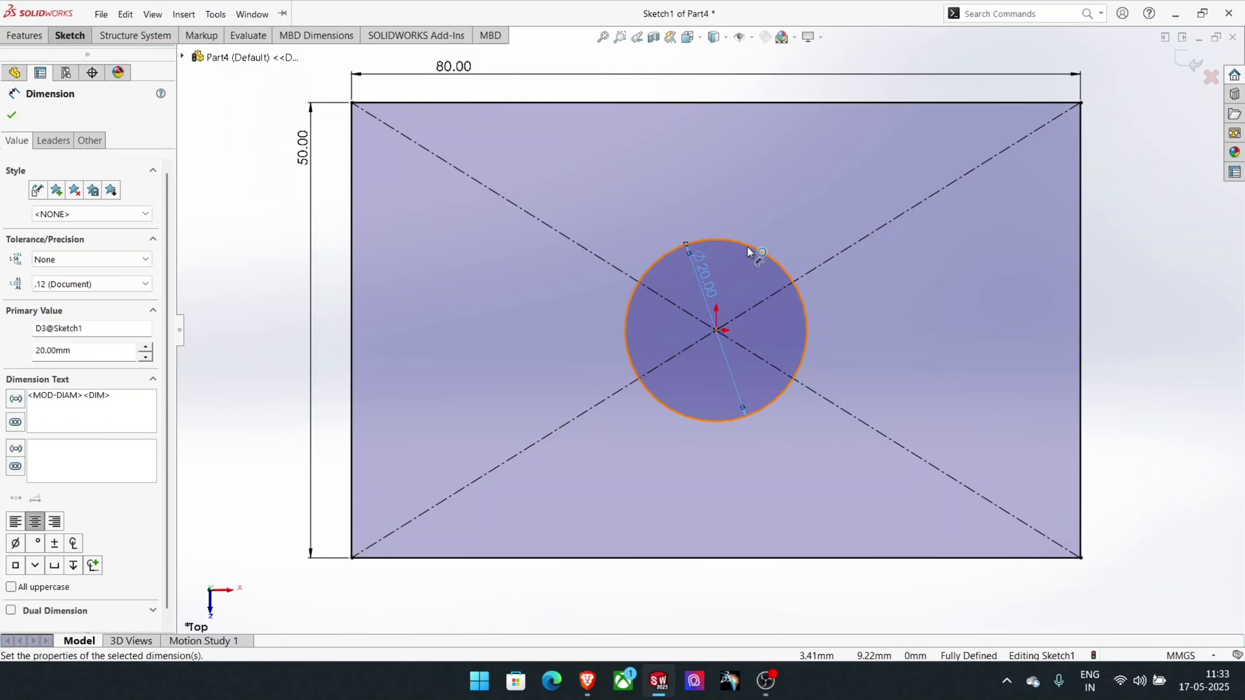
- Extrude the rectangle with its circular hole 15 mm upward into a solid block
{"action": "left_click", "coordinate": [59, 37]}
{"action": "left_click", "coordinate": [25, 35]}
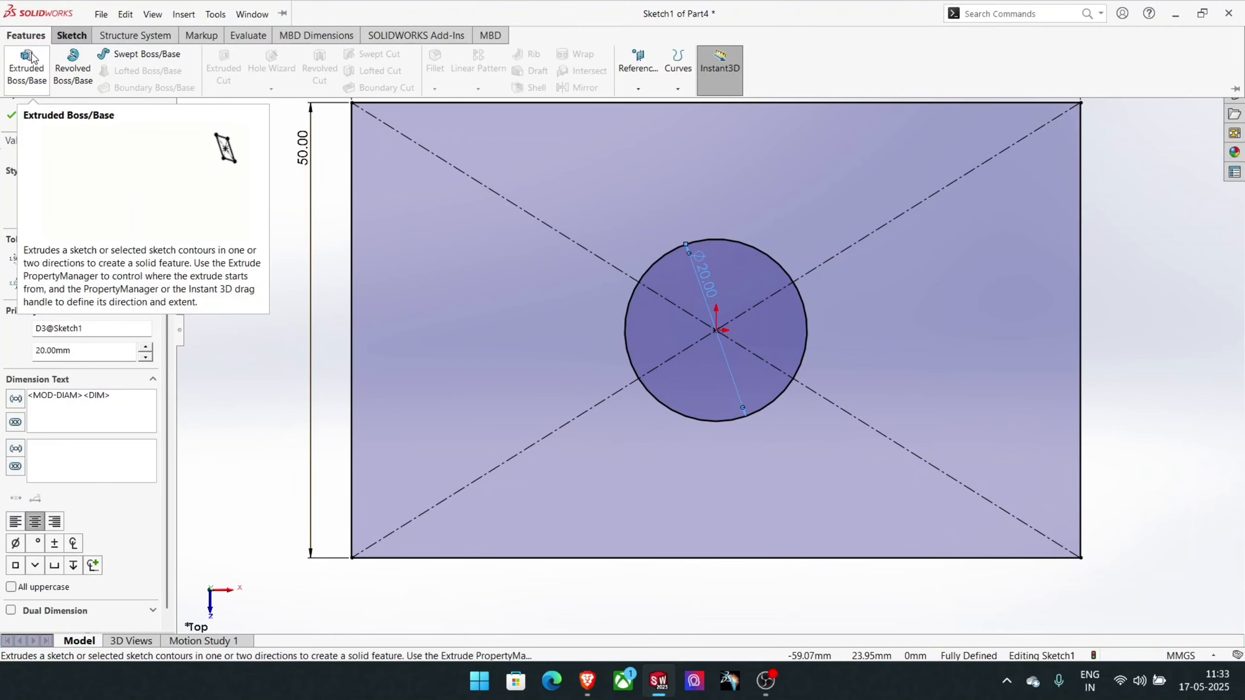
{"action": "left_click", "coordinate": [27, 60]}
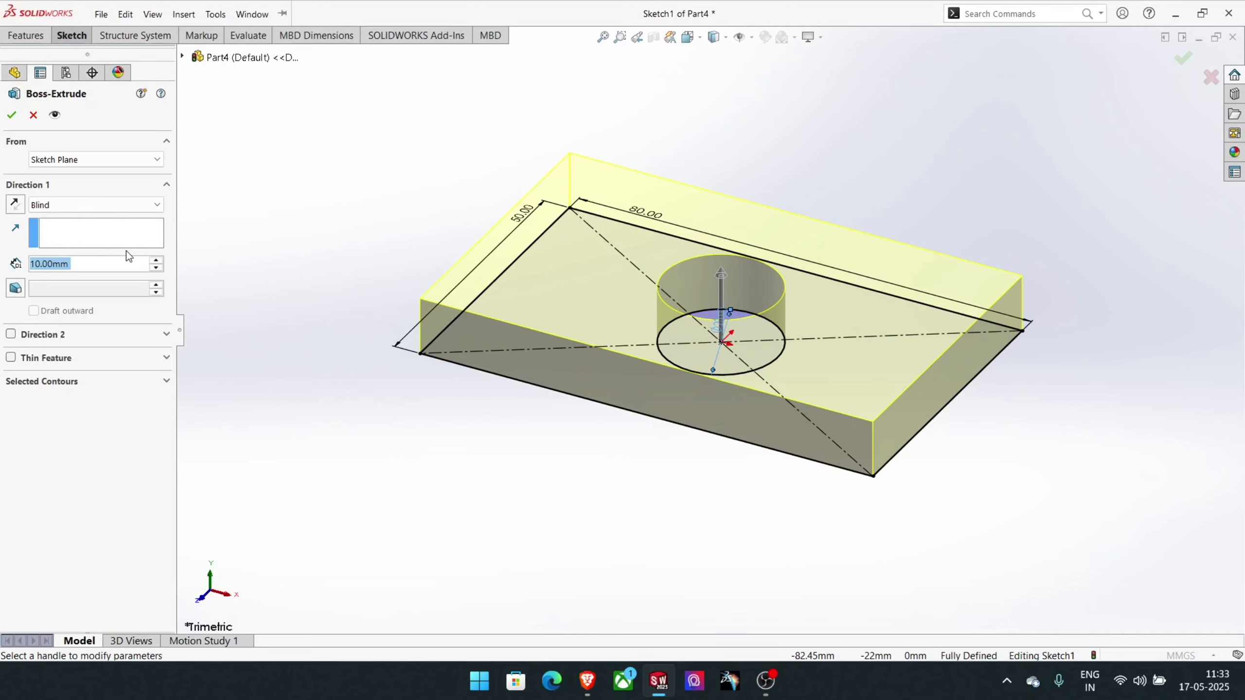
{"action": "type", "text": "15"}
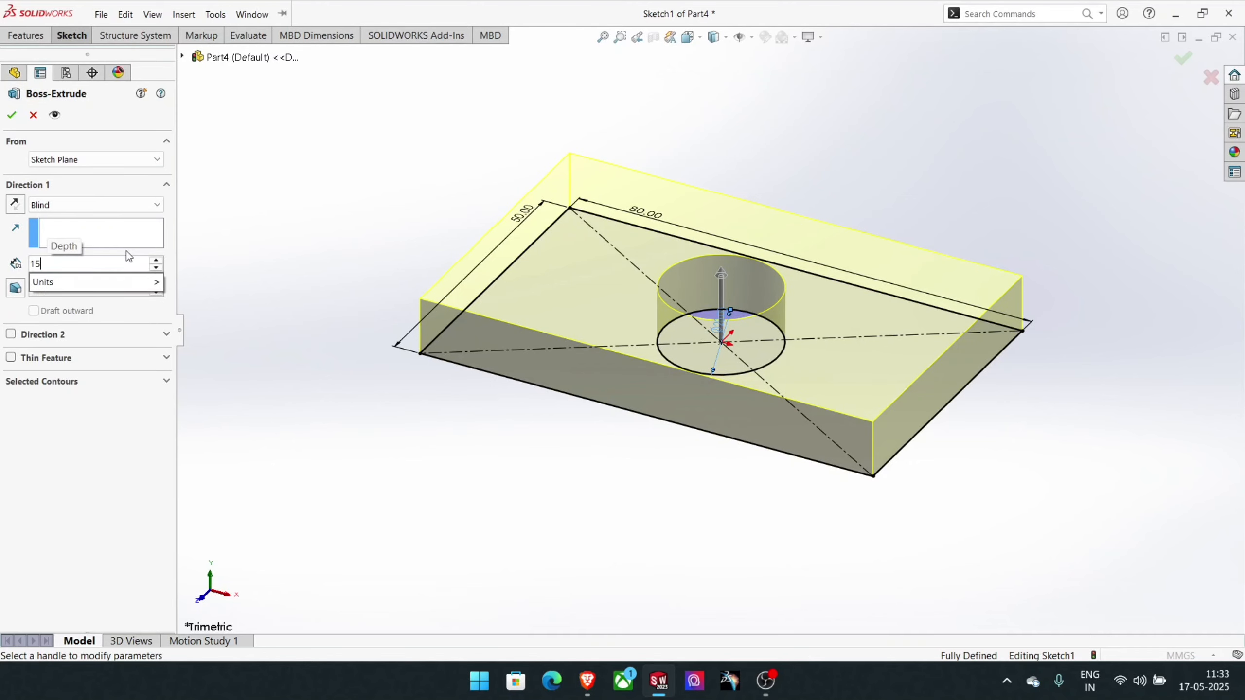
{"action": "key", "text": "Return"}
{"action": "key", "text": "Return"}
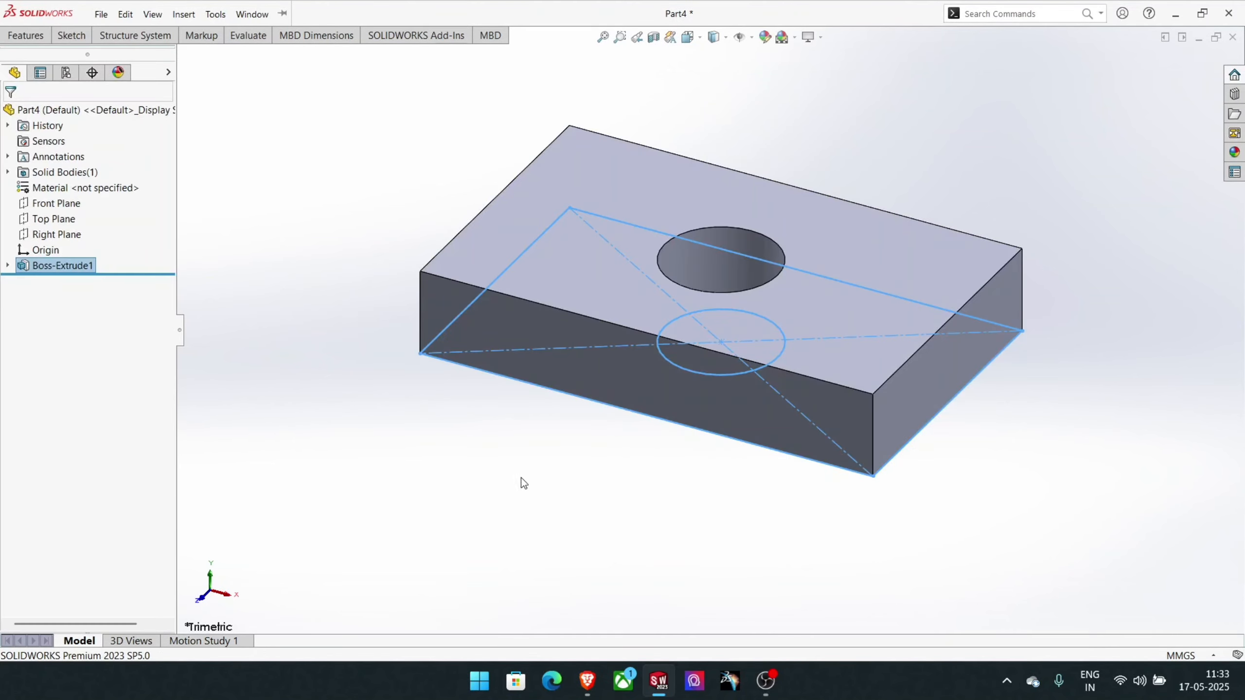
{"action": "left_click", "coordinate": [565, 500]}
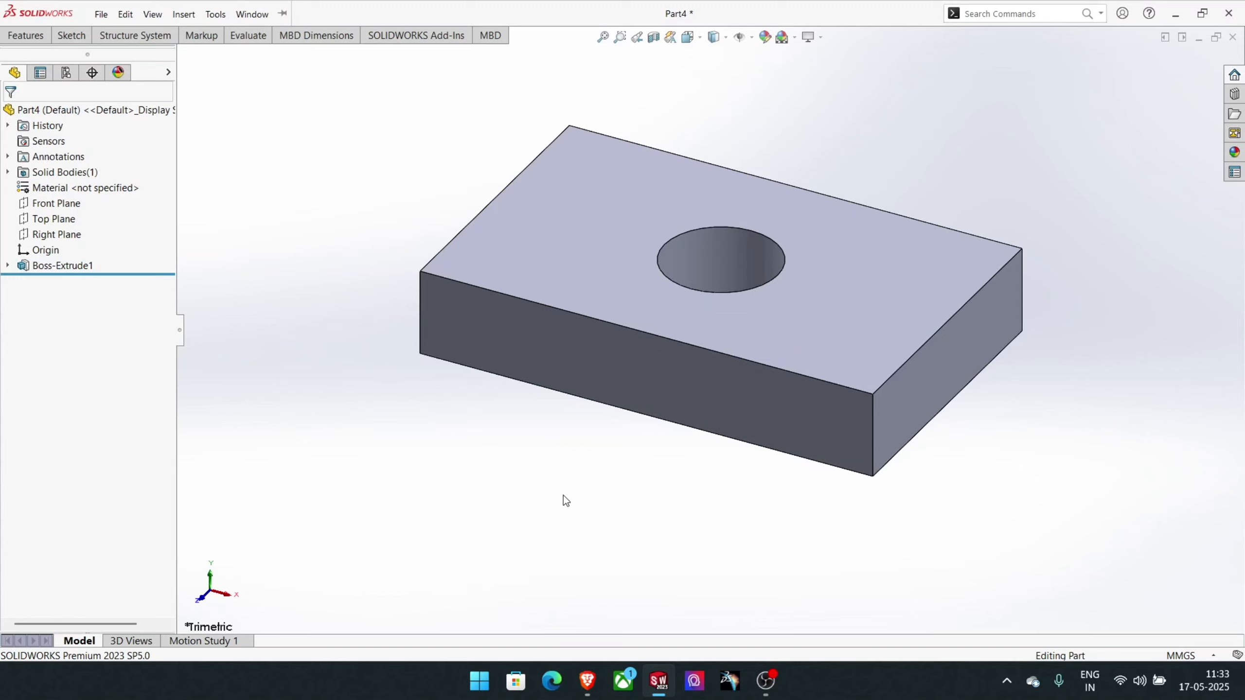
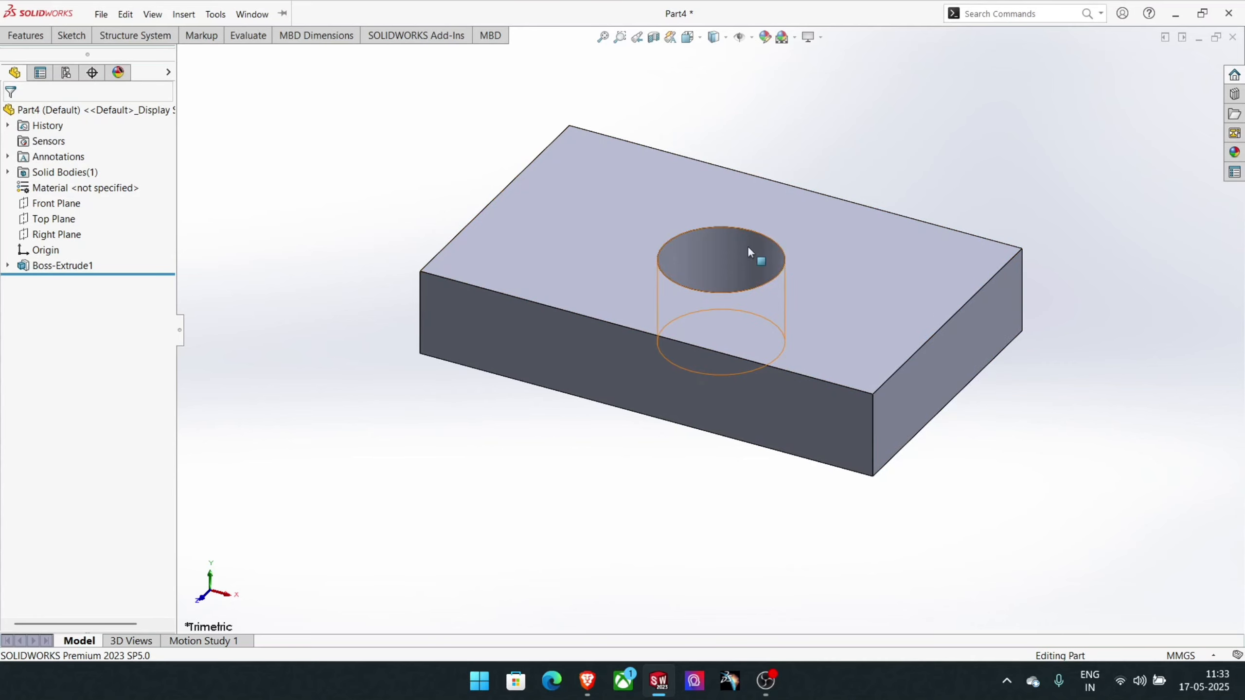
- Start a sketch on the block's 50 by 15 mm end face and draw a circle of about 4.5 mm radius, about 52 mm directly above the origin
{"action": "left_click", "coordinate": [951, 348]}
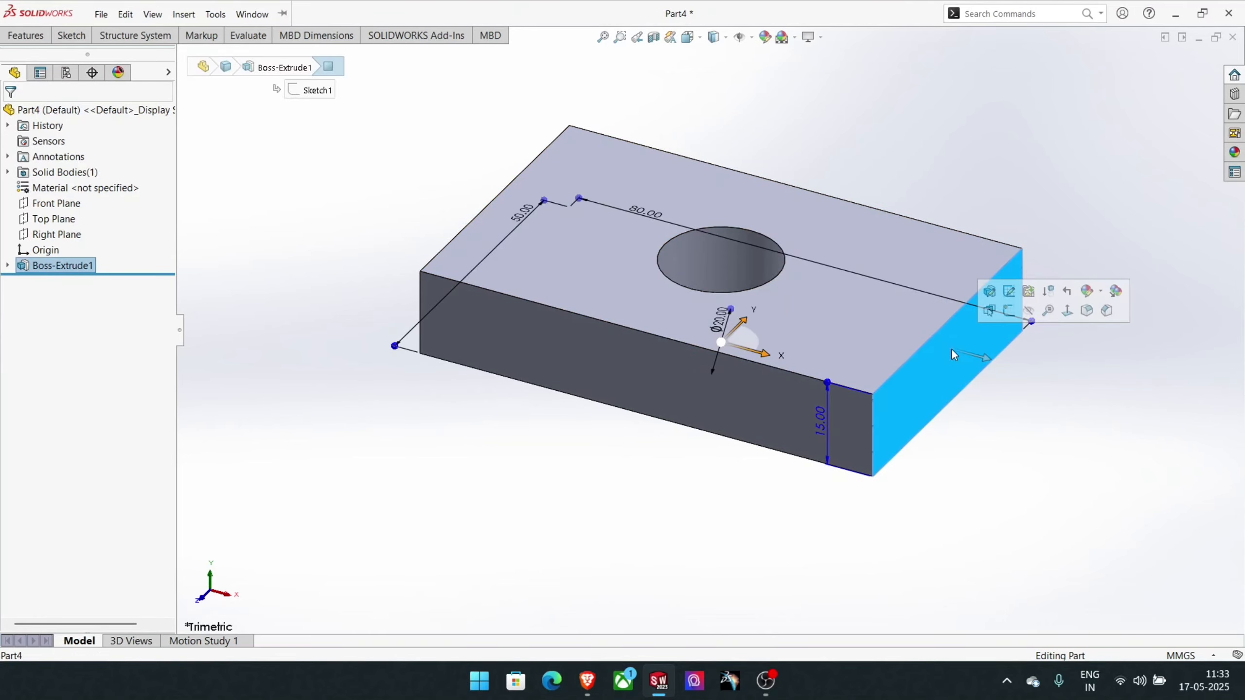
{"action": "left_click", "coordinate": [1010, 316]}
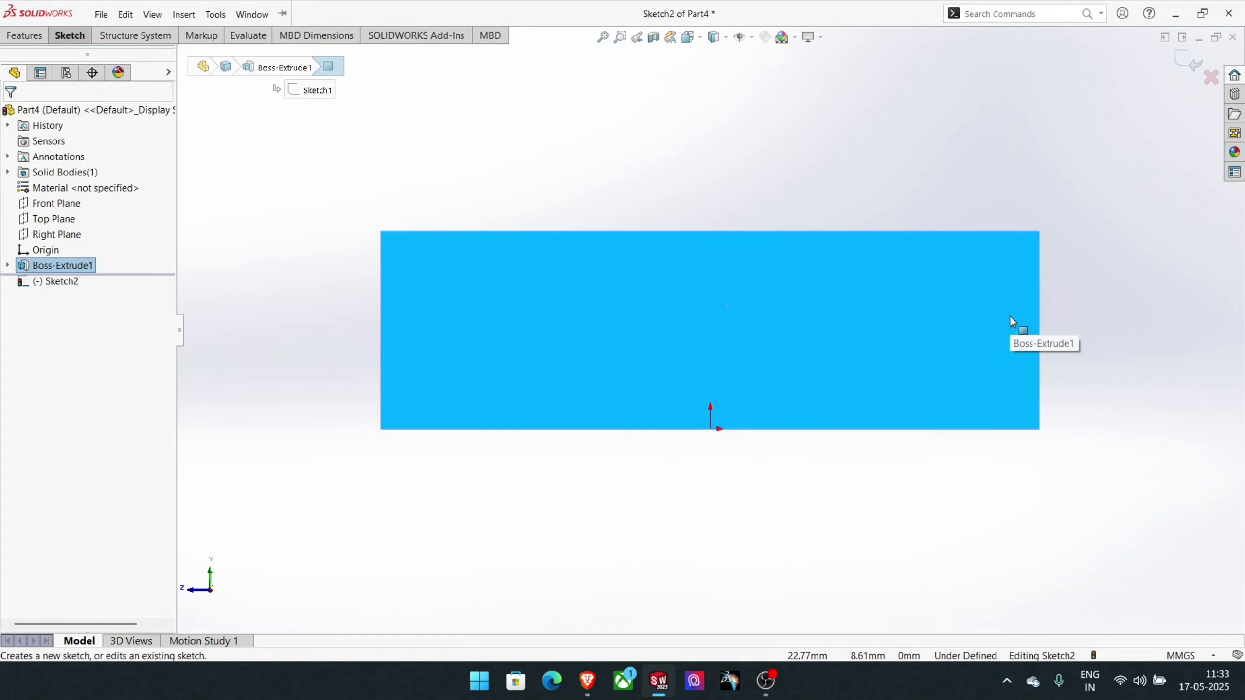
{"action": "middle_click_drag", "start_coordinate": [718, 179], "coordinate": [709, 230]}
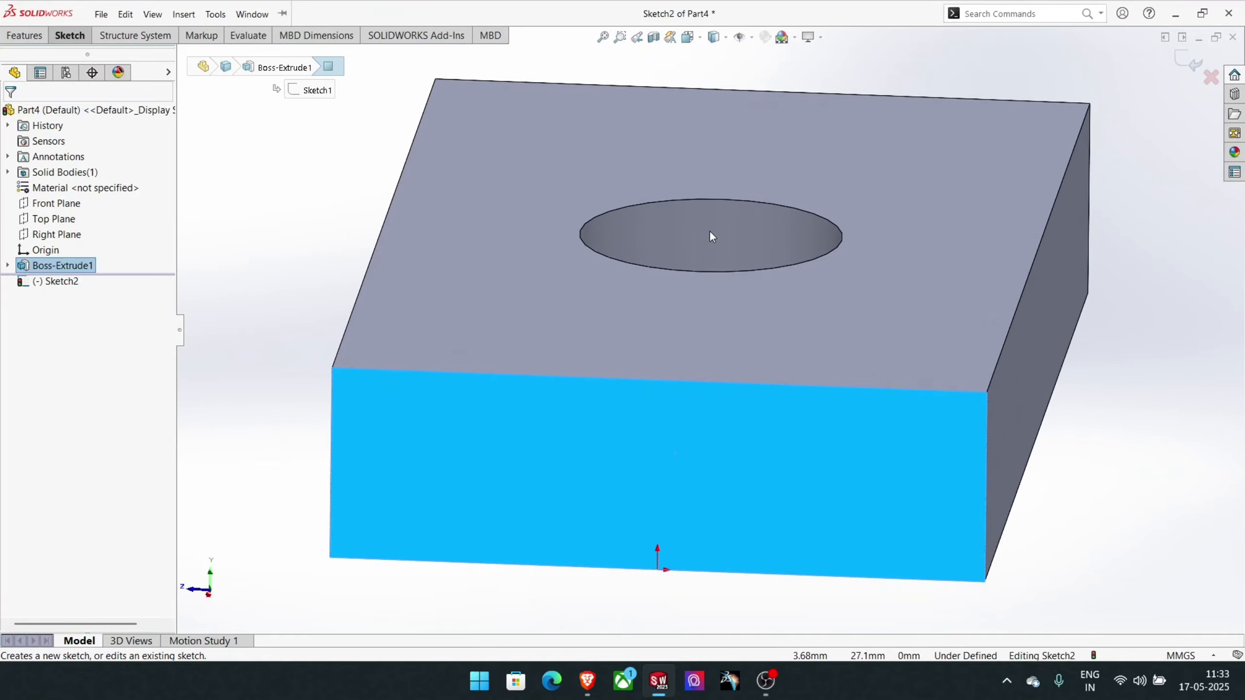
{"action": "scroll", "coordinate": [710, 236], "scroll_direction": "up", "scroll_amount": 2}
{"action": "key", "text": "ctrl+8"}
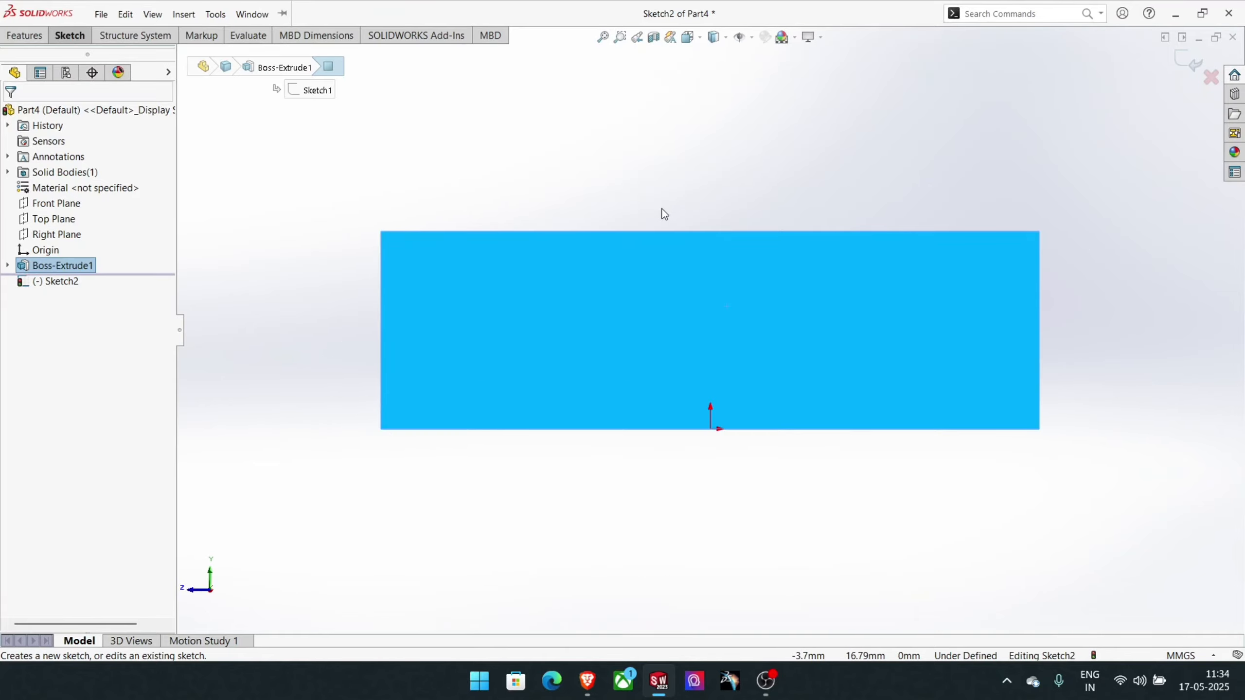
{"action": "scroll", "coordinate": [663, 210], "scroll_direction": "up", "scroll_amount": 5}
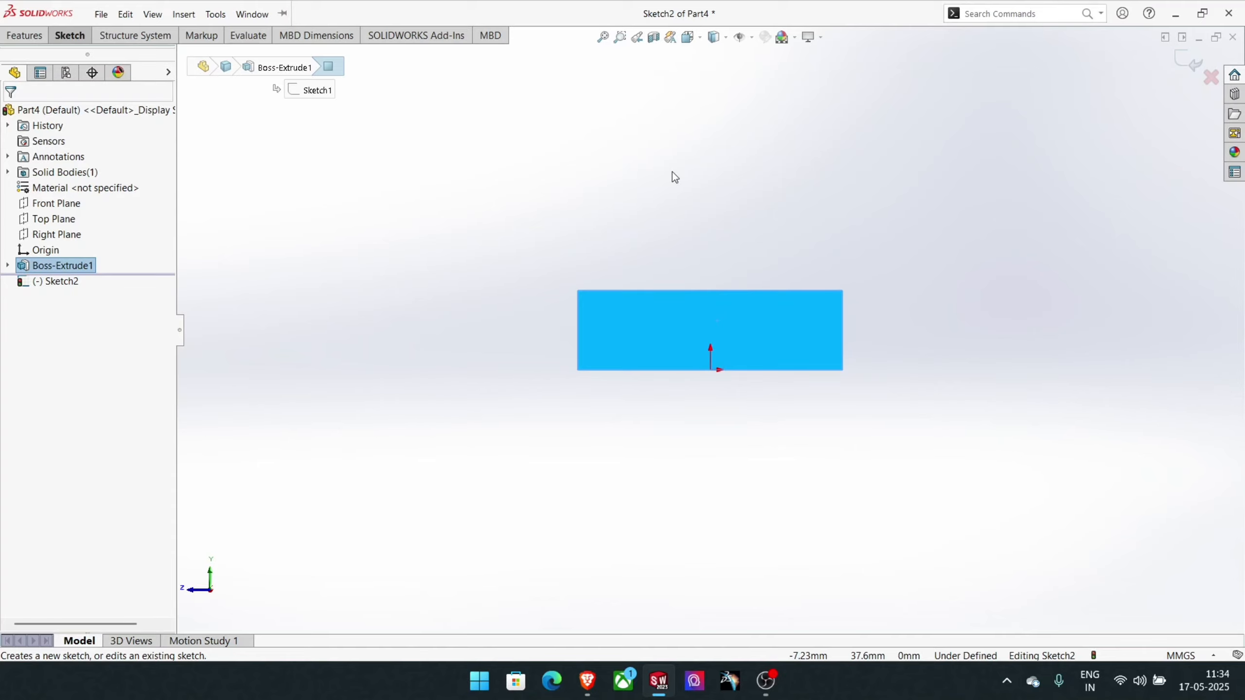
{"action": "left_click", "coordinate": [84, 37]}
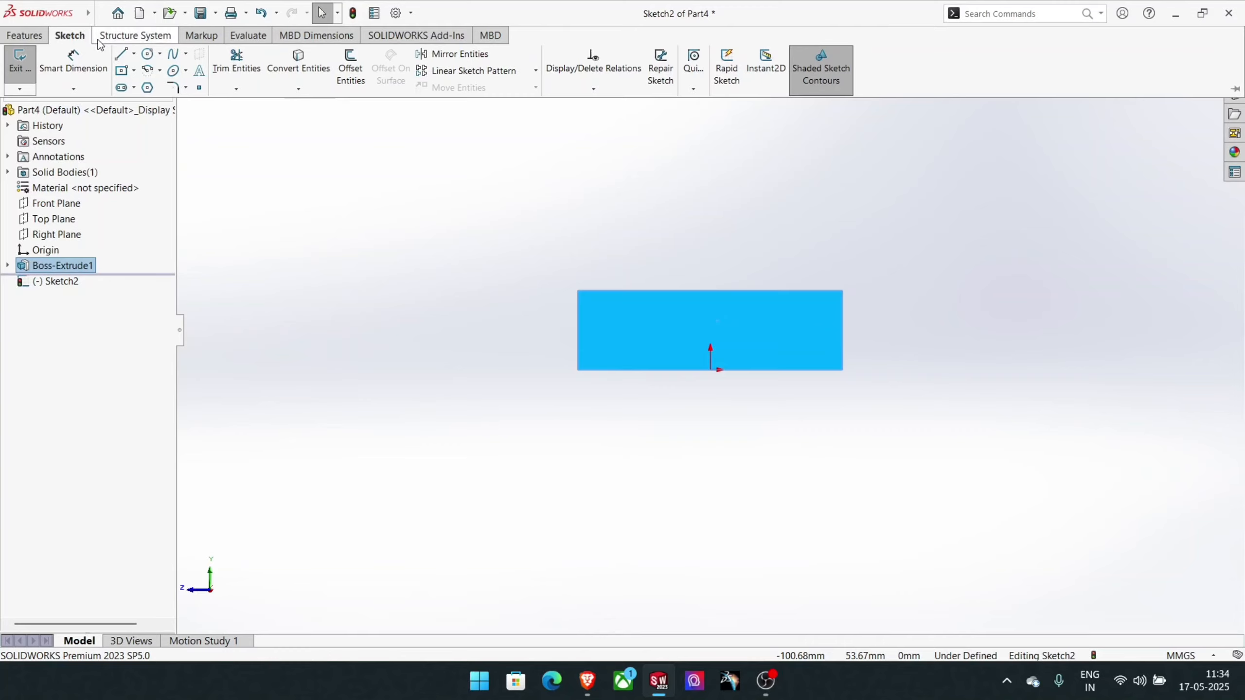
{"action": "left_click", "coordinate": [147, 54]}
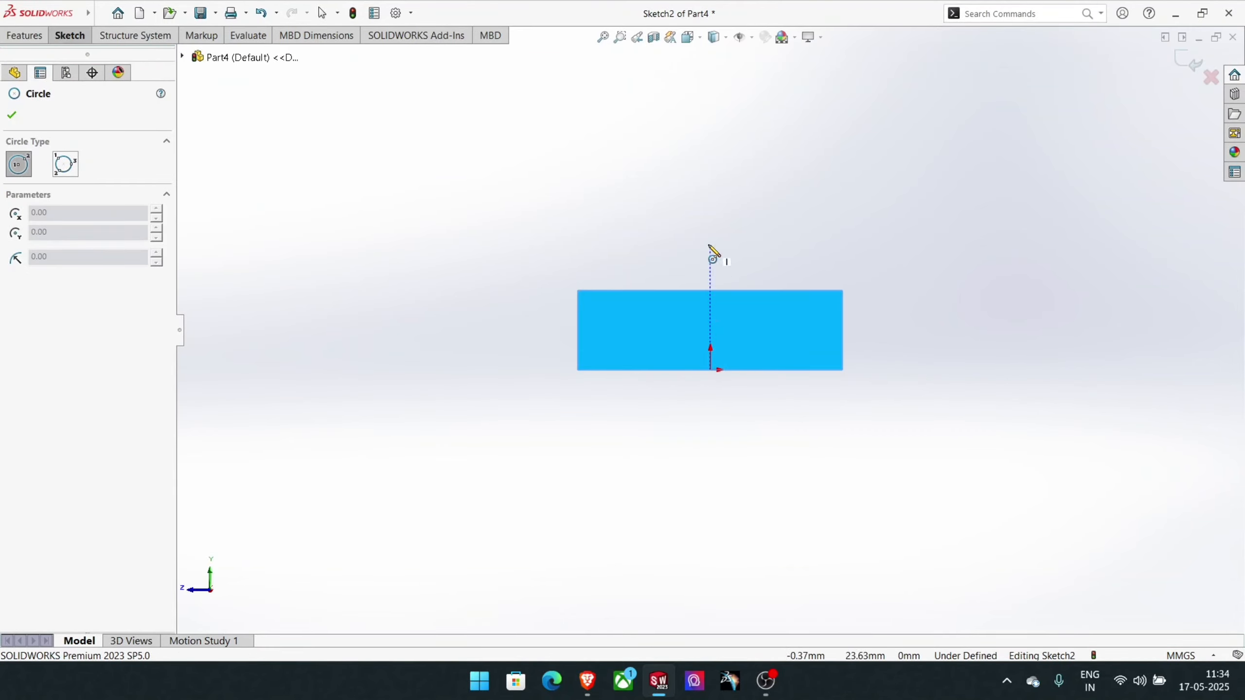
{"action": "left_click", "coordinate": [711, 97]}
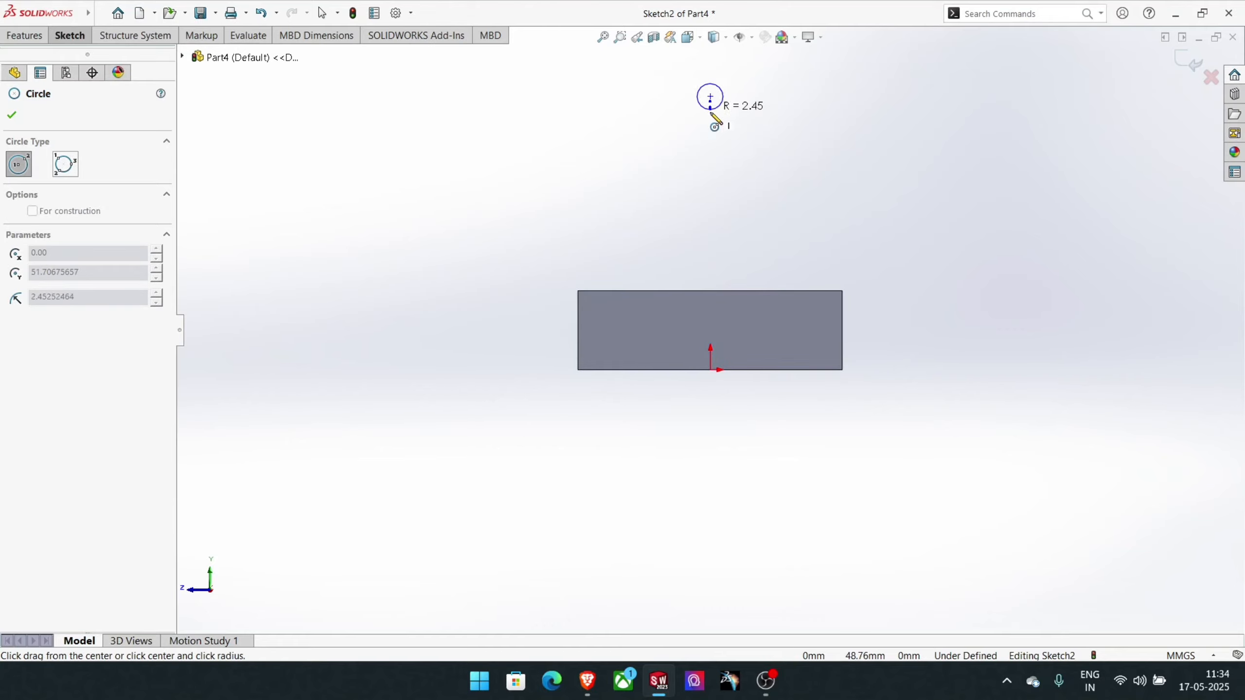
{"action": "left_click", "coordinate": [712, 121]}
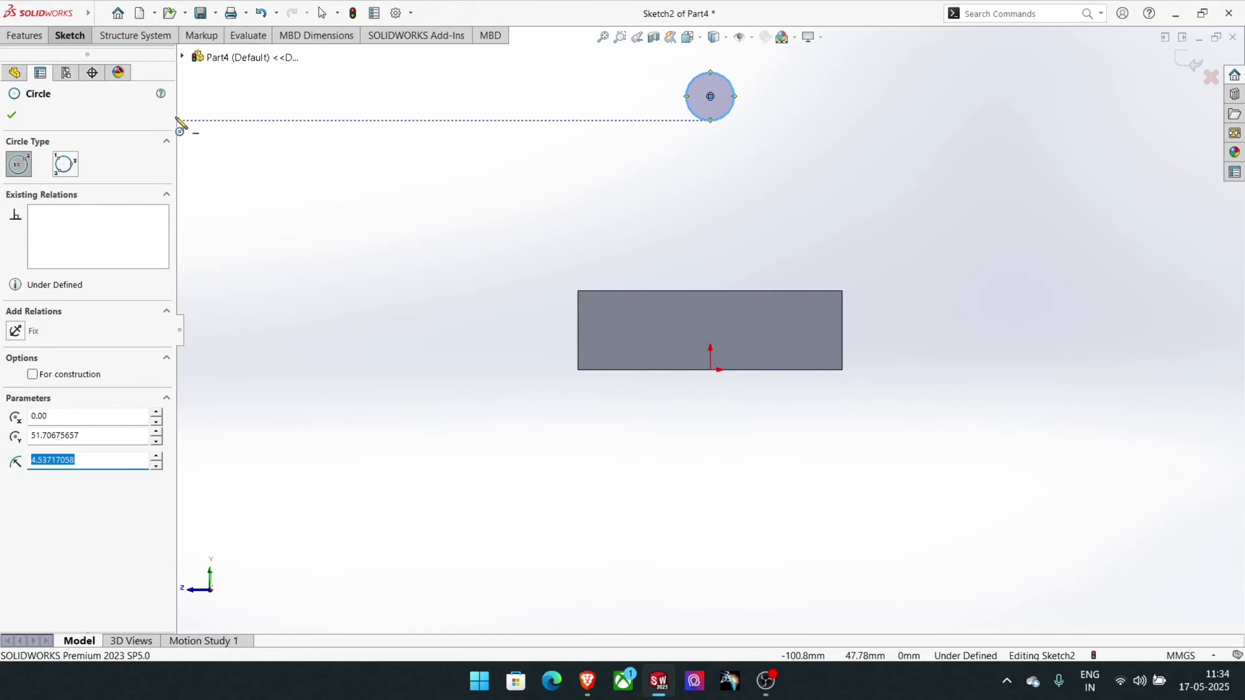
- Dimension the circle above the block and set its diameter to 15 mm
{"action": "left_click", "coordinate": [69, 35]}
{"action": "left_click", "coordinate": [69, 53]}
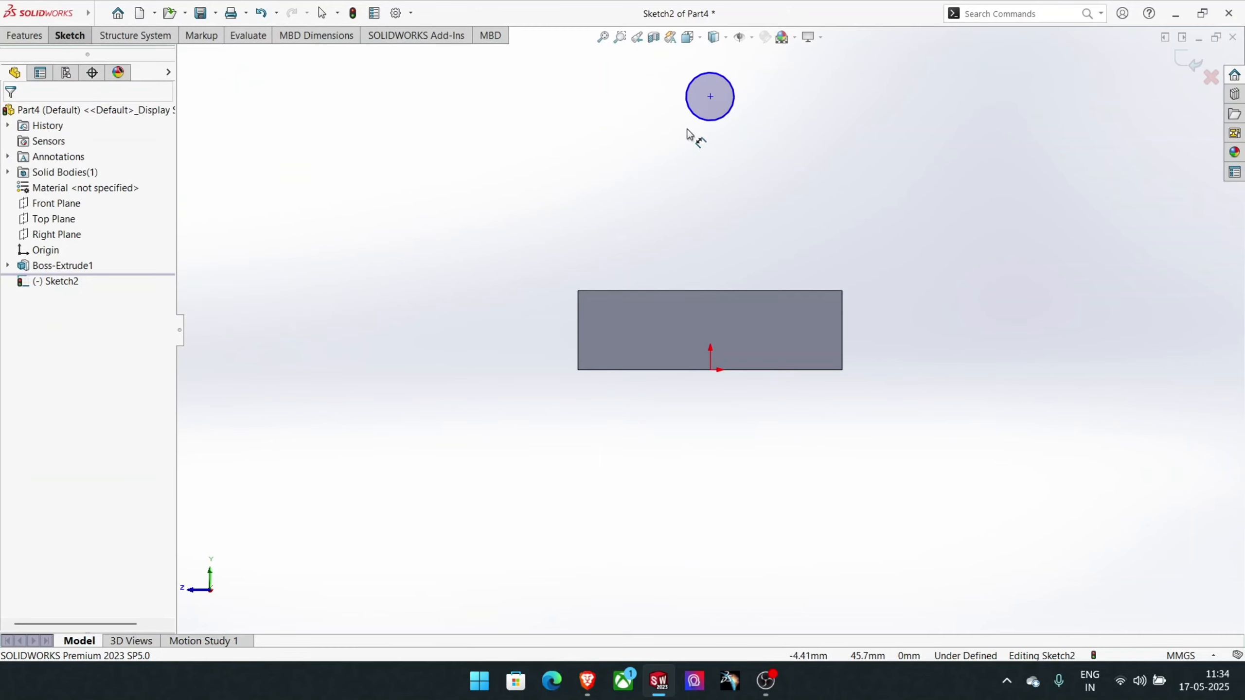
{"action": "left_click", "coordinate": [697, 117]}
{"action": "left_click", "coordinate": [796, 94]}
{"action": "type", "text": "1"}
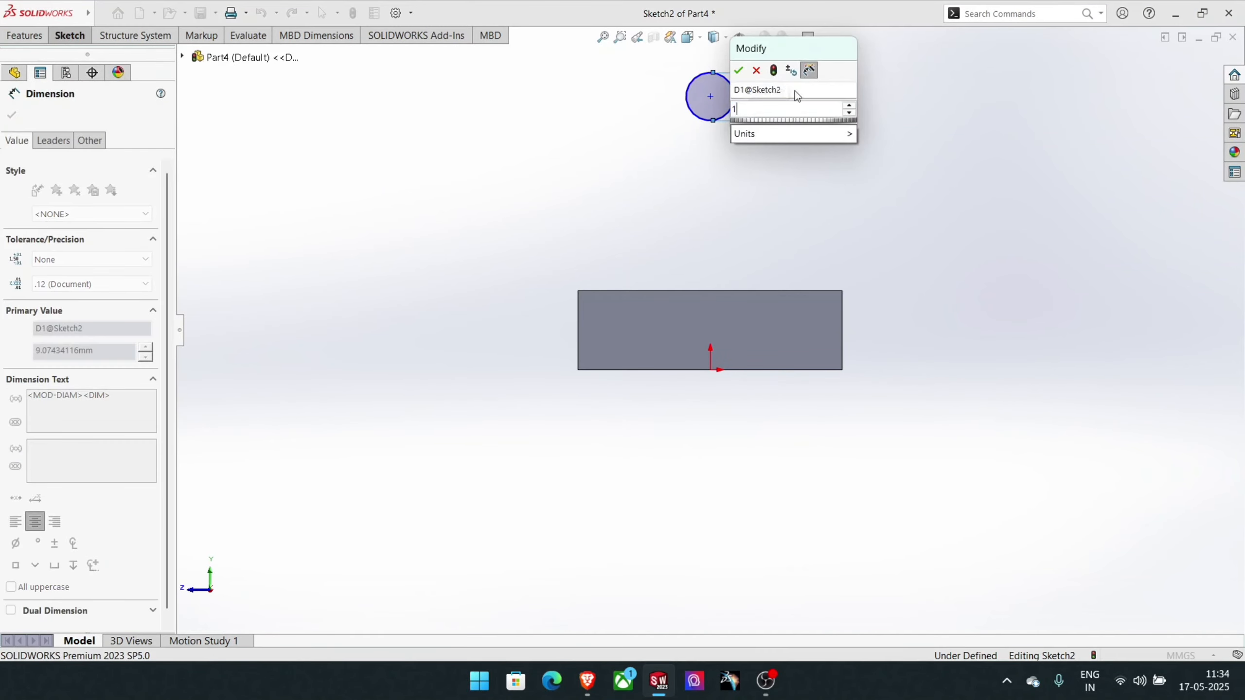
{"action": "type", "text": "5"}
{"action": "key", "text": "Return"}
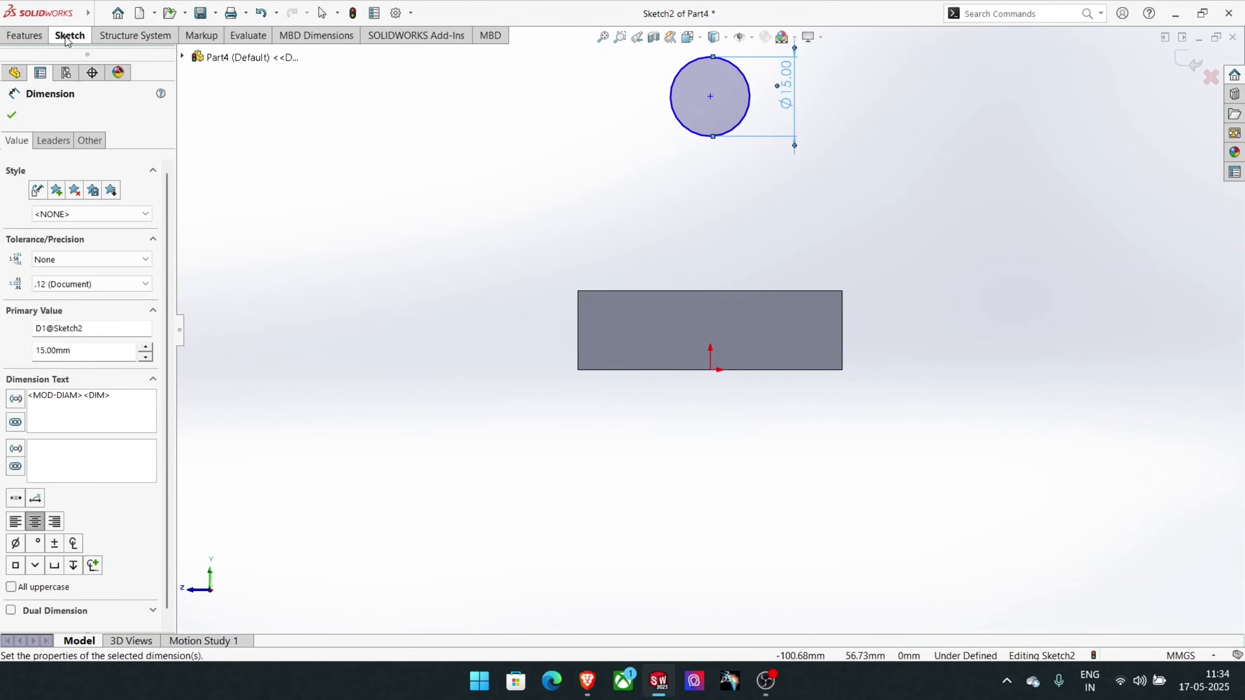
- Draw a vertical centerline from the circle's centre down to the origin
{"action": "left_click", "coordinate": [69, 39]}
{"action": "left_click", "coordinate": [133, 54]}
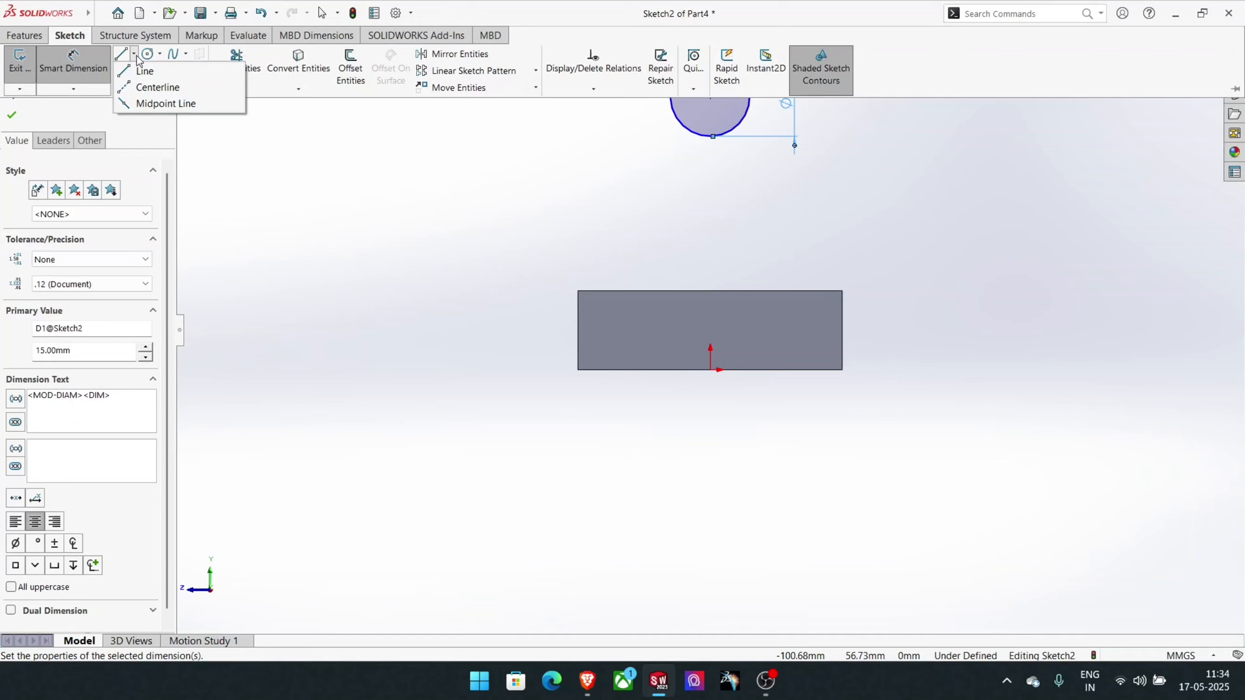
{"action": "left_click", "coordinate": [148, 88]}
{"action": "left_click", "coordinate": [710, 97]}
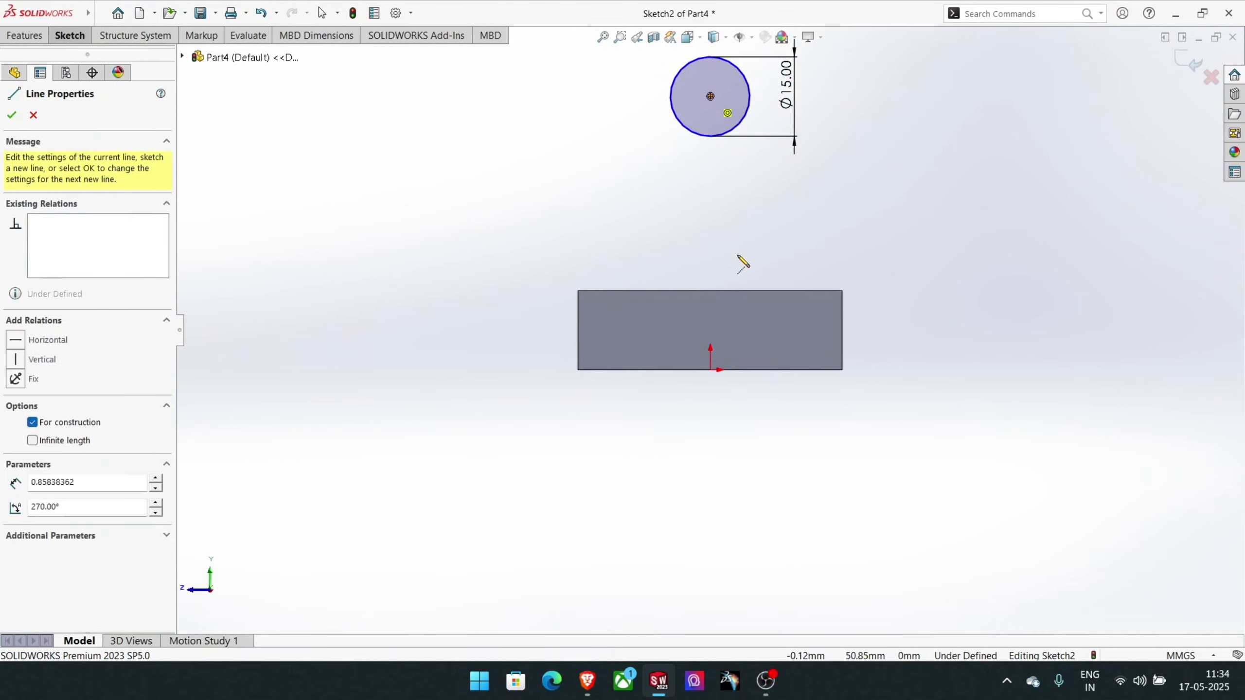
{"action": "left_click", "coordinate": [710, 370]}
{"action": "right_click", "coordinate": [711, 369]}
{"action": "left_click", "coordinate": [732, 378]}
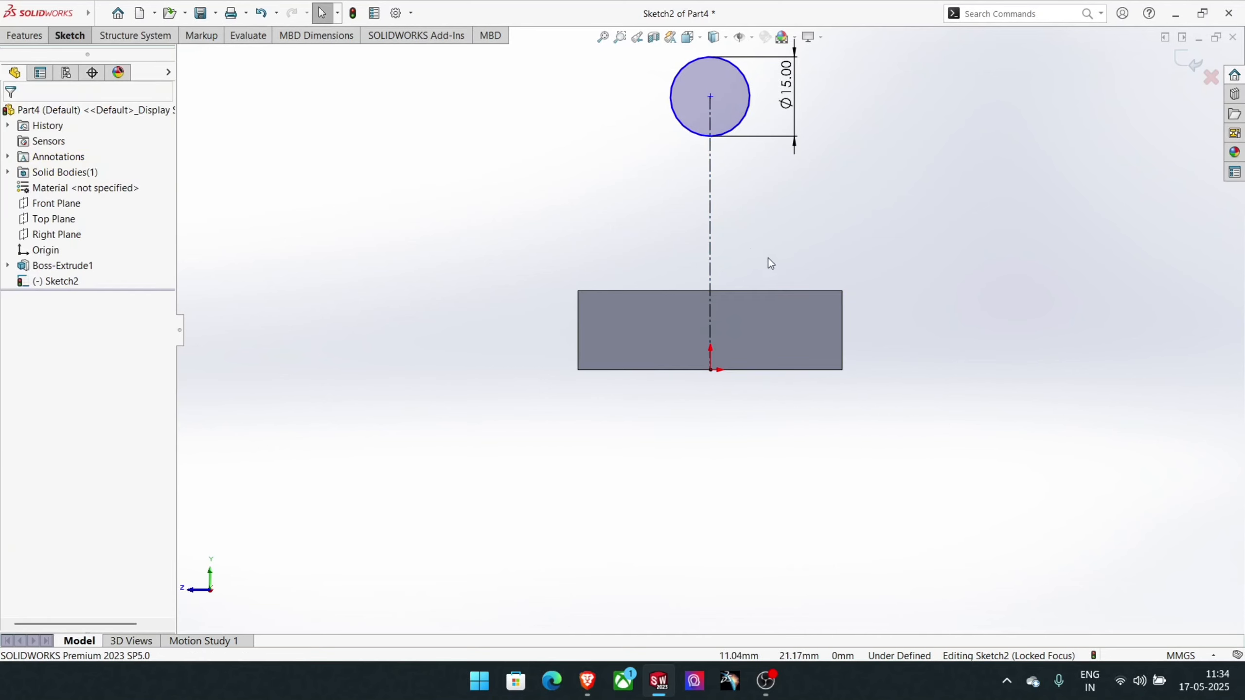
- Dimension the height of the circle's centre above the origin and set it to 50 mm
{"action": "left_click", "coordinate": [59, 53]}
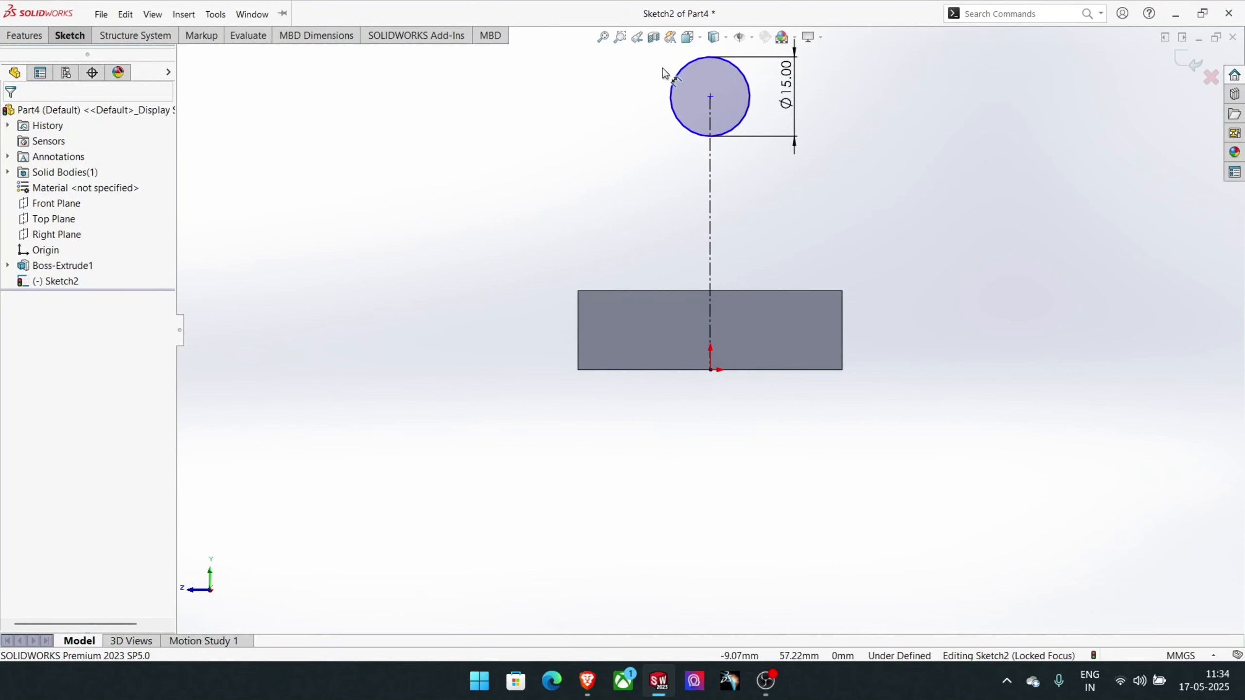
{"action": "left_click", "coordinate": [710, 97]}
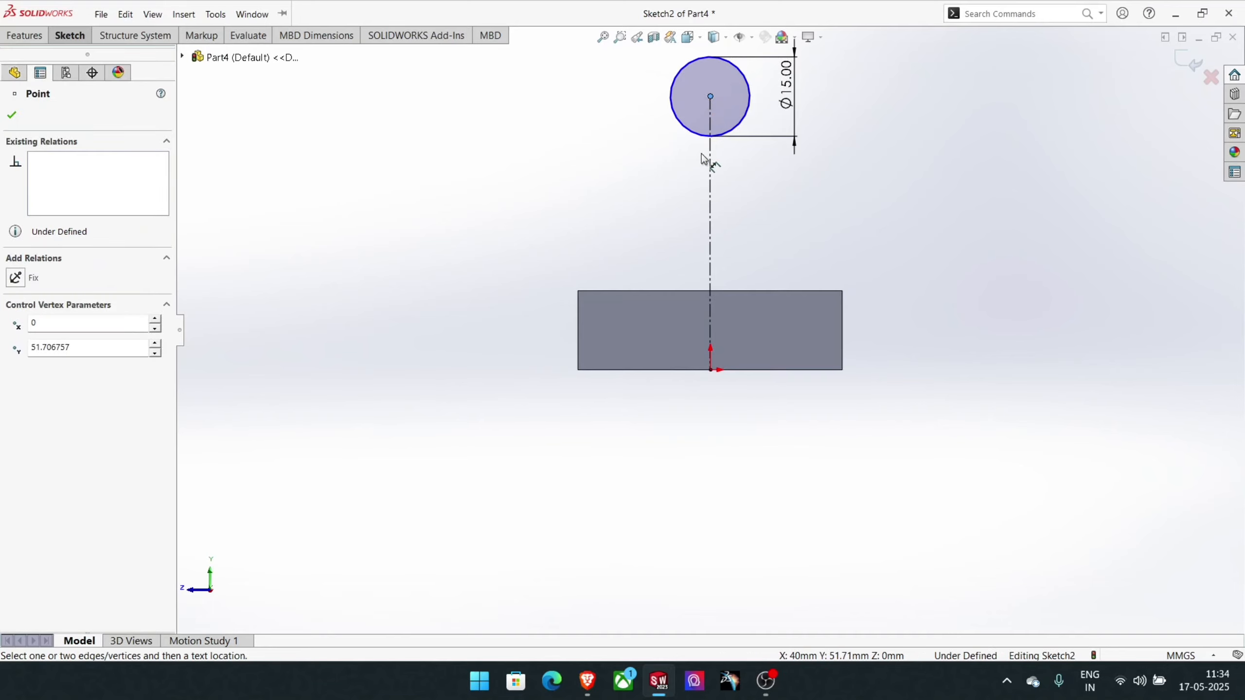
{"action": "left_click", "coordinate": [709, 371]}
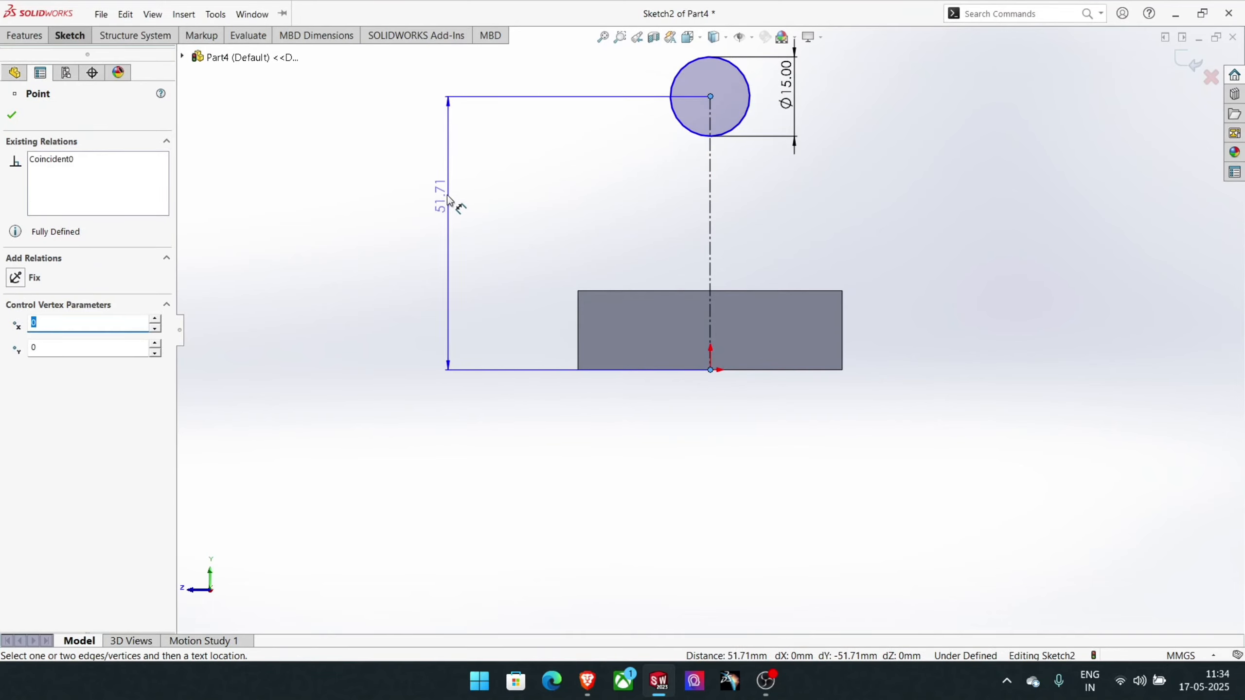
{"action": "left_click", "coordinate": [425, 210]}
{"action": "type", "text": "50"}
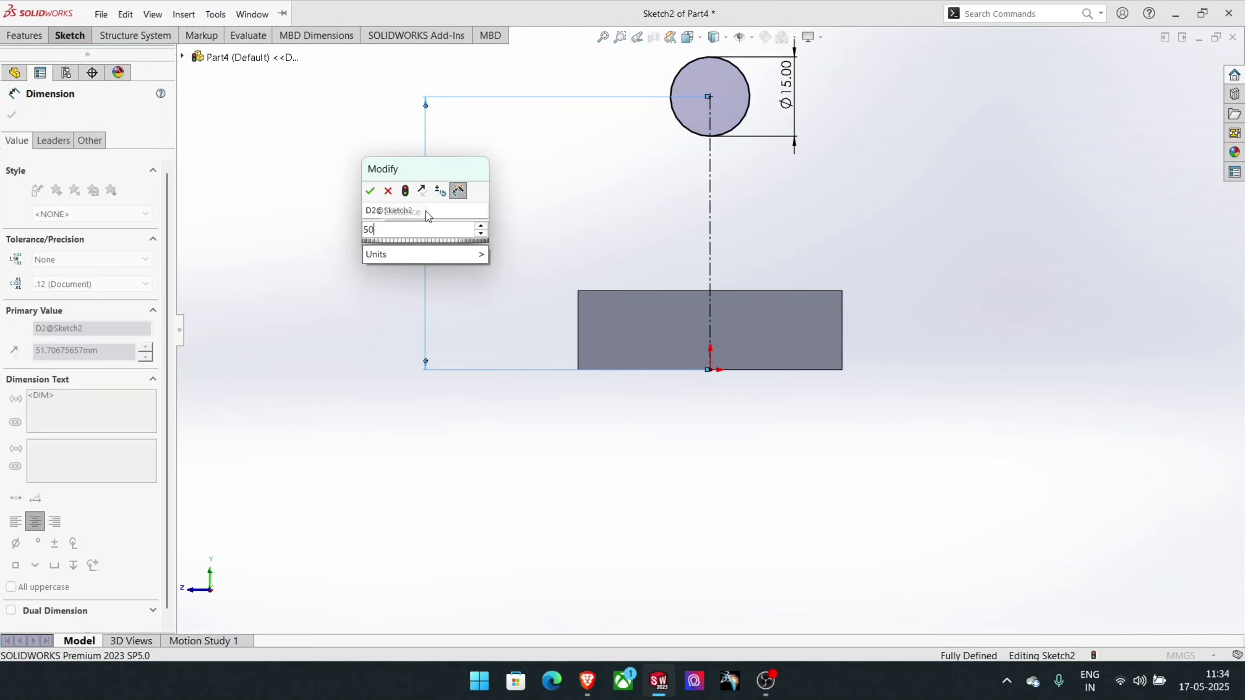
{"action": "key", "text": "Return"}
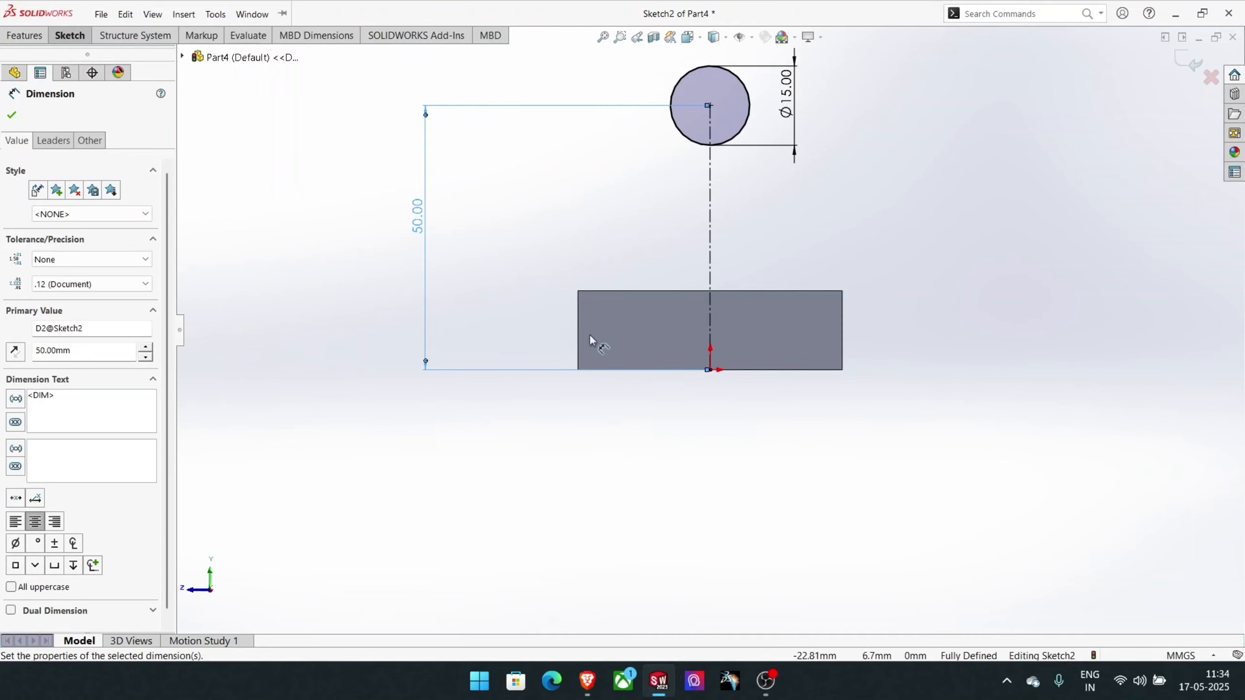
- Sketch a 180° centerpoint arc of about 19.6 mm radius over the circle, concentric with it
{"action": "scroll", "coordinate": [706, 85], "scroll_direction": "up", "scroll_amount": 2}
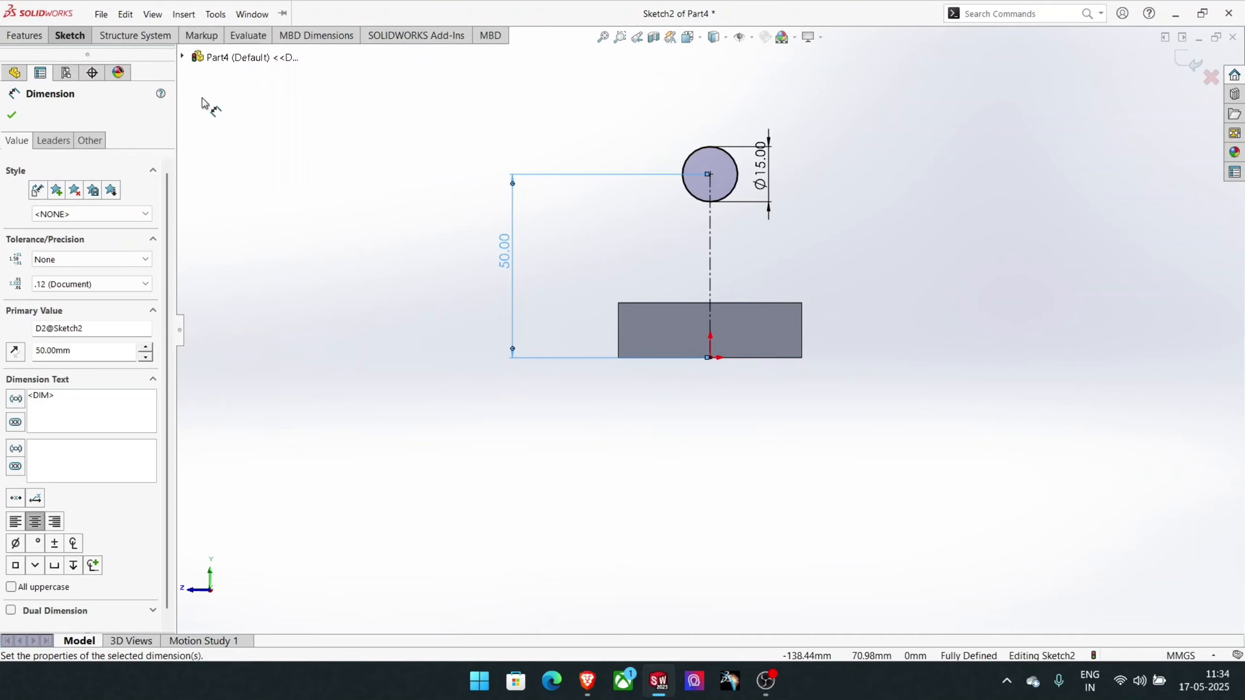
{"action": "left_click", "coordinate": [81, 37]}
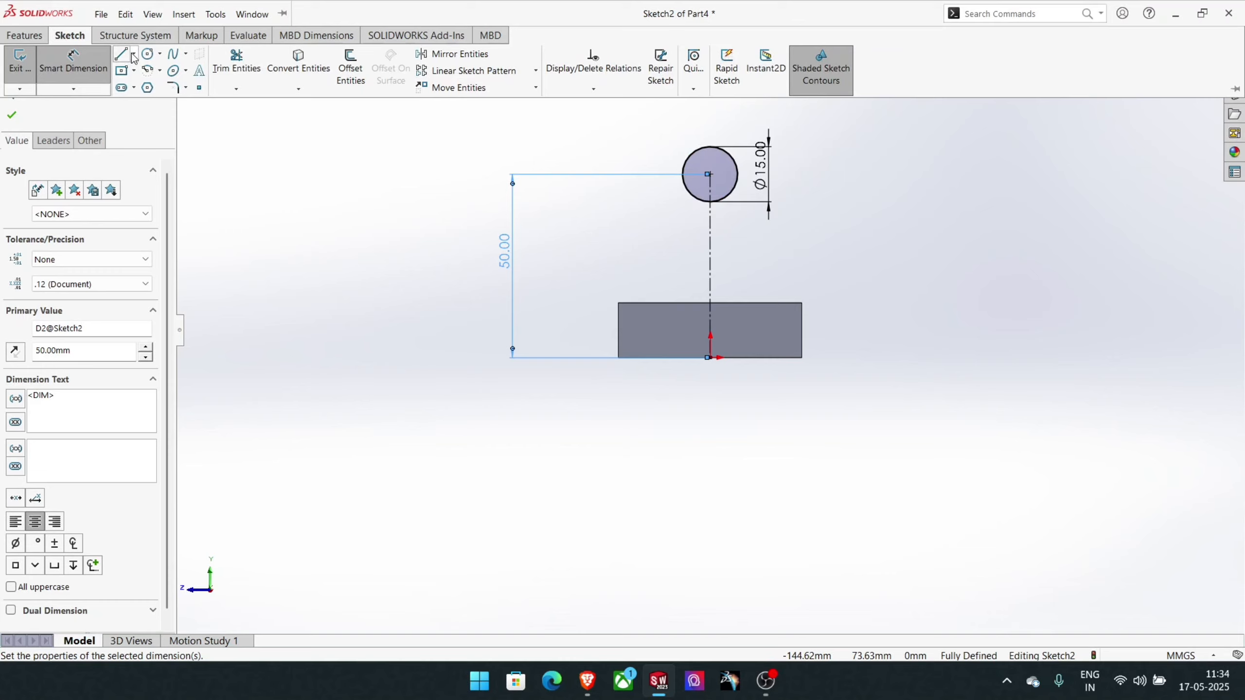
{"action": "left_click", "coordinate": [146, 72]}
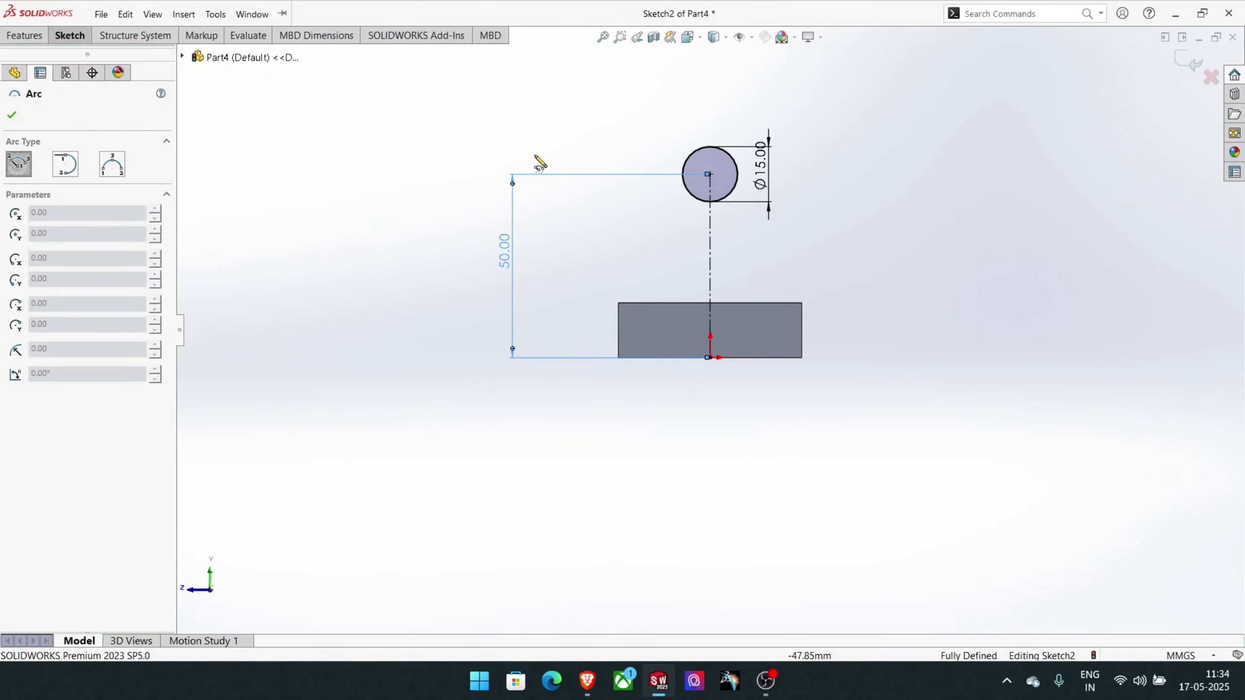
{"action": "left_click", "coordinate": [710, 174]}
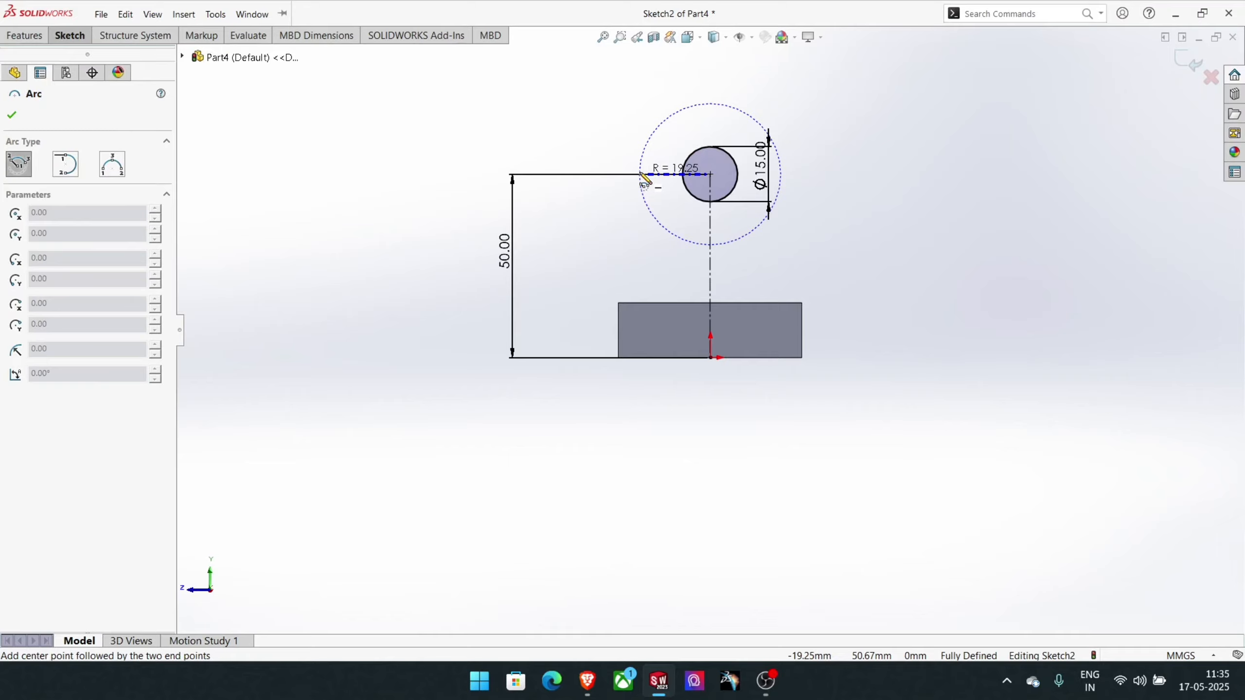
{"action": "left_click", "coordinate": [639, 174]}
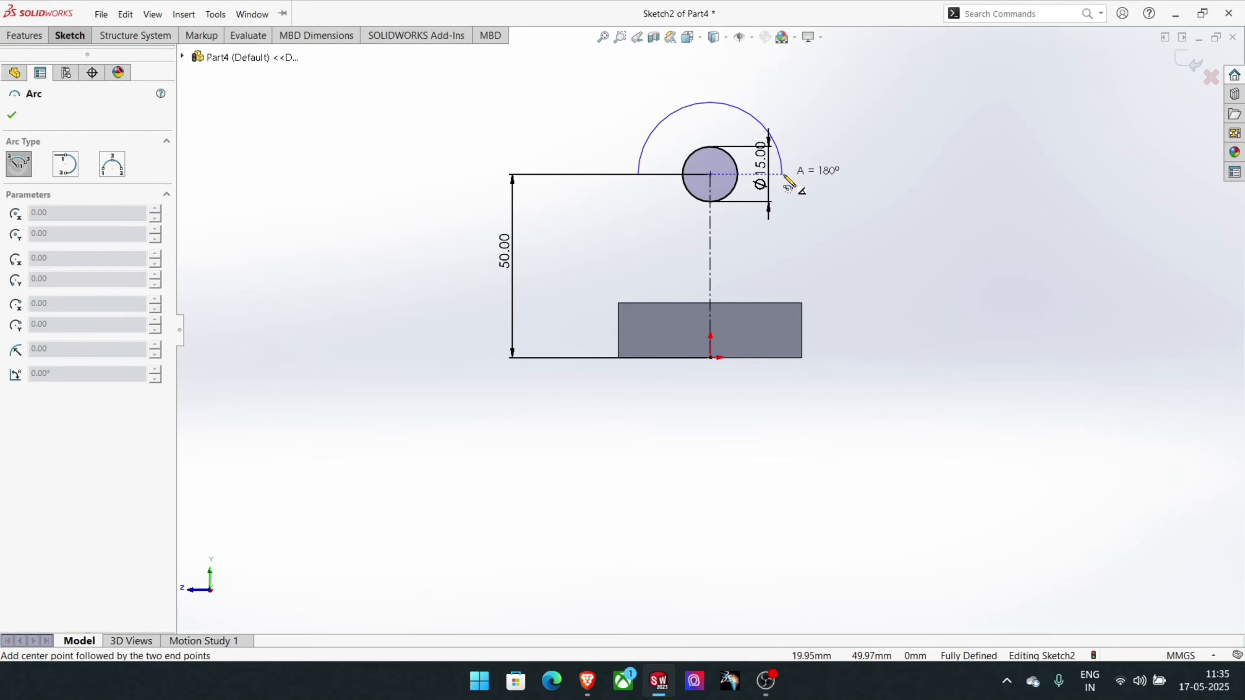
{"action": "left_click", "coordinate": [783, 175]}
{"action": "right_click", "coordinate": [786, 174]}
{"action": "left_click", "coordinate": [829, 185]}
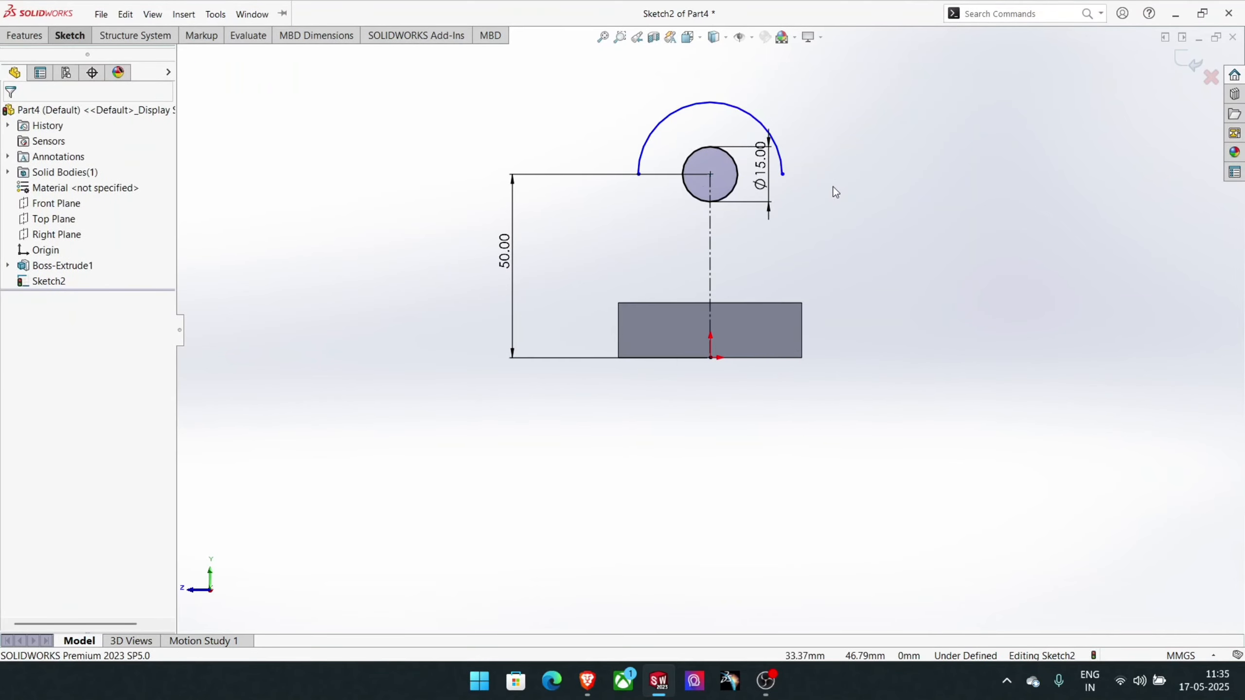
- Dimension the semicircular arc and set its radius to 15 mm
{"action": "left_click", "coordinate": [125, 14]}
{"action": "left_click", "coordinate": [63, 39]}
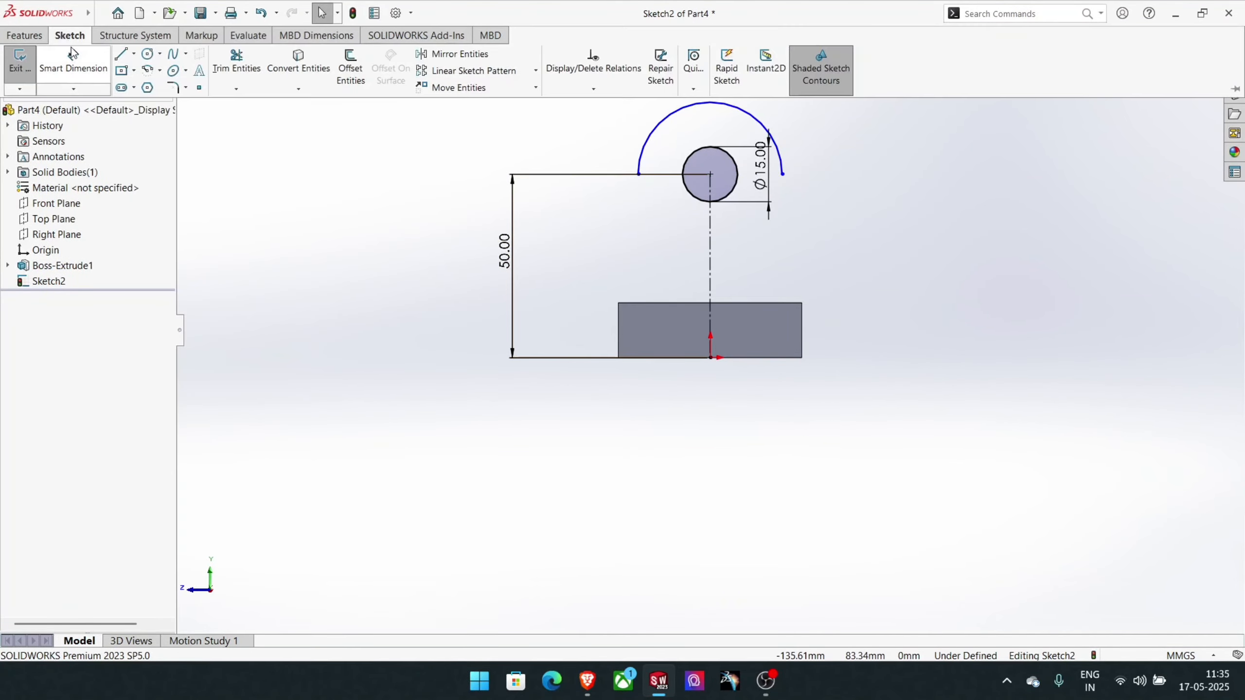
{"action": "left_click", "coordinate": [670, 117]}
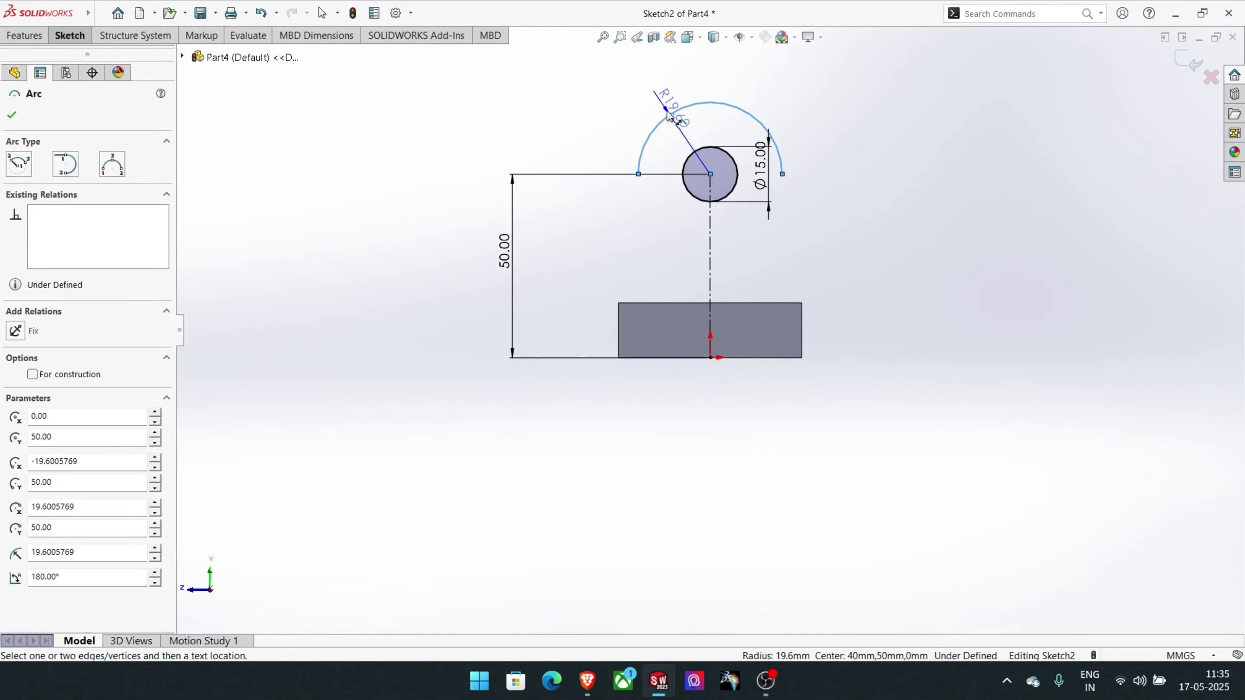
{"action": "left_click", "coordinate": [655, 89]}
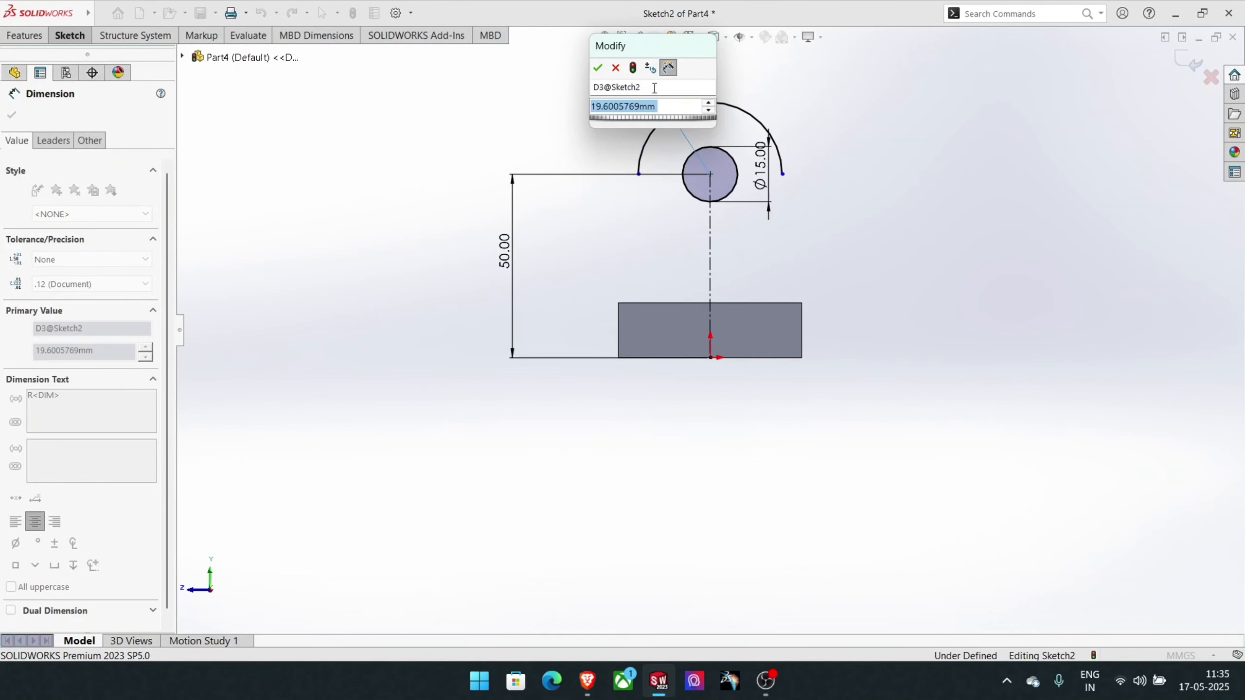
{"action": "type", "text": "15"}
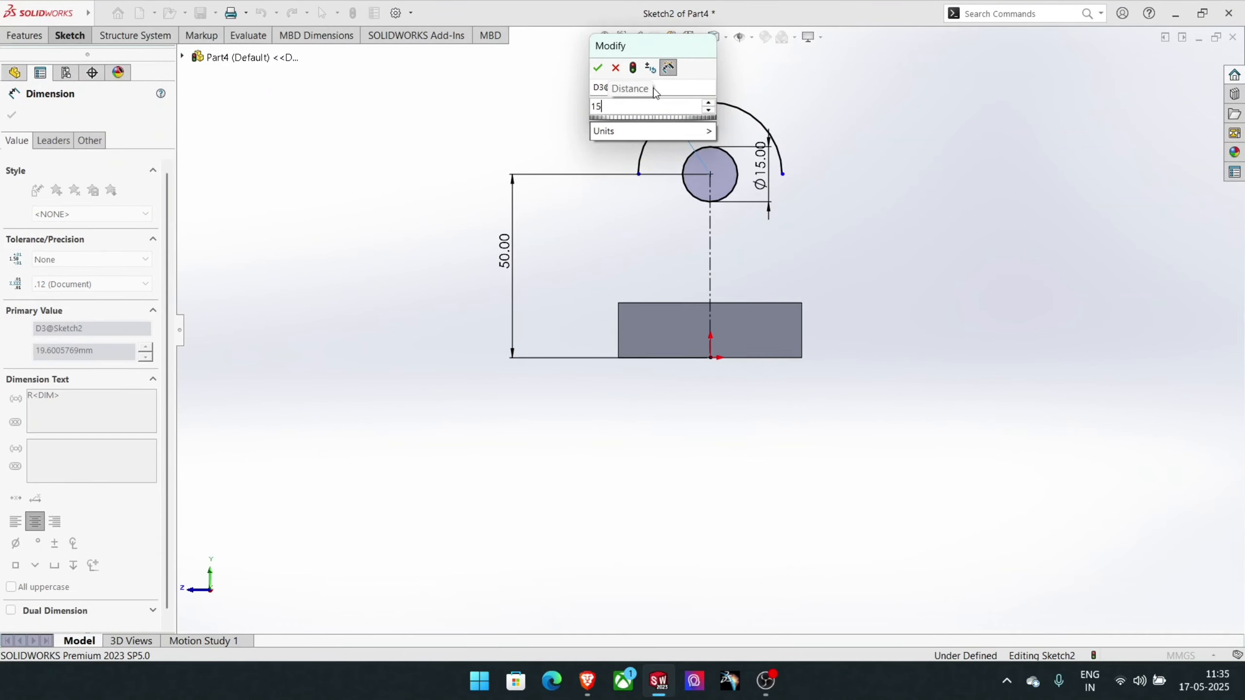
{"action": "key", "text": "Return"}
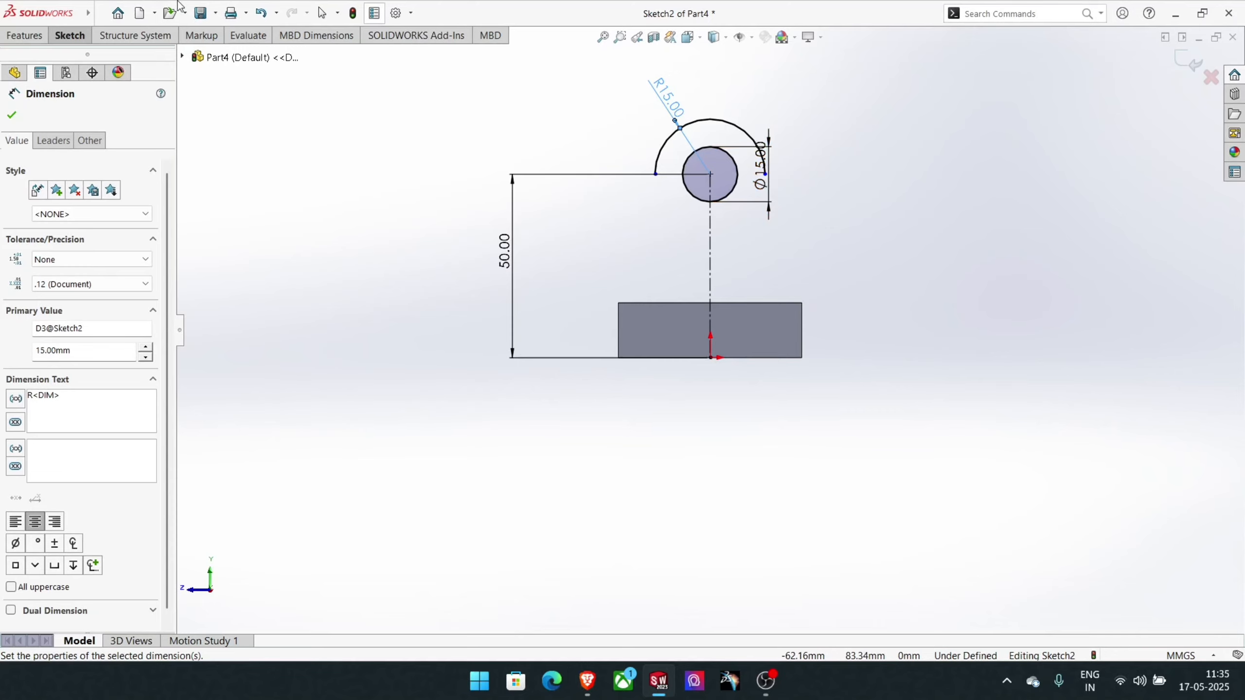
- Draw a slanted line about 44 mm long from the end face's upper-left corner to the left side of the arc
{"action": "left_click", "coordinate": [75, 38]}
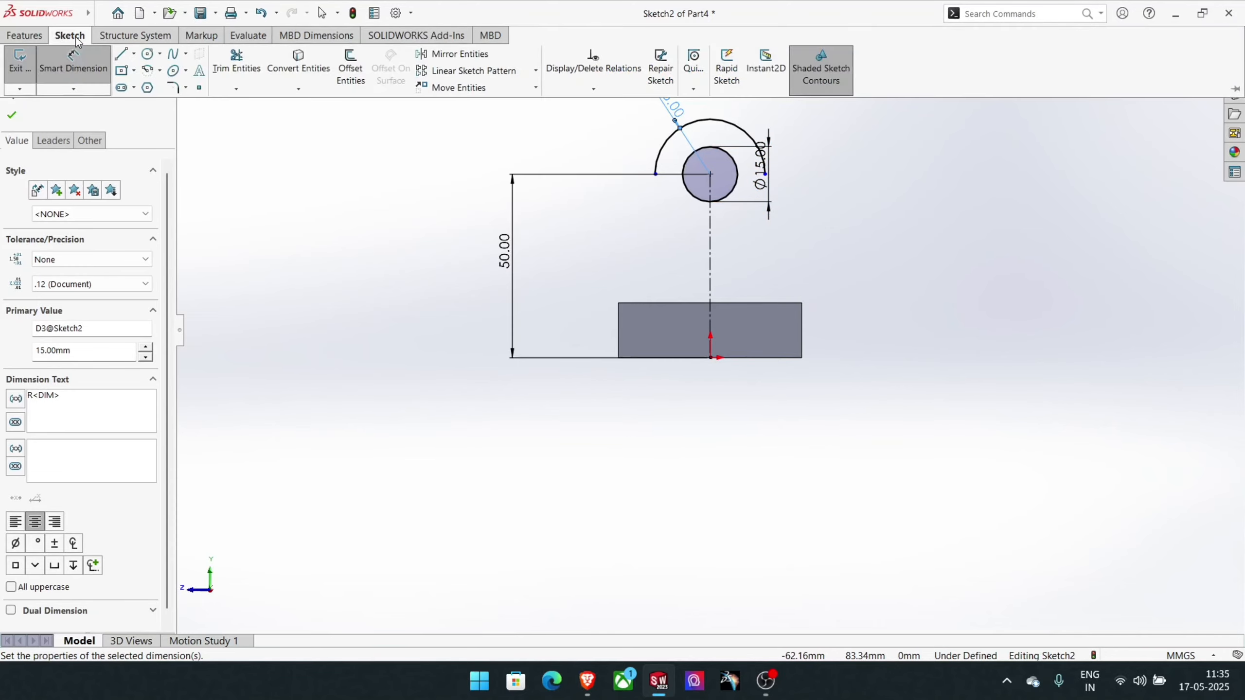
{"action": "left_click", "coordinate": [122, 54]}
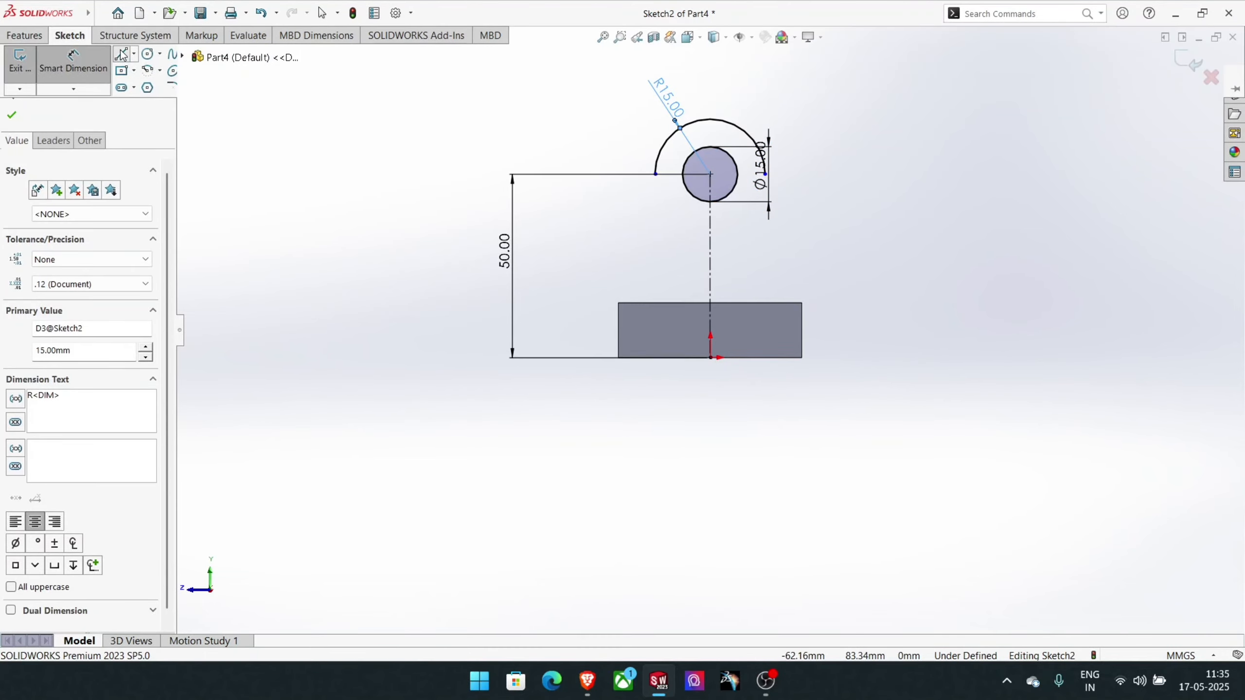
{"action": "left_click", "coordinate": [619, 303]}
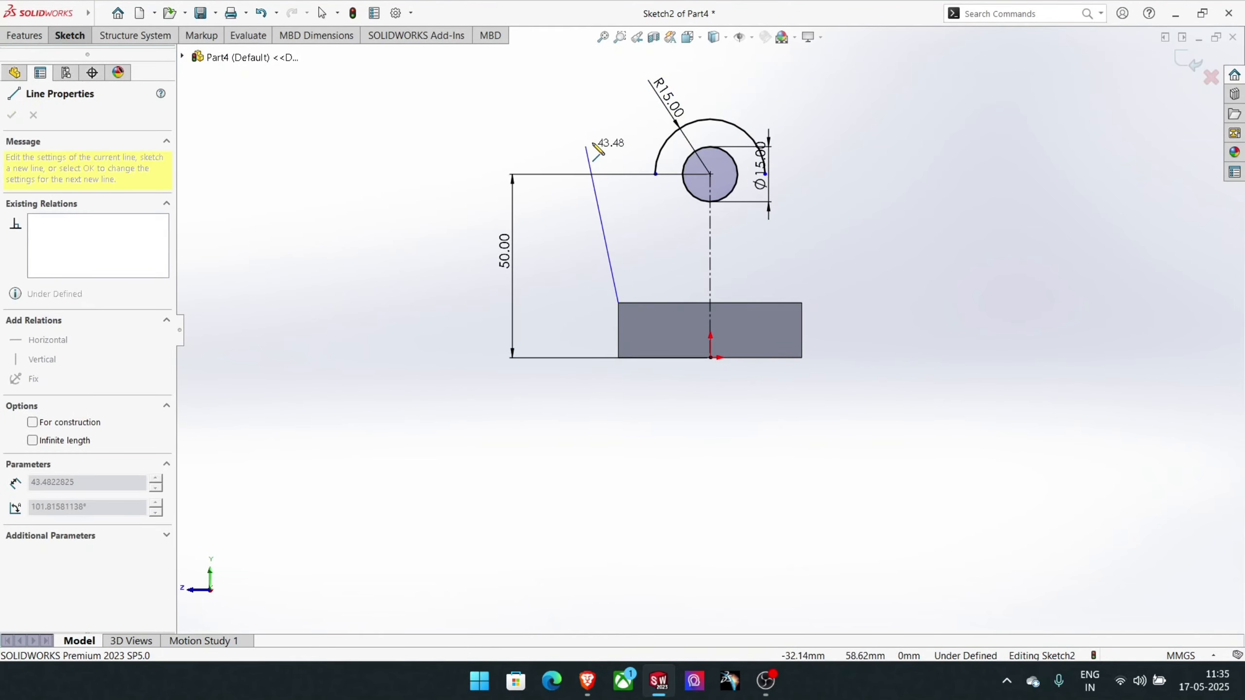
{"action": "left_click", "coordinate": [662, 145]}
{"action": "right_click", "coordinate": [661, 145]}
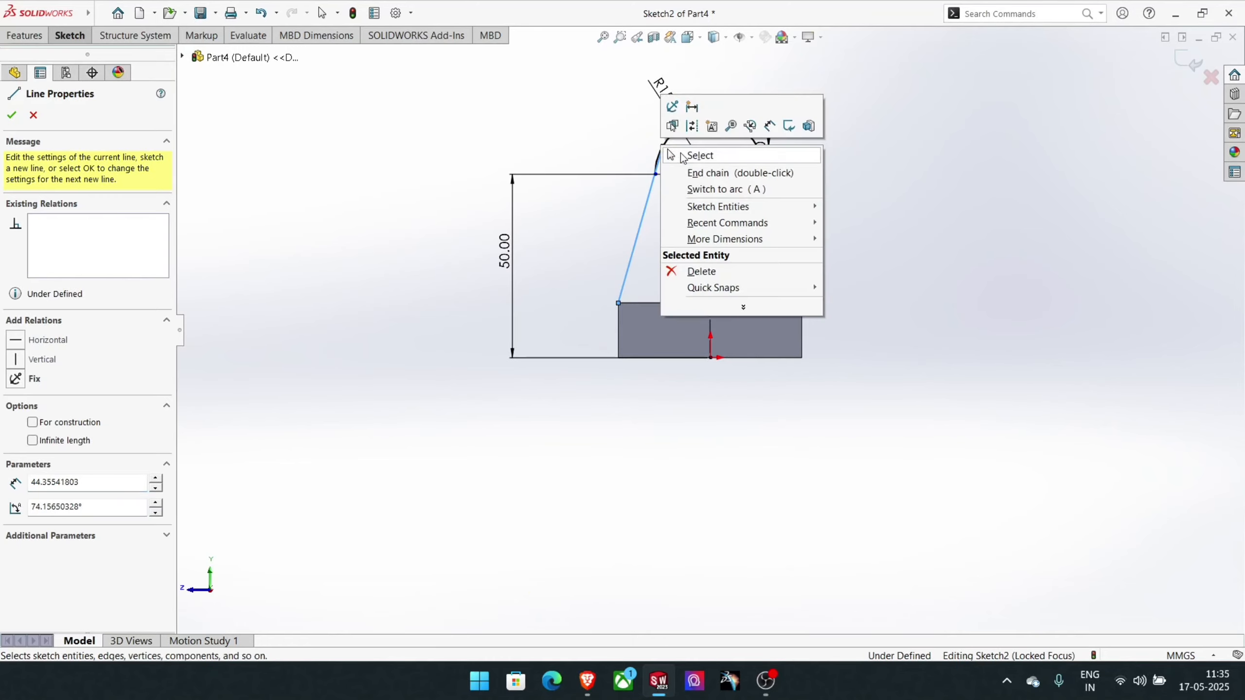
{"action": "left_click", "coordinate": [681, 155]}
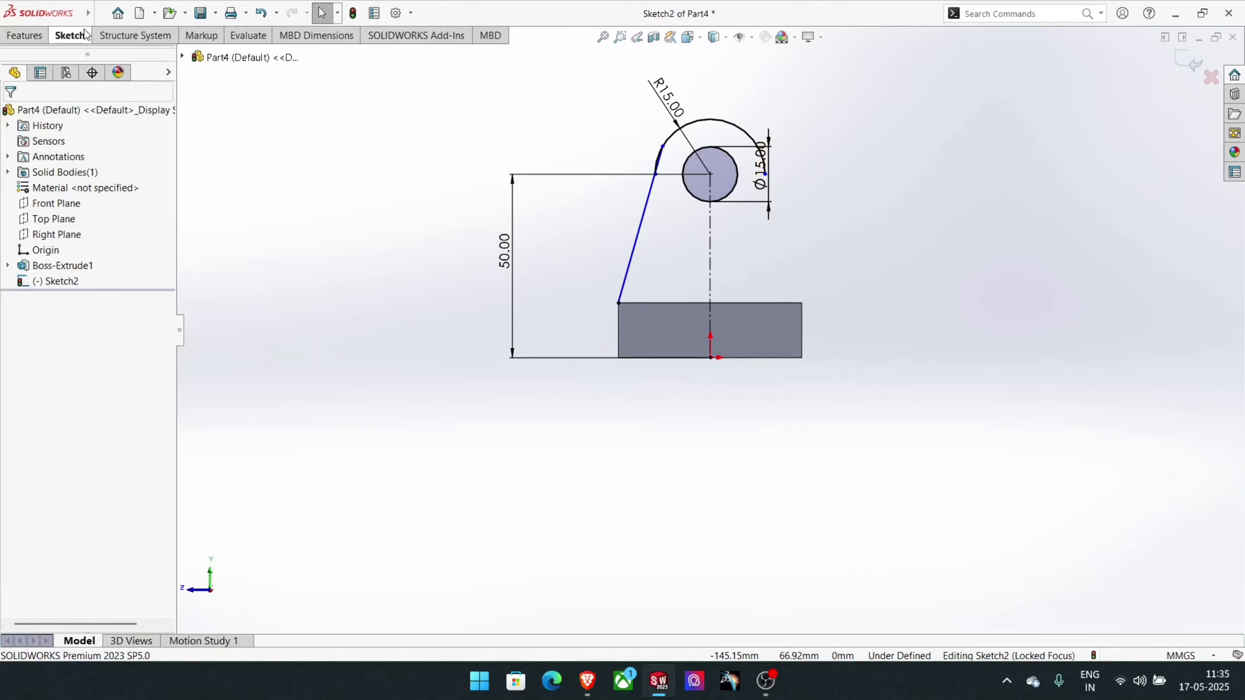
- Draw a slanted line about 54.6 mm long from the end face's upper-right corner past the right side of the arc
{"action": "left_click", "coordinate": [69, 36]}
{"action": "left_click", "coordinate": [121, 54]}
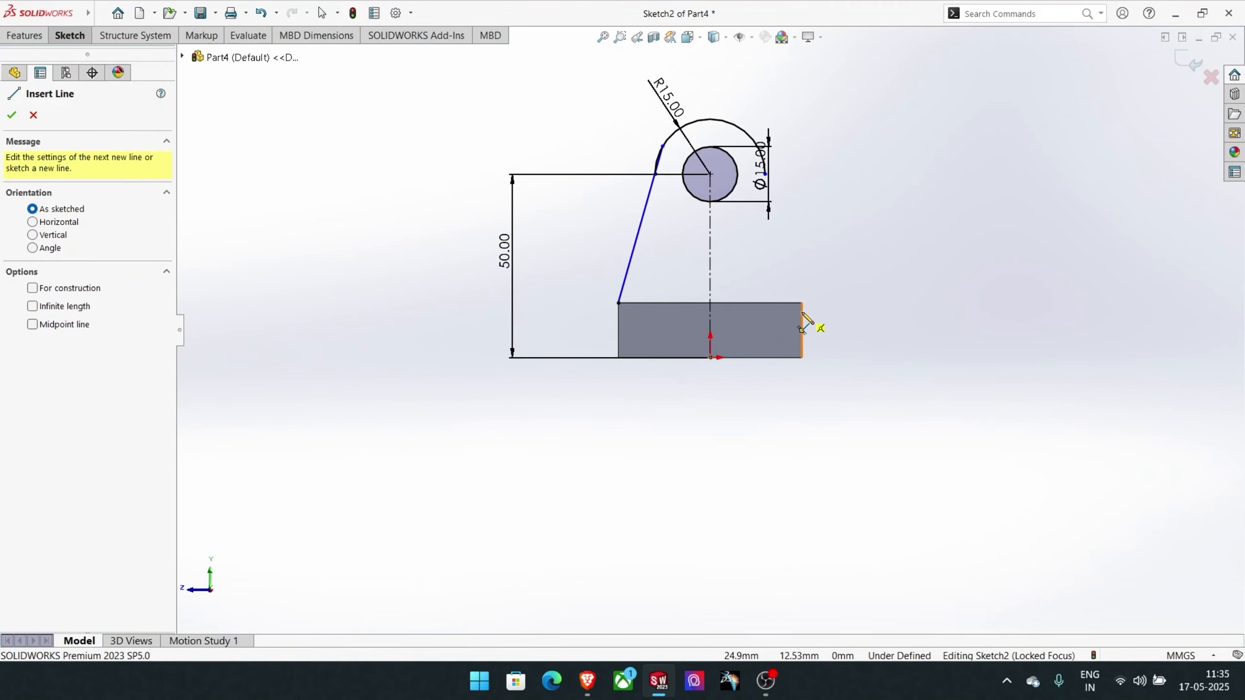
{"action": "left_click", "coordinate": [802, 303]}
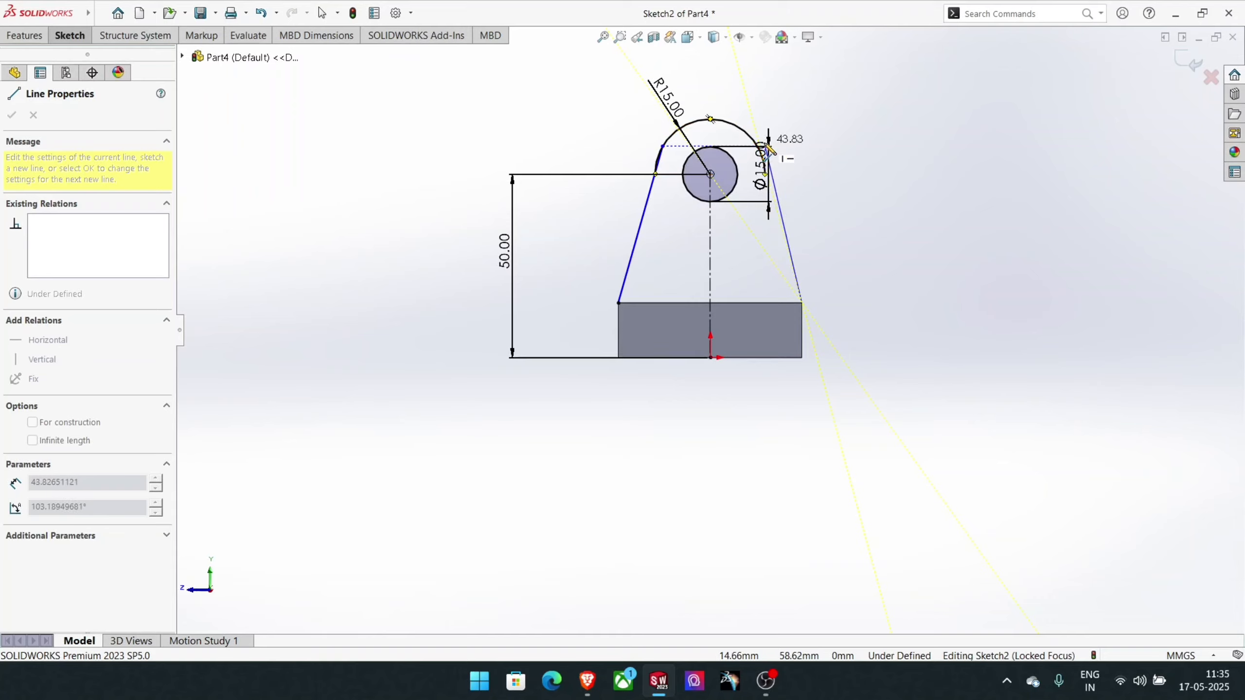
{"action": "left_click", "coordinate": [758, 108]}
{"action": "right_click", "coordinate": [757, 110]}
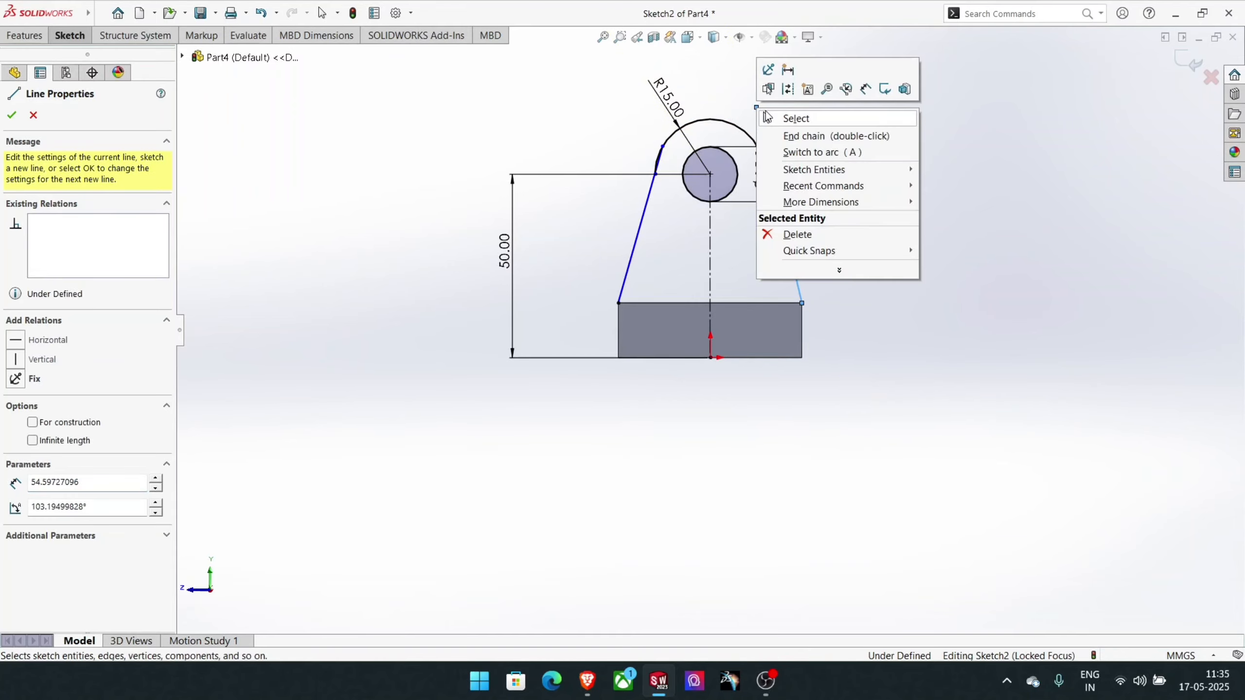
{"action": "left_click", "coordinate": [790, 117]}
- Make the right slanted line tangent to the R15 arc
{"action": "scroll", "coordinate": [767, 206], "scroll_direction": "down", "scroll_amount": 3}
{"action": "scroll", "coordinate": [785, 309], "scroll_direction": "down", "scroll_amount": 3}
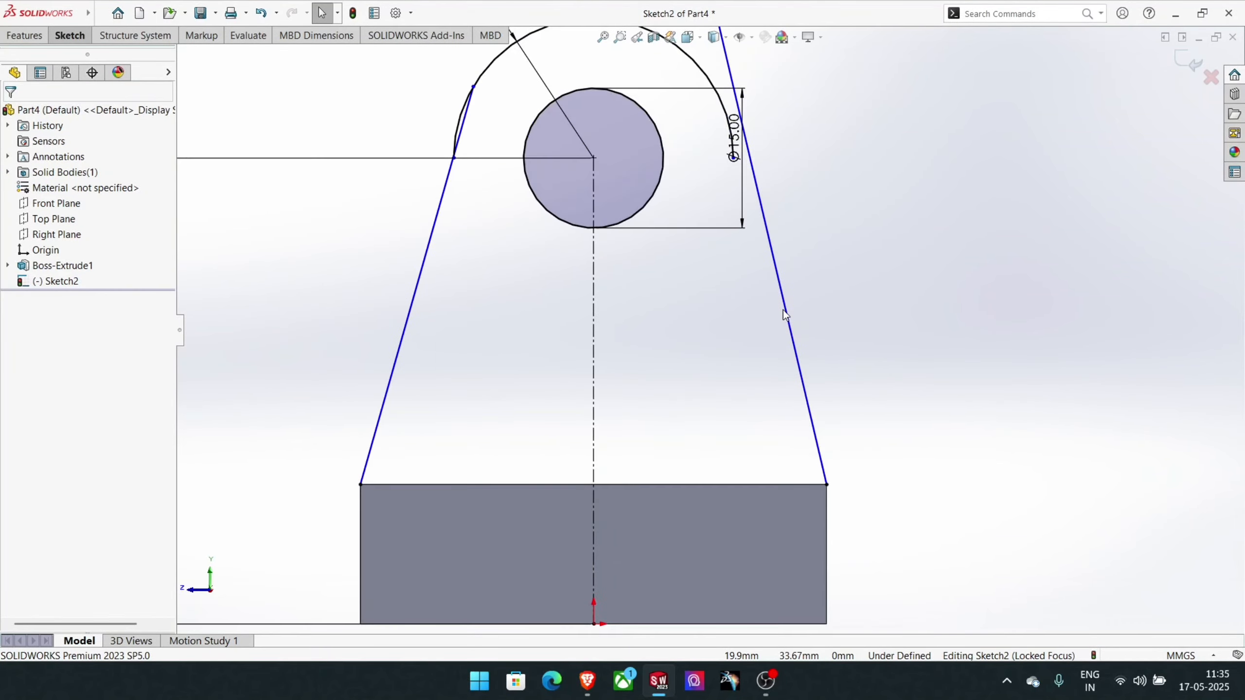
{"action": "left_click", "coordinate": [794, 355]}
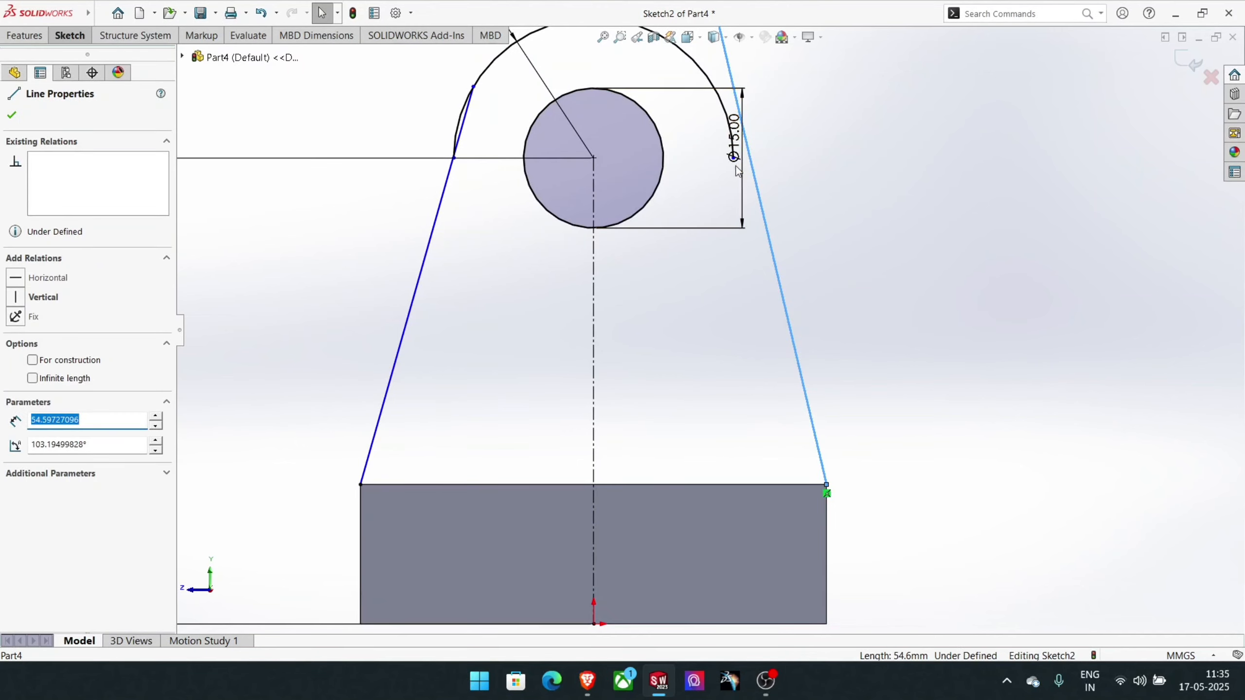
{"action": "left_click", "coordinate": [721, 112], "text": "ctrl"}
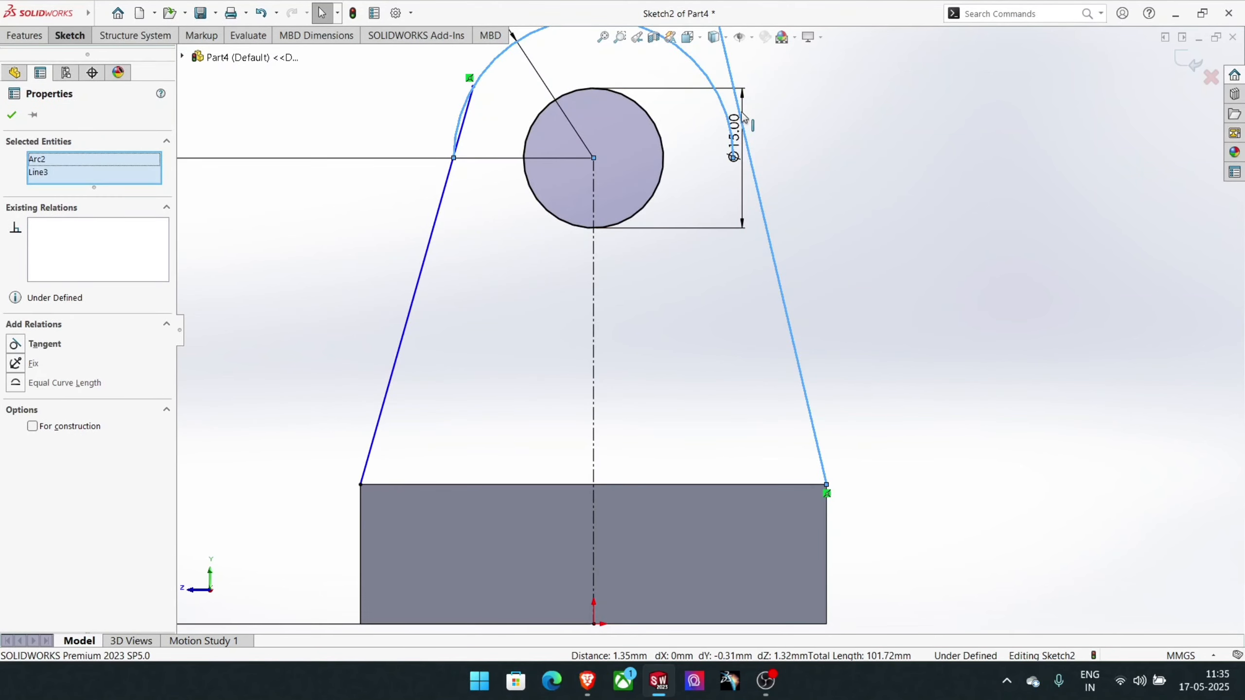
{"action": "left_click", "coordinate": [43, 344]}
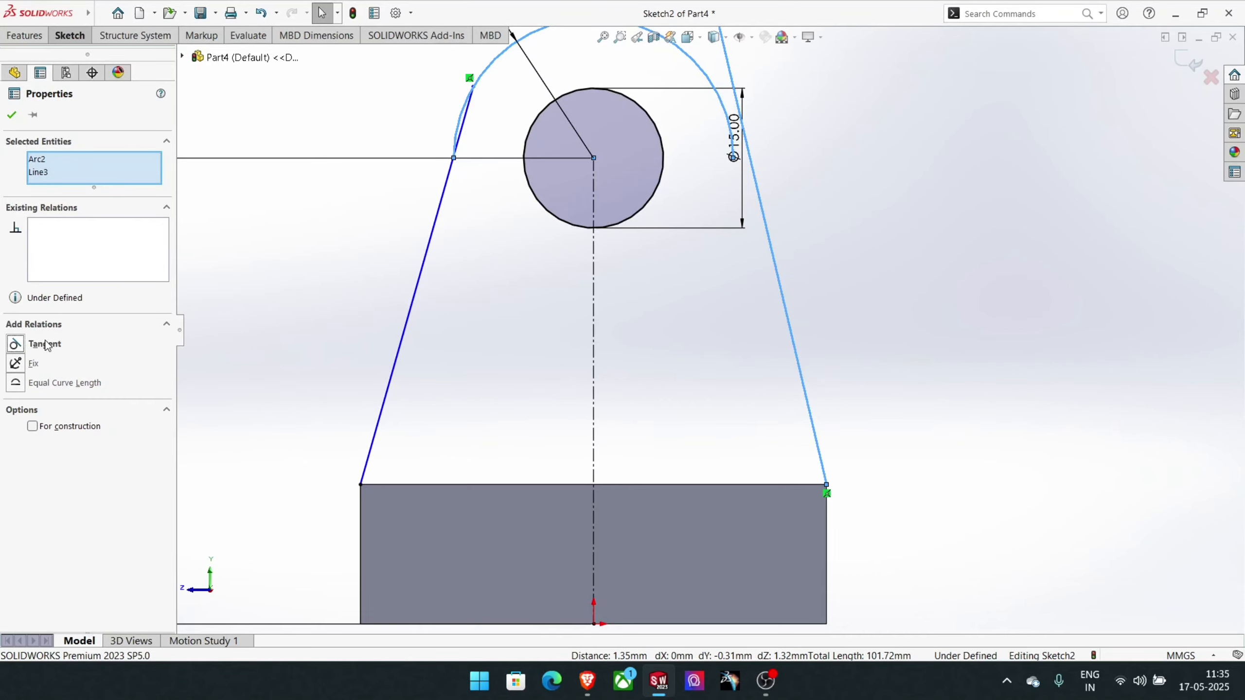
{"action": "left_click", "coordinate": [12, 116]}
- Add a tangent relation between the left slanted line and the R15 arc
{"action": "scroll", "coordinate": [722, 270], "scroll_direction": "up", "scroll_amount": 2}
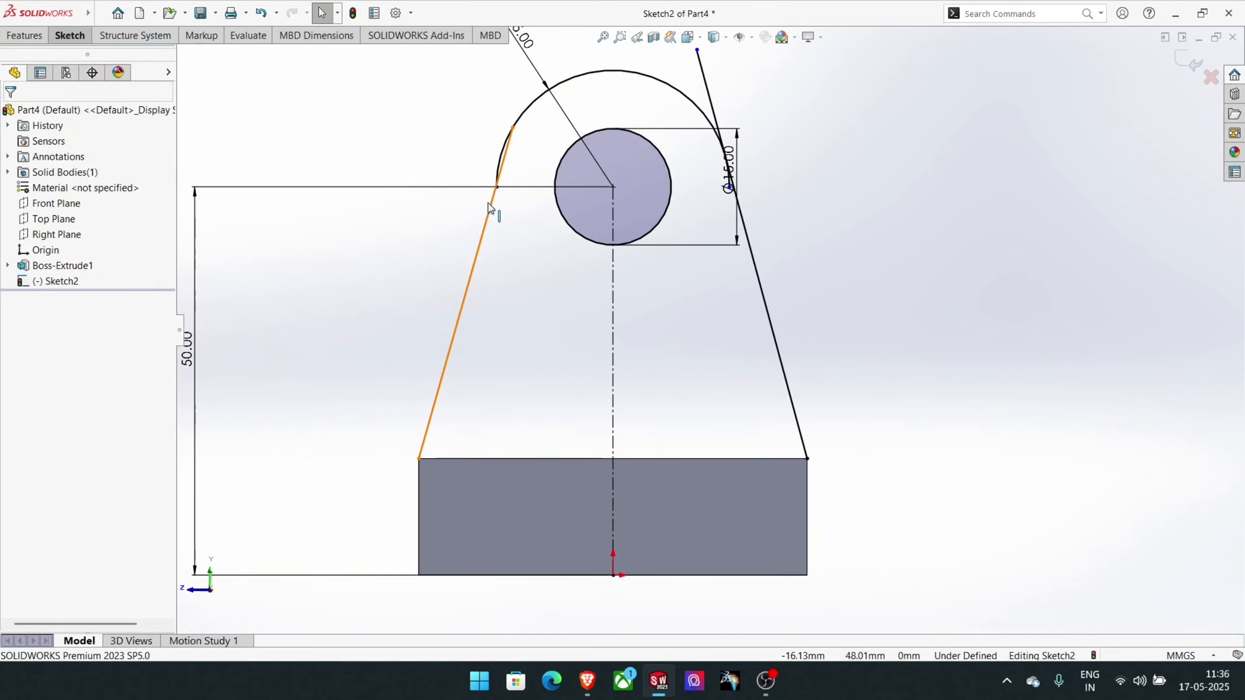
{"action": "left_click", "coordinate": [488, 203]}
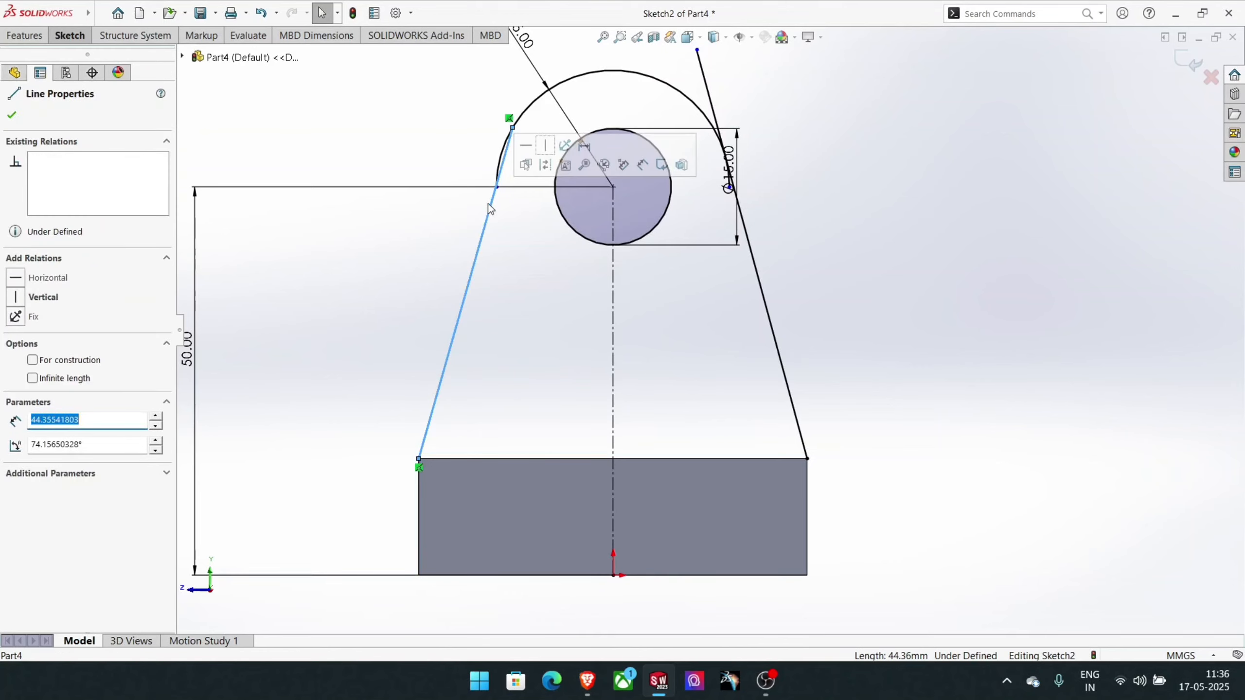
{"action": "left_click", "coordinate": [499, 163], "text": "ctrl"}
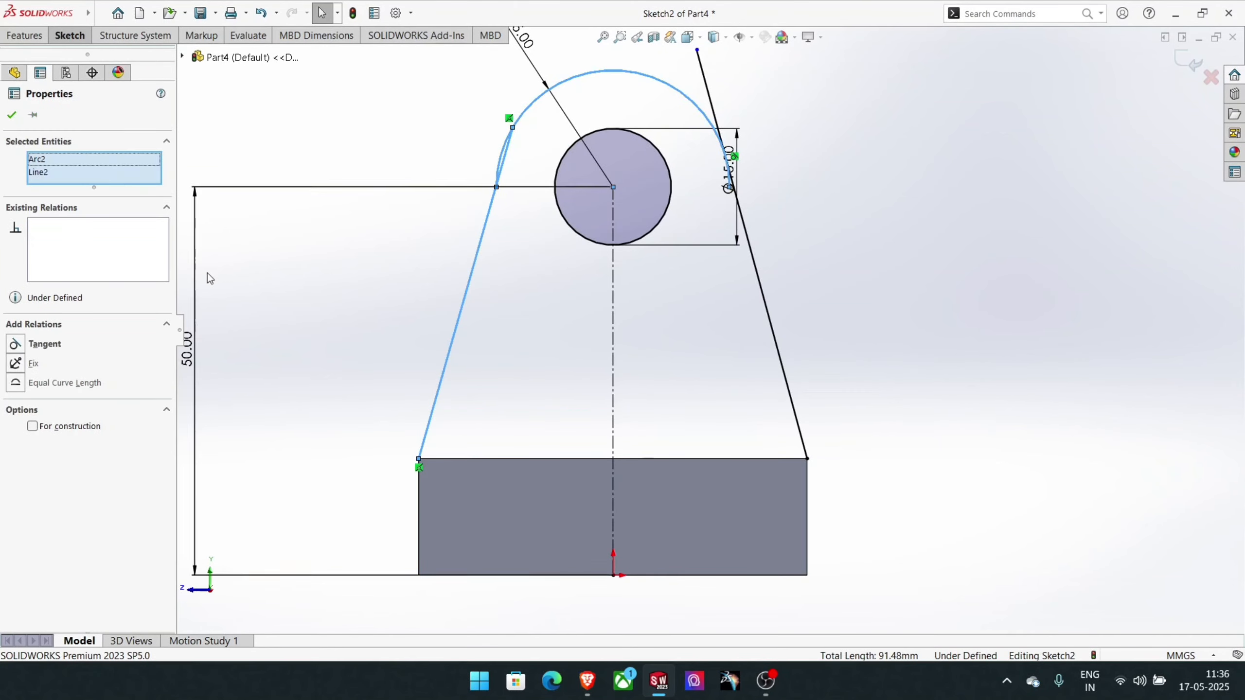
{"action": "left_click", "coordinate": [41, 347]}
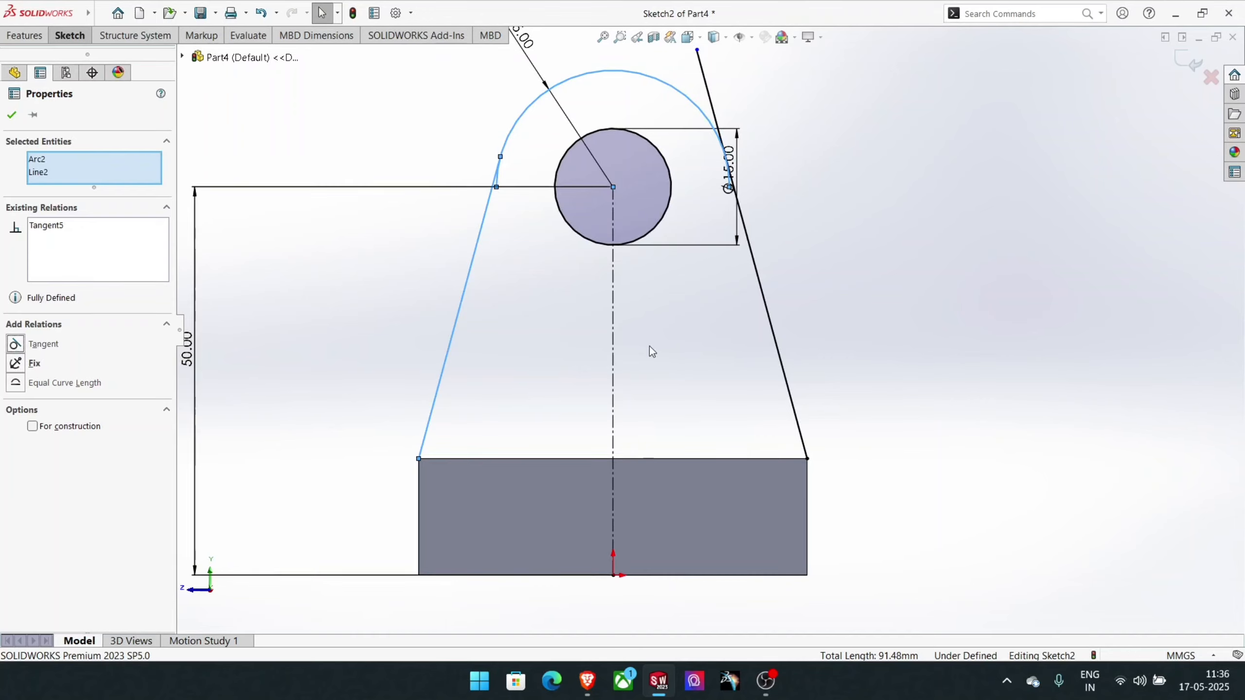
{"action": "left_click", "coordinate": [867, 344]}
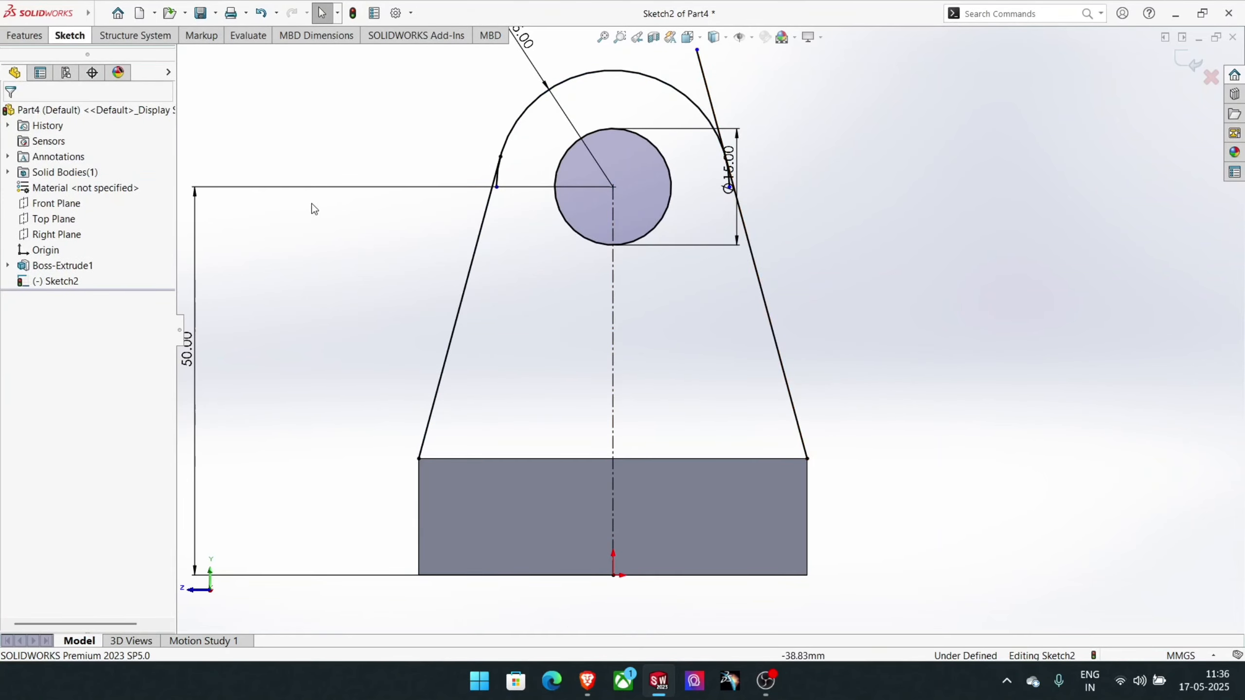
- Close the lug profile with a 50 mm horizontal line along the block's upper edge, joining the slanted lines' lower ends
{"action": "left_click", "coordinate": [68, 38]}
{"action": "left_click", "coordinate": [121, 54]}
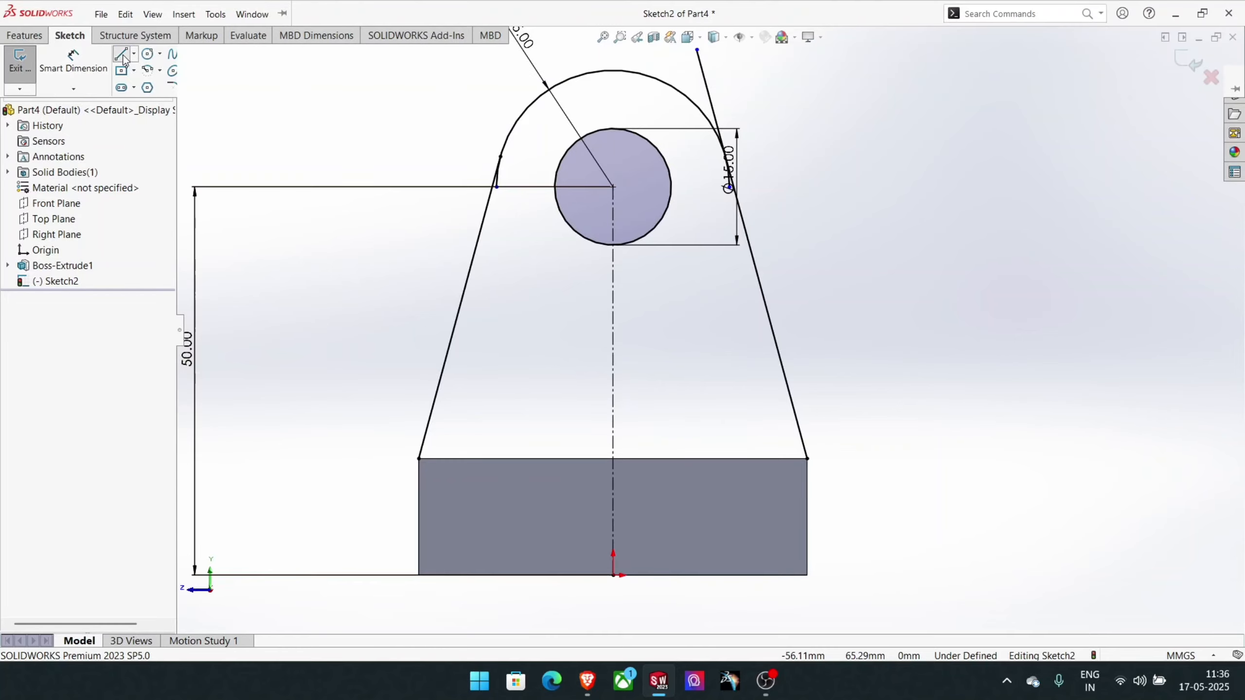
{"action": "left_click", "coordinate": [418, 459]}
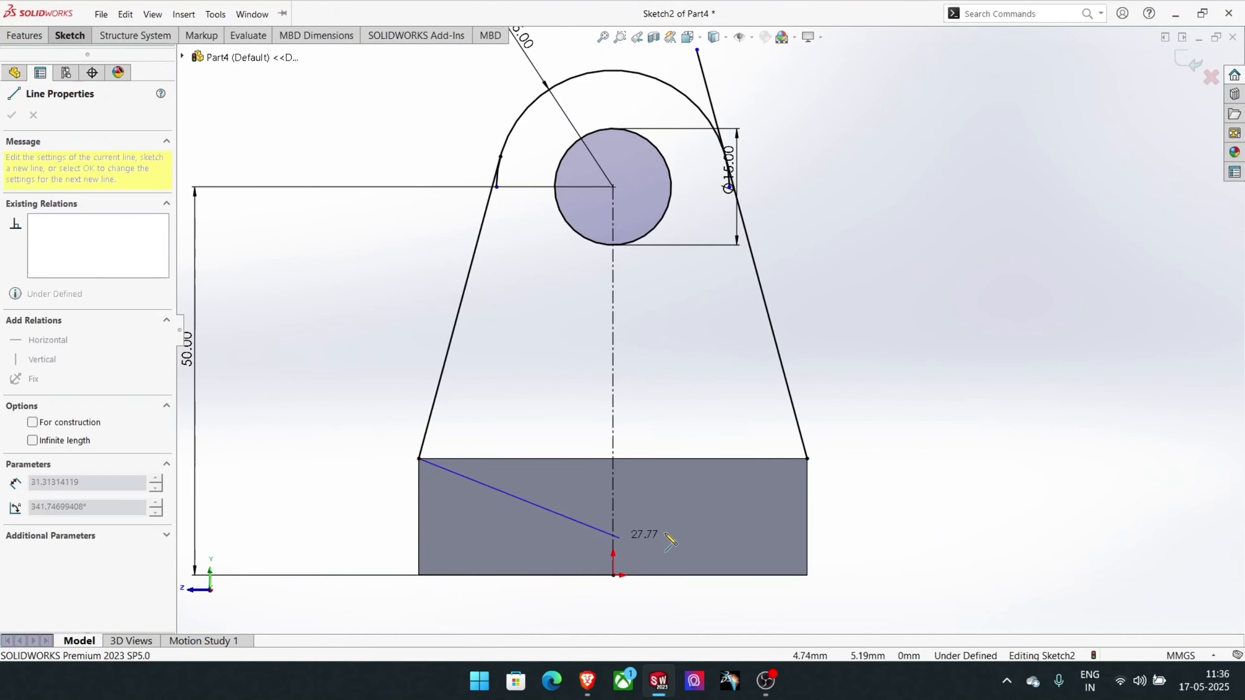
{"action": "left_click", "coordinate": [807, 460]}
{"action": "right_click", "coordinate": [806, 460]}
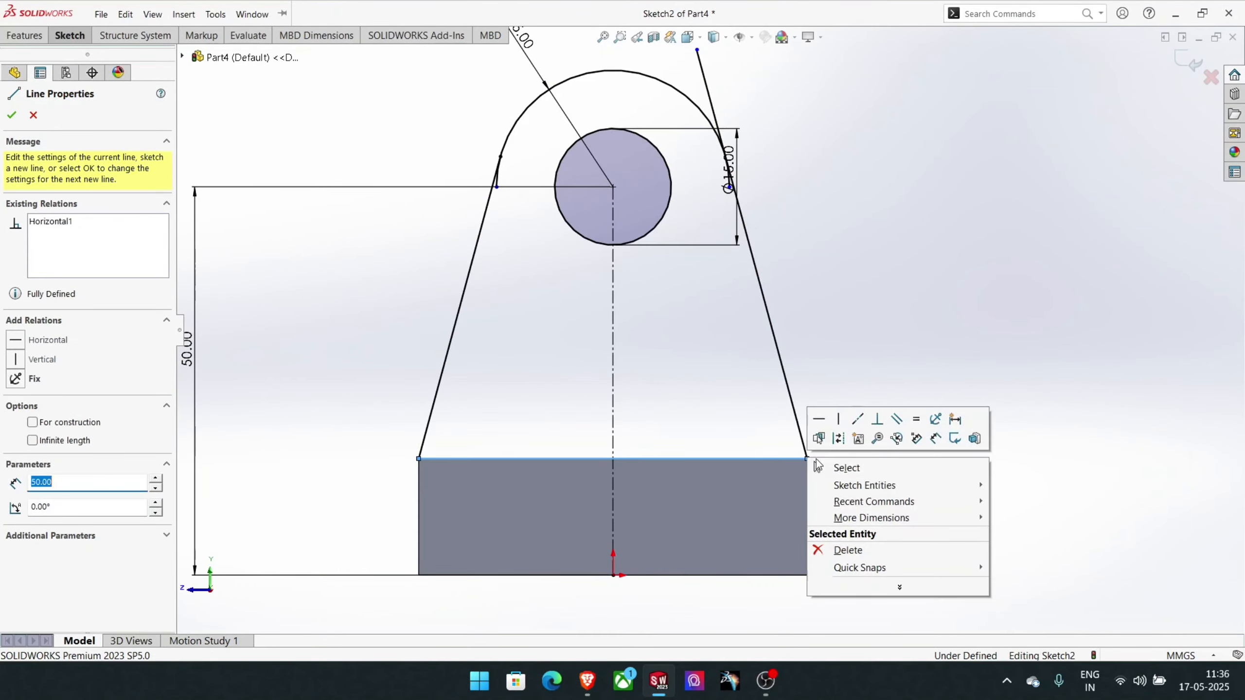
{"action": "left_click", "coordinate": [853, 468]}
- Trim the arc ends below both tangent points and the right line's overhang beyond the arc, using Trim to closest
{"action": "scroll", "coordinate": [544, 146], "scroll_direction": "up", "scroll_amount": 2}
{"action": "scroll", "coordinate": [190, 67], "scroll_direction": "down", "scroll_amount": 1}
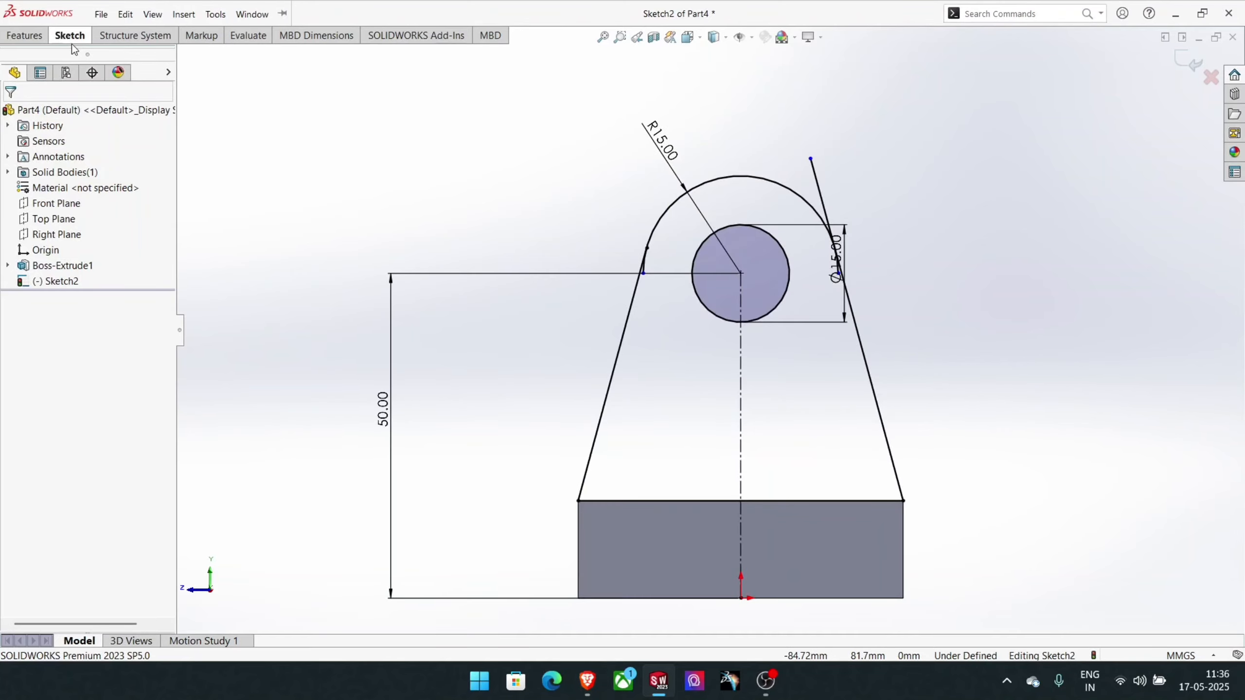
{"action": "left_click", "coordinate": [71, 41]}
{"action": "left_click", "coordinate": [236, 62]}
{"action": "scroll", "coordinate": [715, 216], "scroll_direction": "up", "scroll_amount": 3}
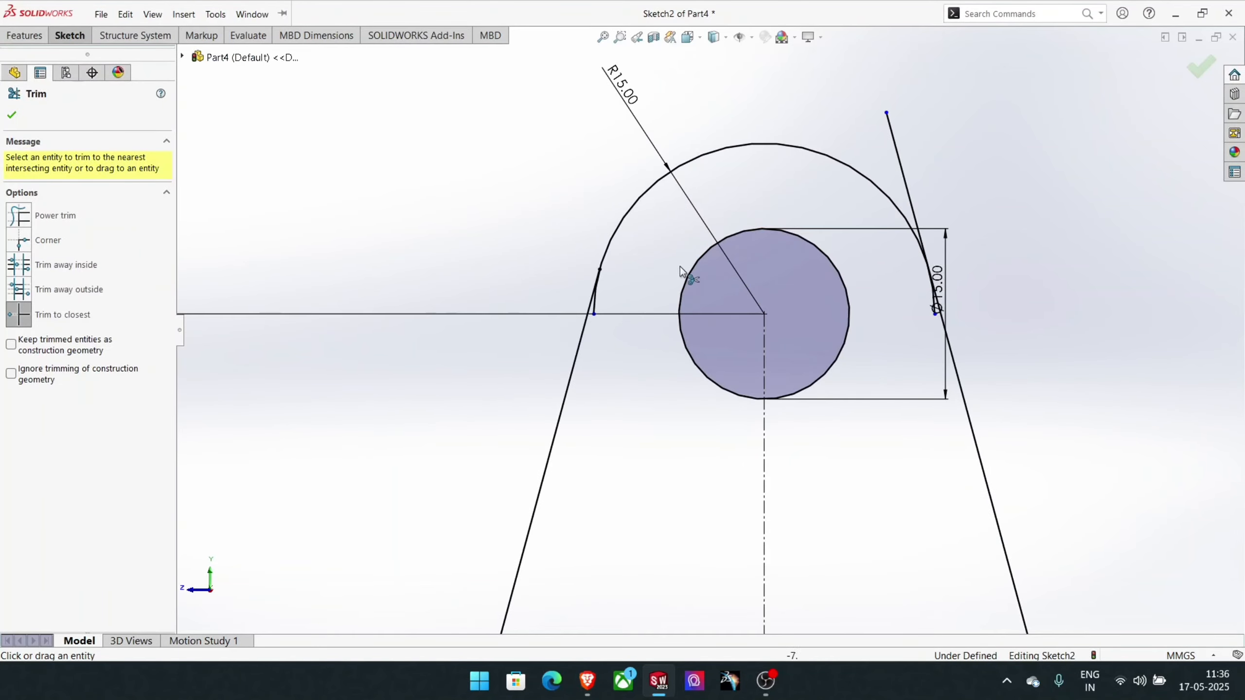
{"action": "left_click", "coordinate": [907, 194]}
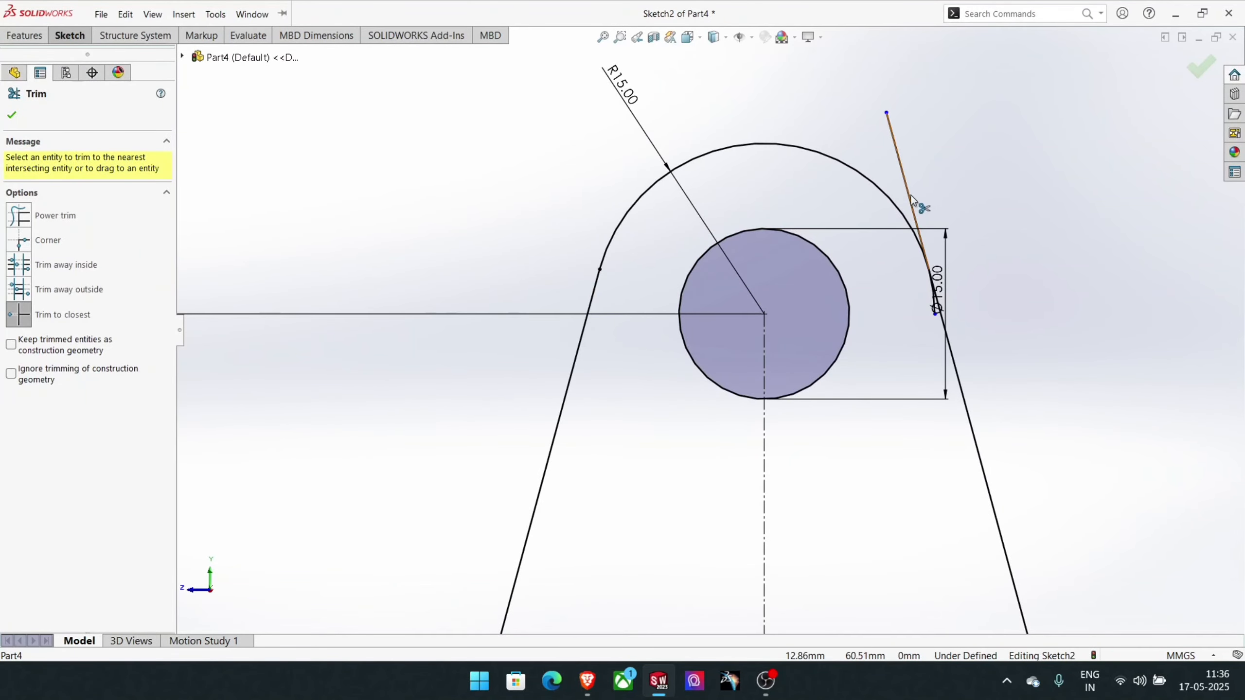
{"action": "scroll", "coordinate": [937, 302], "scroll_direction": "up", "scroll_amount": 3}
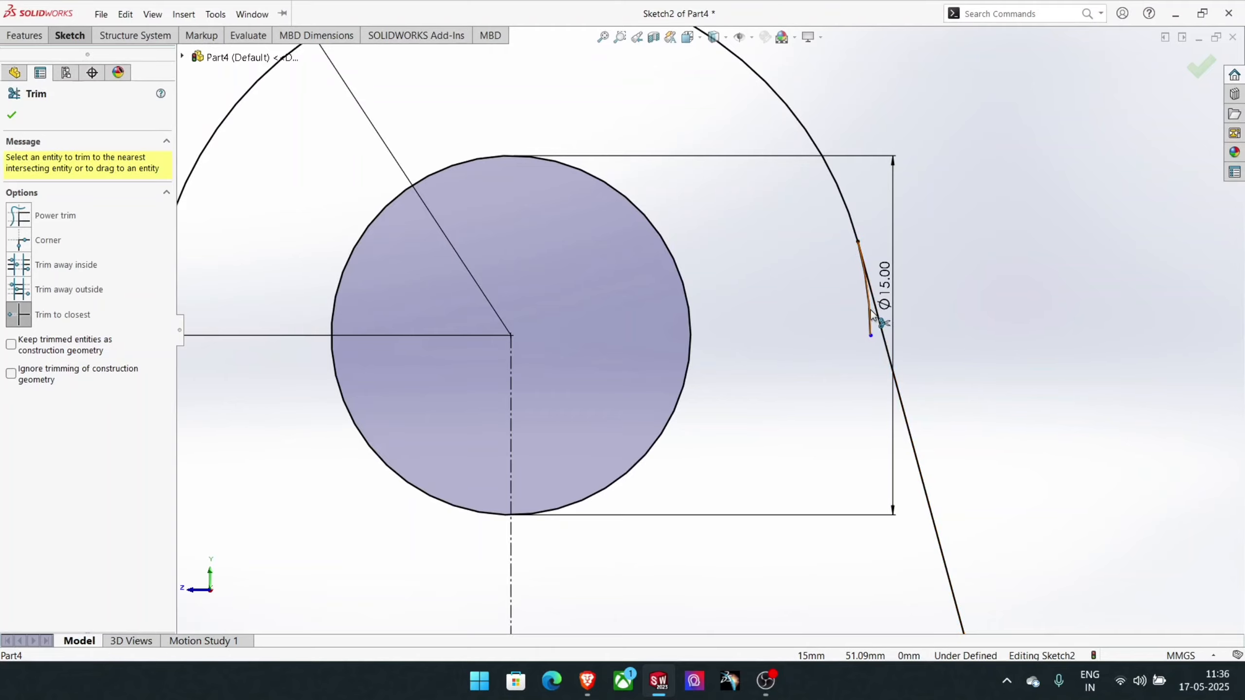
{"action": "left_click", "coordinate": [870, 310]}
{"action": "scroll", "coordinate": [871, 310], "scroll_direction": "down", "scroll_amount": 3}
{"action": "scroll", "coordinate": [715, 304], "scroll_direction": "down", "scroll_amount": 3}
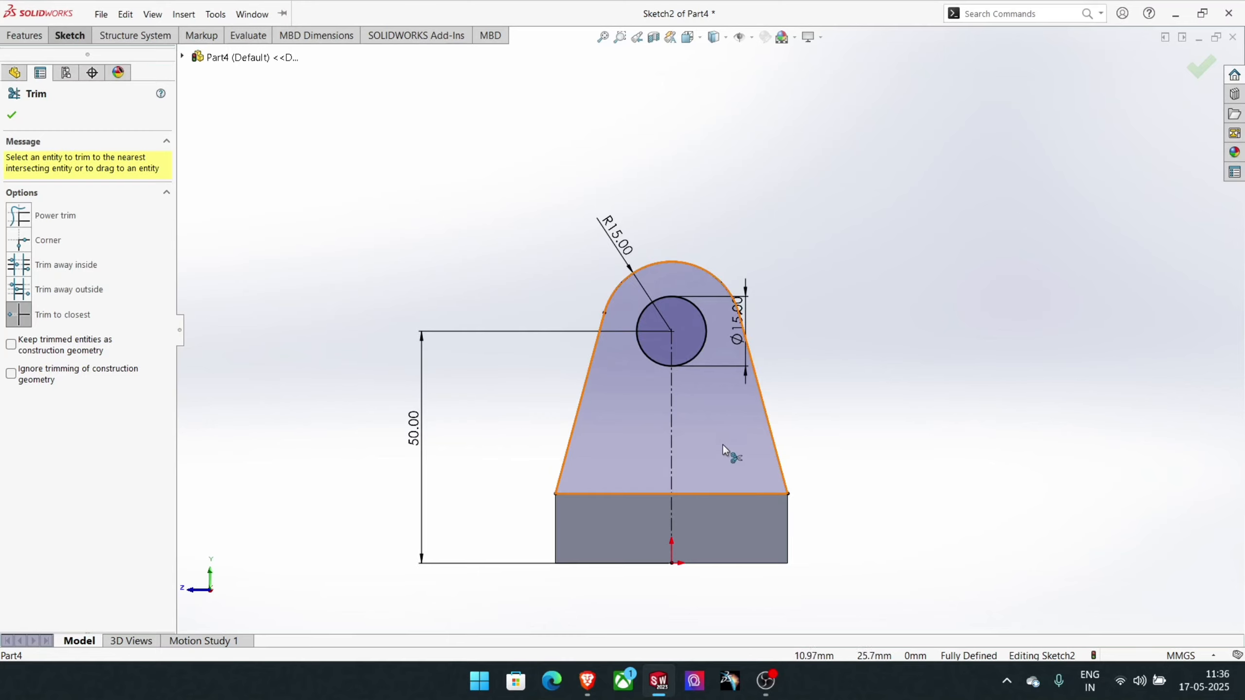
{"action": "left_click", "coordinate": [1203, 77]}
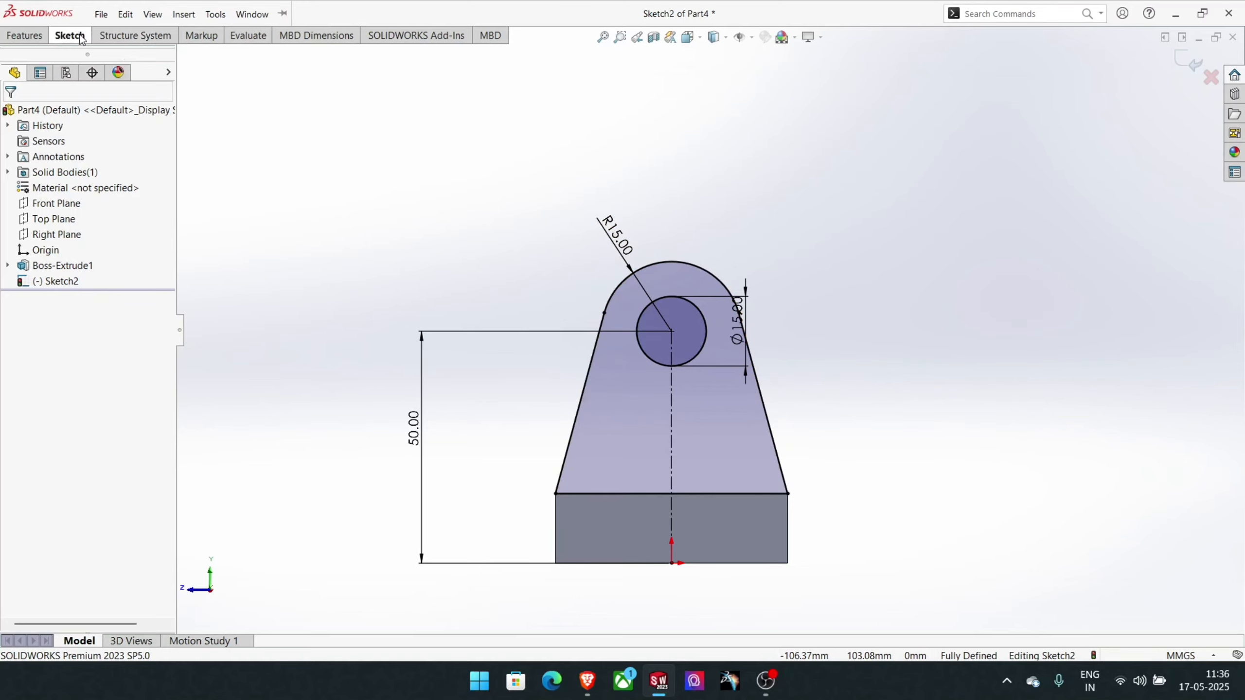
- Extrude the lug profile 12 mm blind in the reversed direction, over the block, merged with it
{"action": "left_click", "coordinate": [26, 37]}
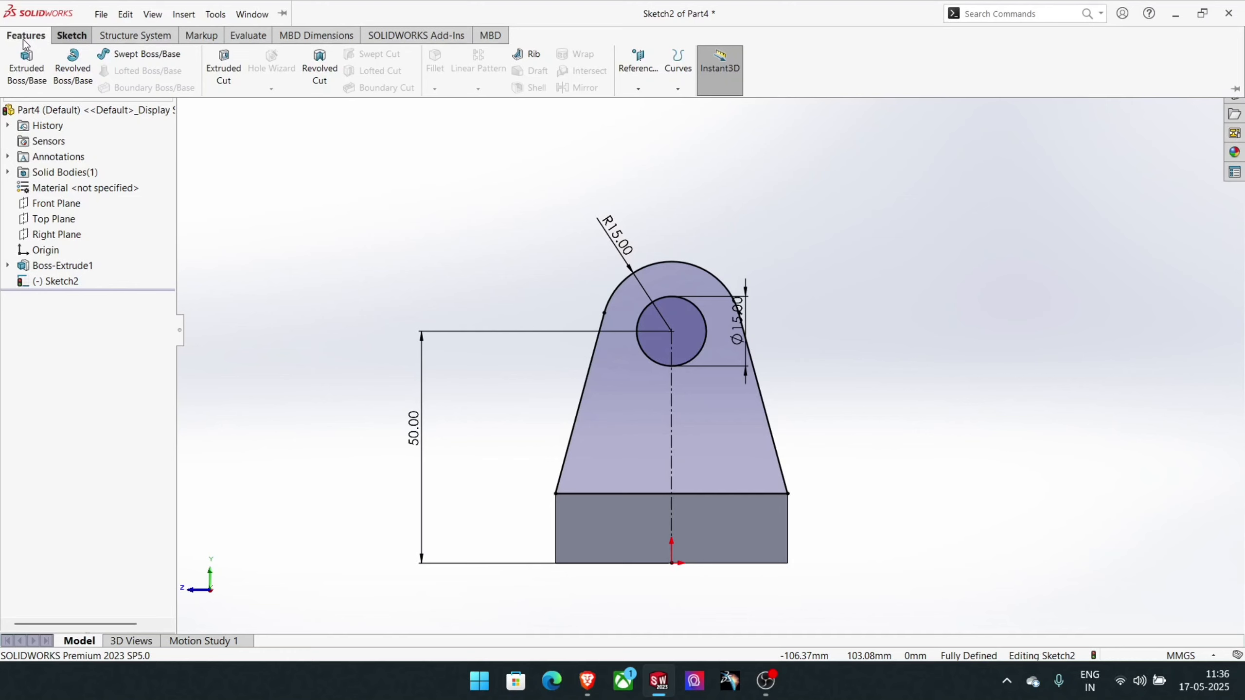
{"action": "left_click", "coordinate": [19, 72]}
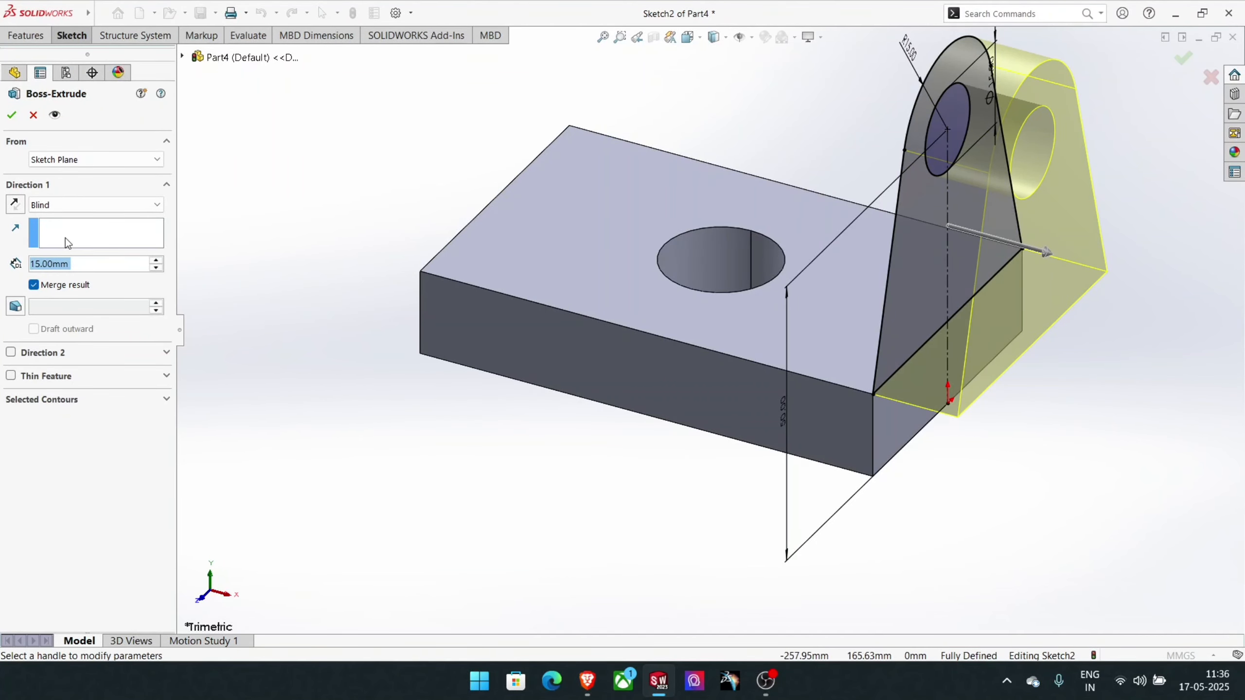
{"action": "left_click", "coordinate": [16, 205]}
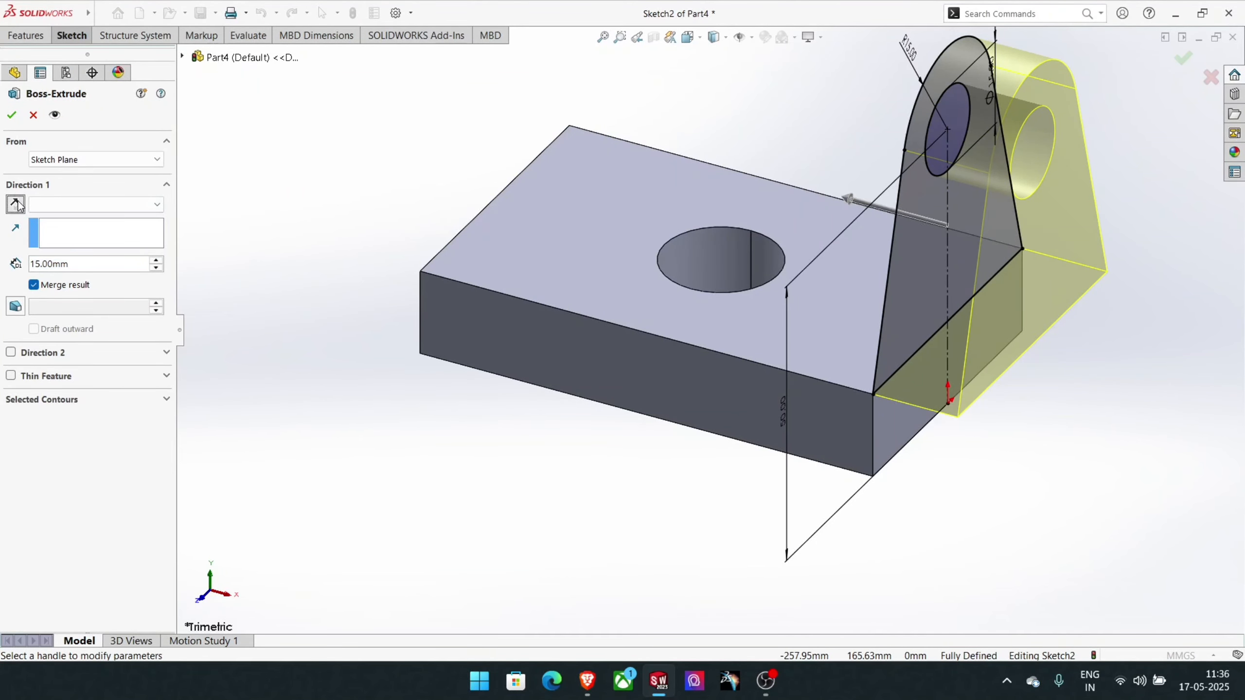
{"action": "left_click_drag", "start_coordinate": [72, 269], "coordinate": [1, 269]}
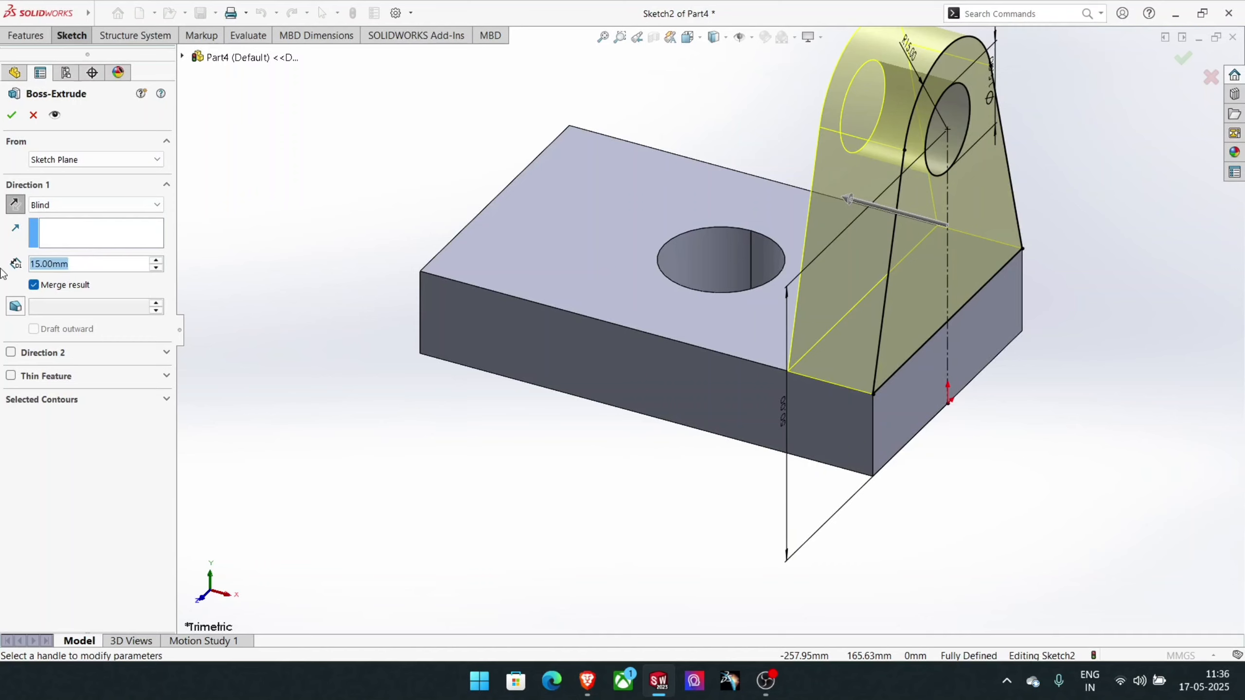
{"action": "type", "text": "12"}
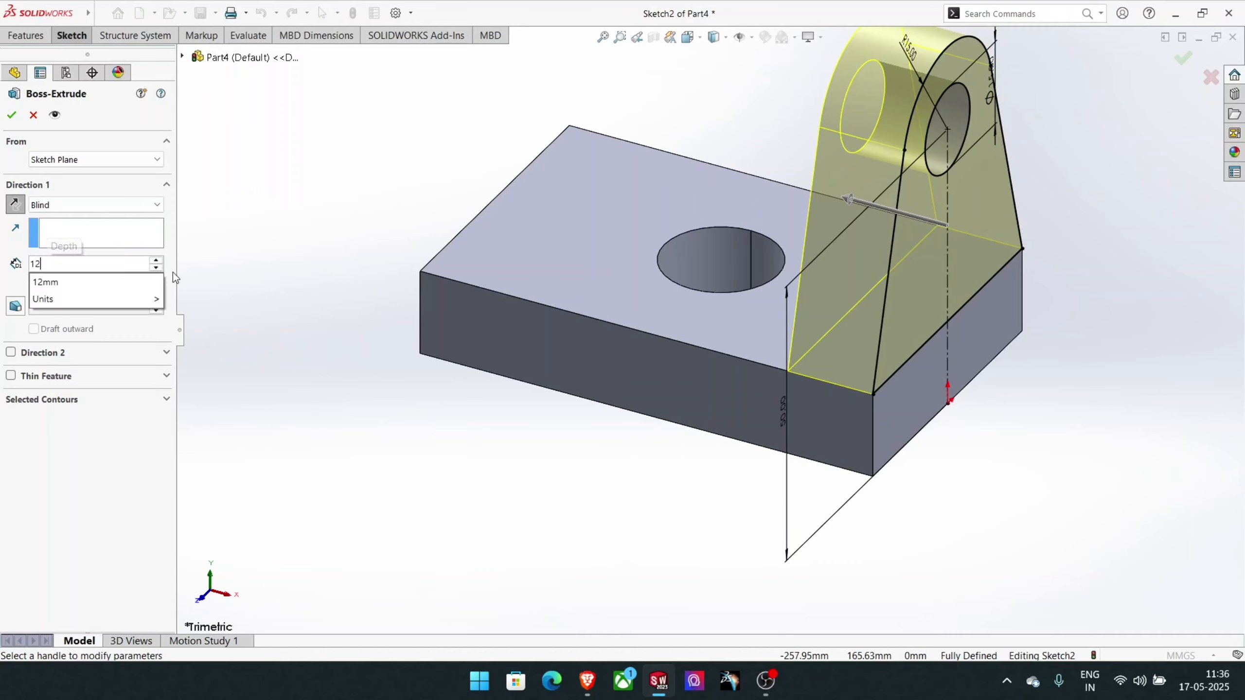
{"action": "key", "text": "Return"}
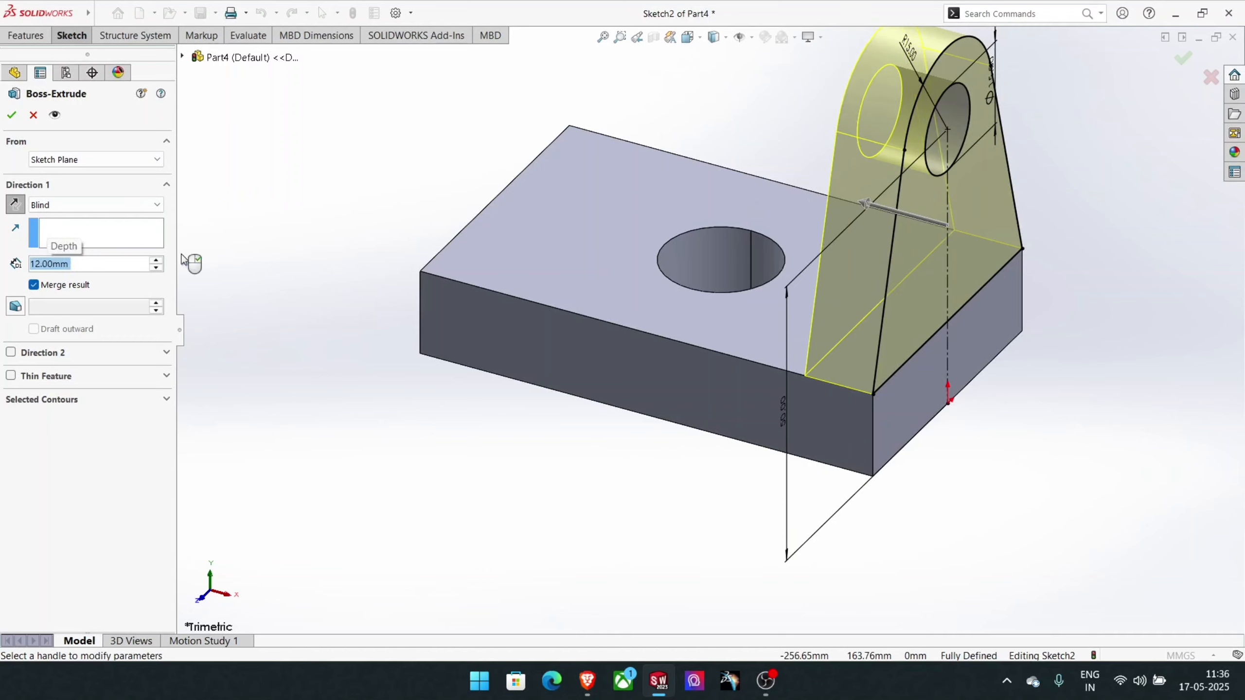
{"action": "right_click", "coordinate": [184, 259]}
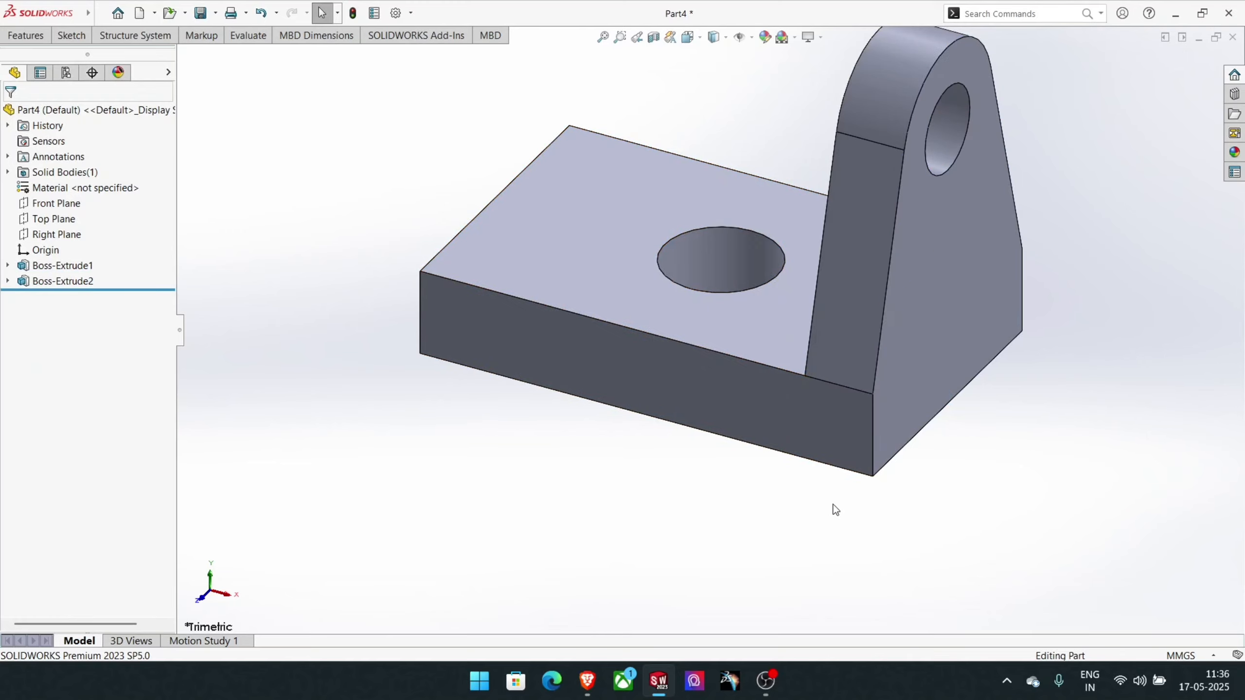
- Mirror the upright lug feature about the Right Plane onto the opposite end of the block
{"action": "scroll", "coordinate": [732, 348], "scroll_direction": "up", "scroll_amount": 3}
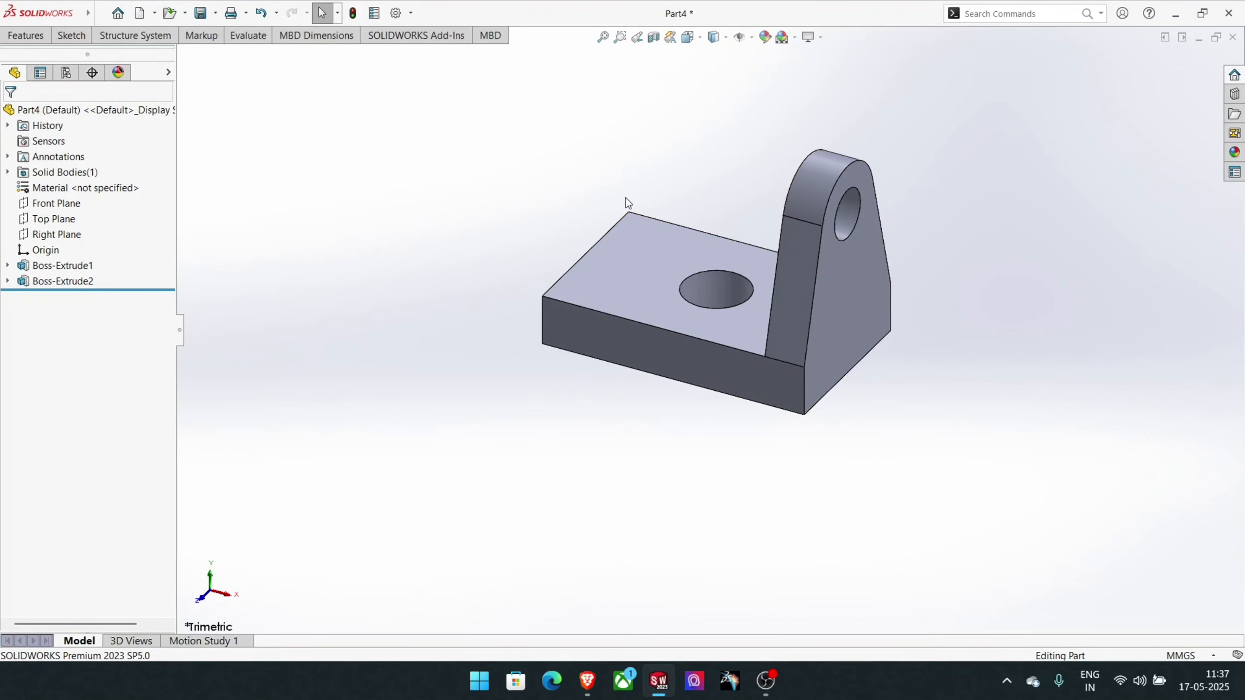
{"action": "left_click", "coordinate": [36, 38]}
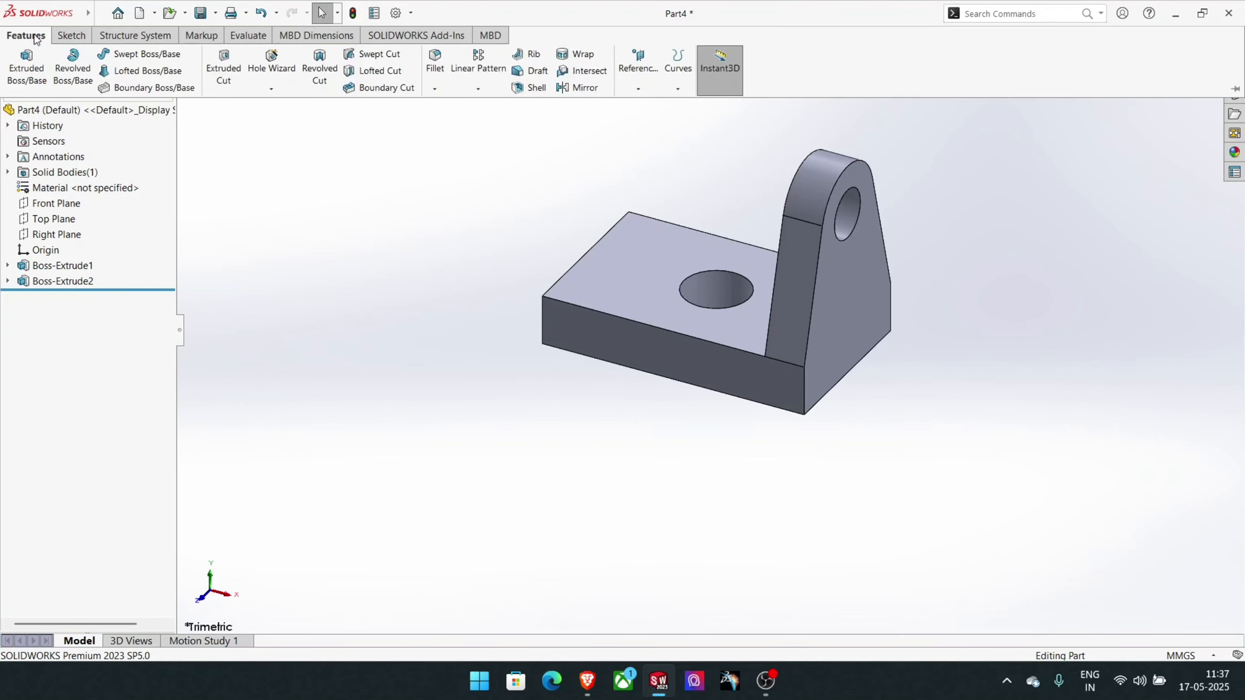
{"action": "left_click", "coordinate": [578, 88]}
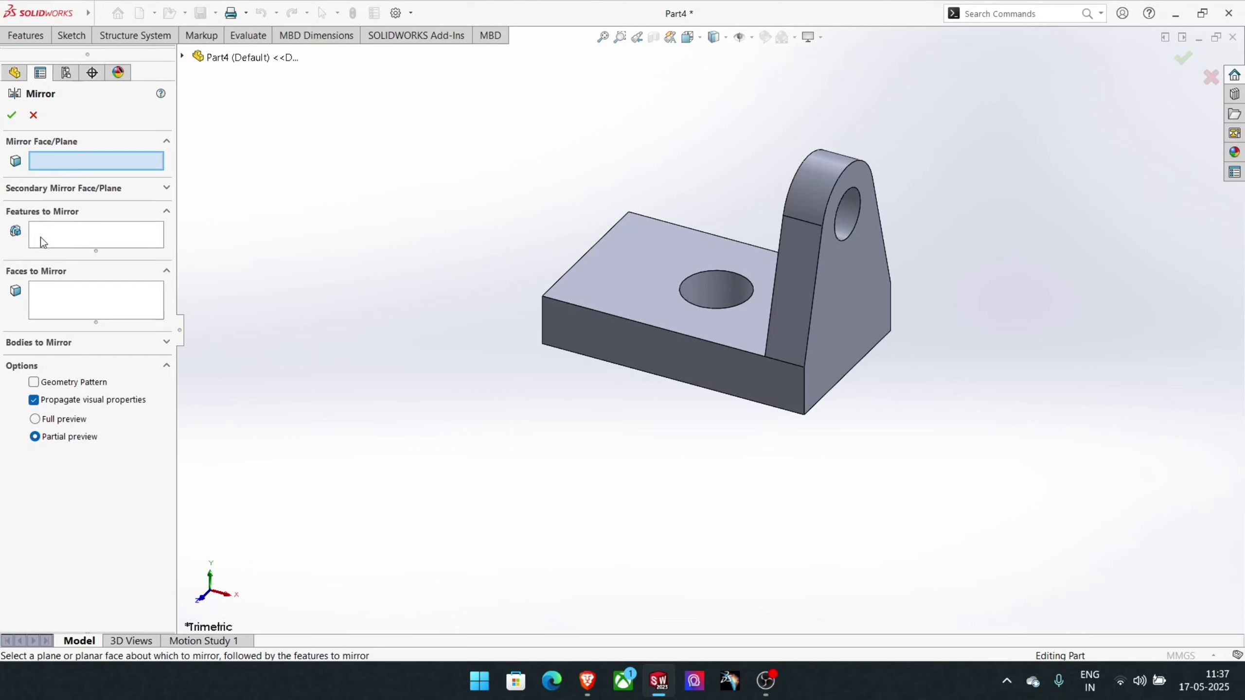
{"action": "left_click", "coordinate": [81, 230]}
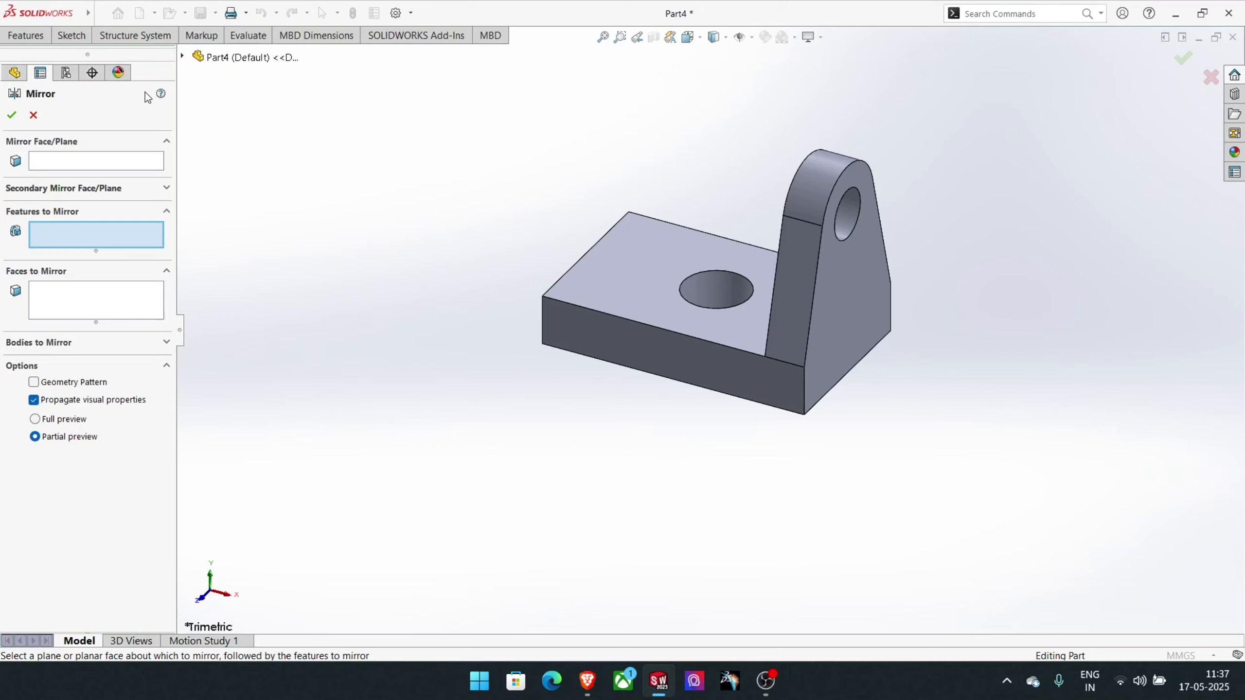
{"action": "left_click", "coordinate": [183, 57]}
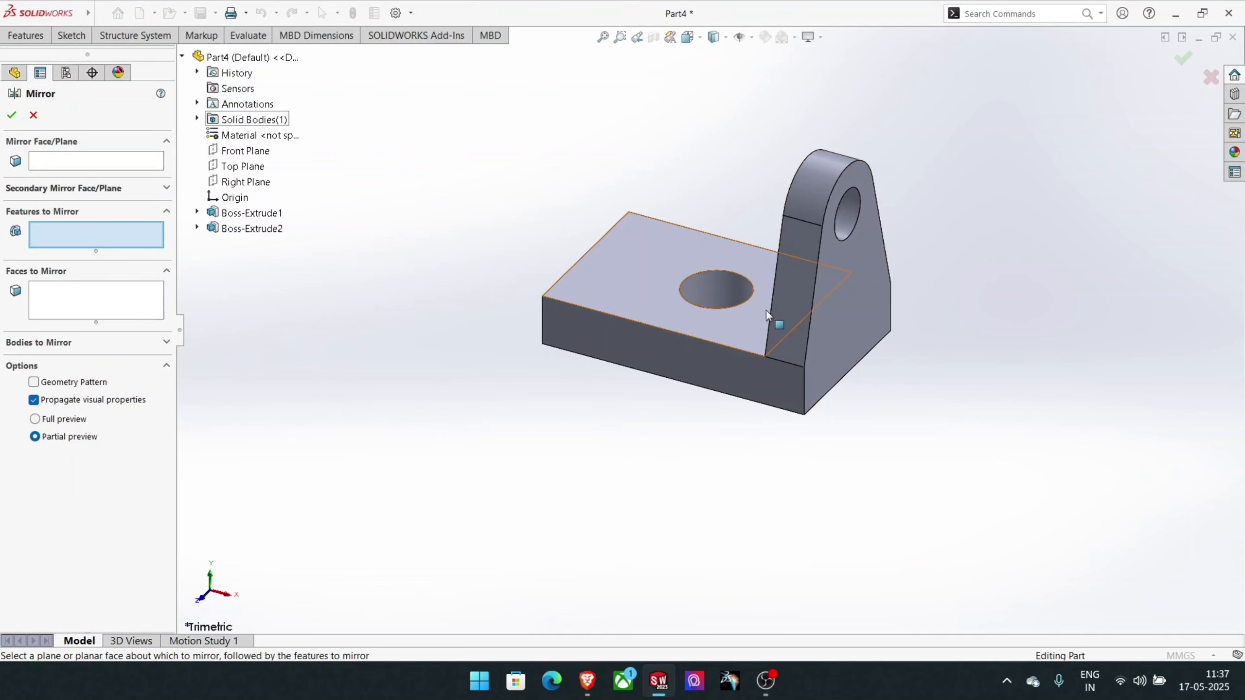
{"action": "left_click", "coordinate": [233, 232]}
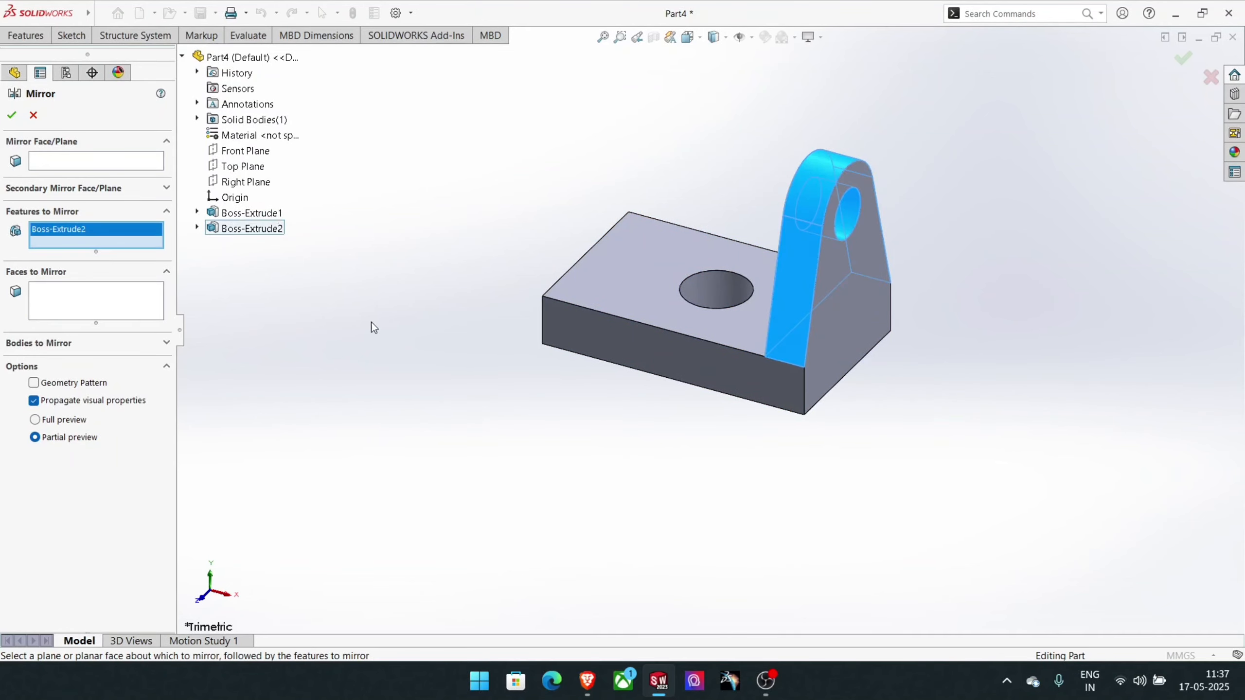
{"action": "left_click", "coordinate": [70, 162]}
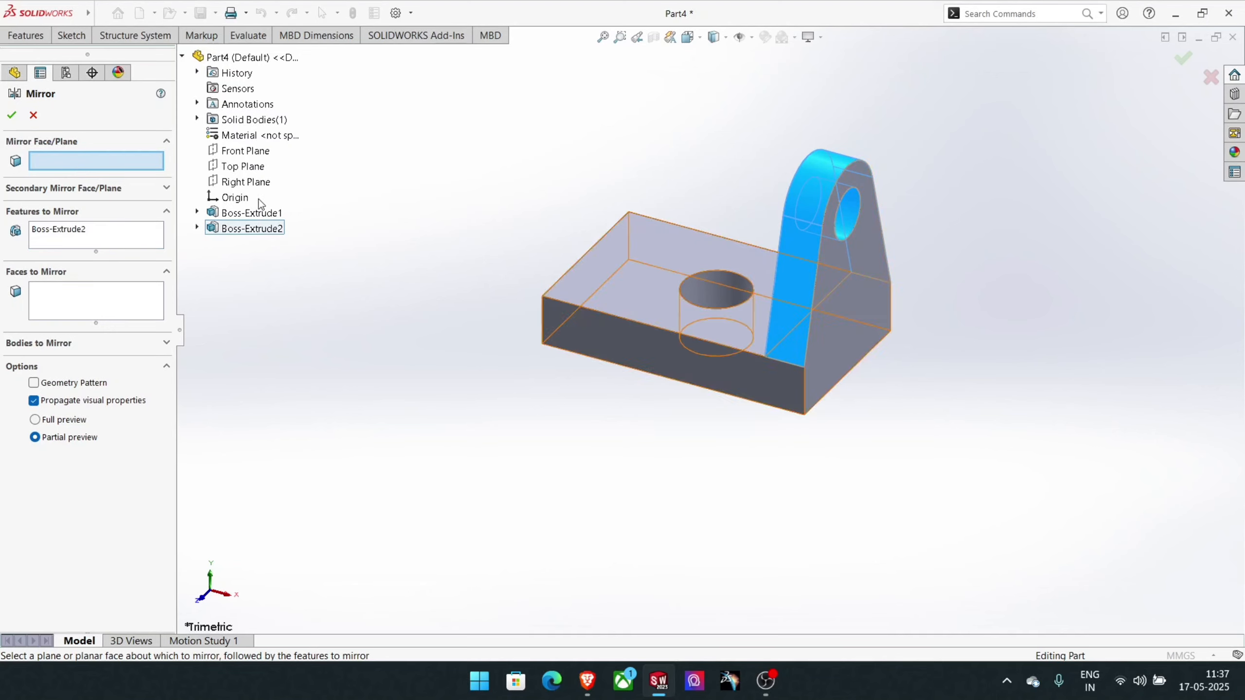
{"action": "left_click", "coordinate": [235, 183]}
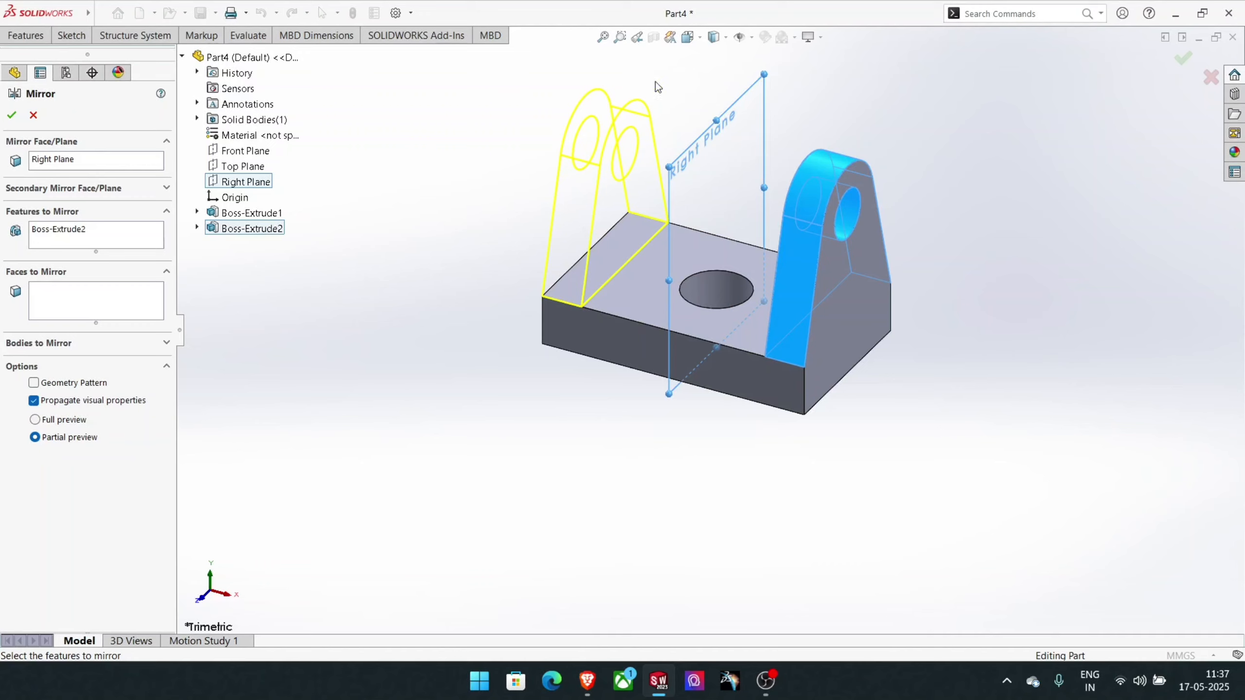
{"action": "left_click", "coordinate": [11, 117]}
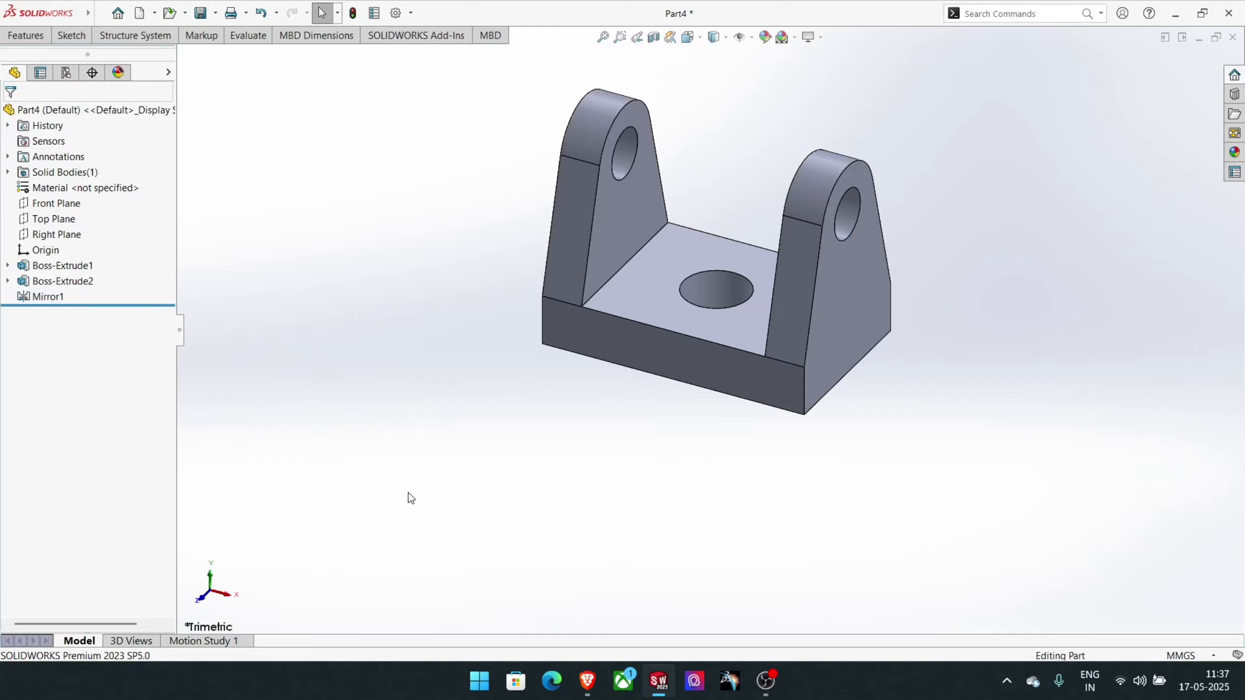
- Apply a light yellow colour (RGB 255, 255, 128) to the whole part
{"action": "middle_click_drag", "start_coordinate": [451, 342], "coordinate": [520, 405]}
{"action": "key", "text": "ctrl+a"}
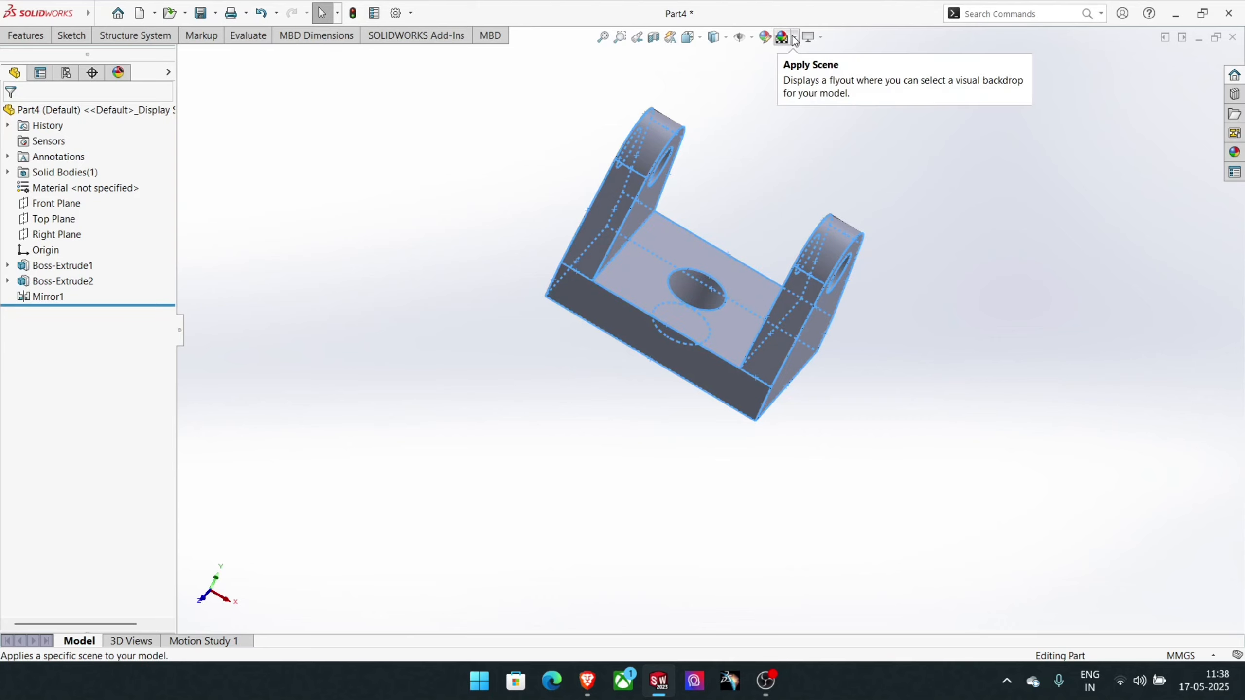
{"action": "left_click", "coordinate": [764, 37]}
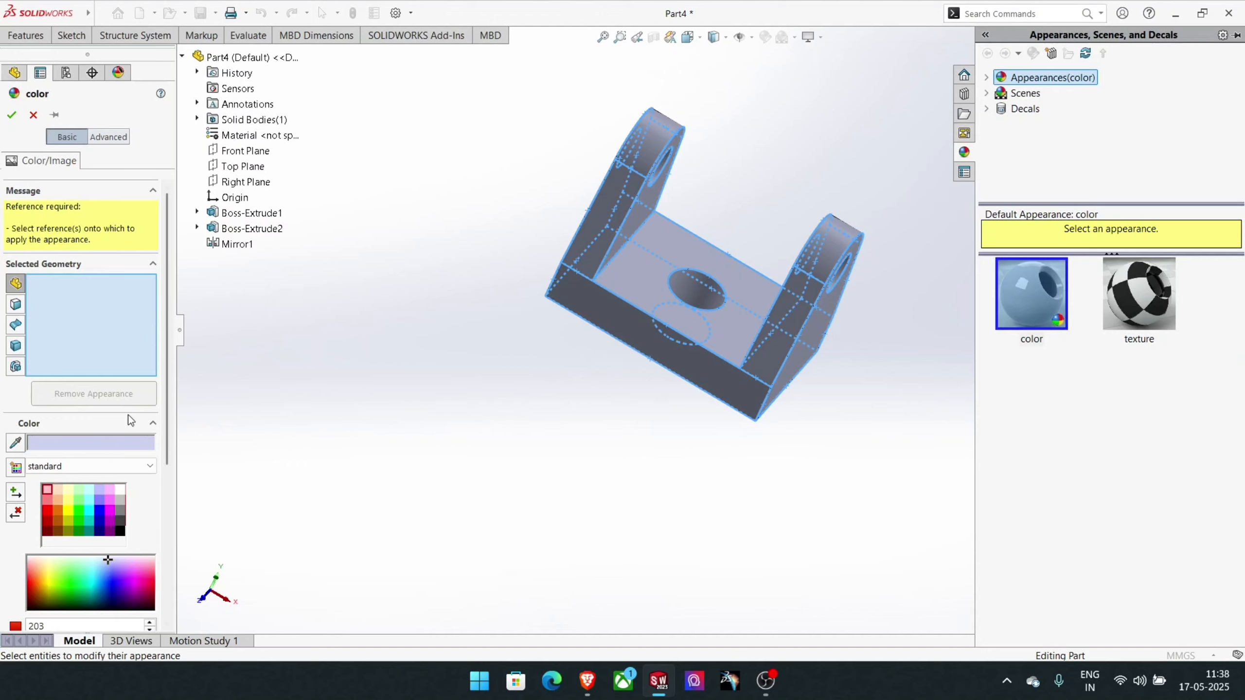
{"action": "left_click", "coordinate": [65, 511]}
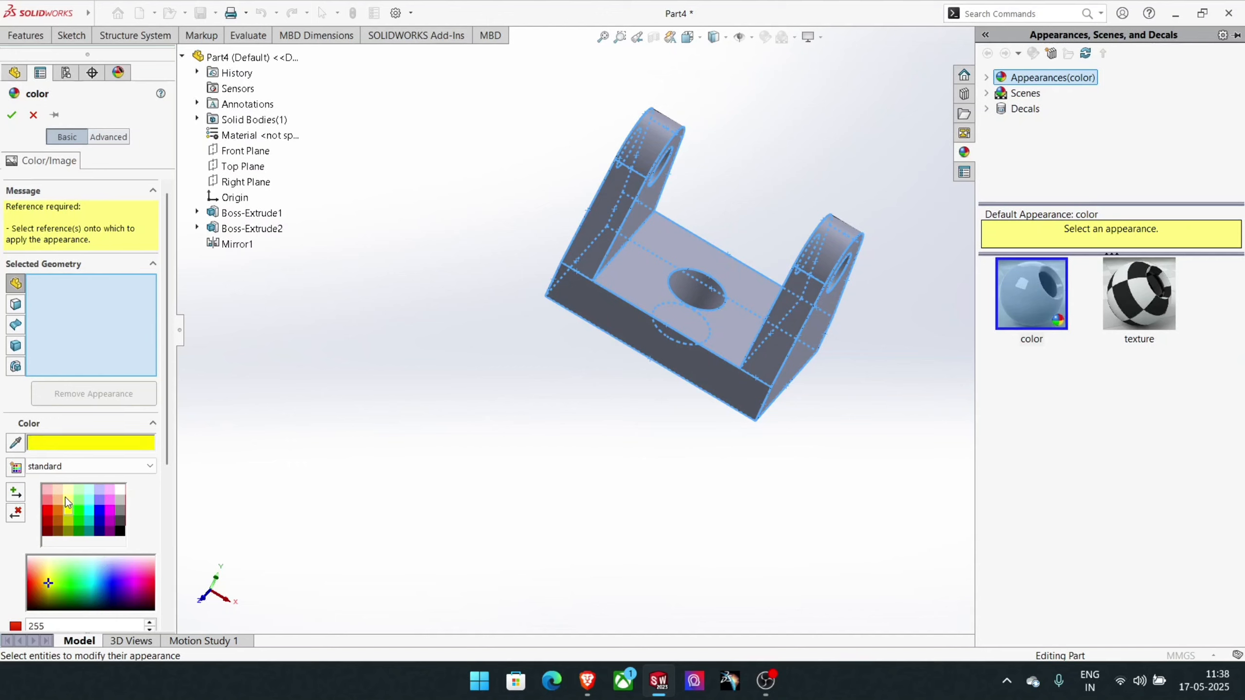
{"action": "left_click", "coordinate": [65, 497]}
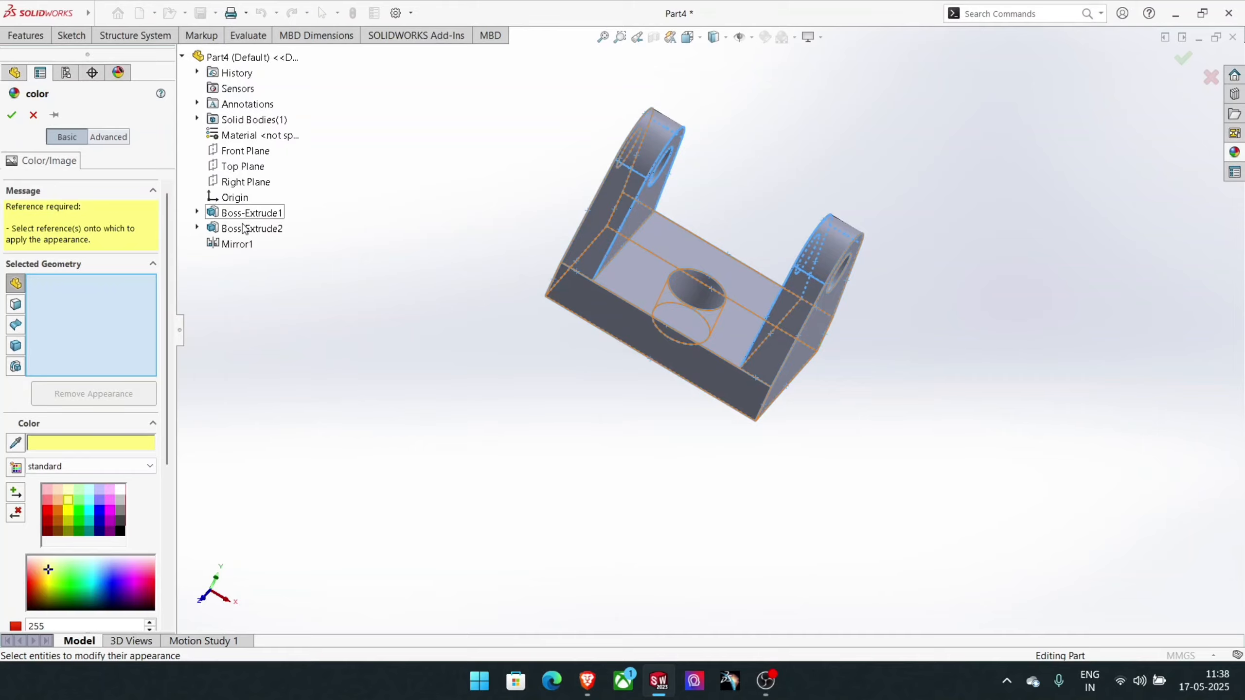
{"action": "key", "text": "ctrl+a"}
{"action": "key", "text": "ctrl+a"}
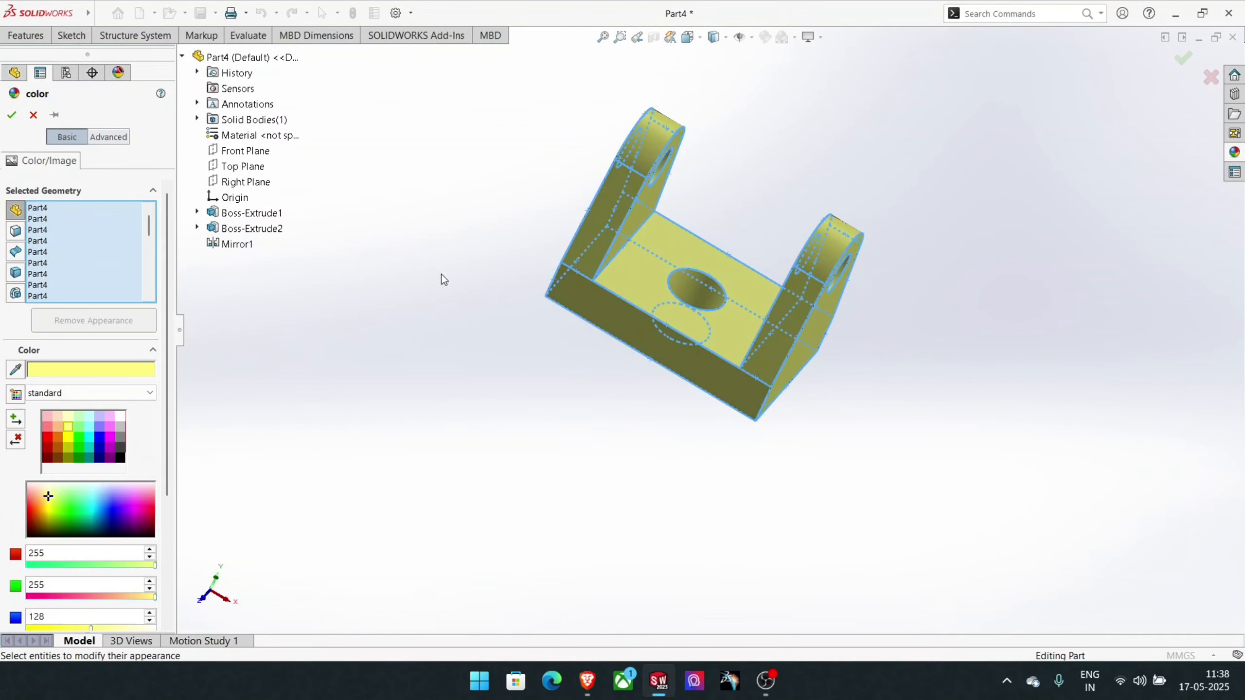
{"action": "middle_click_drag", "start_coordinate": [443, 278], "coordinate": [596, 479]}
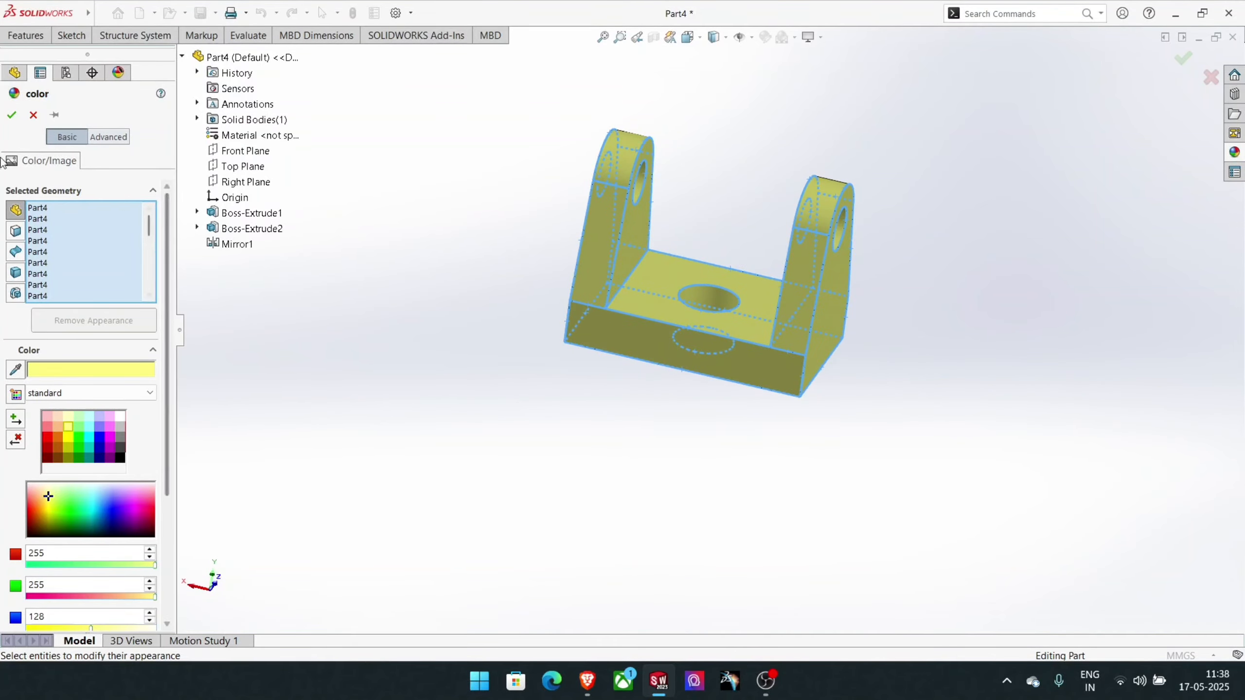
{"action": "left_click", "coordinate": [12, 115]}
{"action": "middle_click_drag", "start_coordinate": [497, 400], "coordinate": [596, 363]}
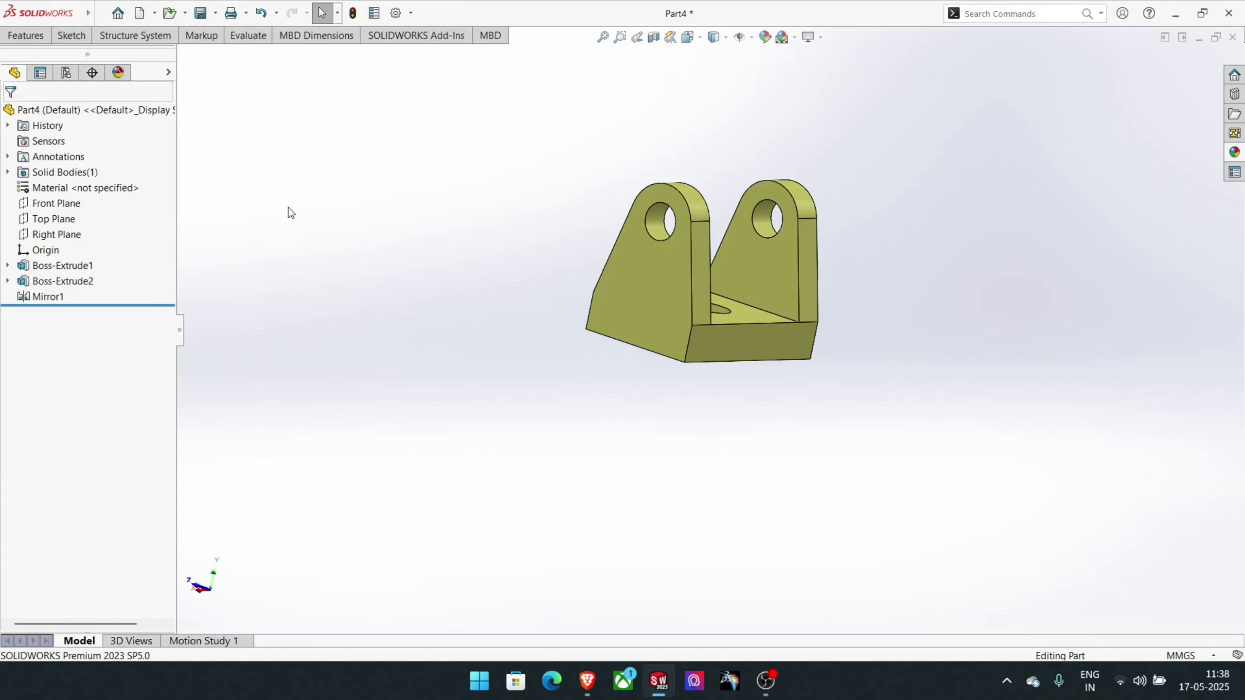
{"action": "left_click", "coordinate": [5, 36]}
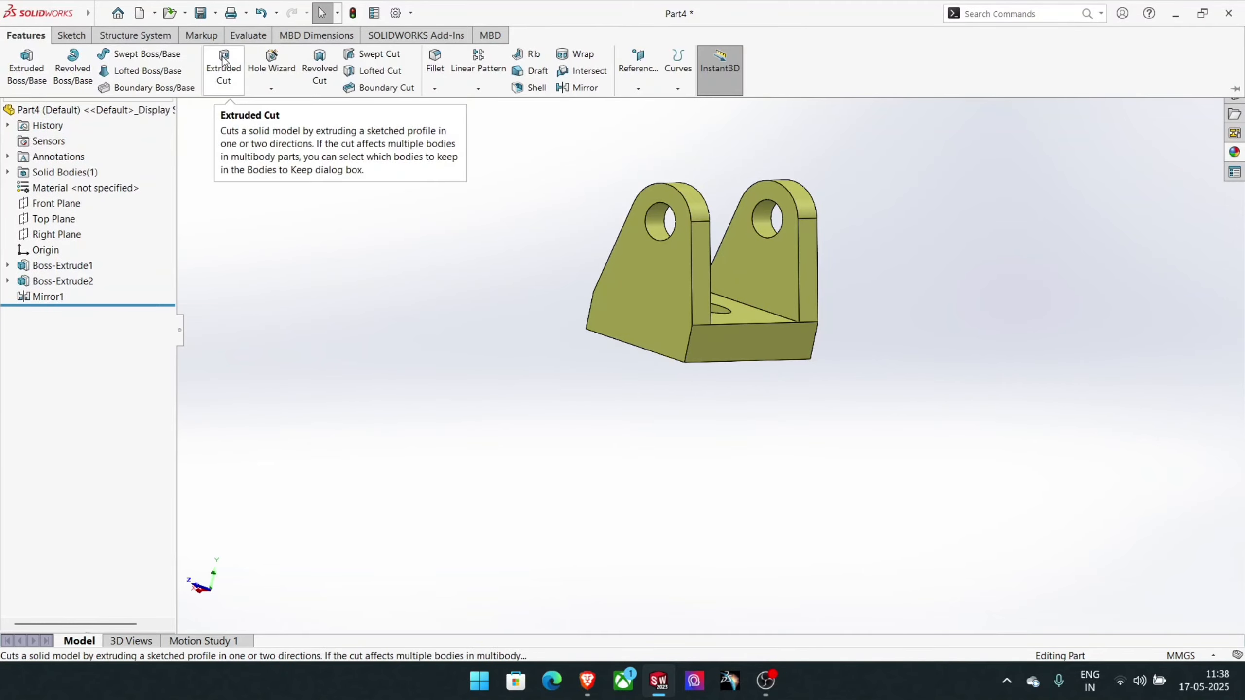